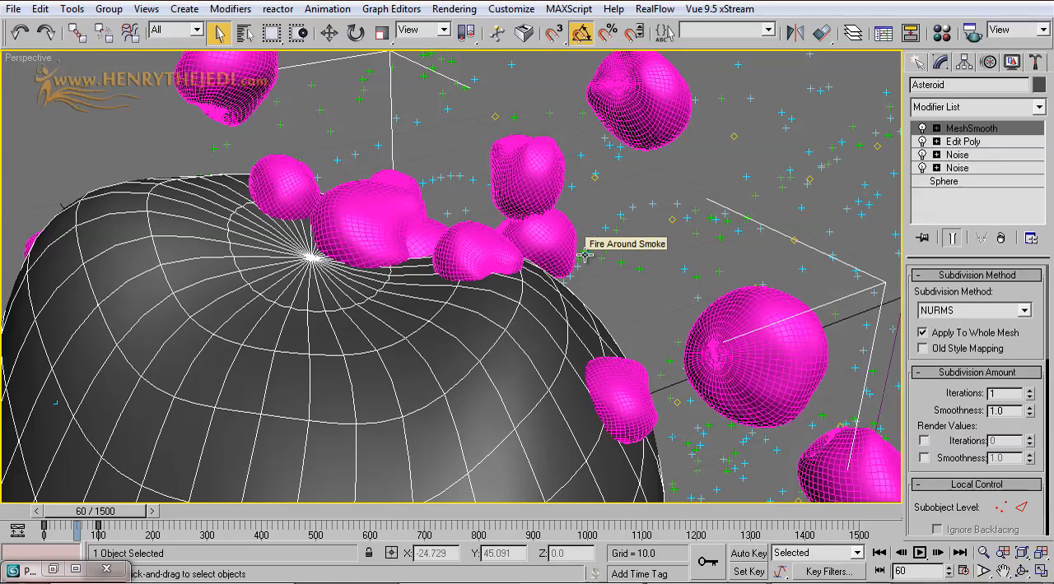
Step: Select the Asteroid, return to frame 0, and clone it as an independent copy named Debris
scroll(423, 301, down, 5)
click(244, 33)
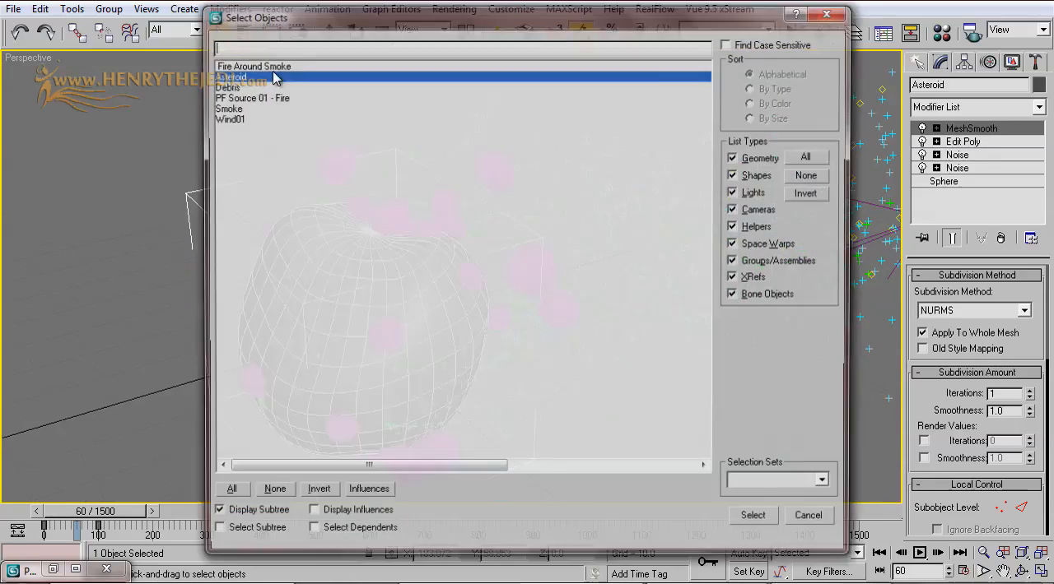
double_click(225, 76)
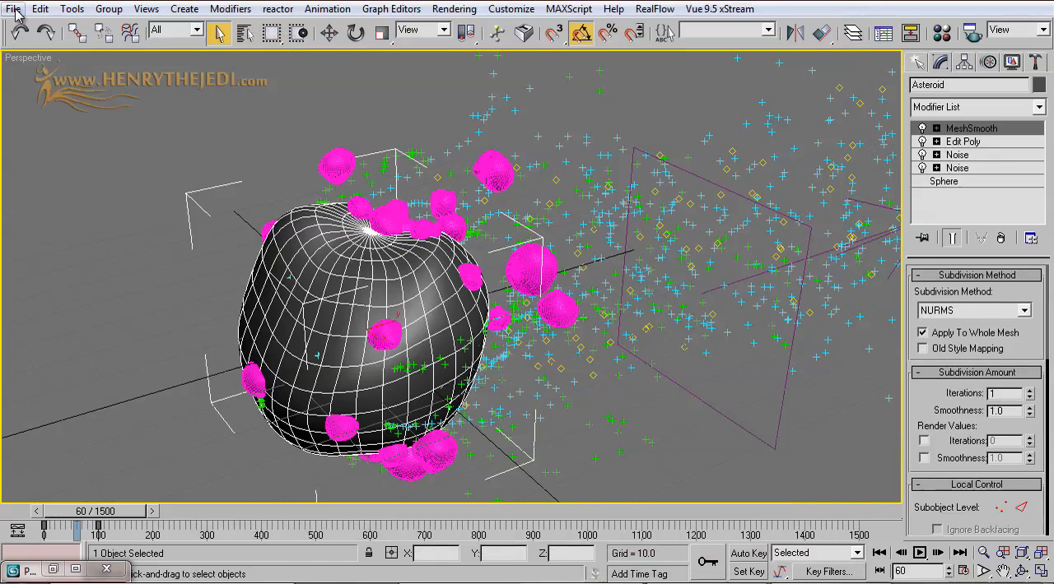
click(878, 553)
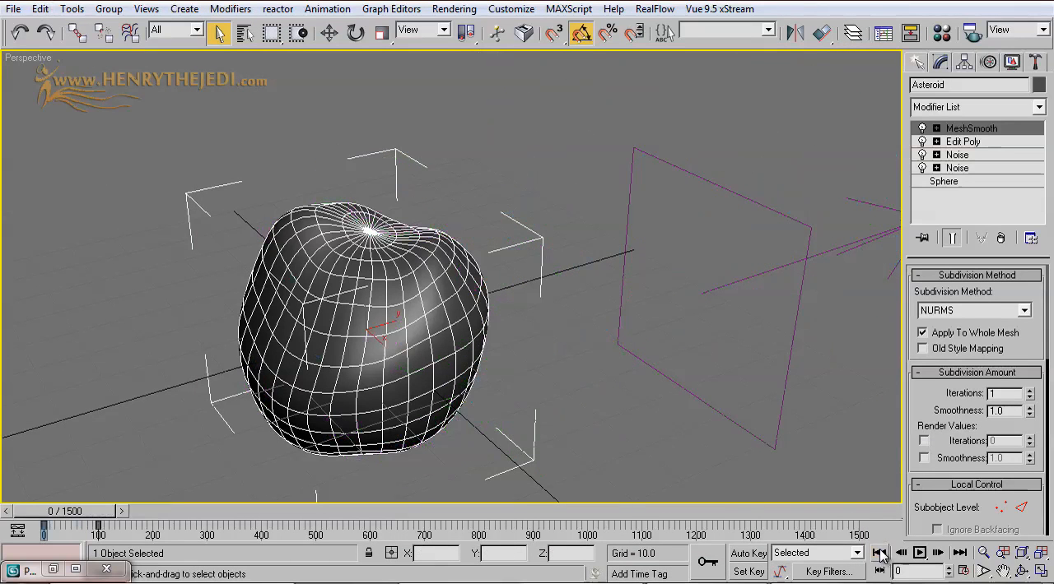
click(37, 9)
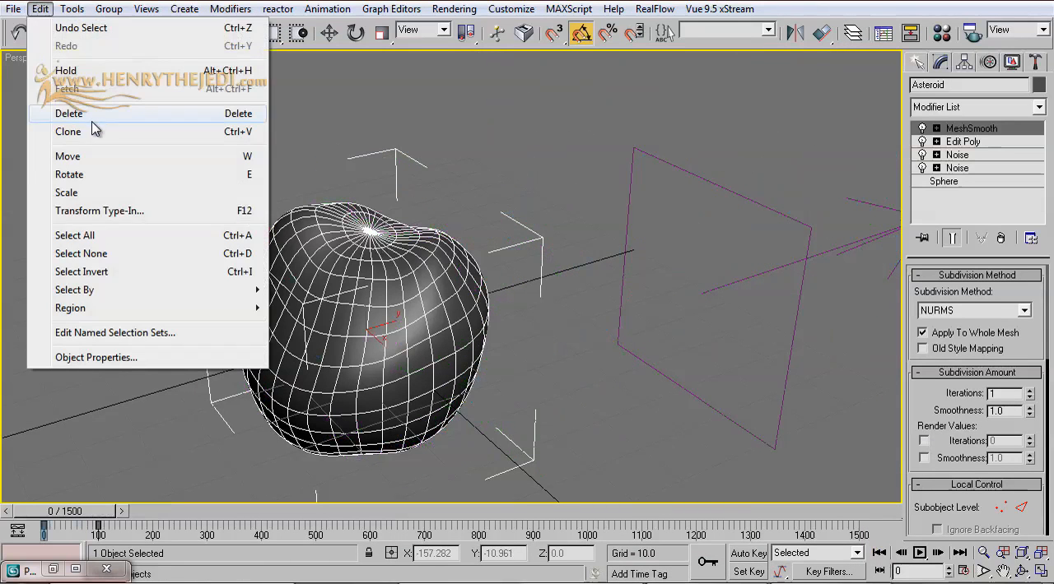
click(94, 132)
click(478, 247)
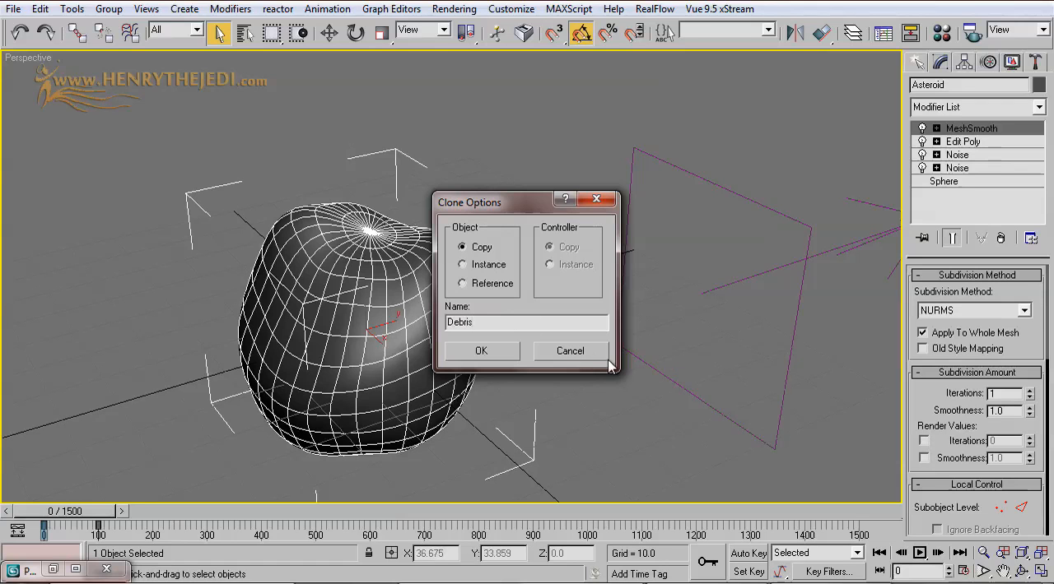
click(481, 351)
Step: Move the Debris copy well clear of the original asteroid, to about X 110, Y 118
key(w)
mouse_move(376, 341)
mouse_down()
mouse_move(168, 152)
mouse_move(148, 177)
mouse_up()
scroll(167, 257, down, 2)
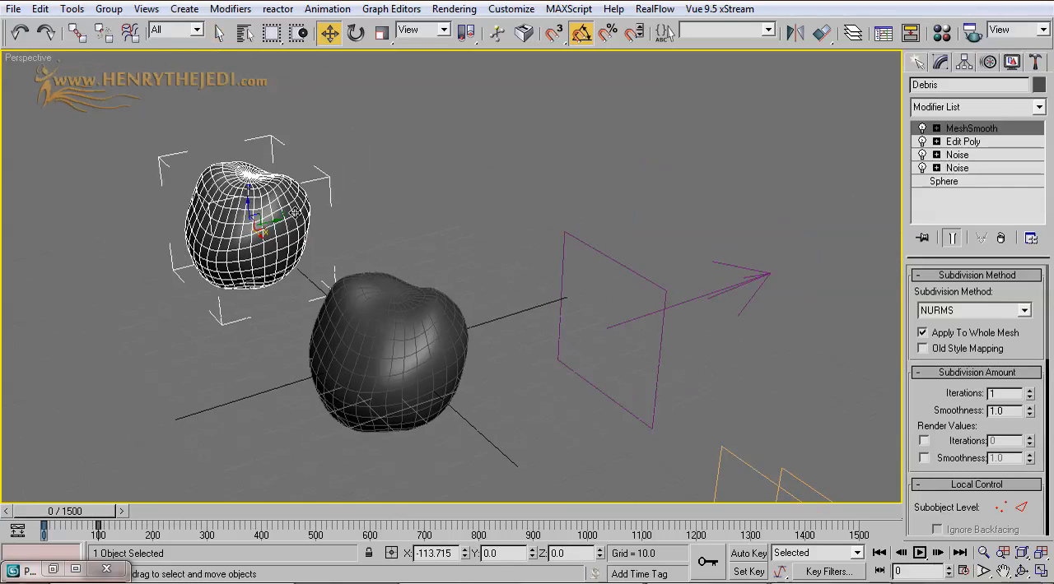
drag(277, 218, 827, 348)
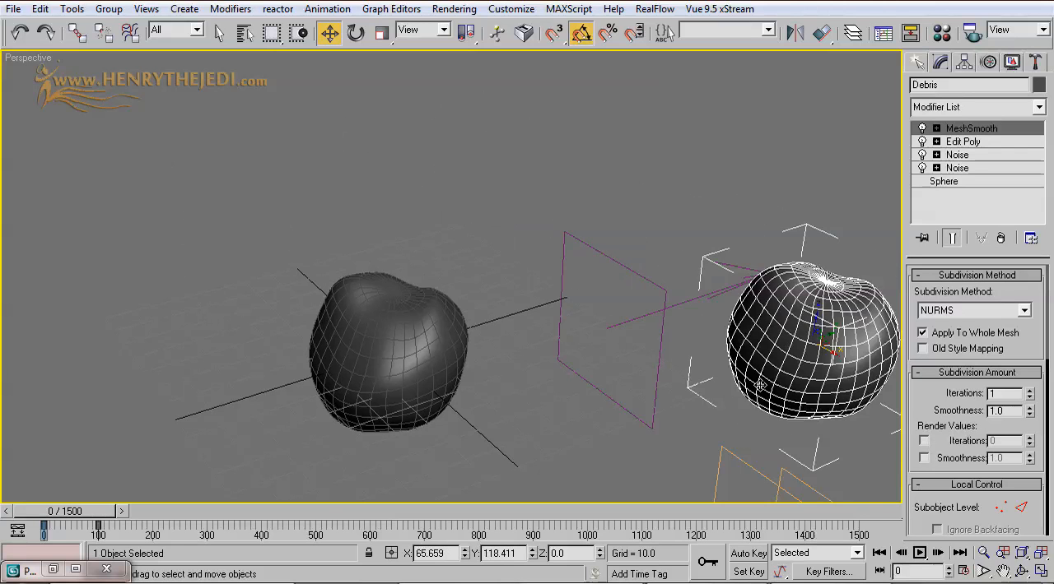
middle_drag(734, 380, 557, 273)
drag(651, 244, 759, 293)
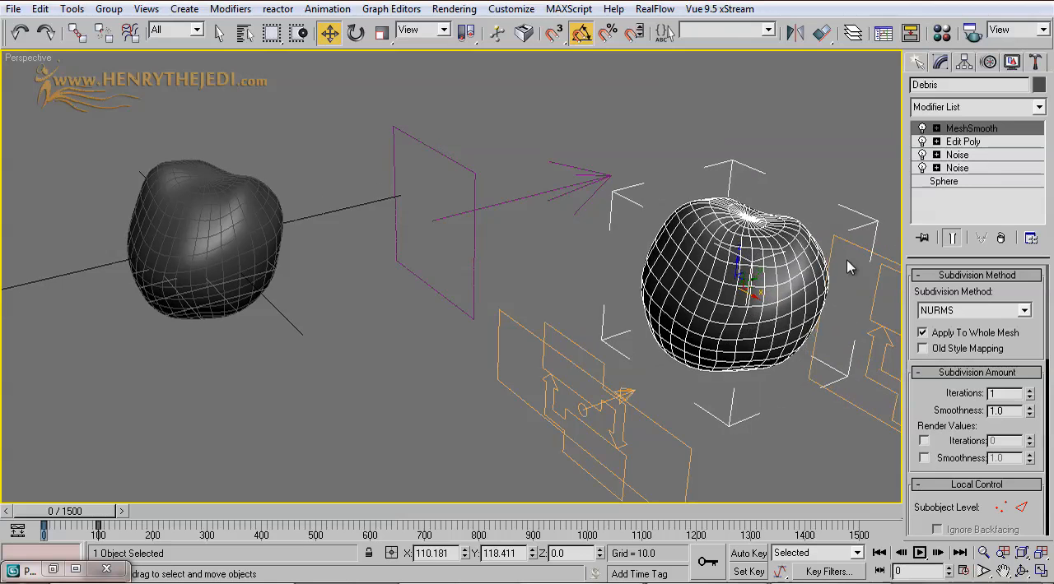
Step: Delete the MeshSmooth modifier from the Debris object
middle_drag(685, 221, 670, 214)
right_click(985, 130)
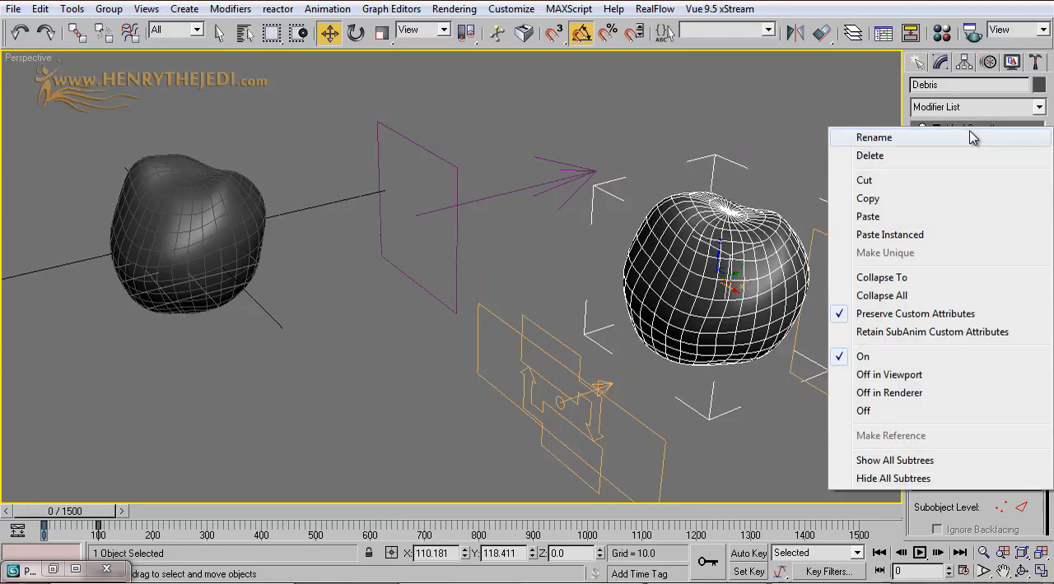
click(919, 157)
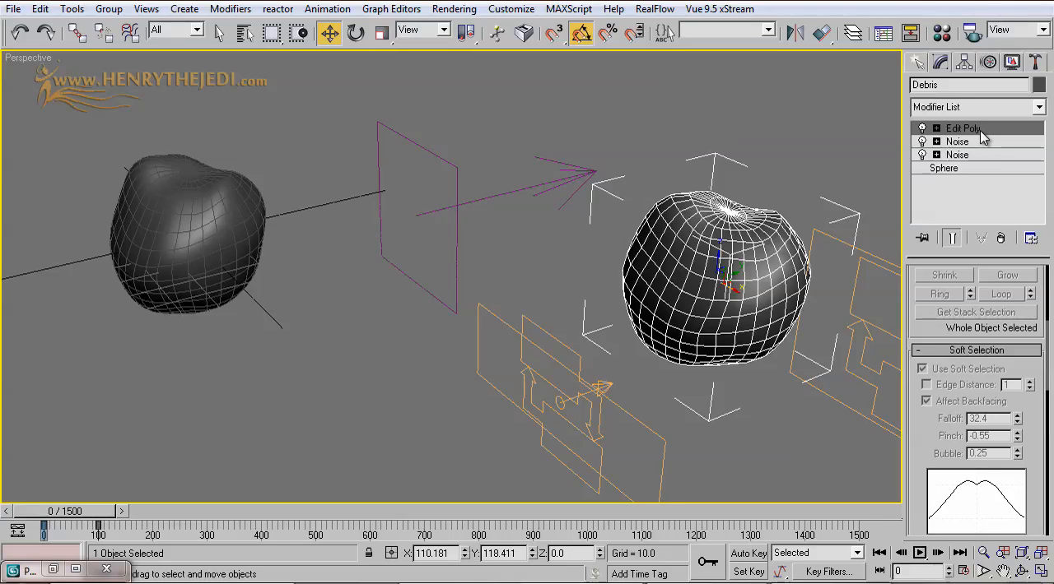
Step: Set the Debris object as the particle geometry of Shape Instance 01 in the Debris flow's Event 05 in Particle View
key(6)
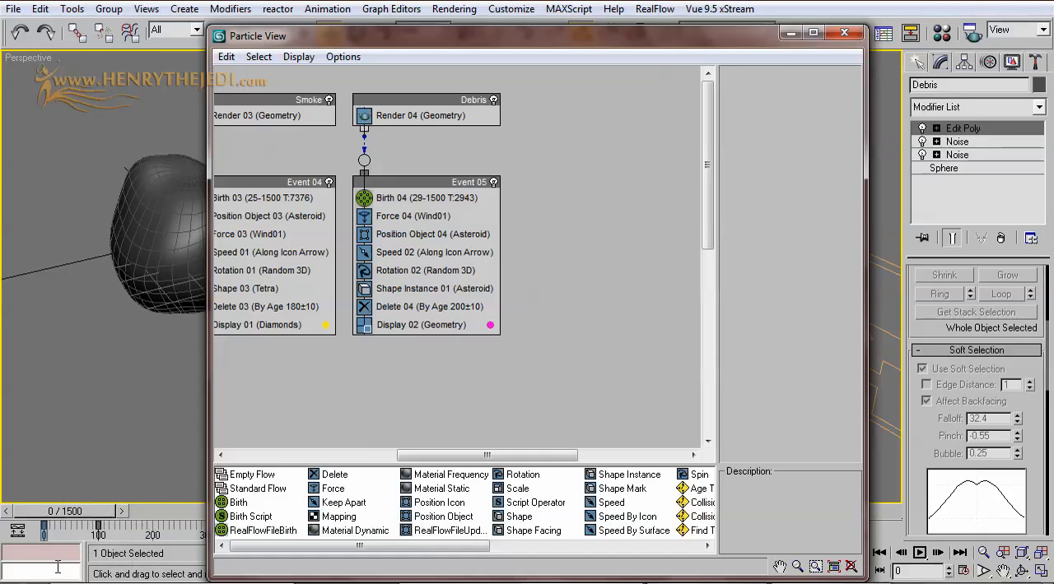
middle_drag(535, 224, 677, 233)
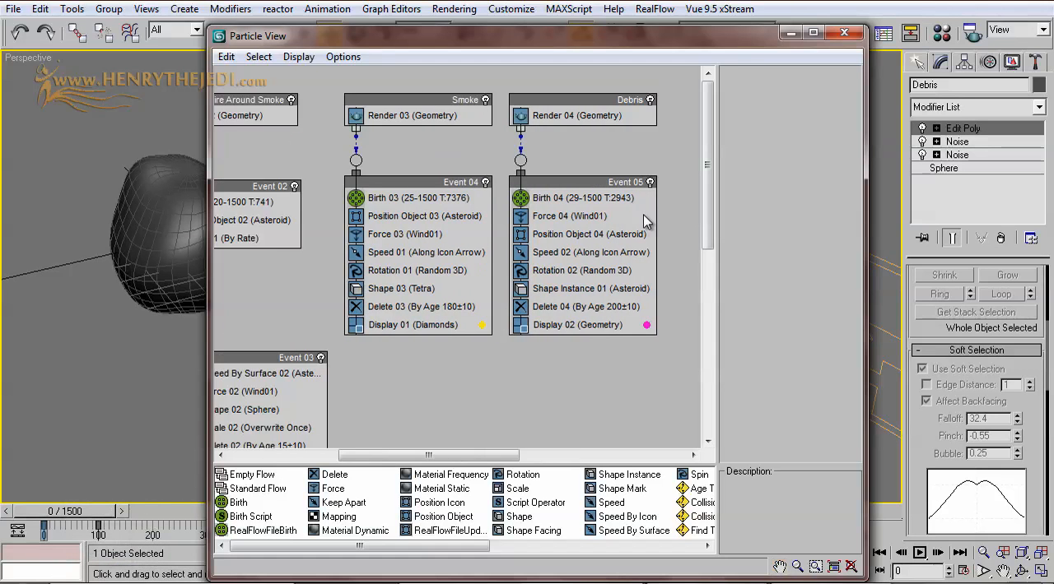
middle_drag(611, 198, 424, 278)
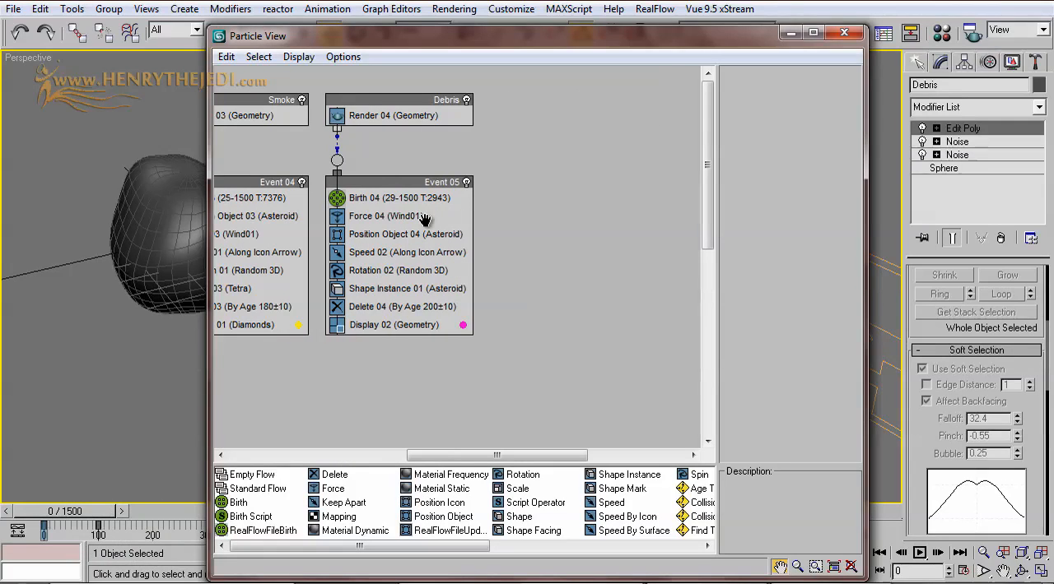
click(387, 289)
drag(612, 51, 563, 375)
click(732, 434)
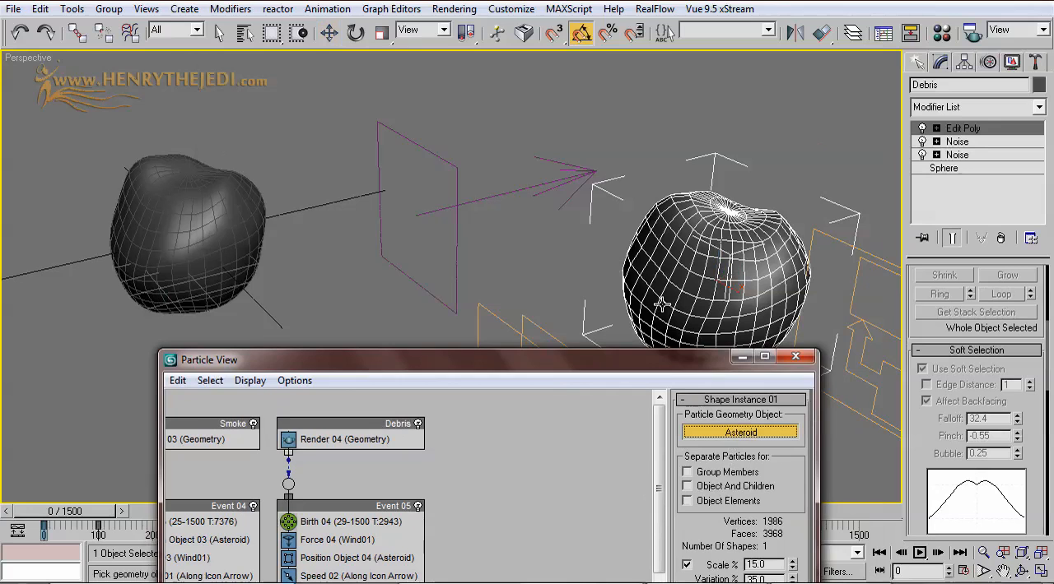
click(665, 245)
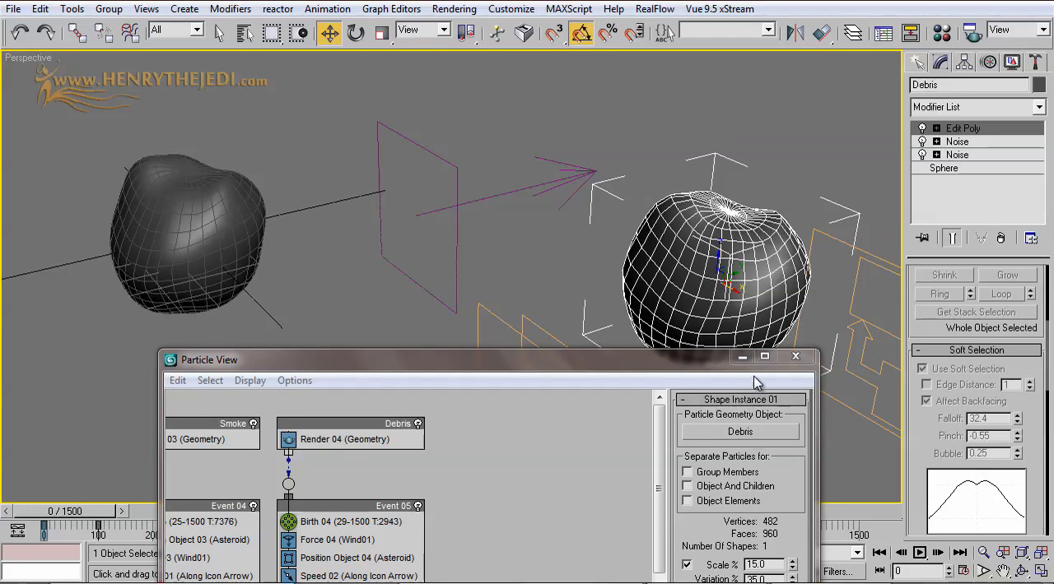
click(741, 356)
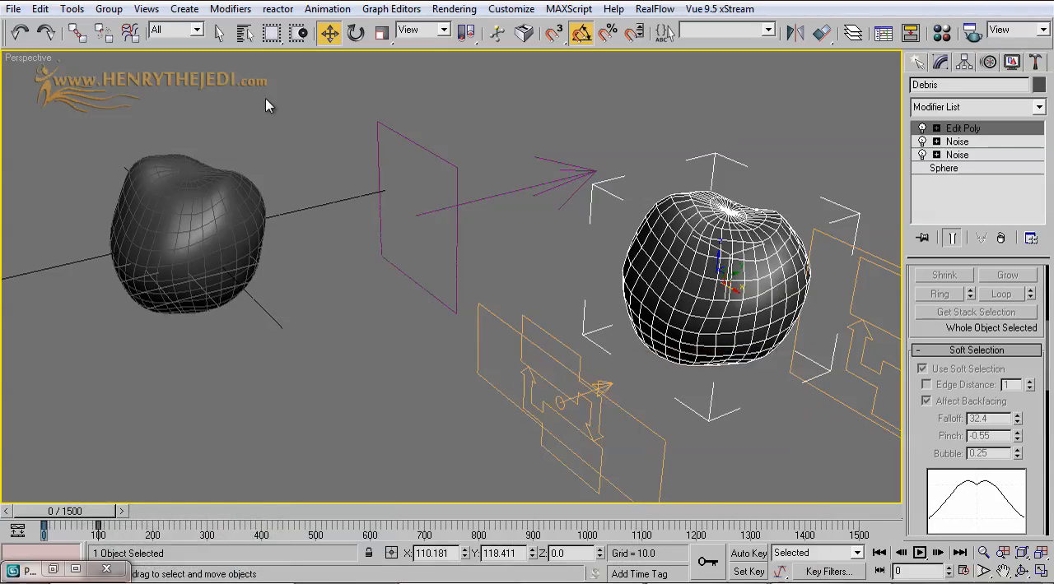
Step: Make the Debris object non-renderable in its object properties
click(219, 32)
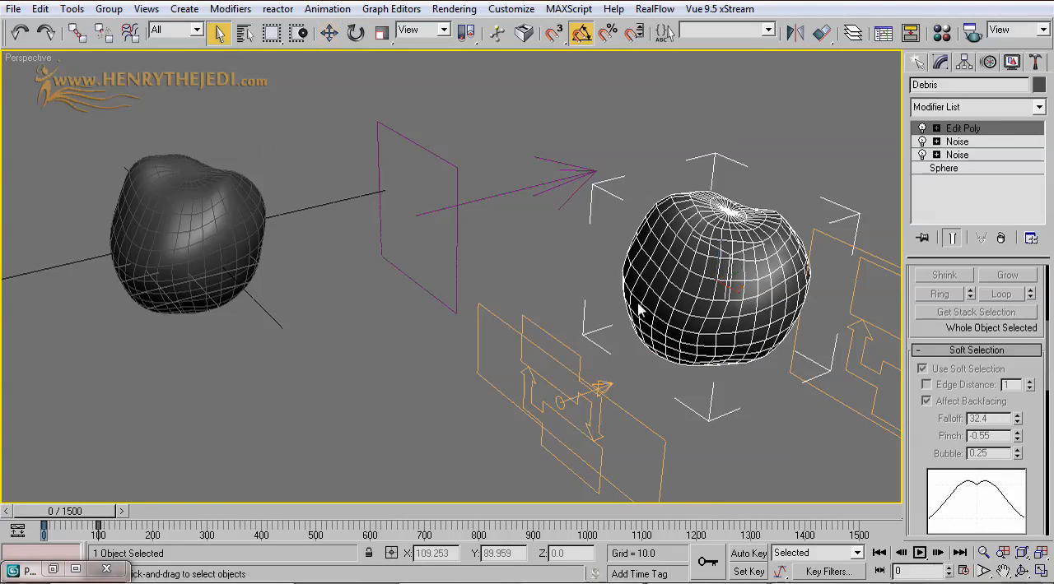
right_click(683, 266)
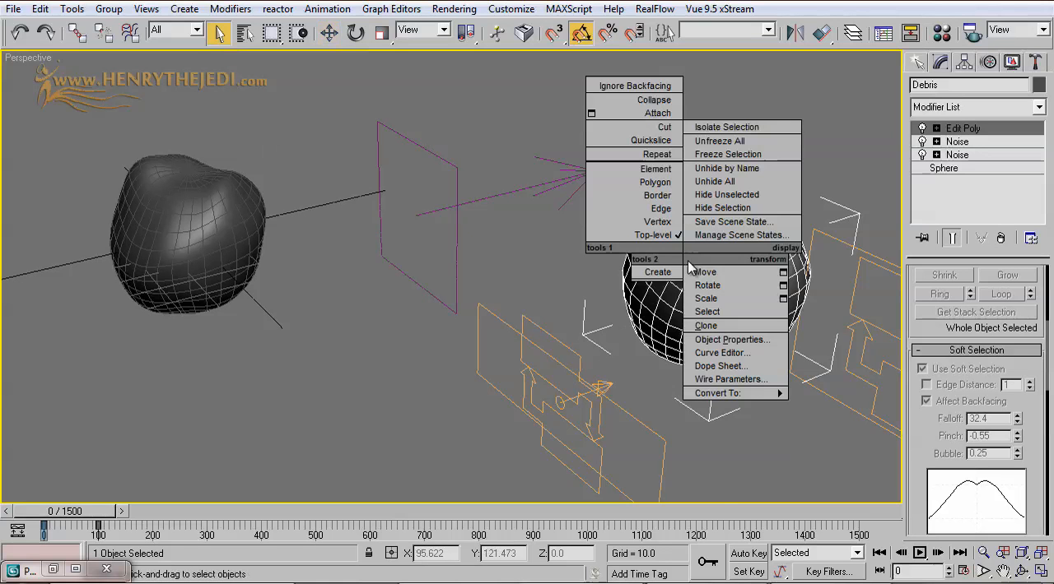
click(735, 340)
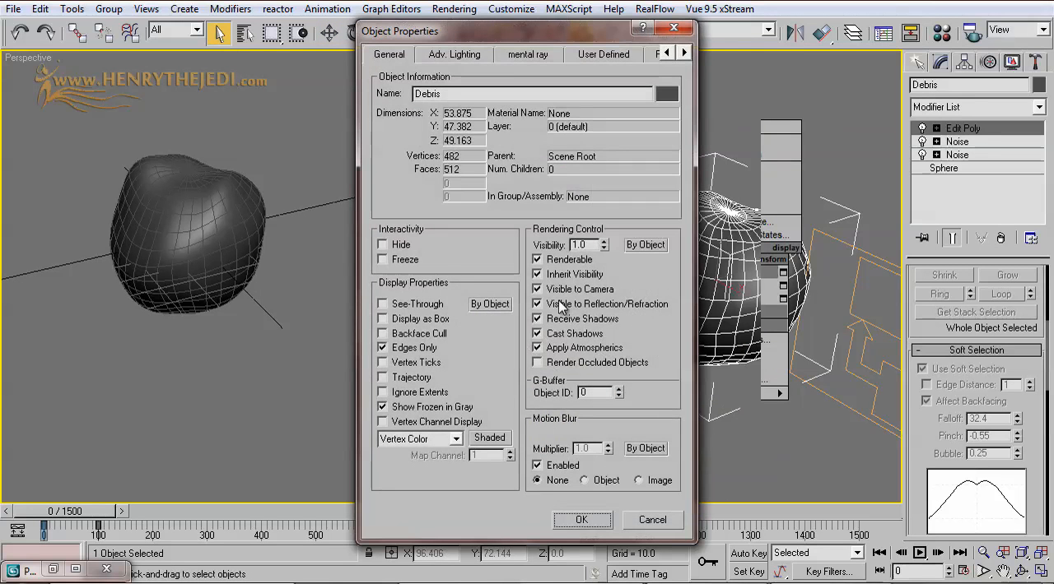
click(555, 261)
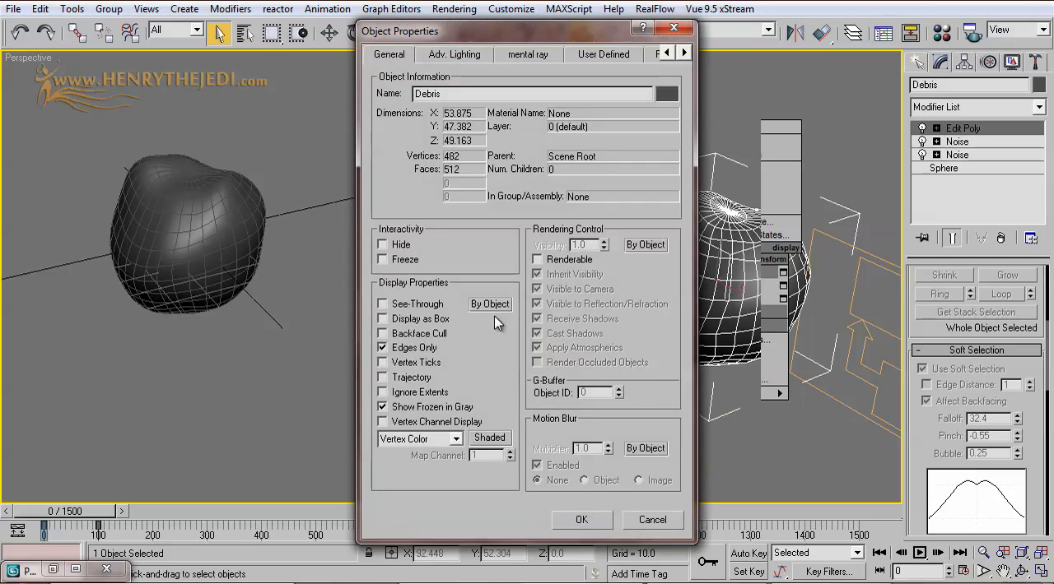
click(580, 520)
Step: Go to frame 60 and examine the mesh density of the debris particles around the selected asteroid
drag(24, 512, 57, 512)
middle_drag(163, 302, 297, 374)
scroll(419, 316, up, 3)
scroll(434, 261, down, 1)
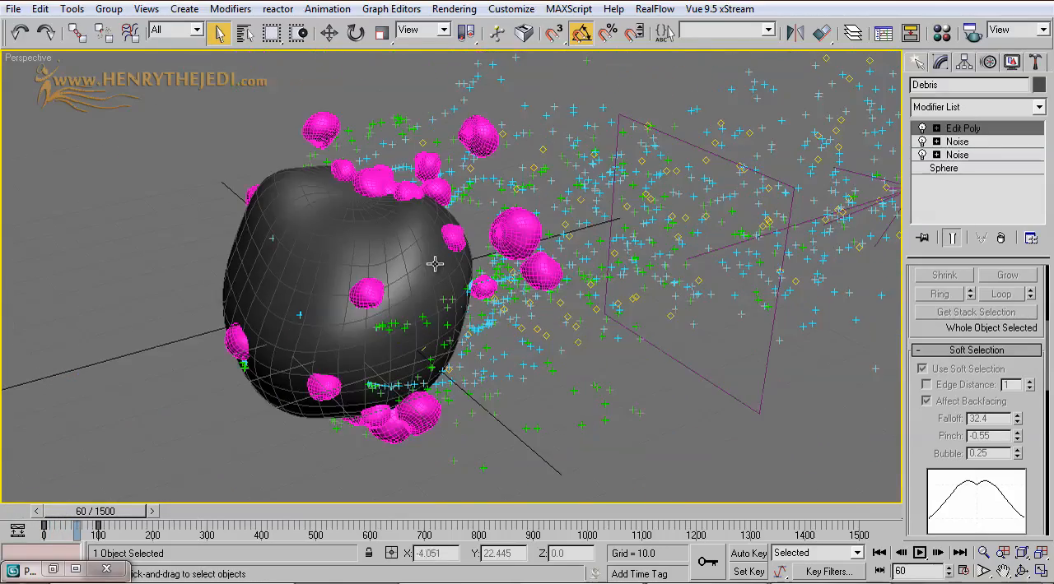
click(372, 252)
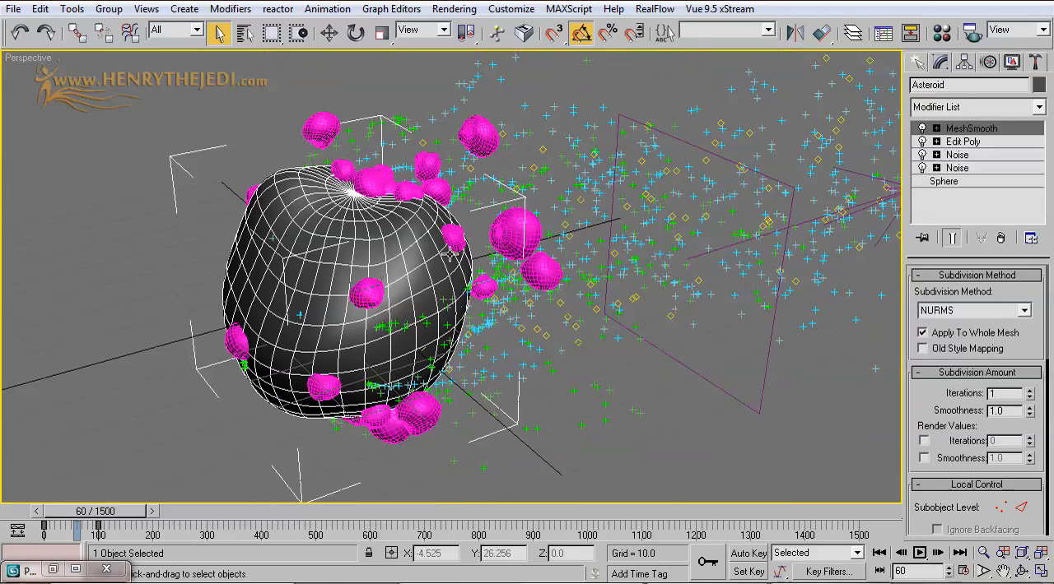
scroll(451, 247, up, 4)
scroll(507, 248, up, 3)
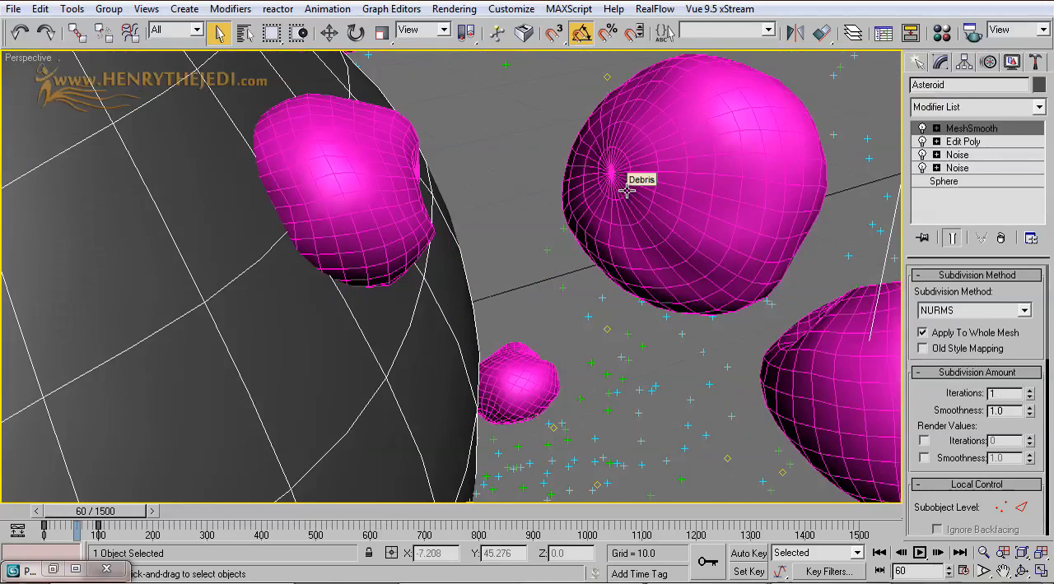
key(F4)
key(F4)
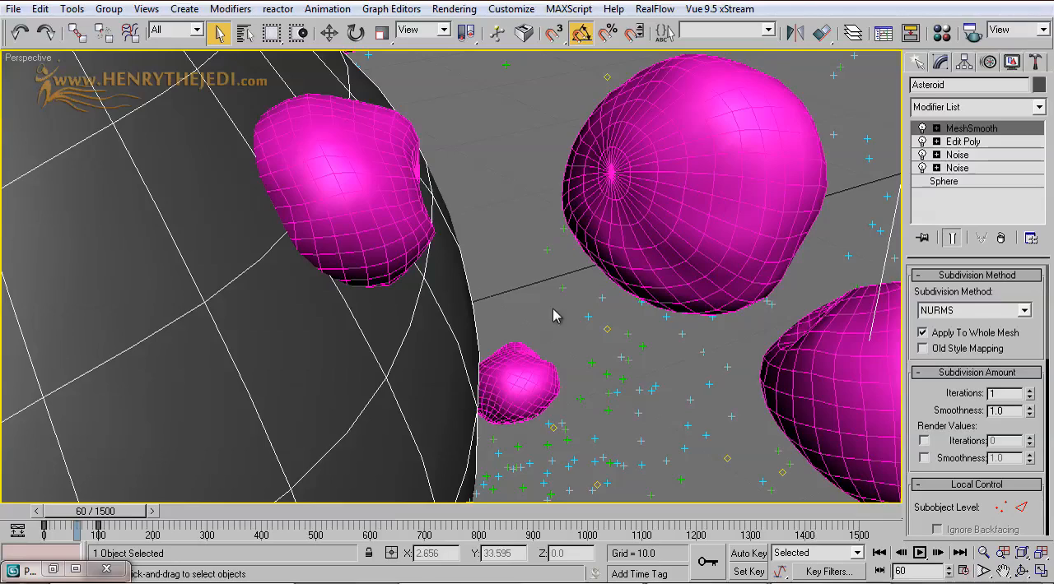
alt+middle_drag(472, 330, 611, 252)
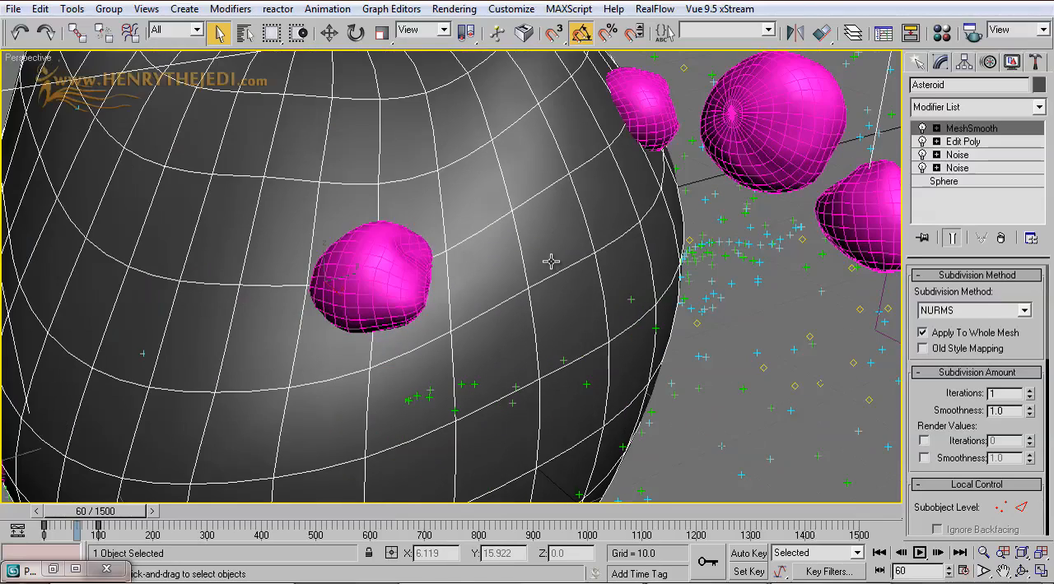
scroll(551, 262, down, 5)
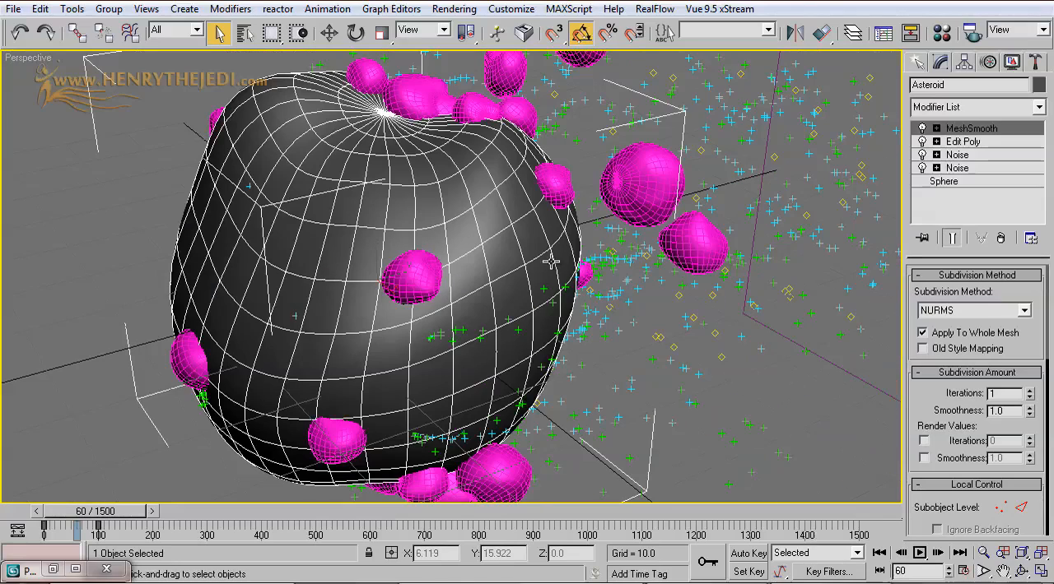
Step: Inspect the asteroid's Edit Poly vertex level with MeshSmooth switched off, and switch MeshSmooth back on
click(970, 145)
middle_drag(291, 361, 339, 389)
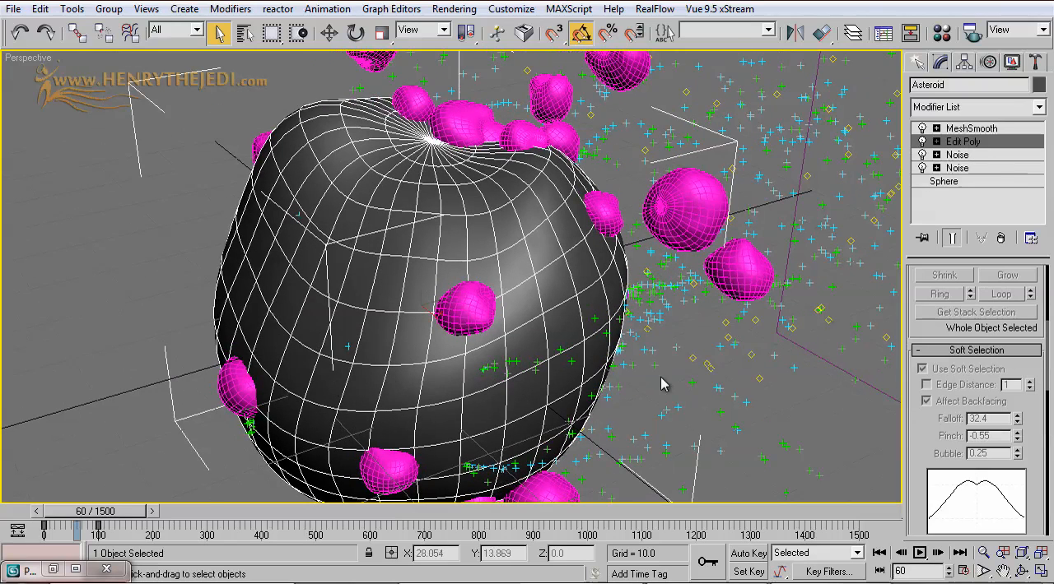
click(979, 145)
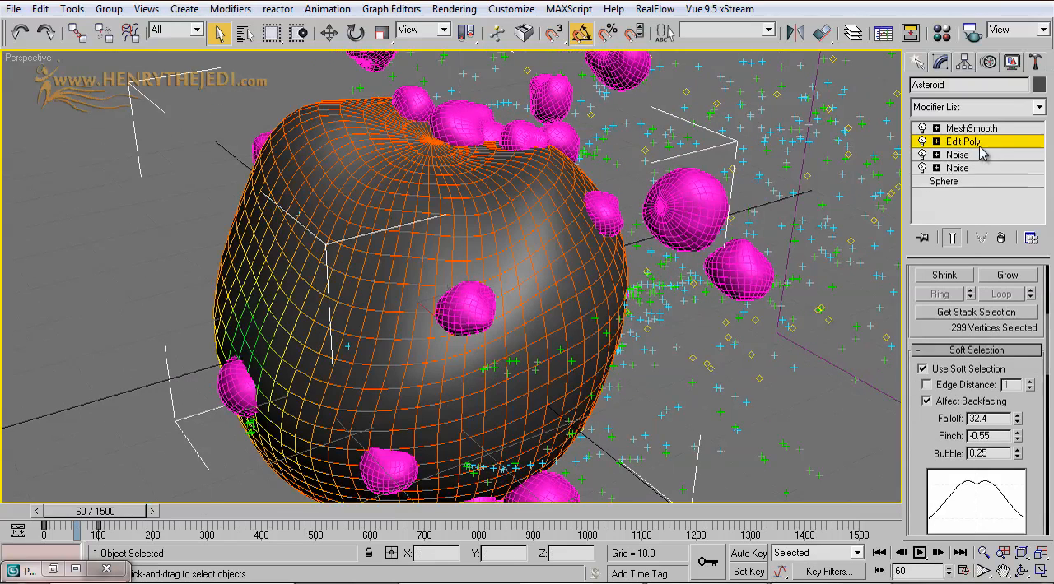
click(936, 142)
click(922, 129)
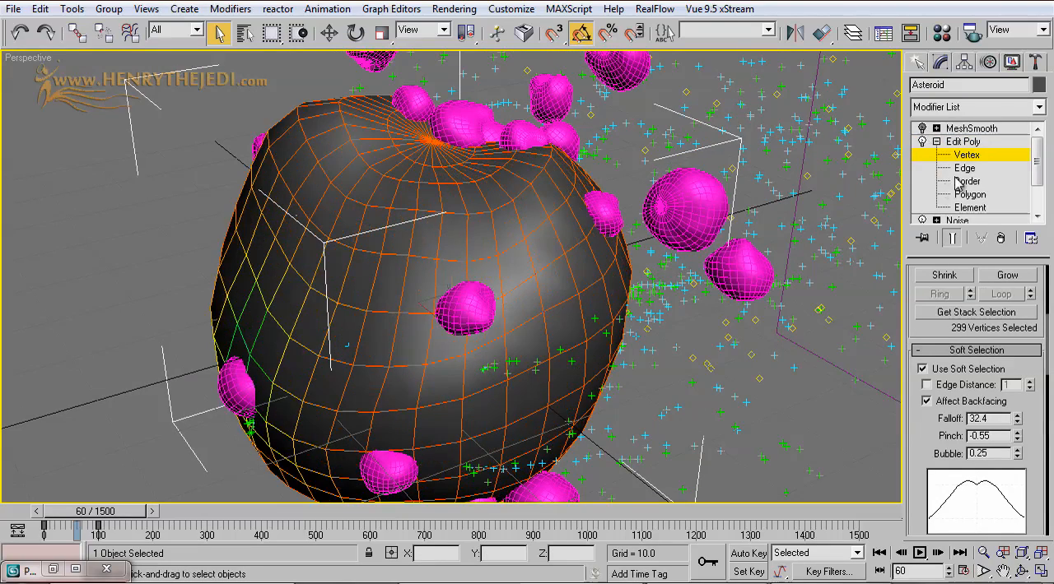
alt+middle_drag(741, 325, 828, 361)
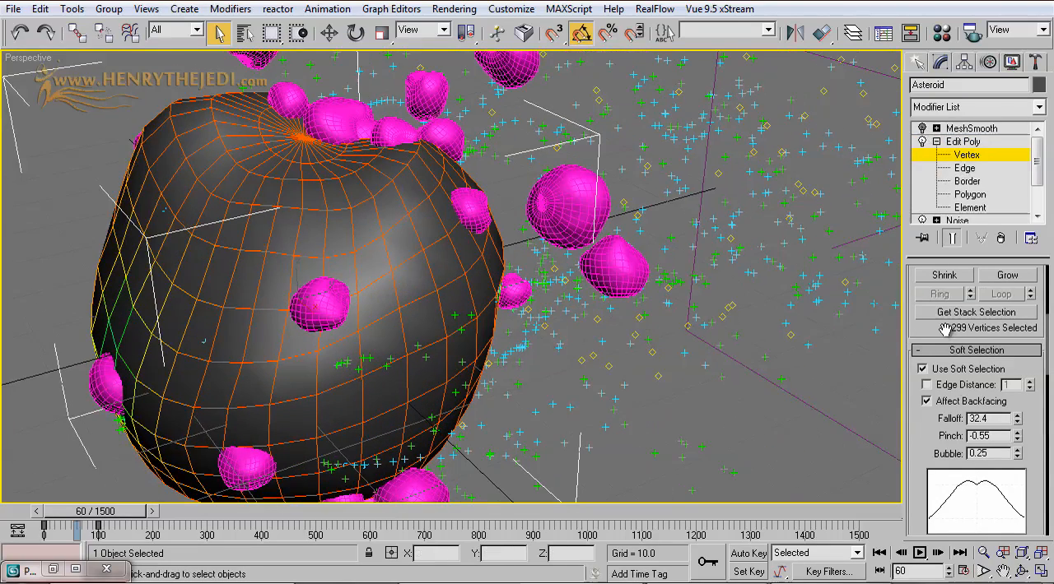
drag(946, 331, 950, 523)
middle_drag(612, 384, 614, 387)
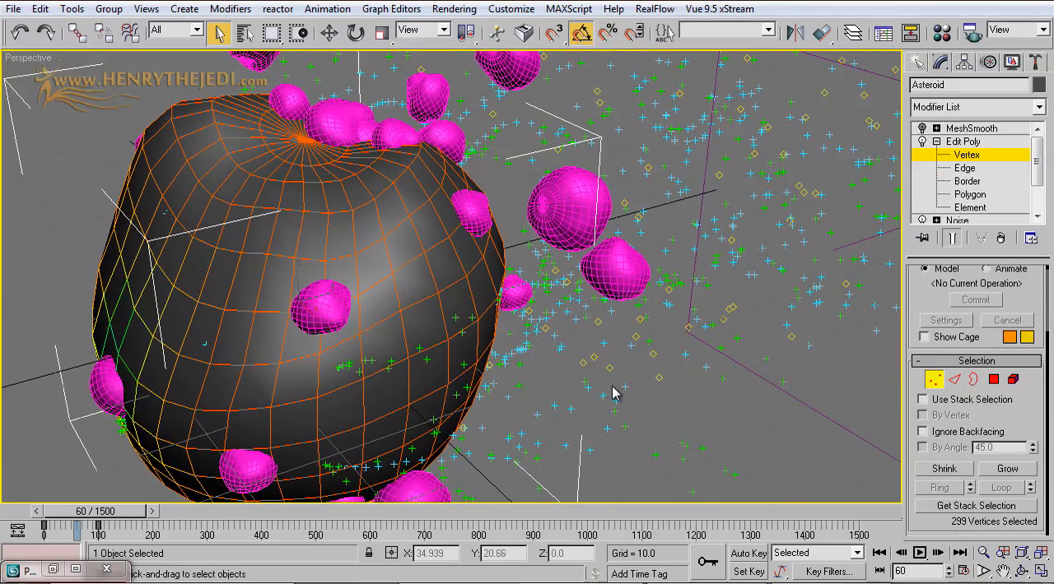
click(936, 141)
click(959, 143)
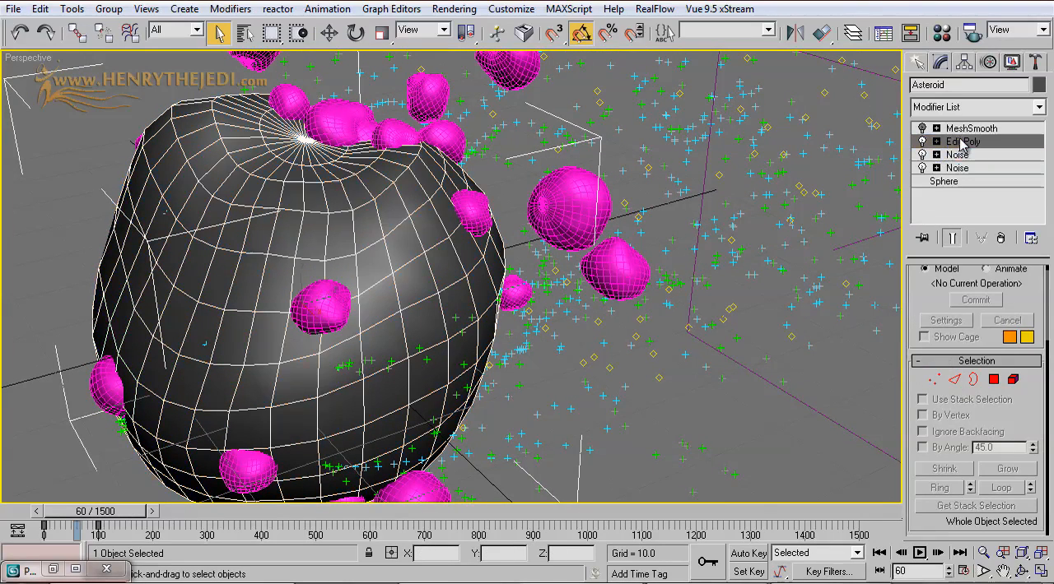
click(966, 129)
click(922, 129)
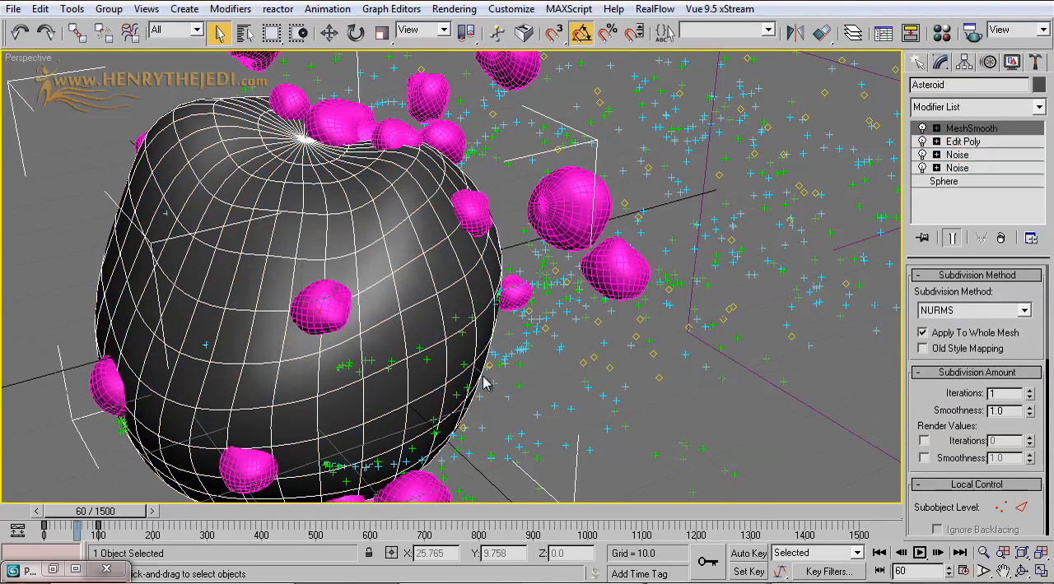
Step: Turn off the edged-faces display and scrub the animation to frame 78
key(F4)
middle_drag(482, 383, 539, 366)
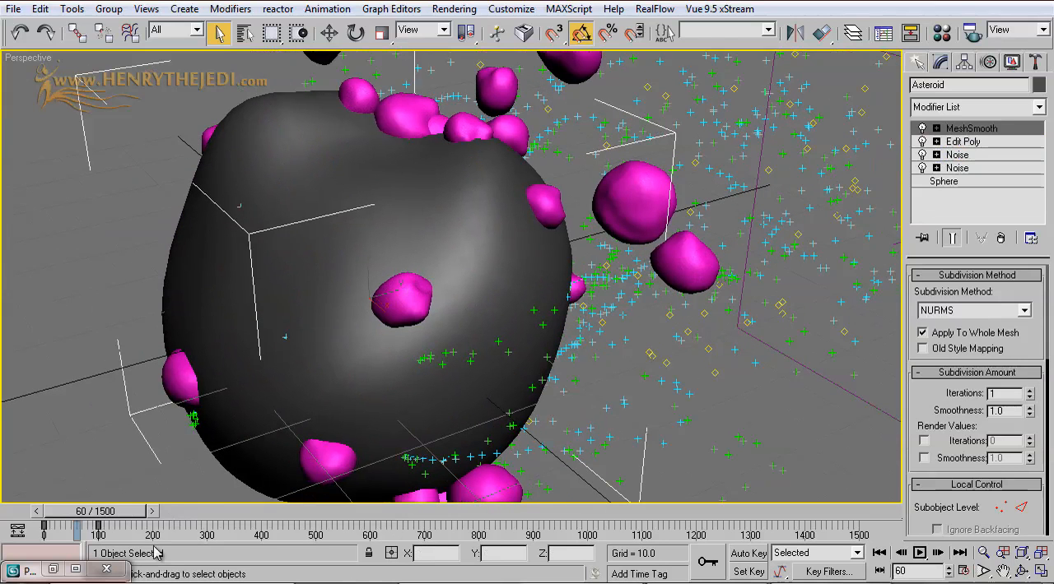
mouse_move(120, 514)
mouse_down()
mouse_move(77, 510)
mouse_move(132, 515)
mouse_up()
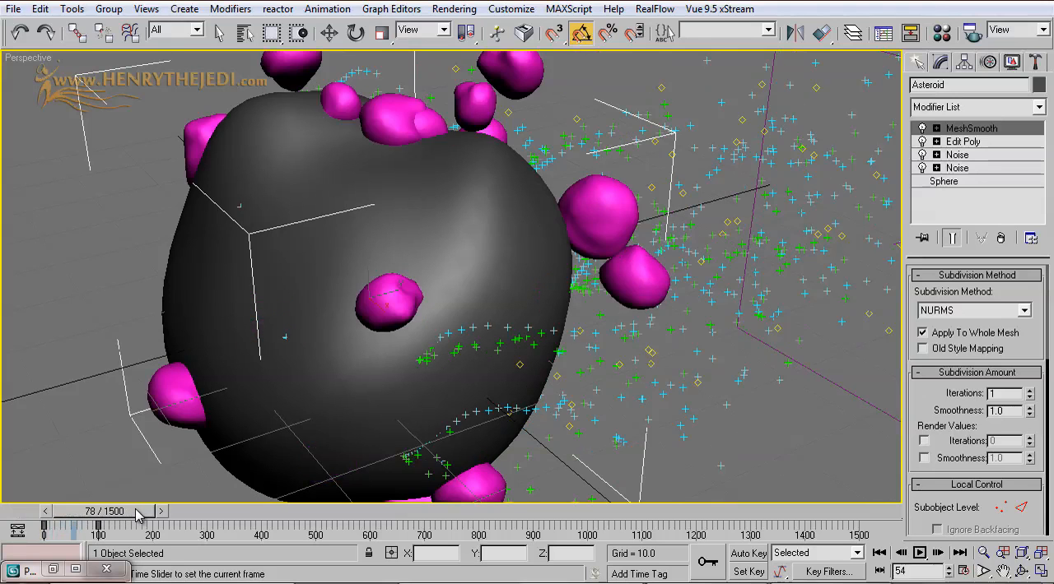
Step: Render frame 89 of the Perspective view showing the asteroid and its particle trail, and dismiss the rendered image and render settings
scroll(488, 330, down, 4)
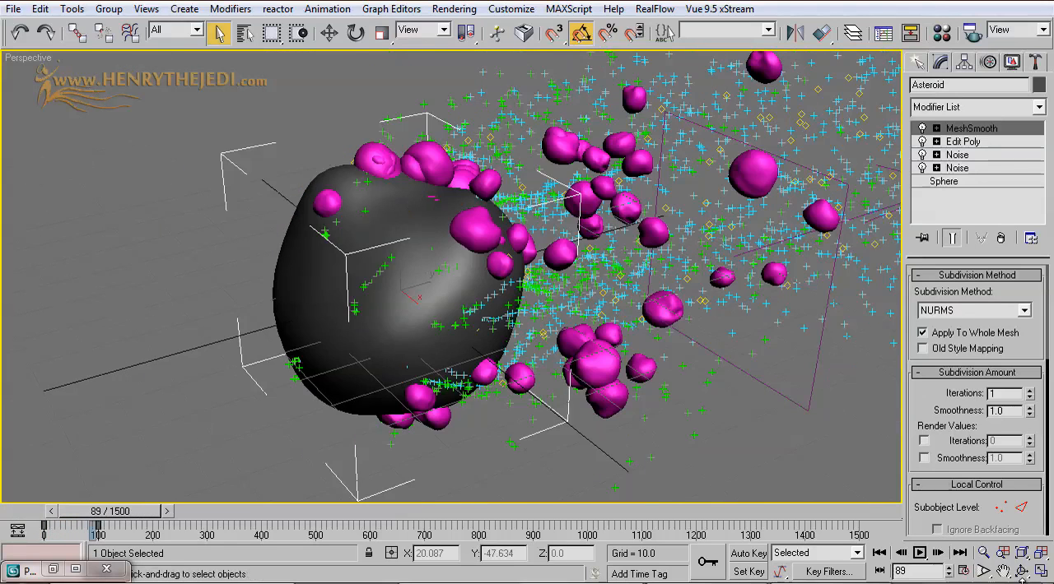
click(1021, 571)
drag(510, 332, 467, 316)
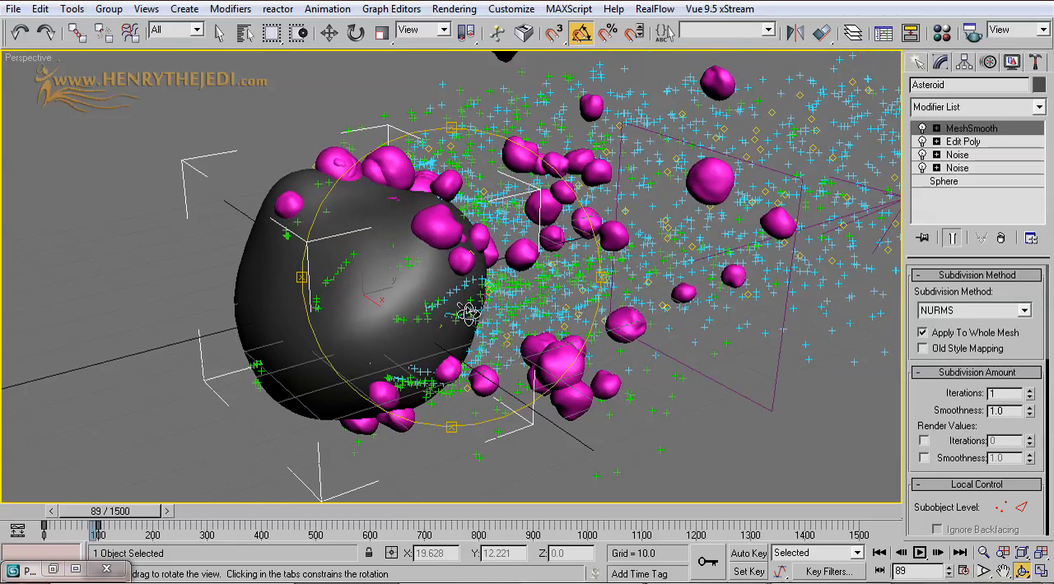
click(218, 30)
middle_drag(494, 219, 429, 234)
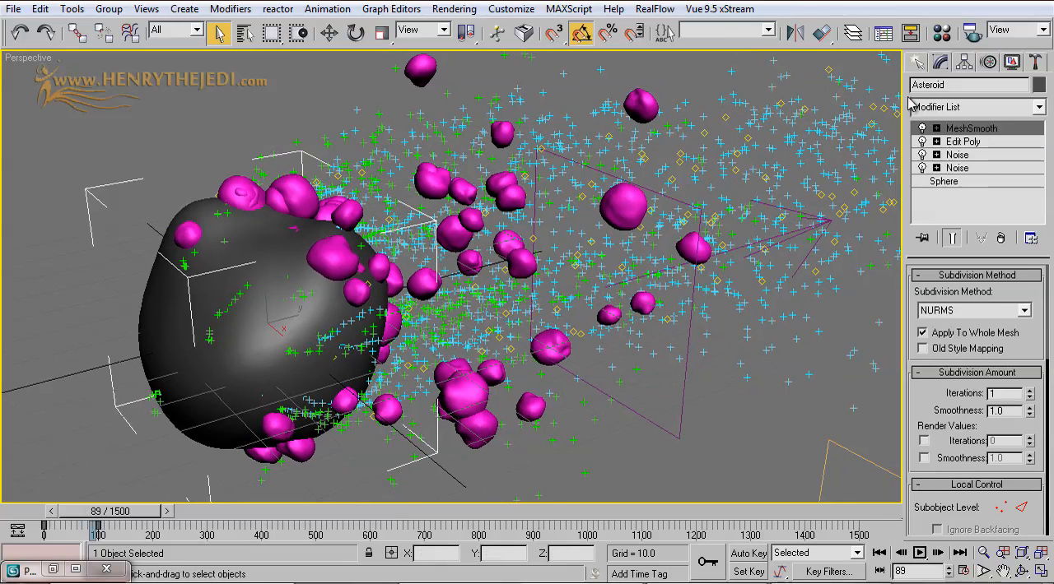
click(454, 9)
click(462, 30)
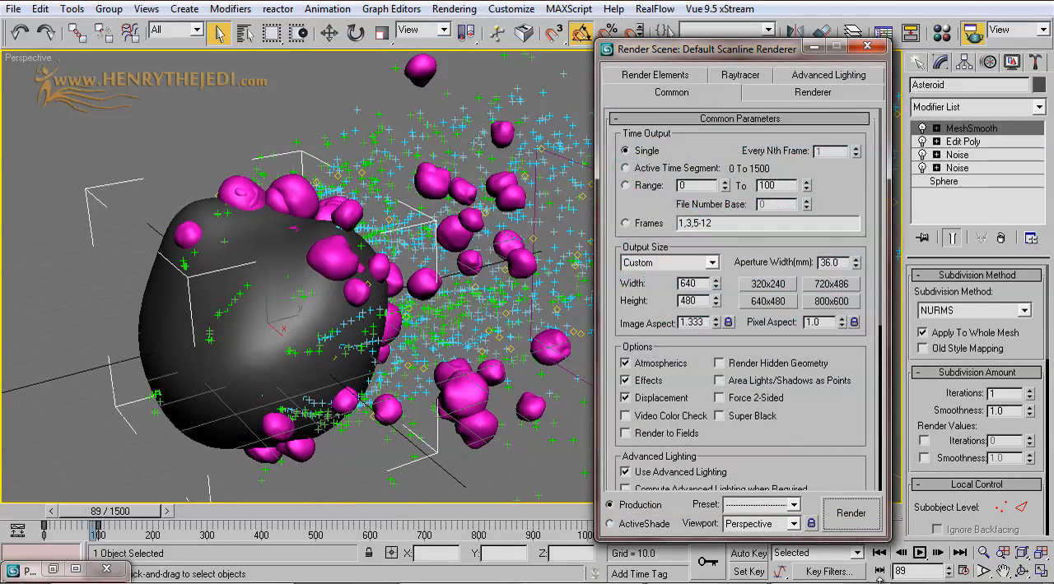
click(850, 514)
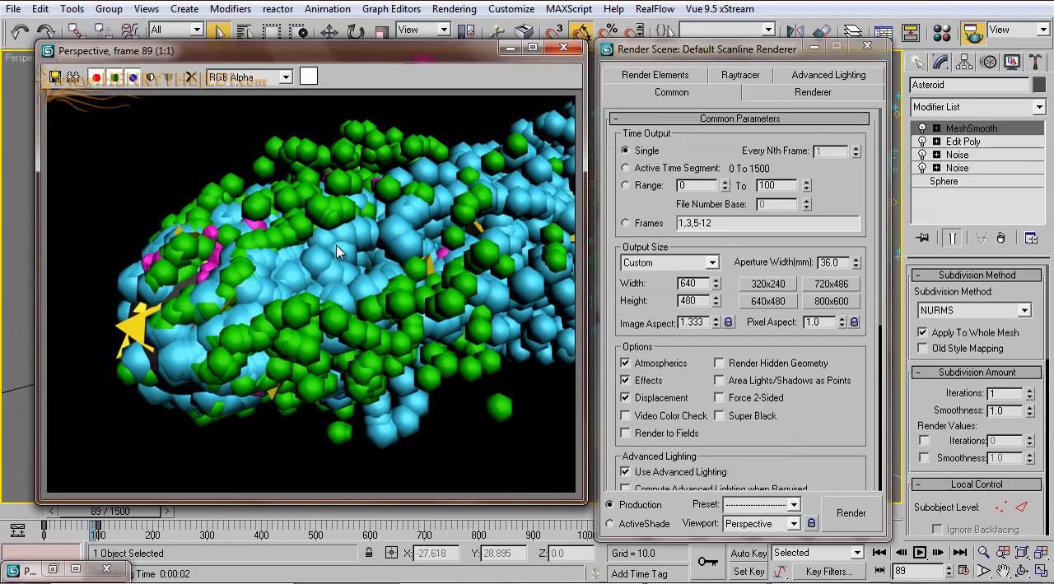
click(563, 47)
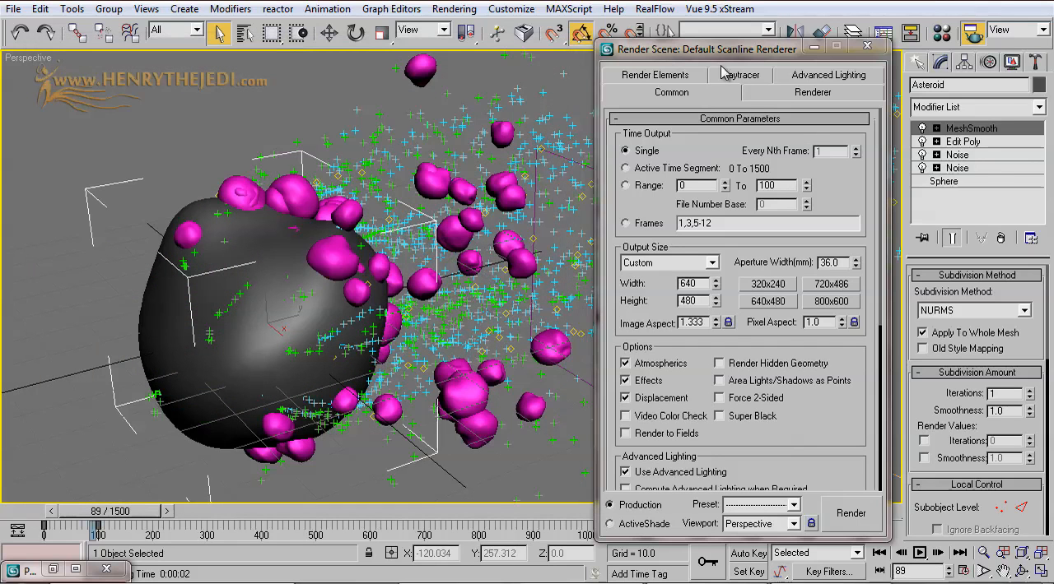
drag(812, 50, 807, 60)
click(805, 55)
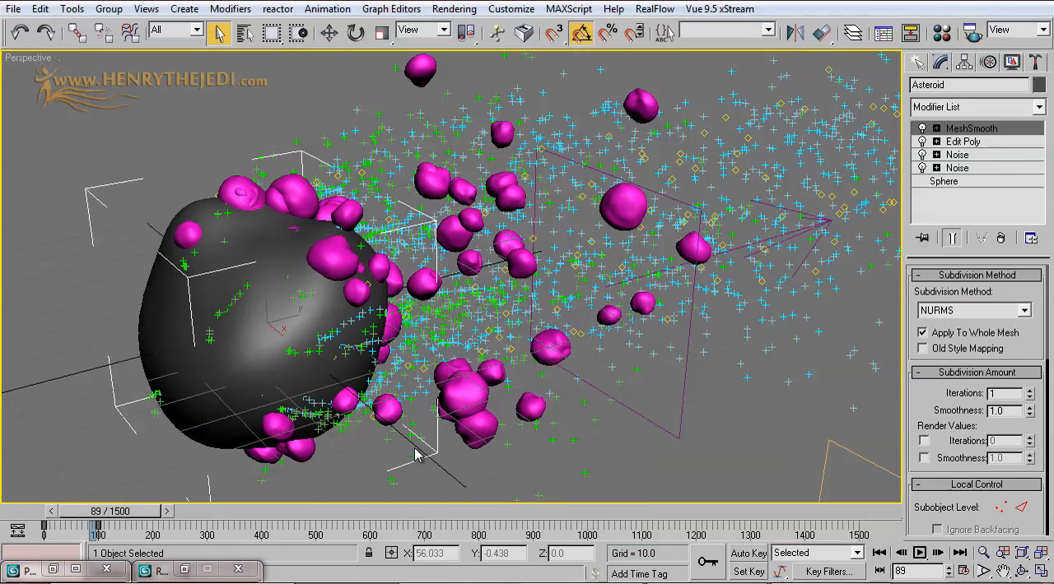
Step: Bring up the Material Editor and name the first sample material Fire
click(454, 9)
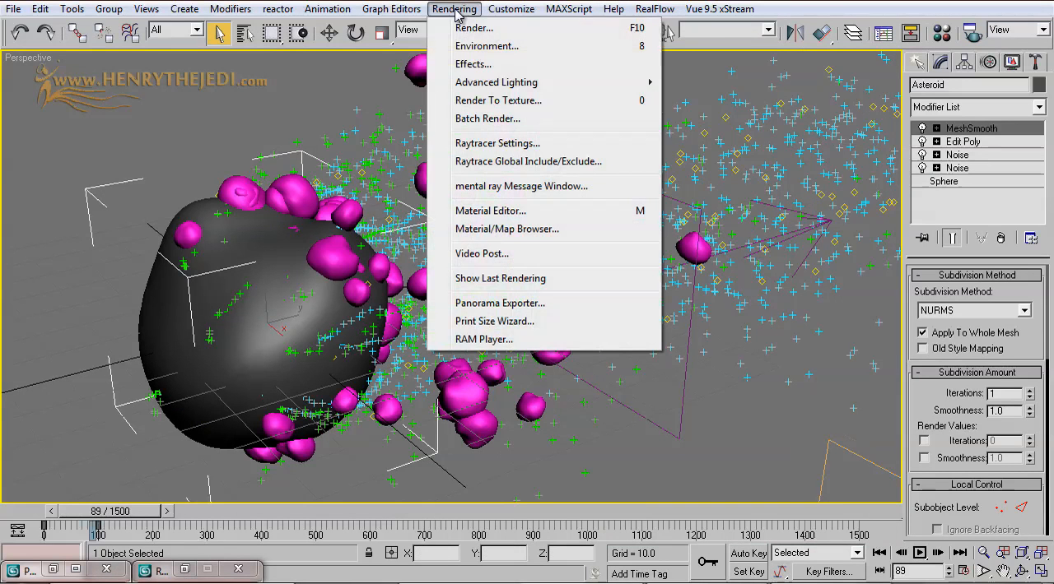
click(513, 212)
drag(197, 69, 748, 97)
click(748, 348)
text(Fire)
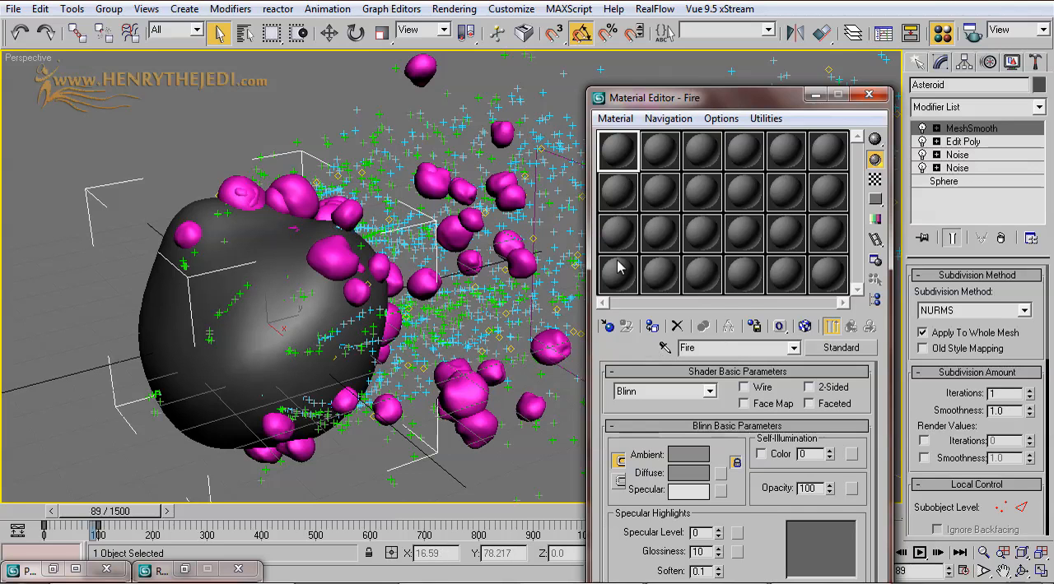
Step: Show the Fire material in an enlarged preview window beside the Material Editor
double_click(617, 150)
drag(652, 179, 271, 94)
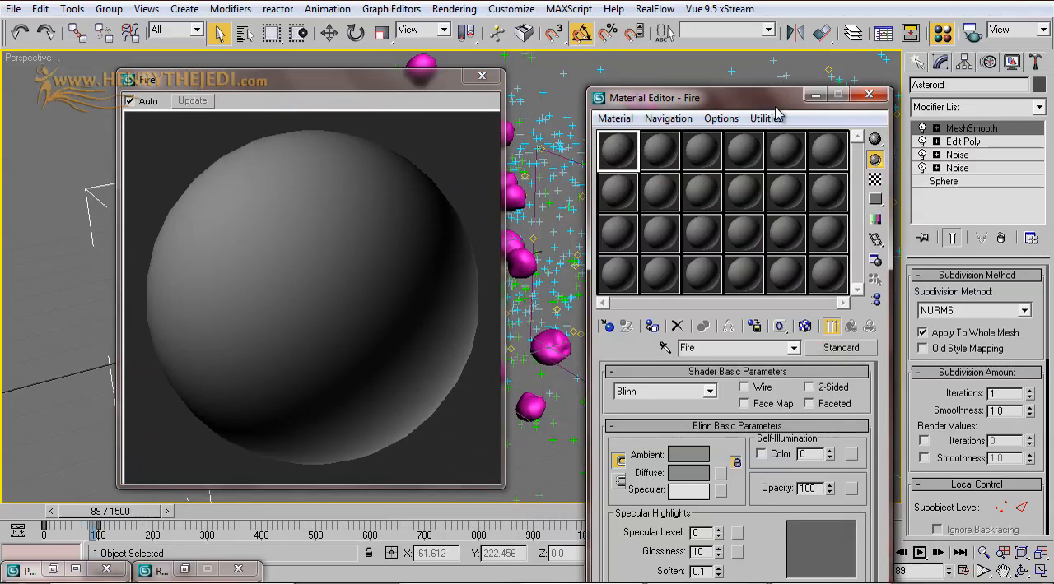
drag(779, 100, 797, 70)
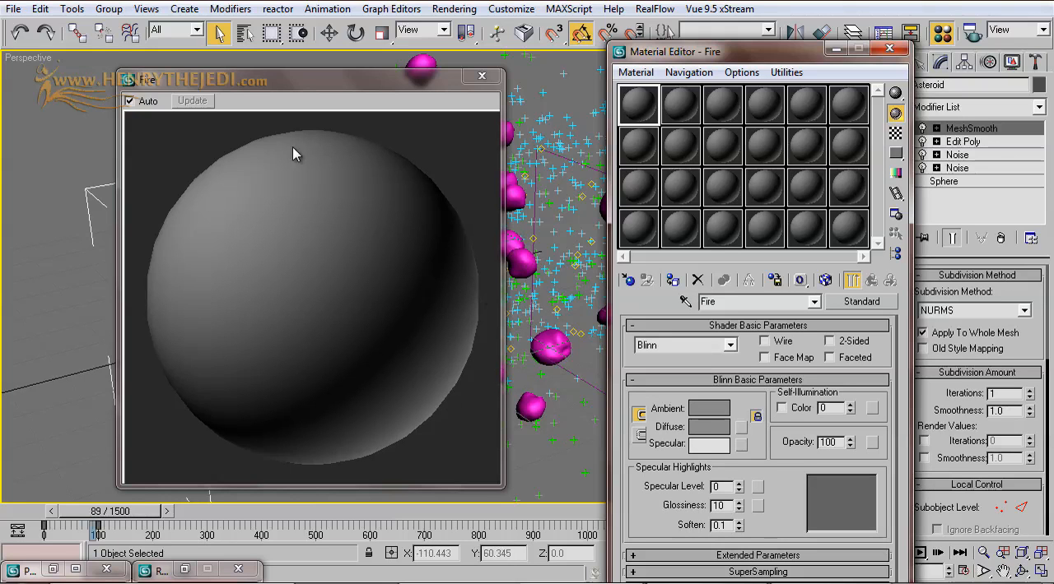
Step: Set the Fire material's specular color to red 255, green 167, blue 73
click(713, 449)
drag(567, 56, 770, 224)
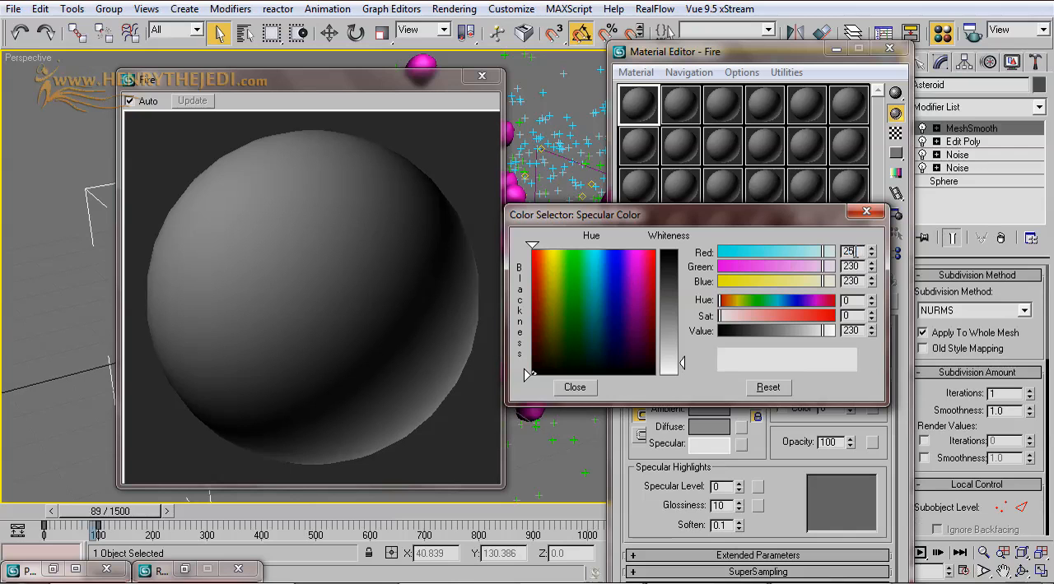
key(Tab)
key(shift+Tab)
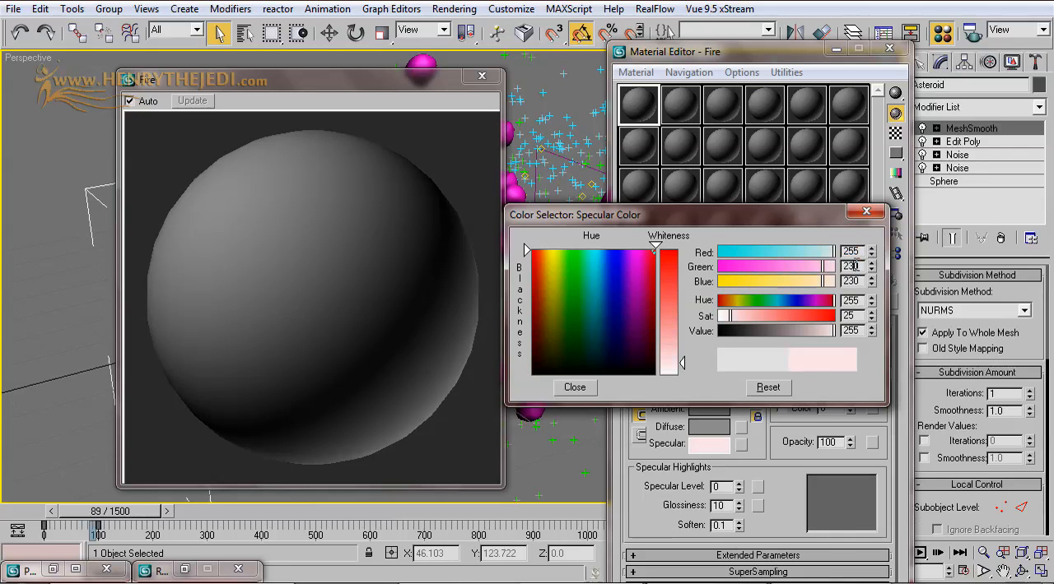
key(Return)
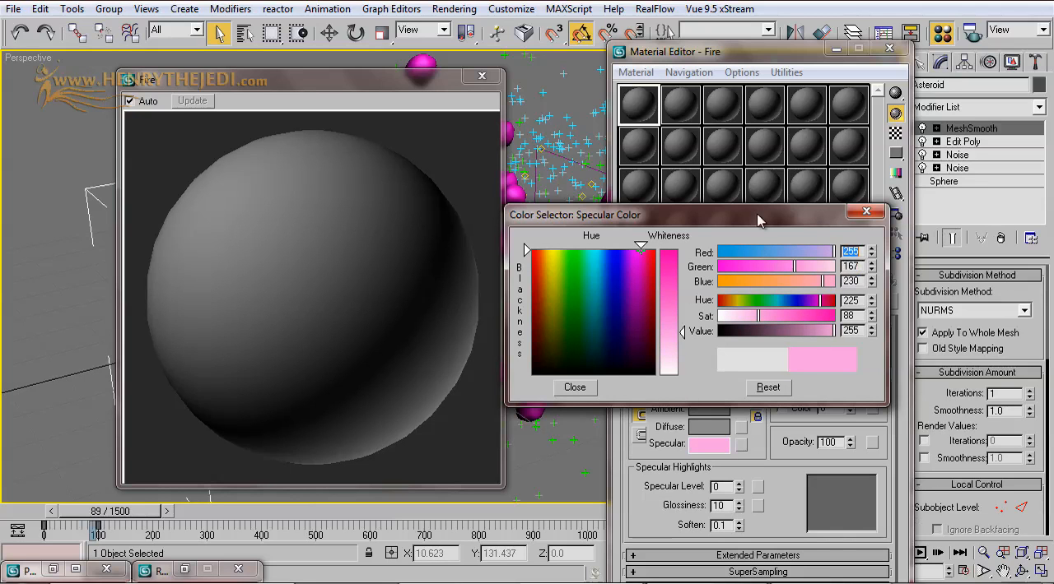
double_click(851, 280)
text(73)
key(Return)
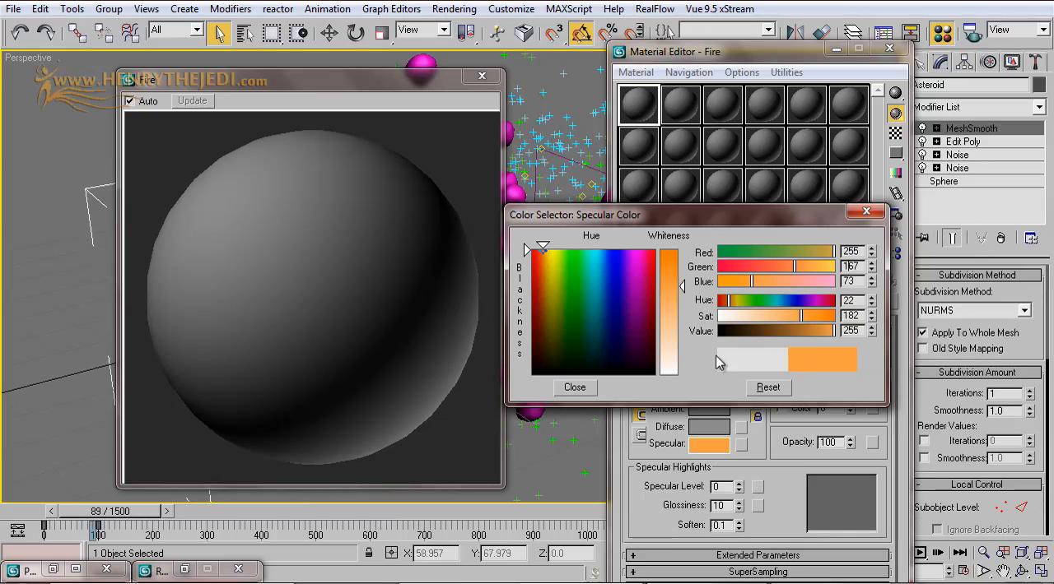
click(575, 386)
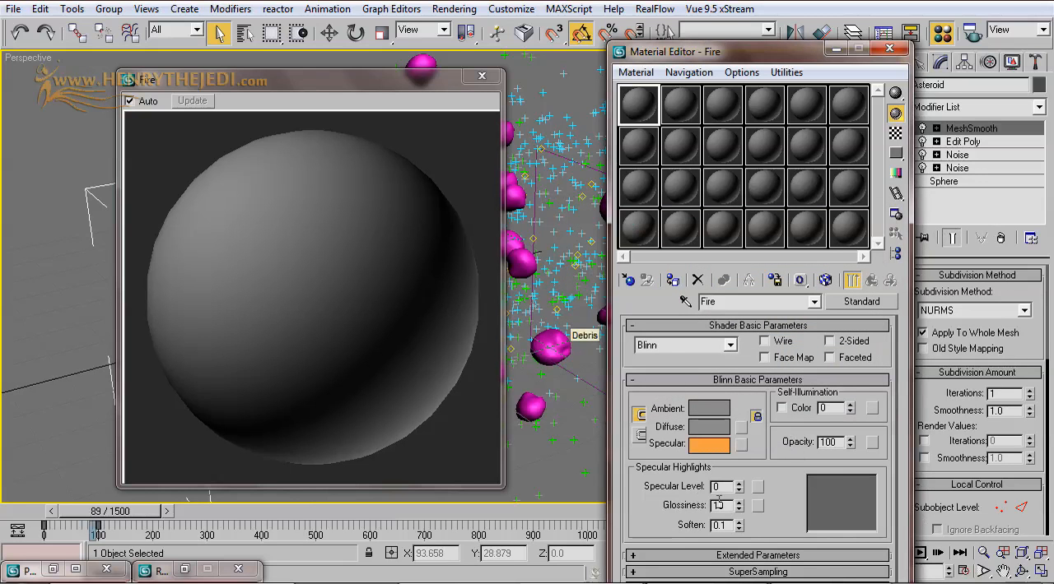
Step: Set the Fire material's specular level to 180 and its glossiness to 50
drag(739, 485, 726, 359)
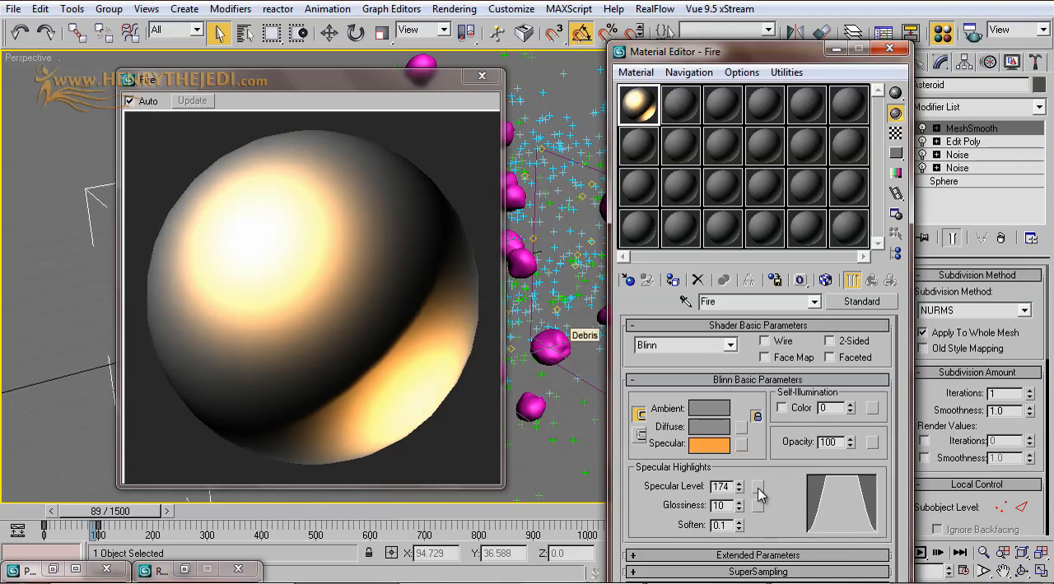
drag(739, 485, 738, 479)
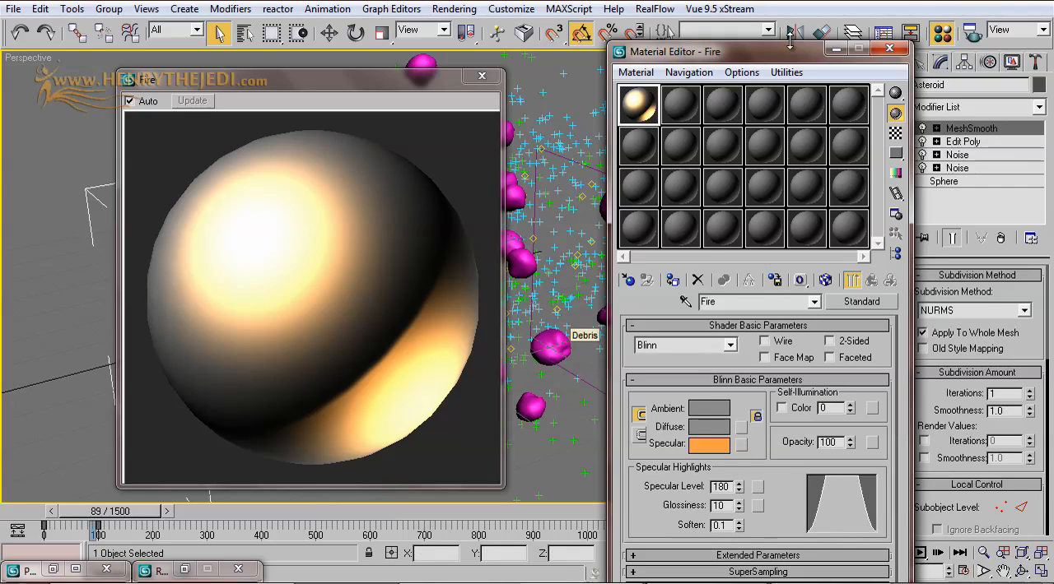
drag(788, 56, 778, 30)
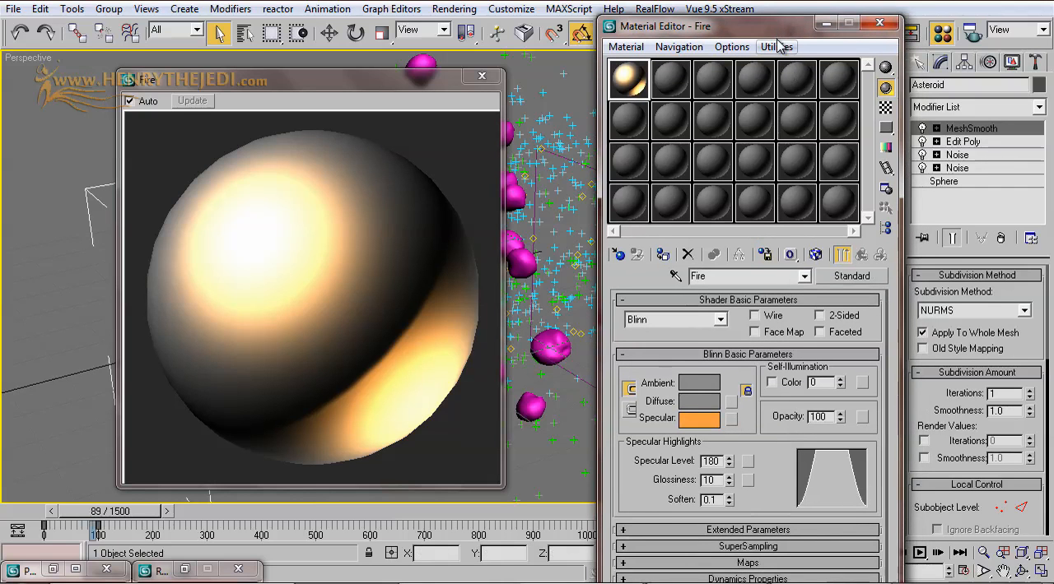
drag(728, 484, 725, 446)
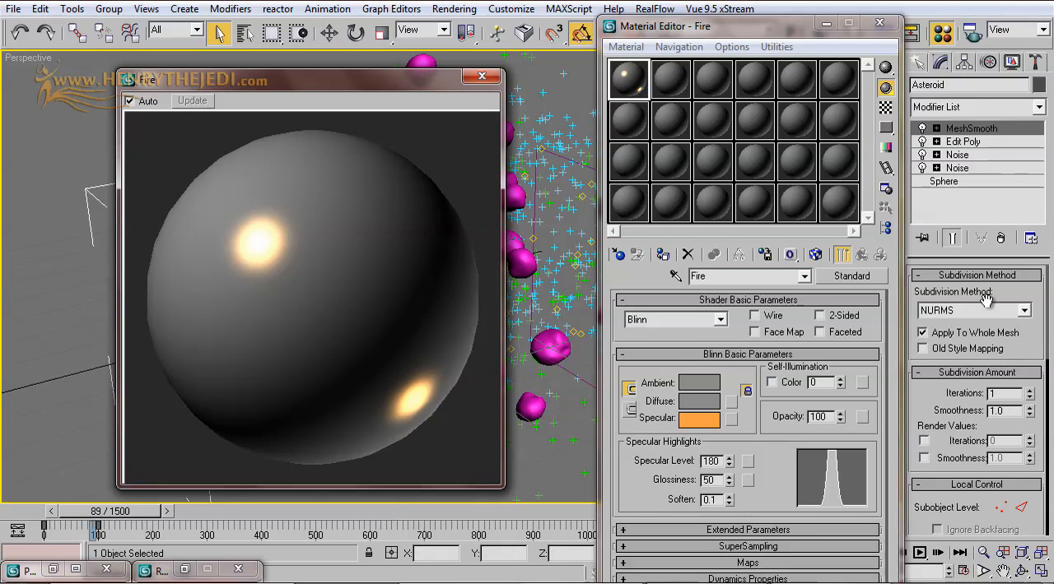
Step: Assign a Particle Age map to the Fire material's diffuse color
drag(338, 95, 420, 99)
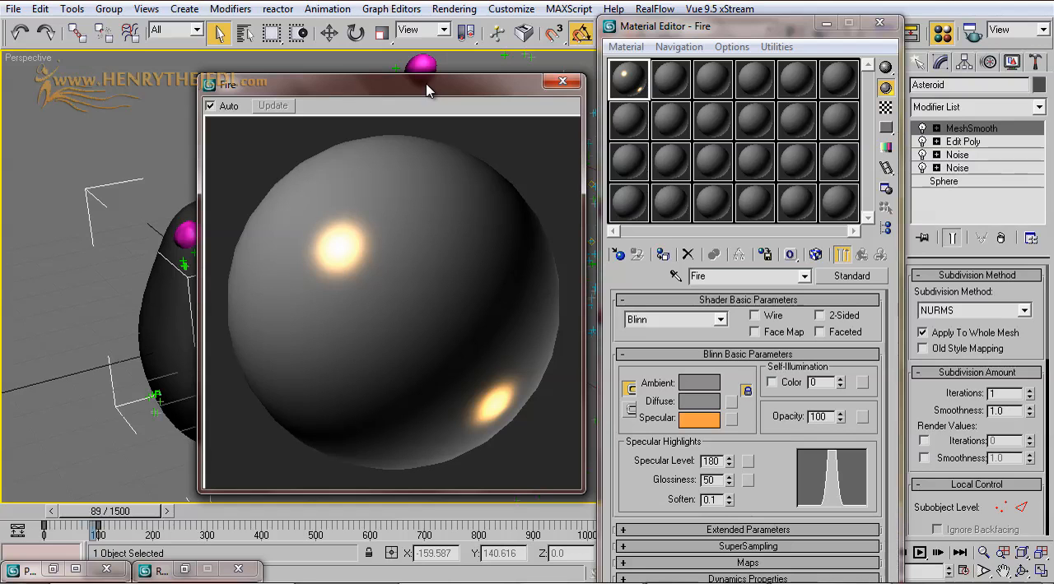
drag(427, 89, 319, 88)
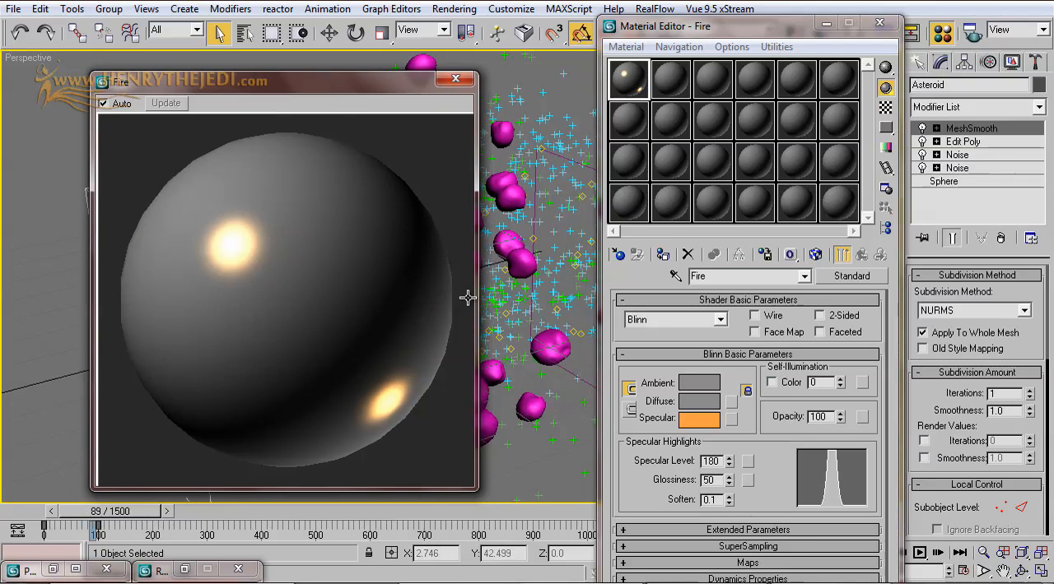
drag(623, 344, 634, 317)
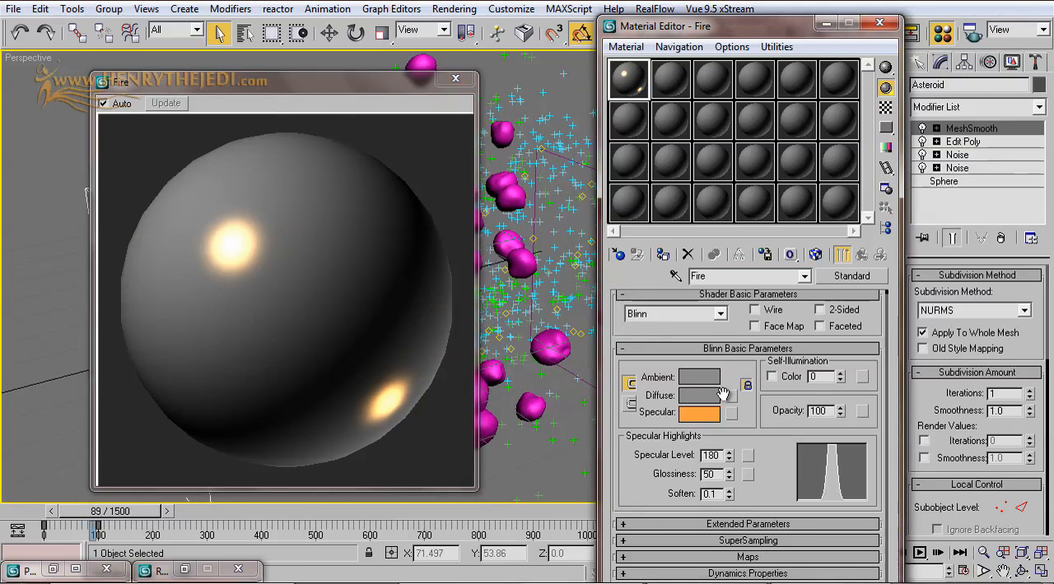
click(730, 397)
drag(525, 105, 746, 58)
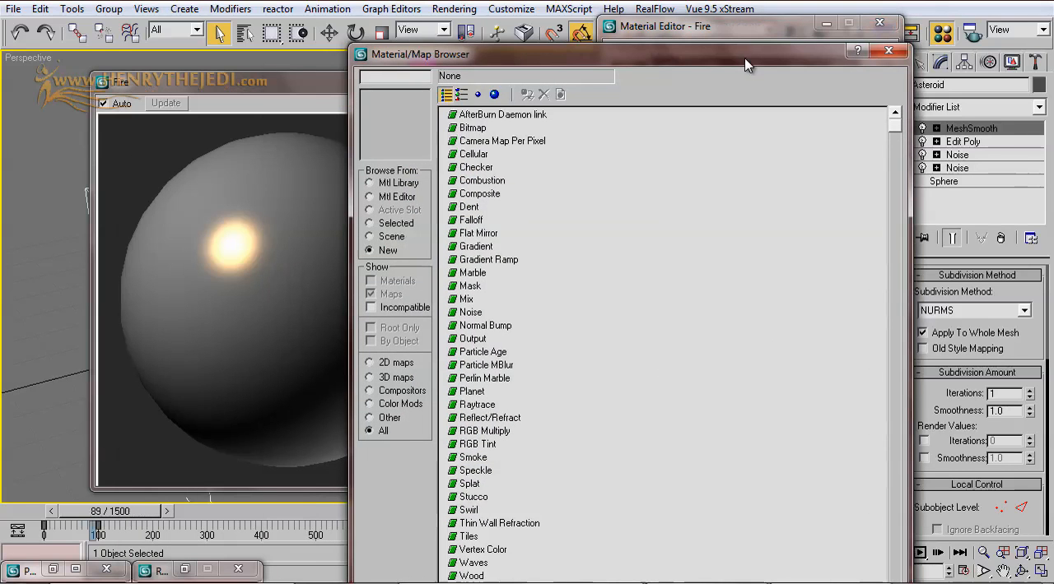
click(485, 353)
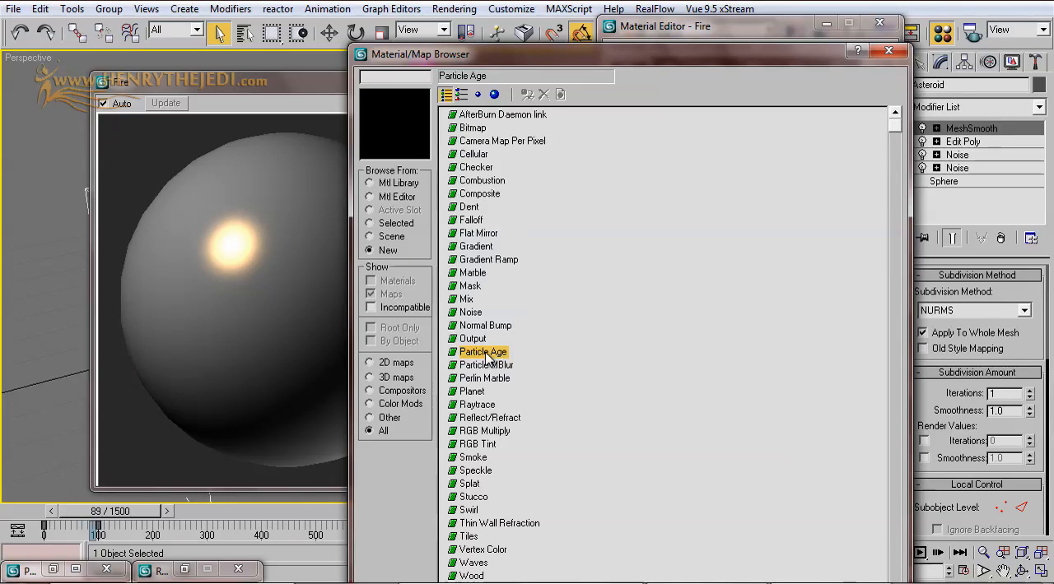
double_click(486, 354)
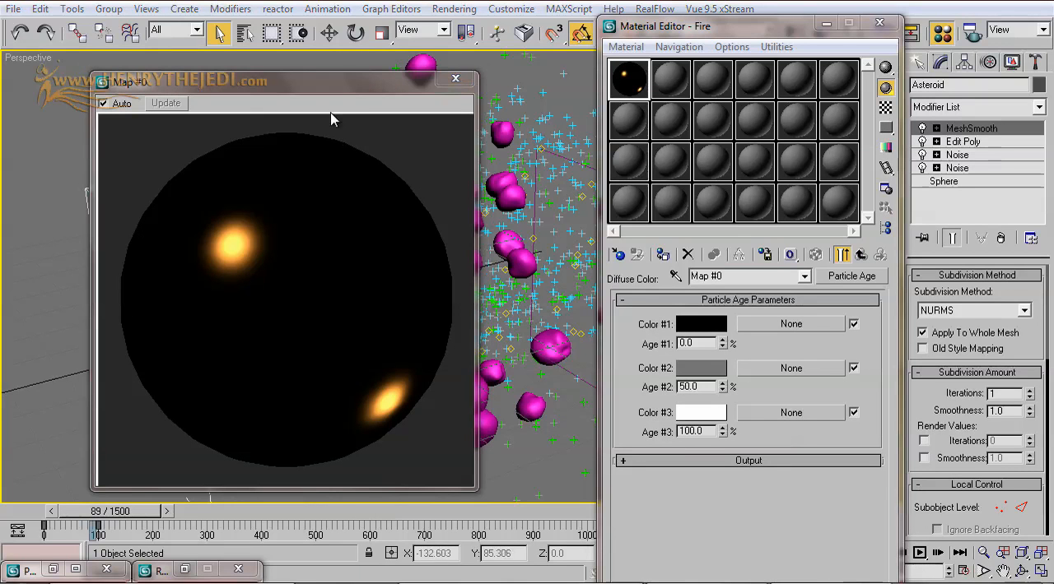
drag(334, 99, 292, 107)
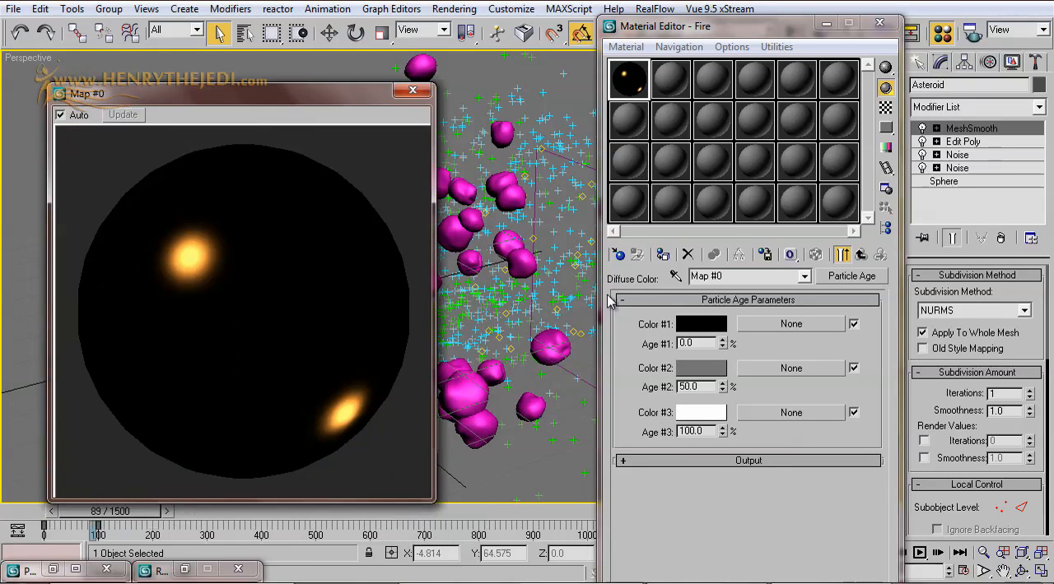
Step: Set Color #1 of the Particle Age map to orange with red 255, green 132, blue 0
click(693, 343)
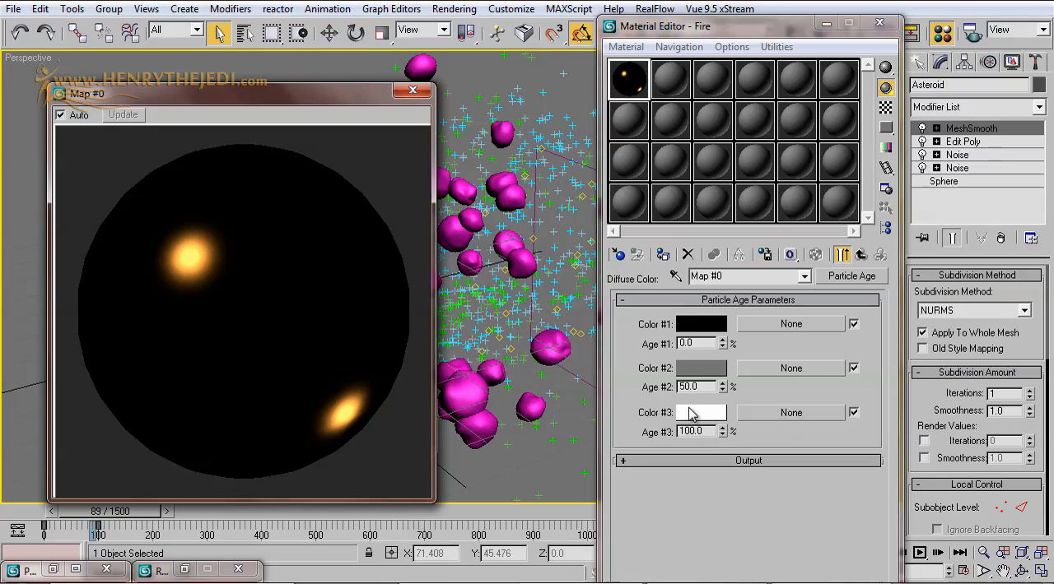
click(696, 325)
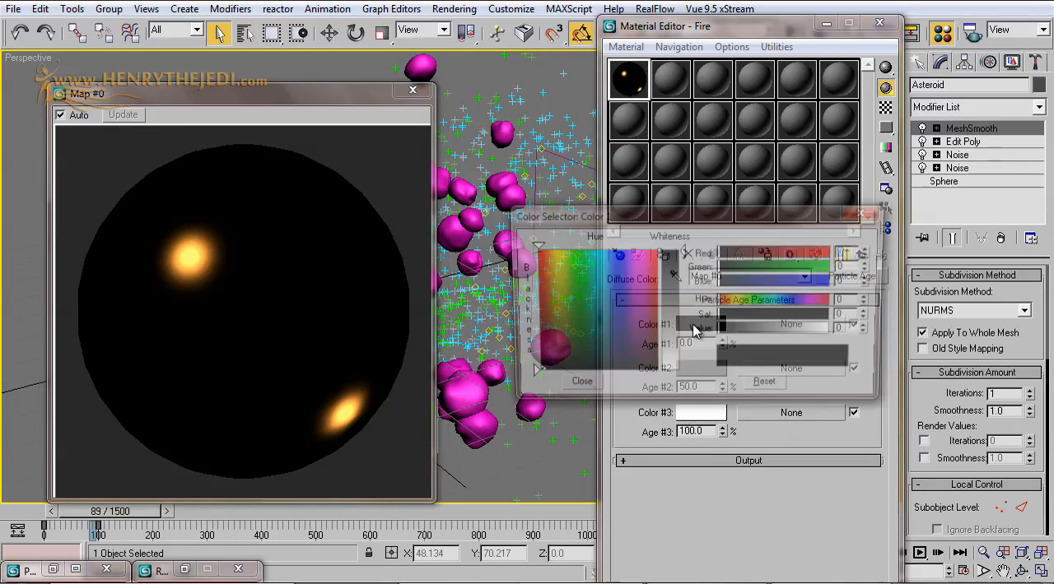
drag(700, 220, 398, 186)
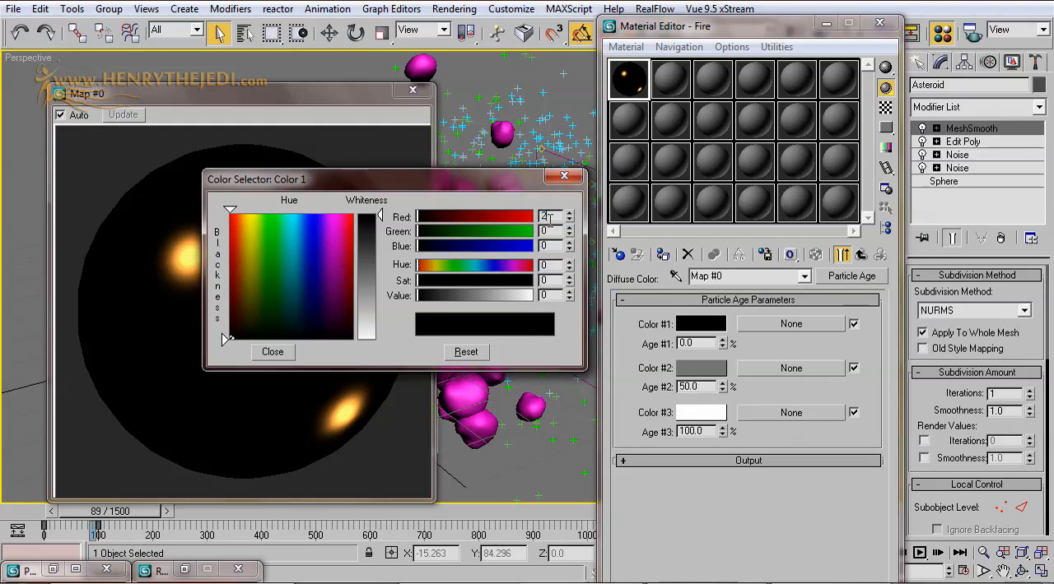
key(Tab)
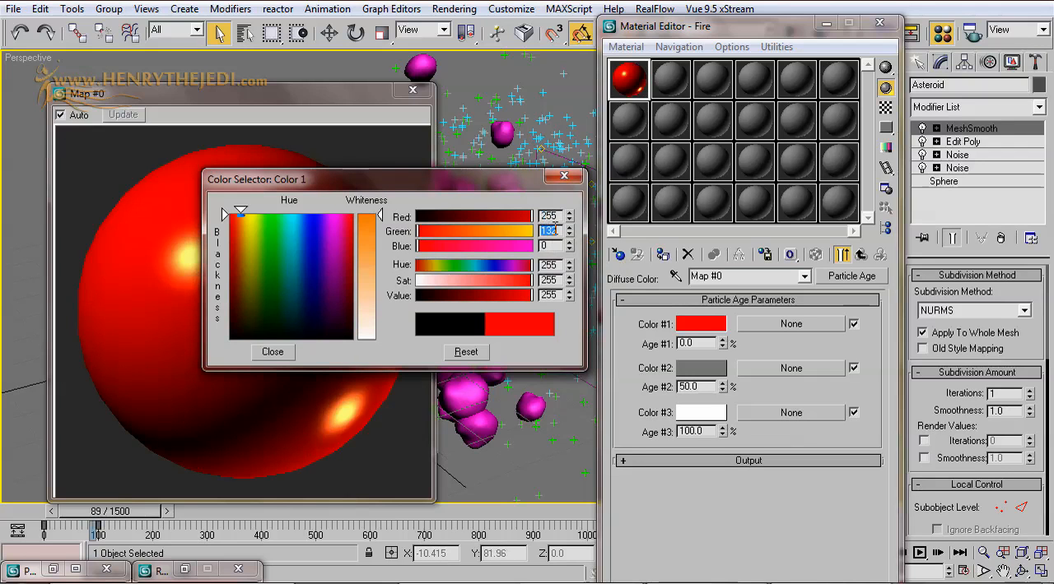
text(132)
key(Return)
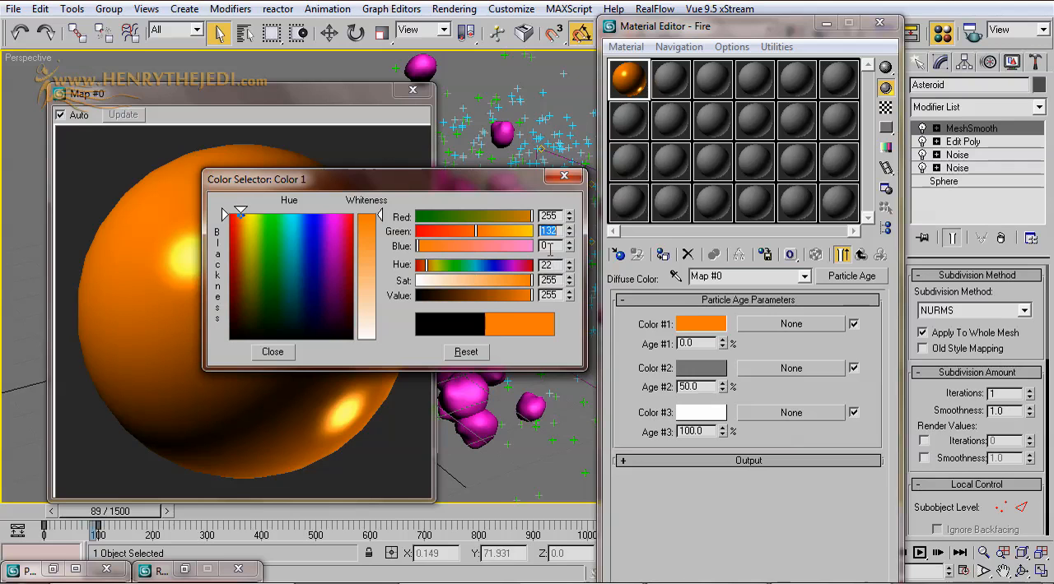
drag(462, 182, 724, 220)
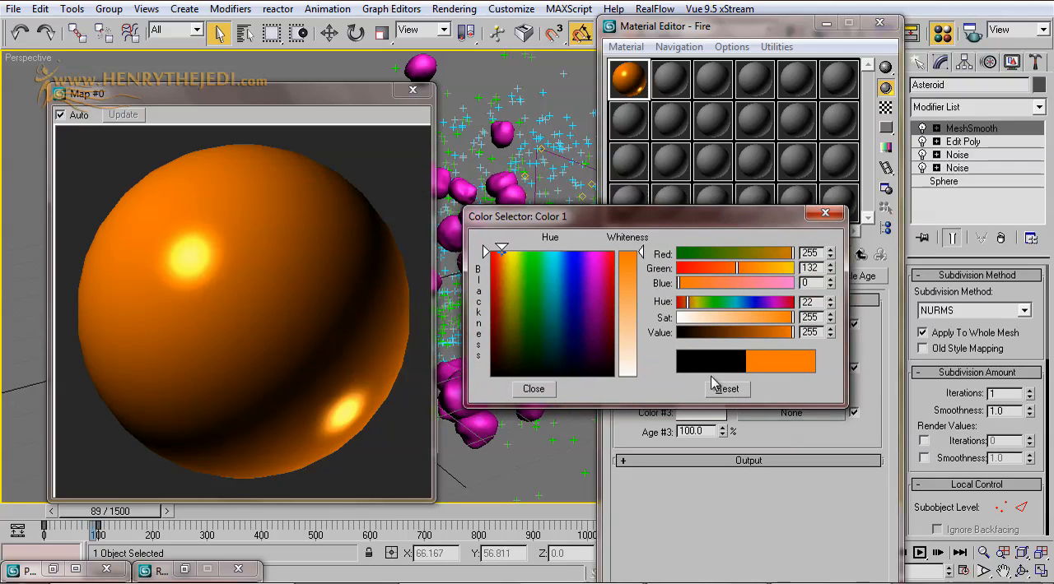
click(531, 390)
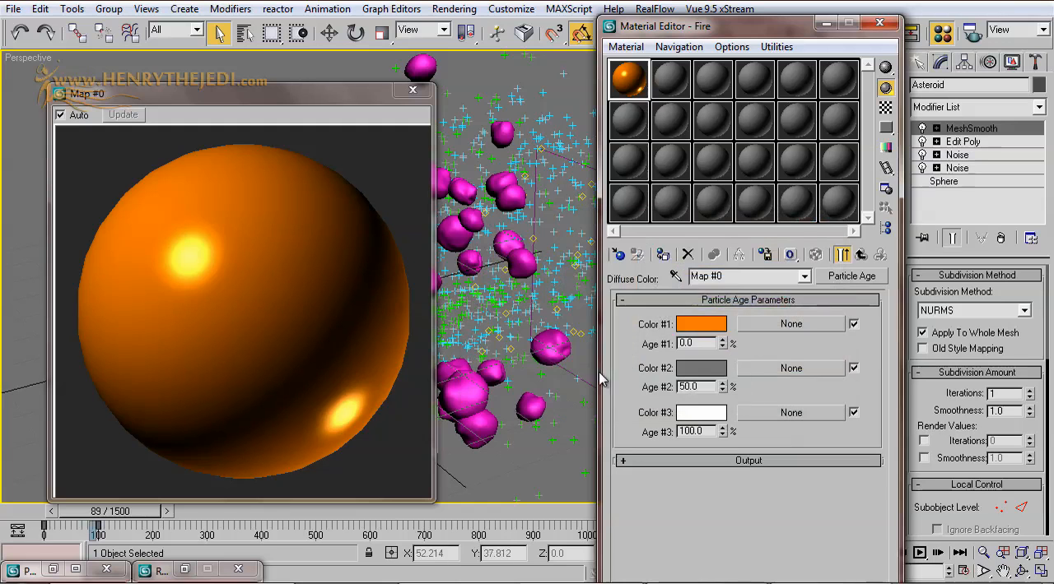
Step: Set Color #2 of the Particle Age map to lighter orange with red 255, green 156, blue 0
click(702, 370)
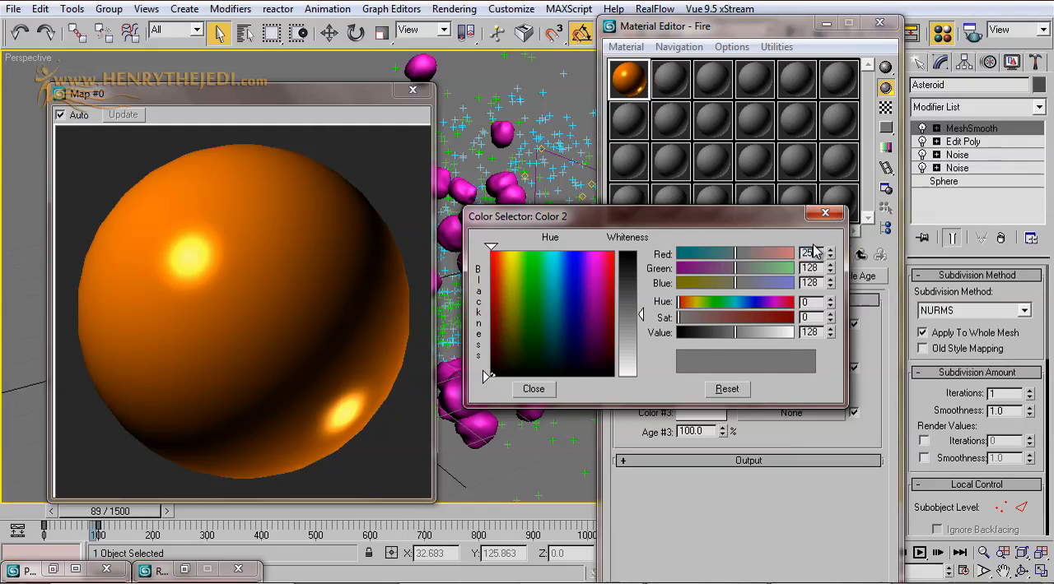
text(55)
key(Return)
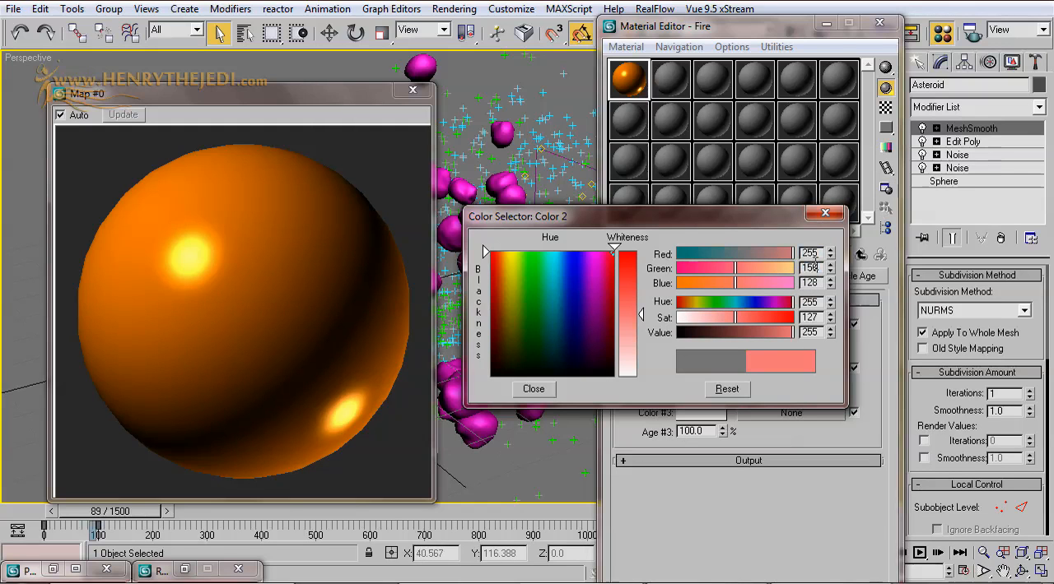
key(Return)
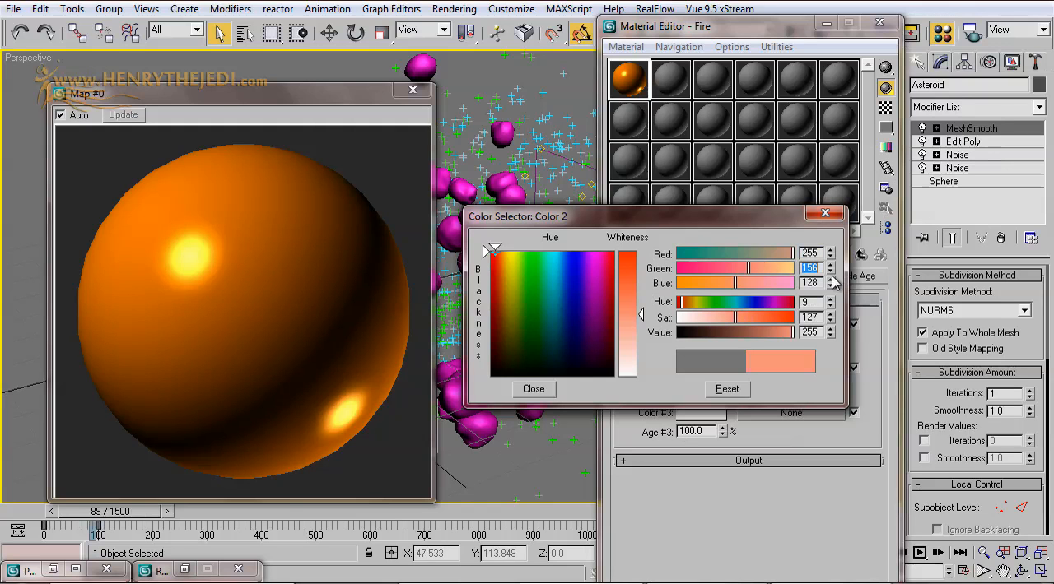
right_click(830, 283)
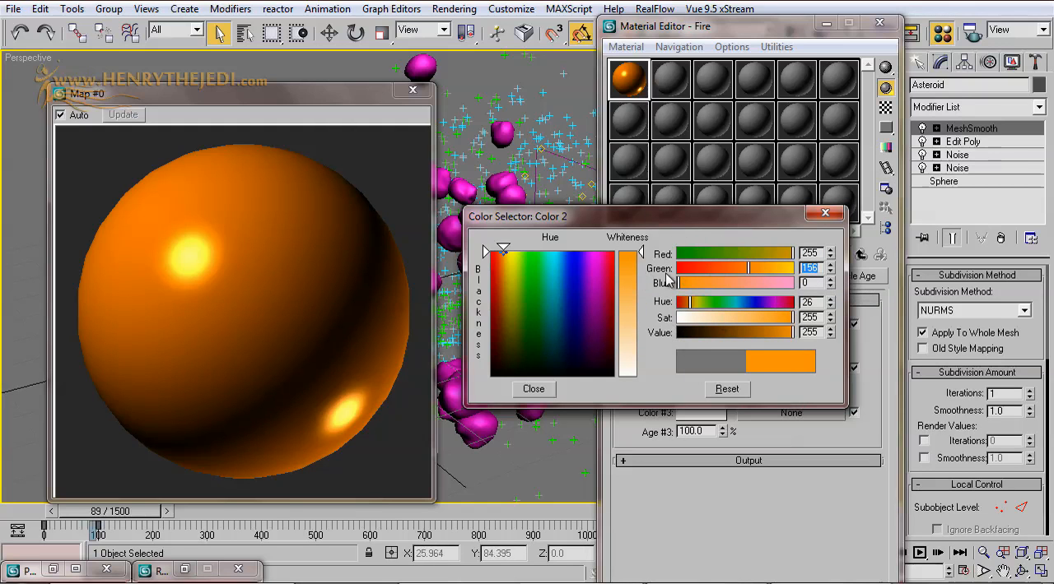
click(534, 389)
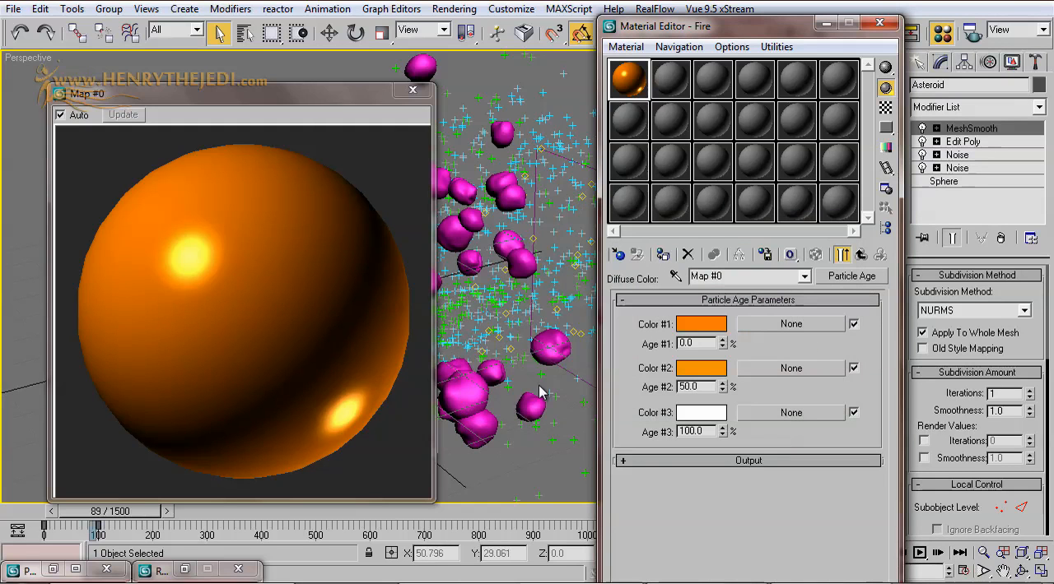
Step: Set Color #3 of the Particle Age map to red with red 252, green 0, blue 0
click(700, 416)
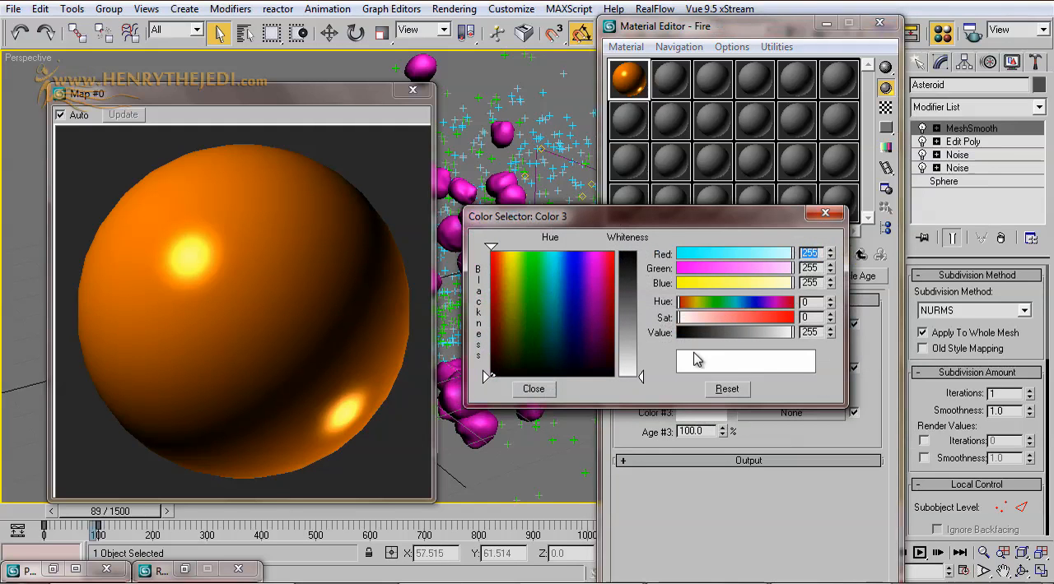
drag(658, 227, 474, 131)
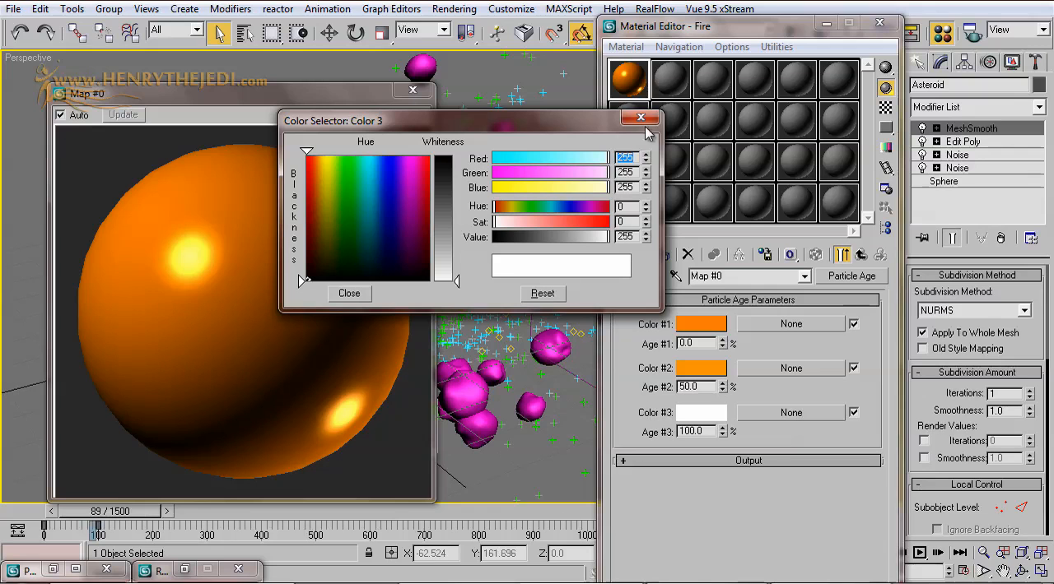
text(25)
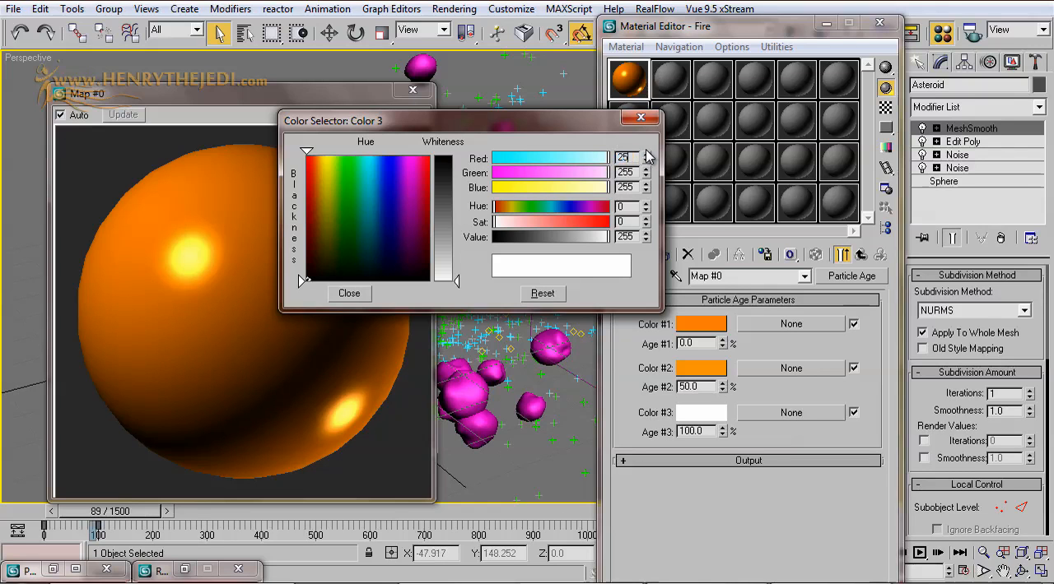
text(2)
key(Return)
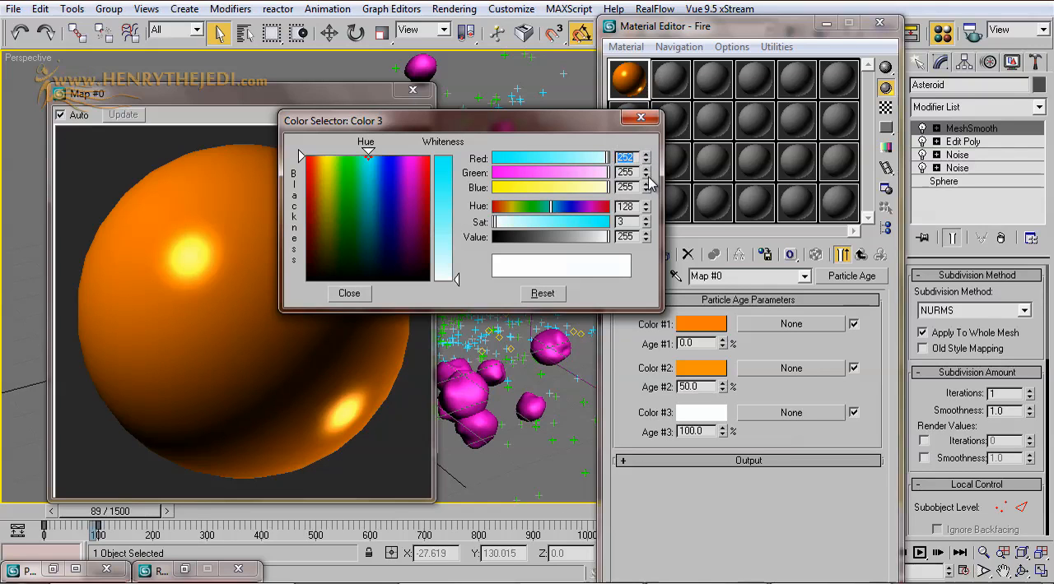
right_click(648, 174)
right_click(648, 188)
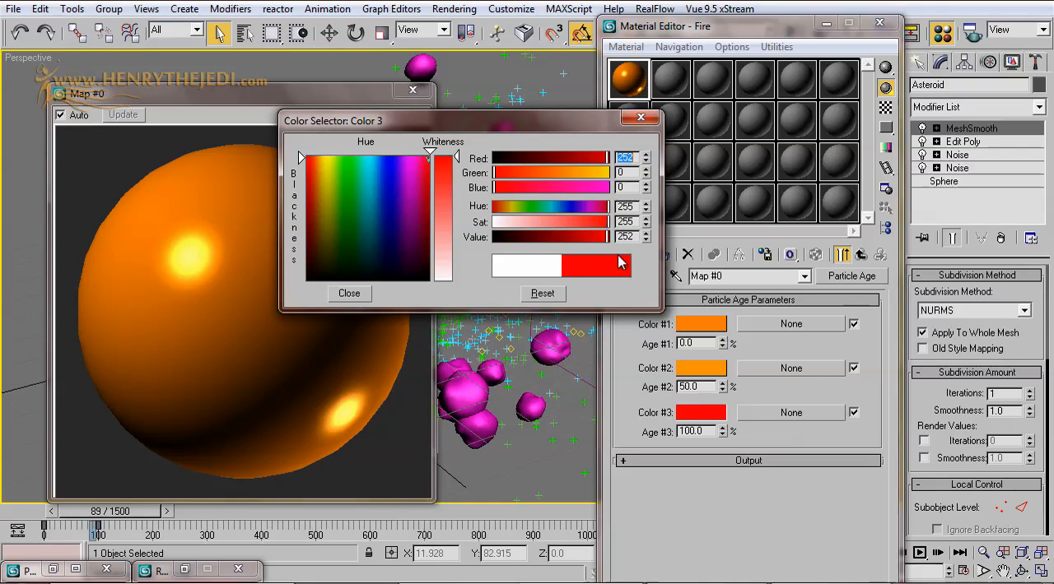
click(349, 294)
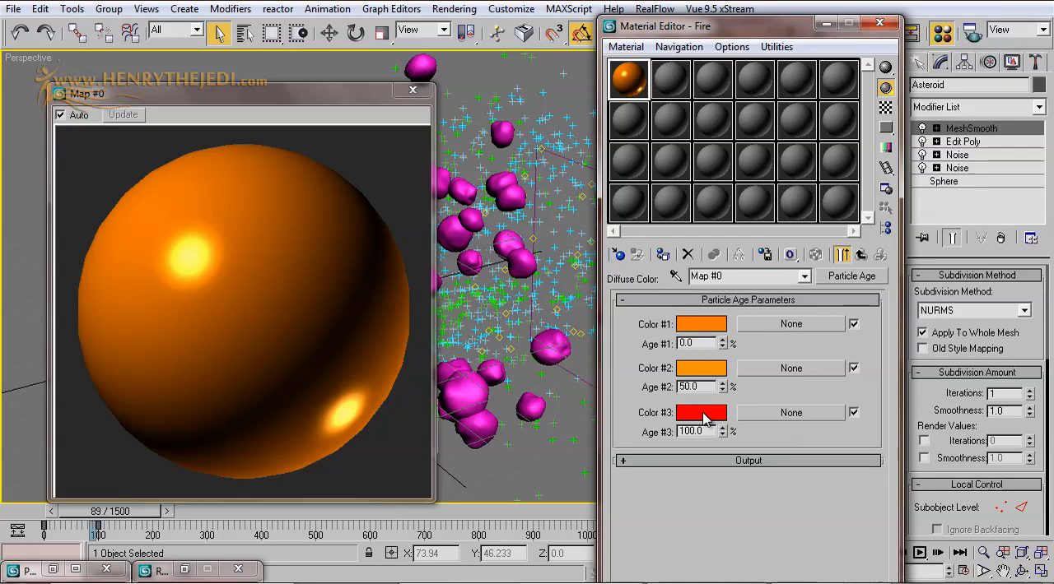
Step: Return to the Fire material, set its opacity to 5 and close the enlarged material preview
click(860, 255)
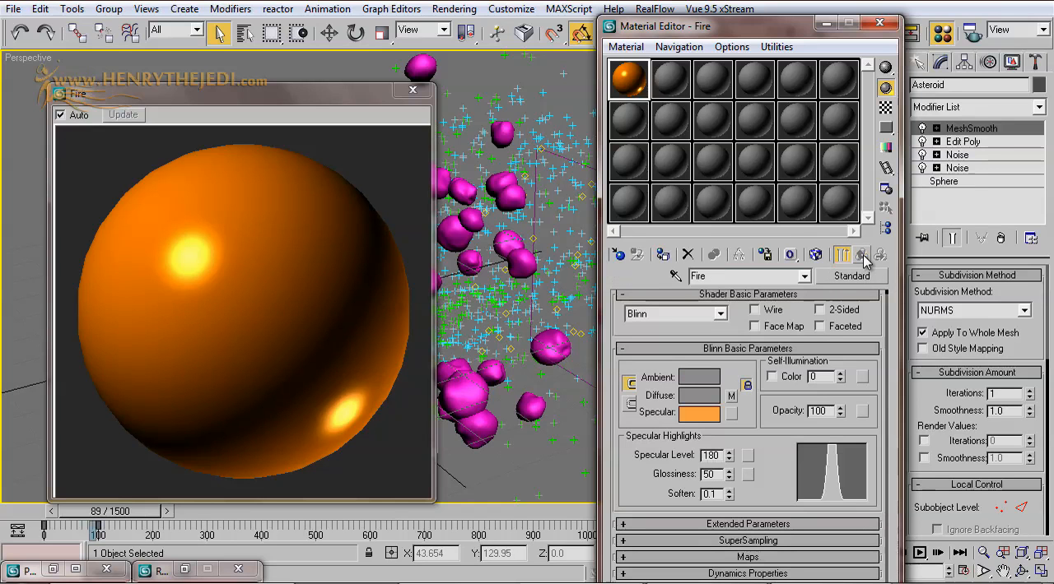
drag(303, 104, 435, 97)
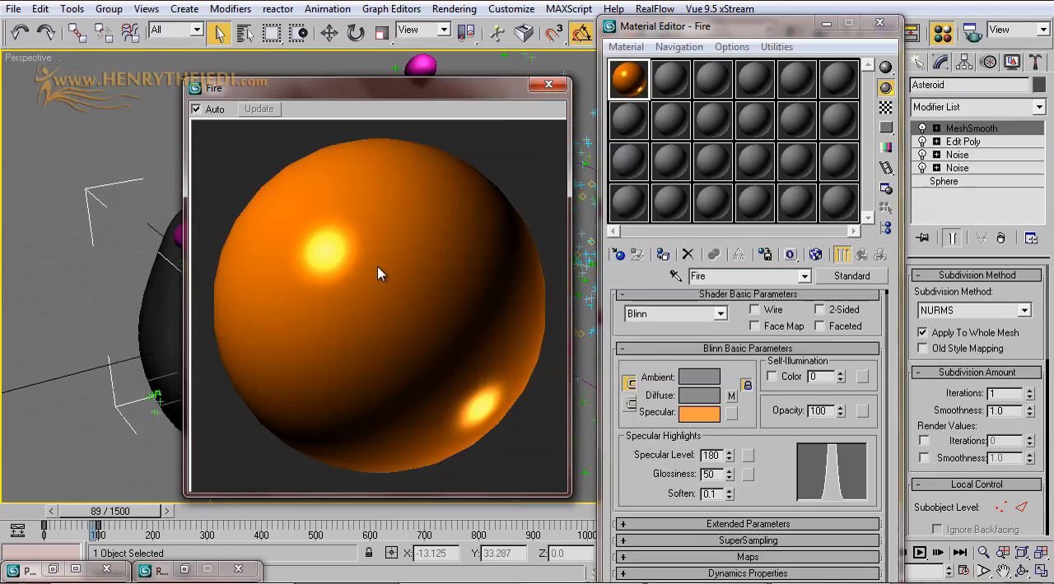
double_click(821, 411)
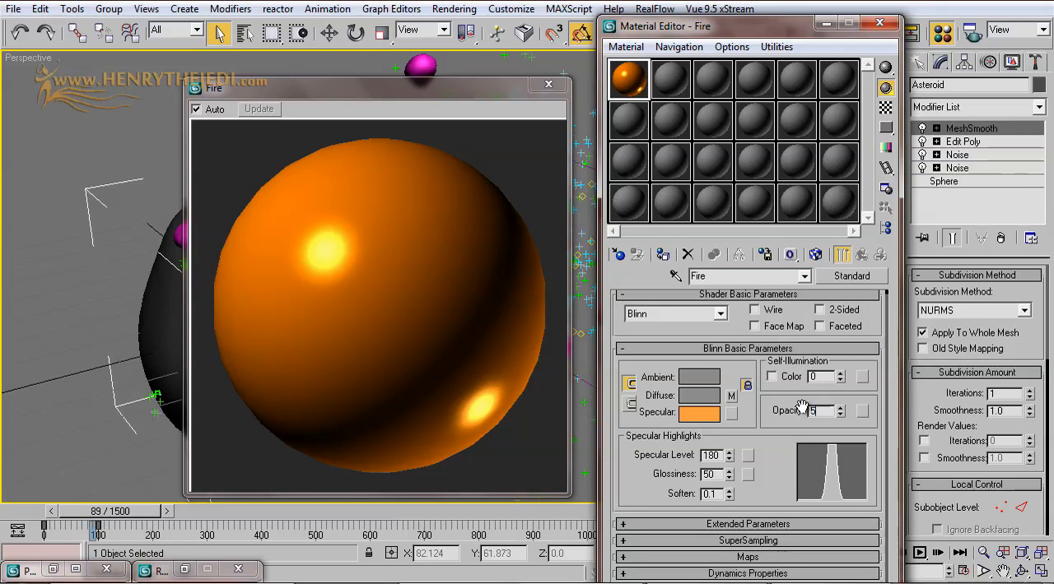
key(Return)
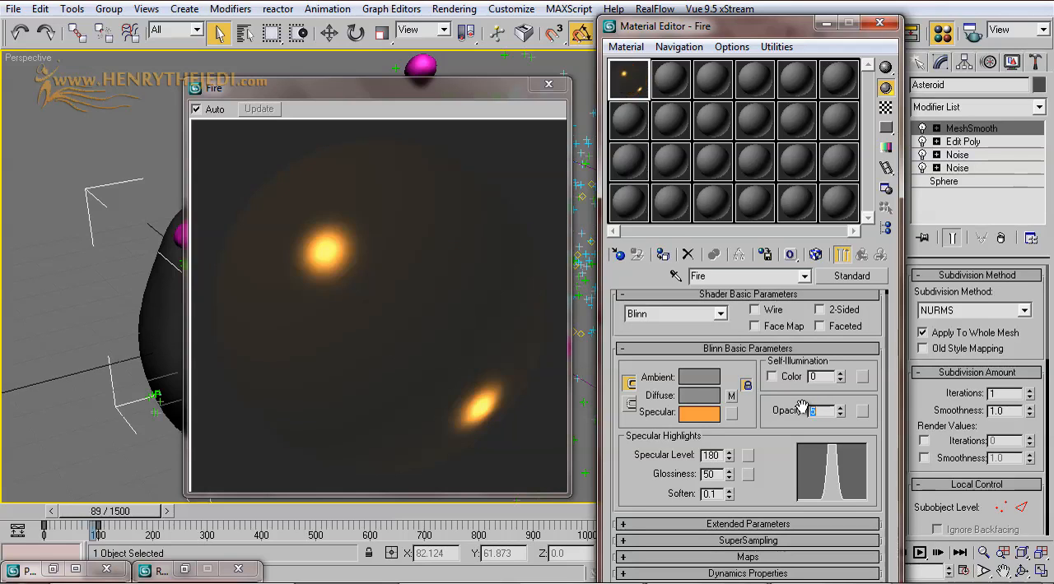
click(885, 108)
click(885, 109)
click(548, 84)
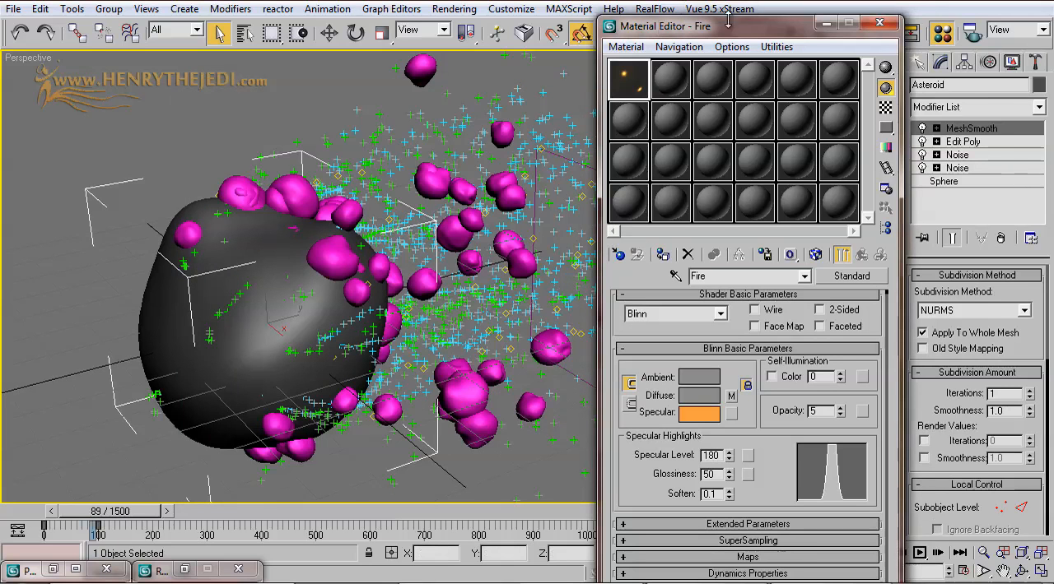
Step: Select PF Source 01 - Fire by name from the scene objects and open Particle View
drag(735, 33, 796, 56)
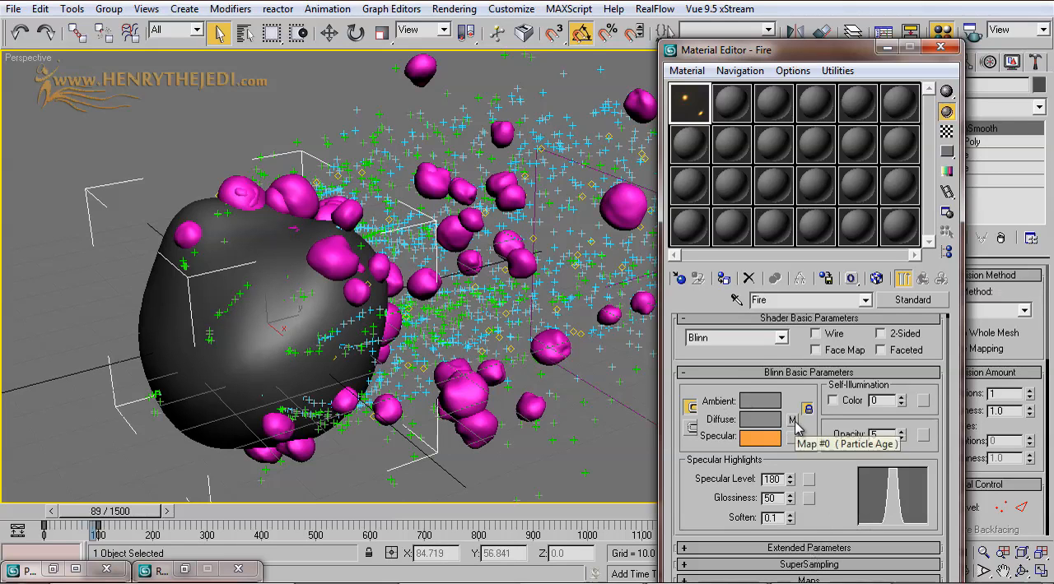
click(793, 420)
click(922, 280)
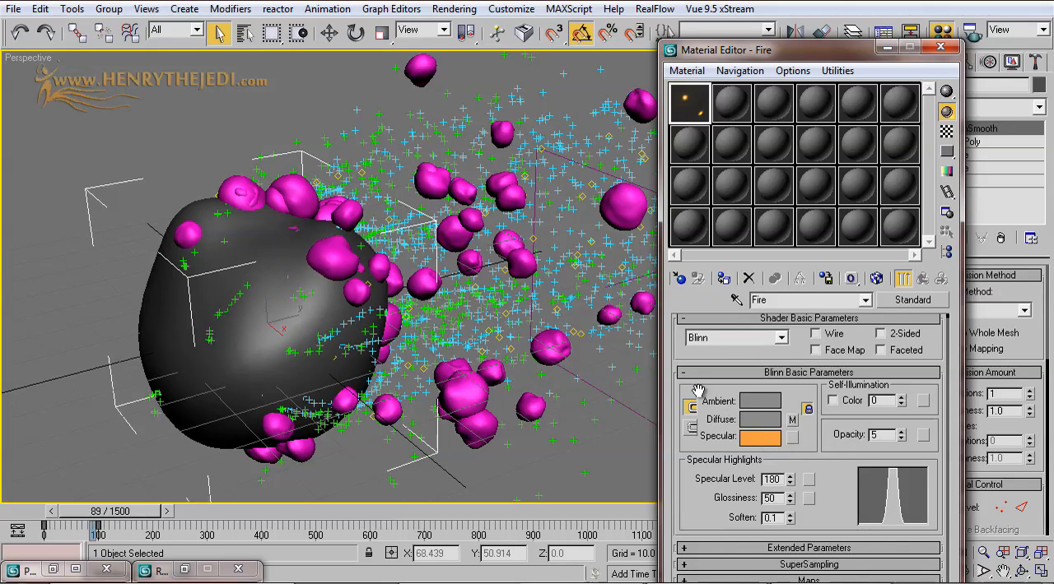
drag(770, 51, 819, 129)
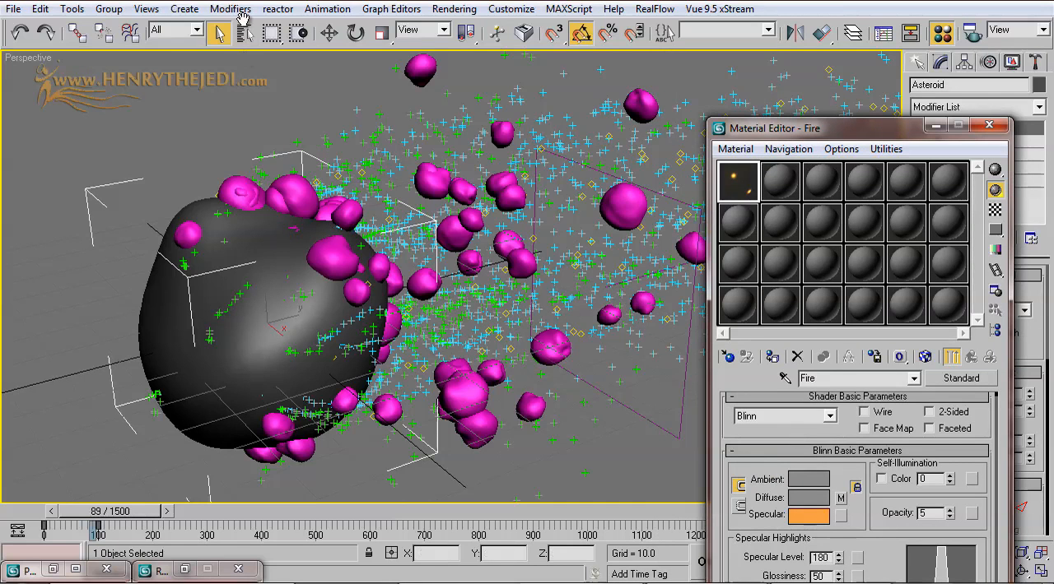
click(244, 33)
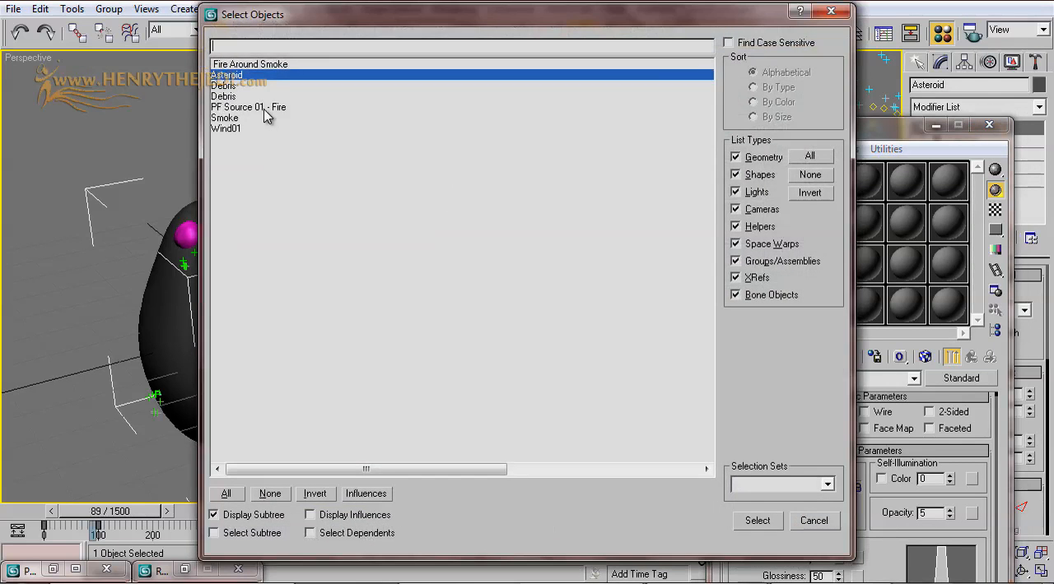
double_click(327, 118)
drag(914, 153, 781, 311)
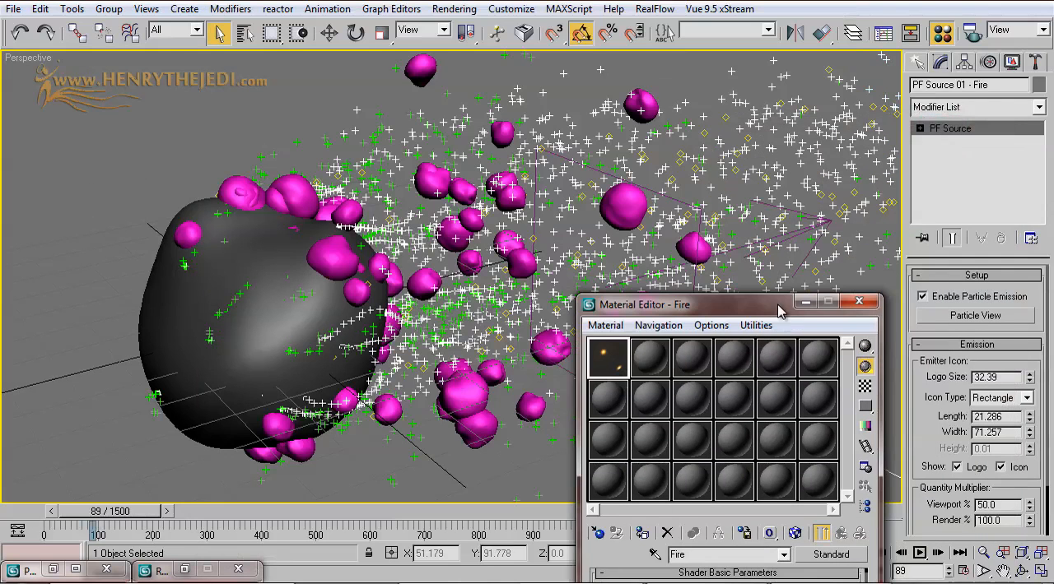
click(992, 315)
Step: Maximize the Particle View window and clear the selection of the Debris flow's Shape Instance operator
drag(576, 382, 739, 253)
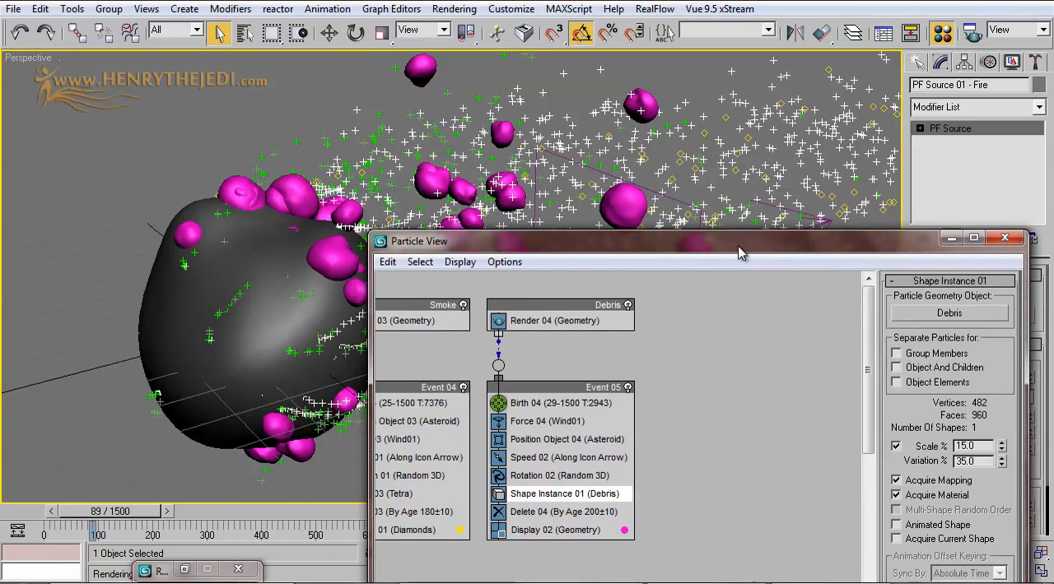
drag(666, 245, 658, 100)
middle_drag(643, 234, 781, 289)
double_click(748, 103)
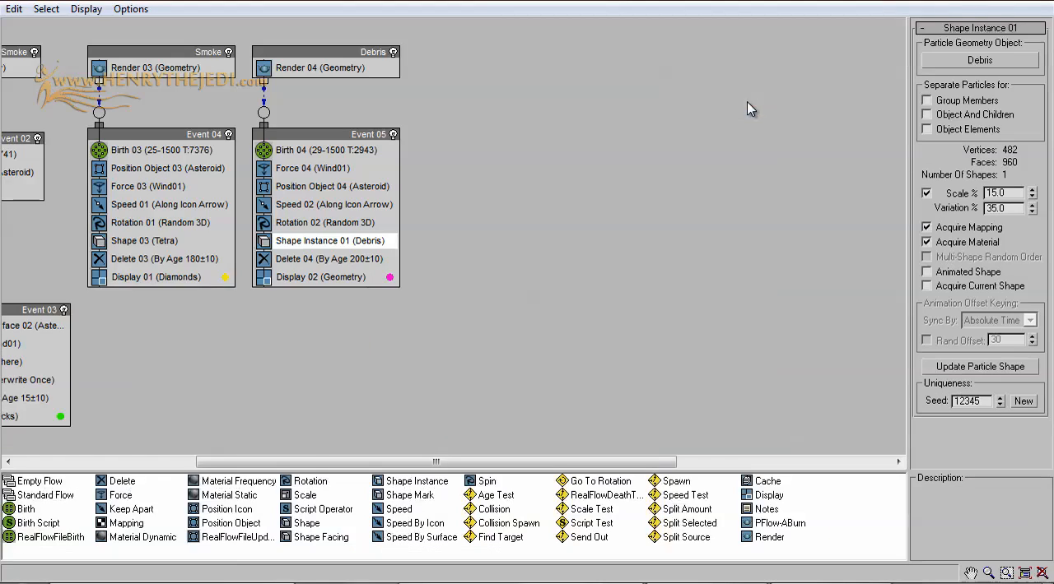
middle_drag(243, 242, 579, 245)
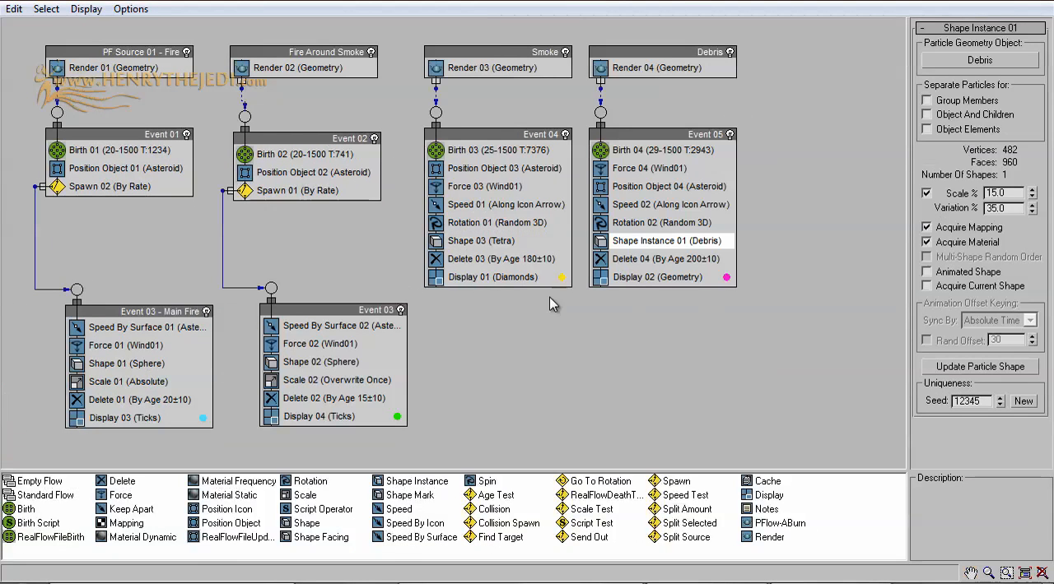
click(615, 435)
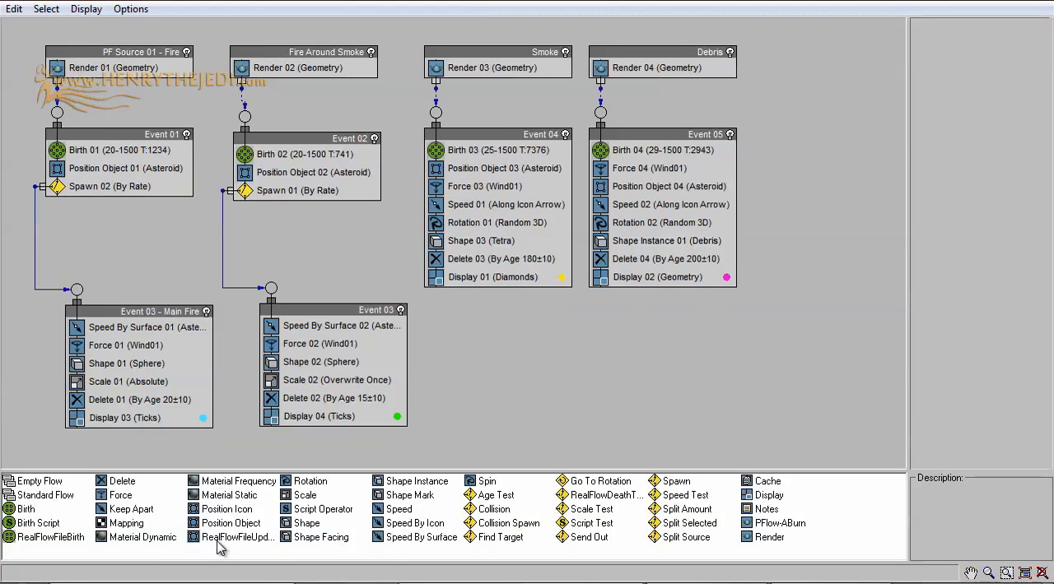
Step: Add a Material Dynamic operator to both the PF Source 01 - Fire and the Fire Around Smoke source events
click(149, 543)
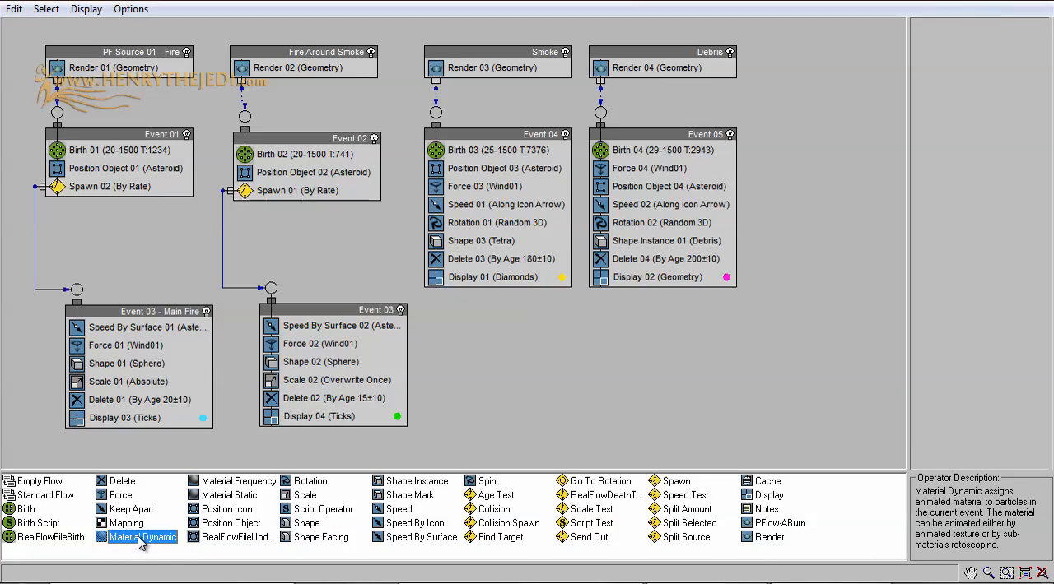
drag(138, 540, 128, 82)
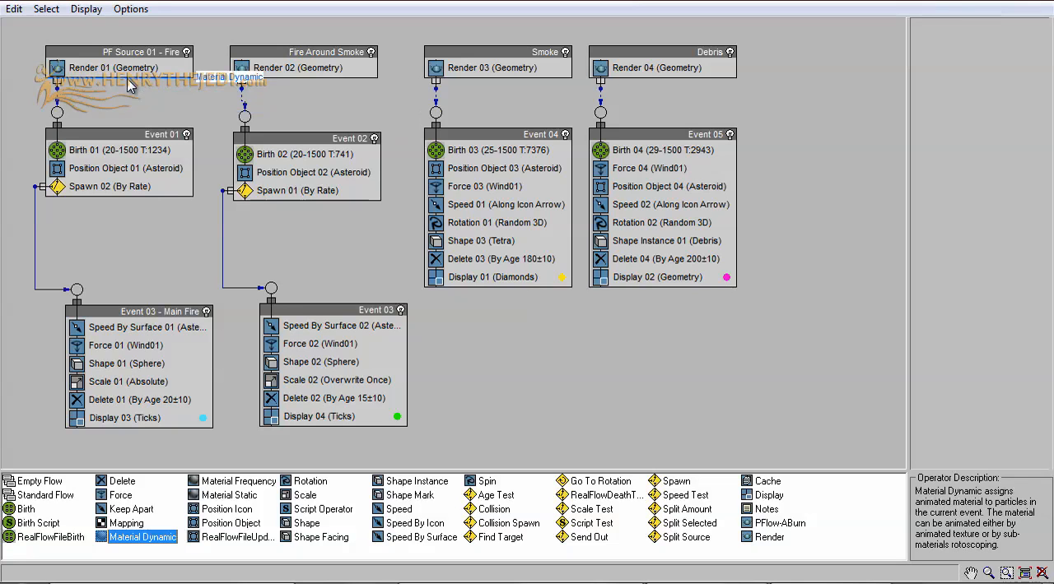
drag(130, 82, 131, 84)
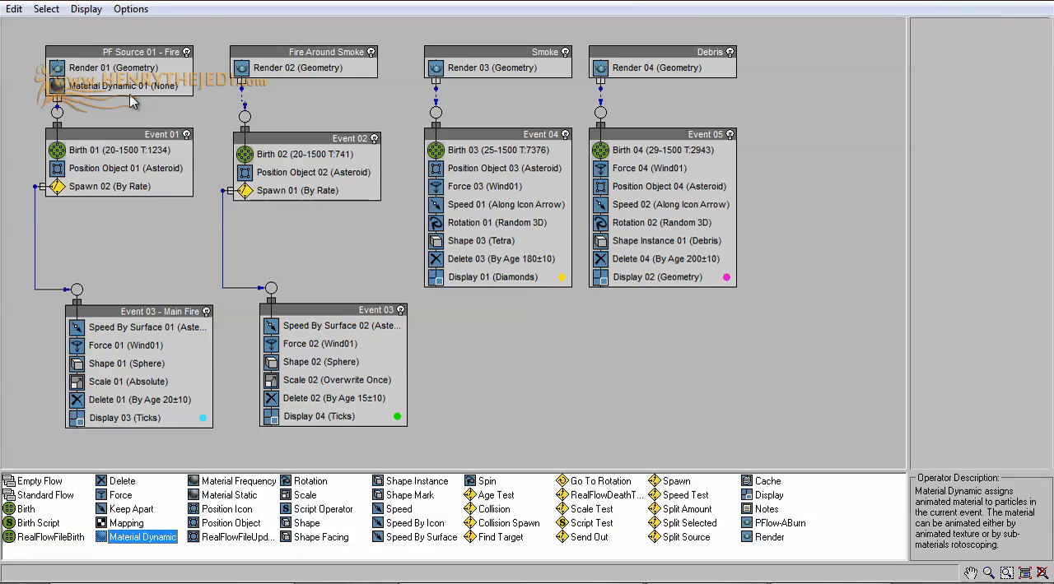
mouse_move(113, 134)
mouse_down()
mouse_move(119, 170)
mouse_move(129, 154)
mouse_move(120, 144)
mouse_up()
click(140, 86)
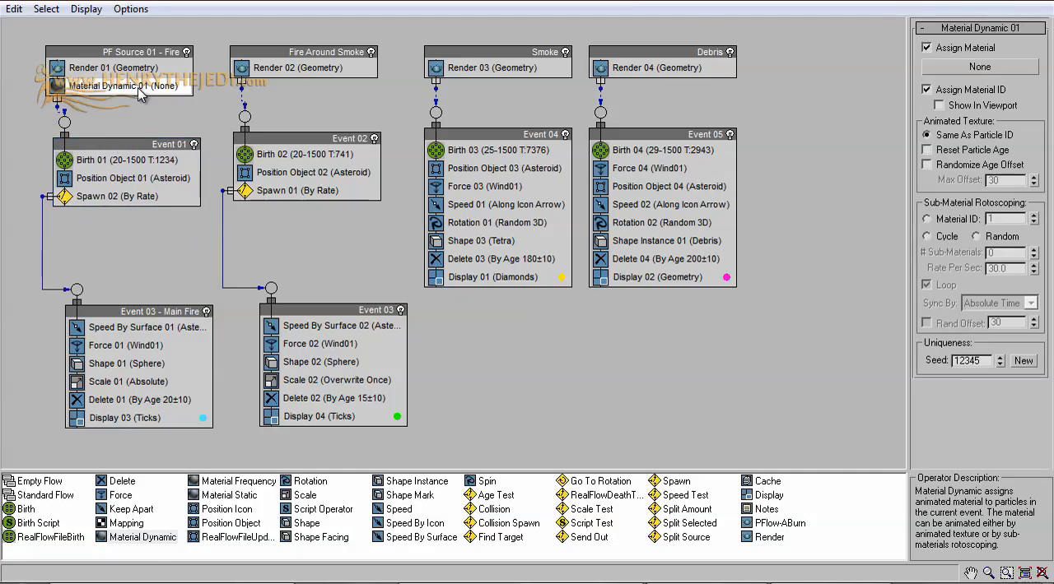
drag(132, 537, 284, 82)
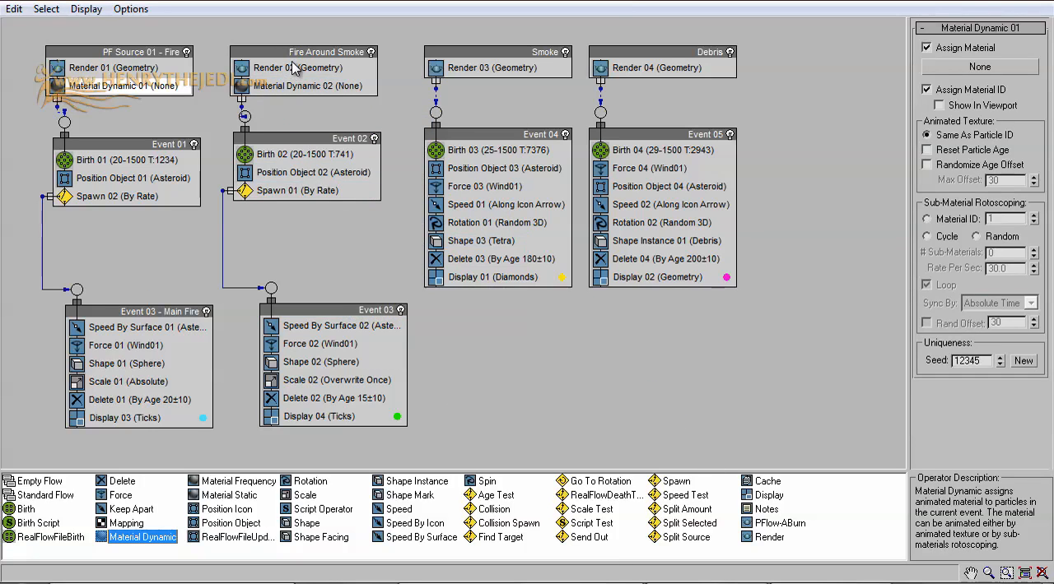
Step: Rename the Fire Around Smoke source as Fire Around Stone
click(332, 59)
right_click(332, 60)
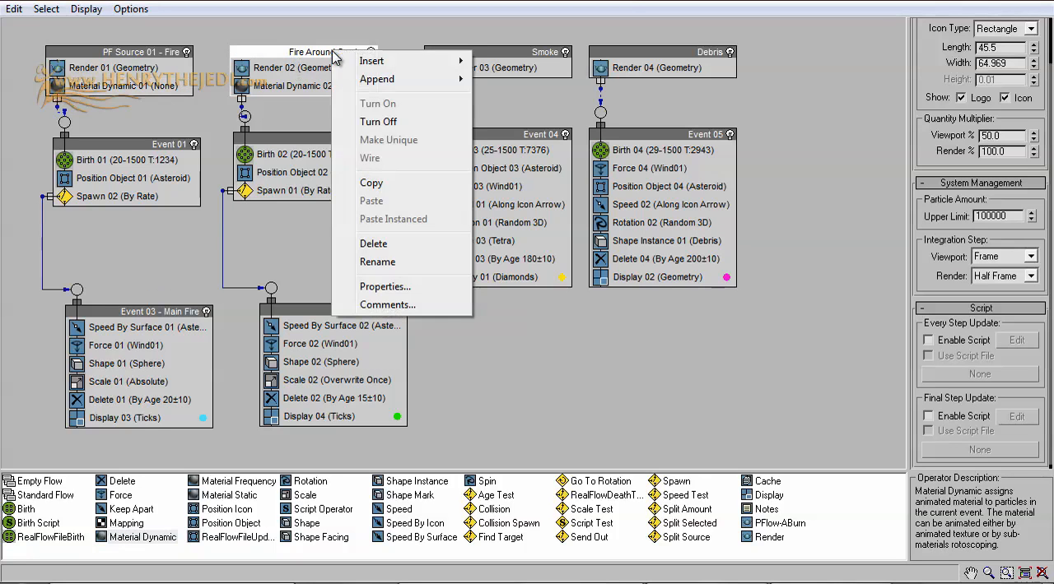
click(421, 266)
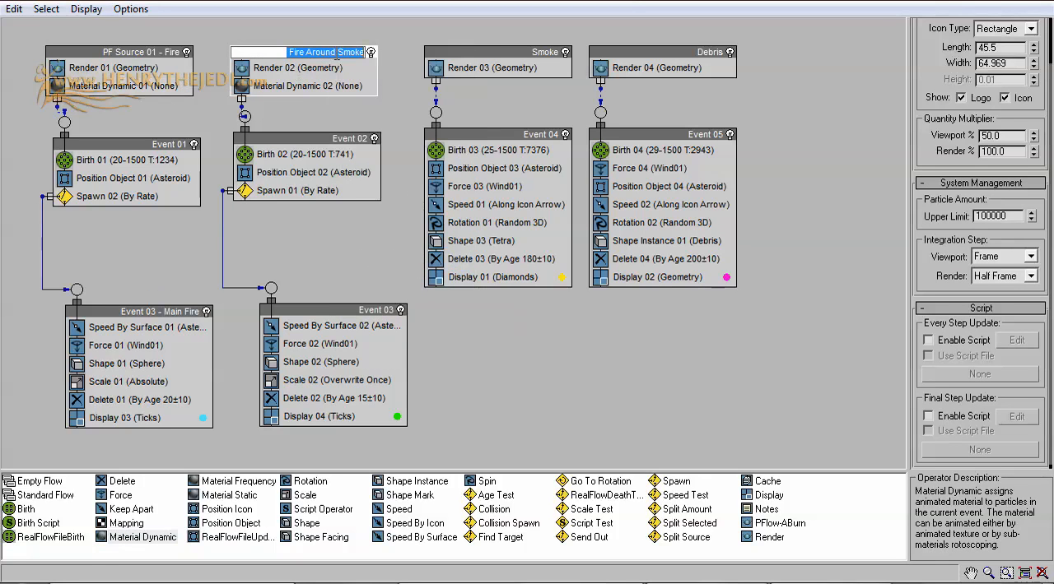
double_click(342, 54)
text(Stone)
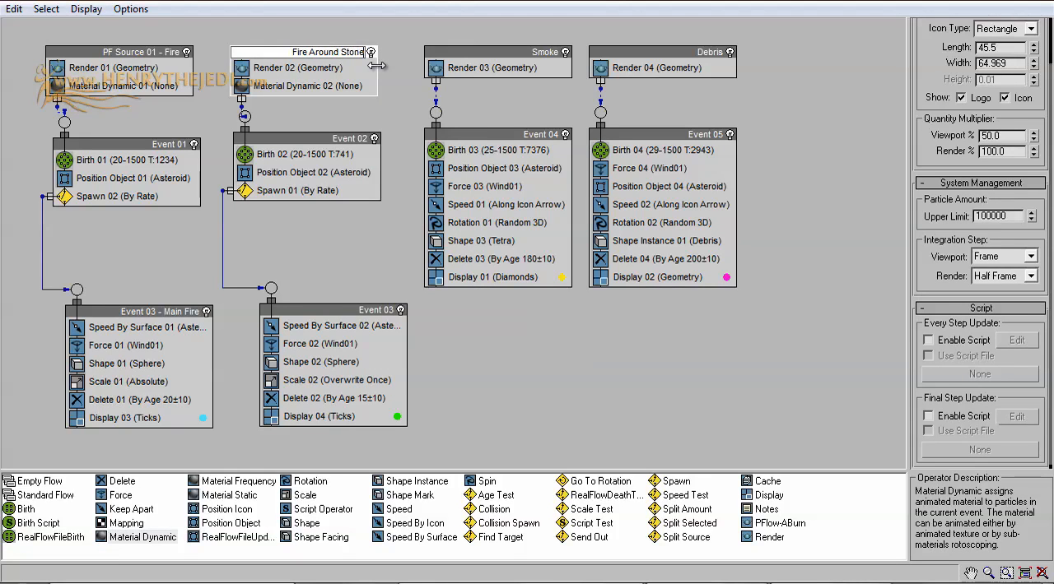
click(404, 157)
Step: Assign the Fire material as an instance to the Material Dynamic 01 operator of PF Source 01 - Fire
click(141, 92)
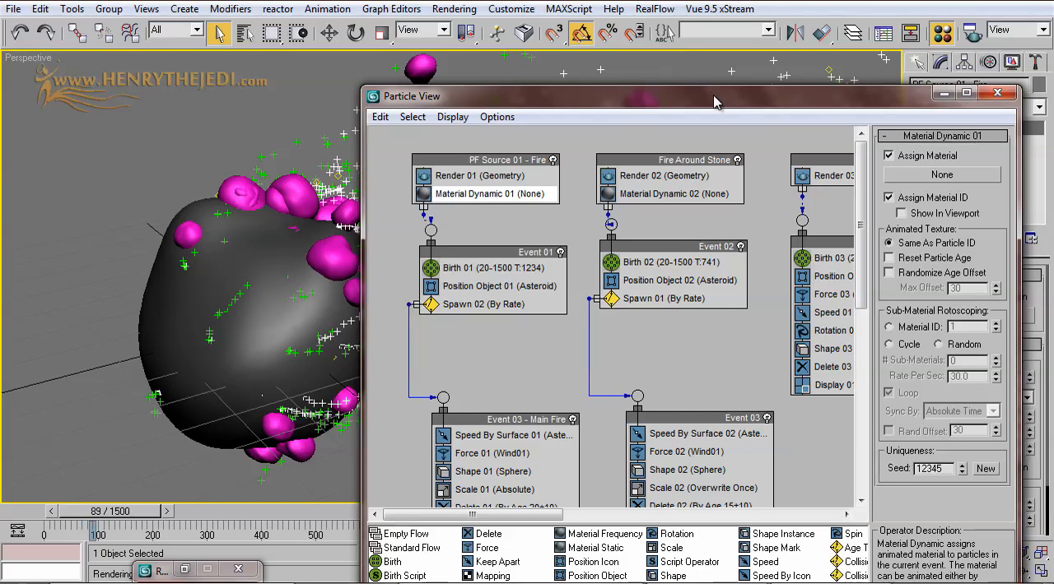
drag(714, 100, 343, 67)
drag(741, 305, 874, 124)
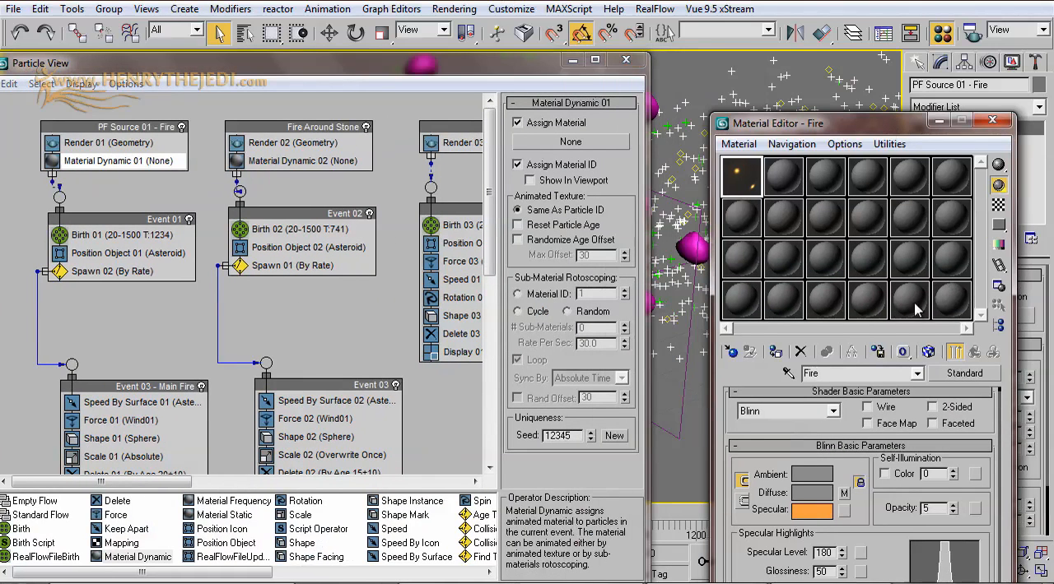
double_click(739, 172)
click(477, 22)
drag(776, 132, 809, 210)
drag(766, 263, 553, 147)
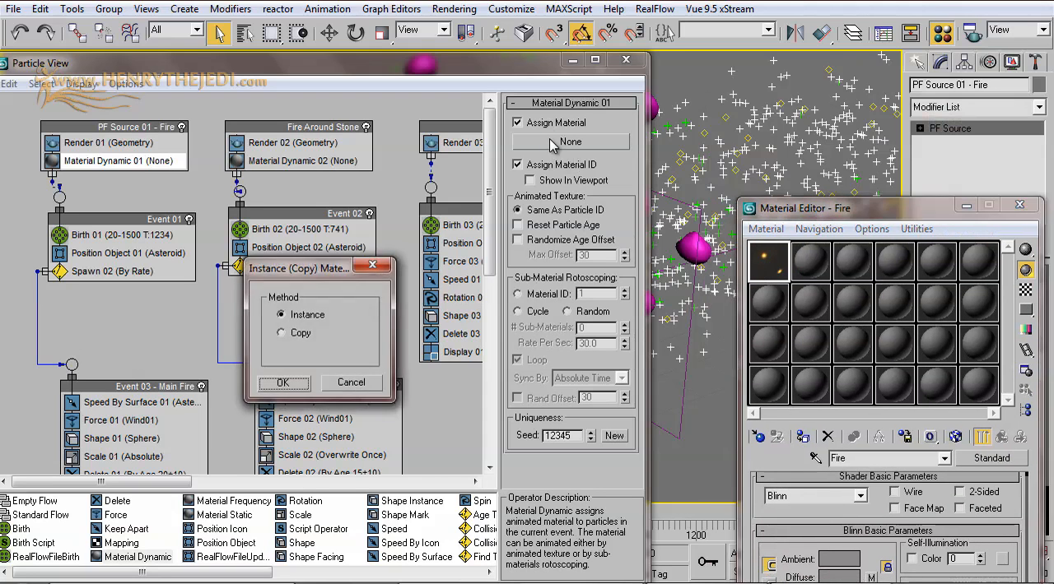
click(282, 384)
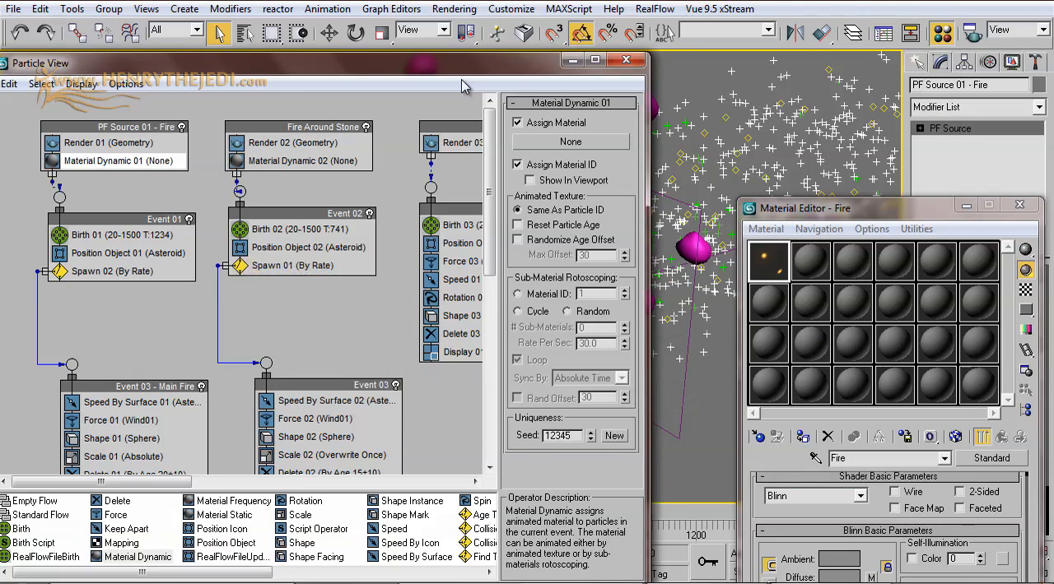
Step: Assign the Fire material as an instance to the Material Dynamic 02 operator of the Fire Around Stone source
drag(461, 64, 736, 277)
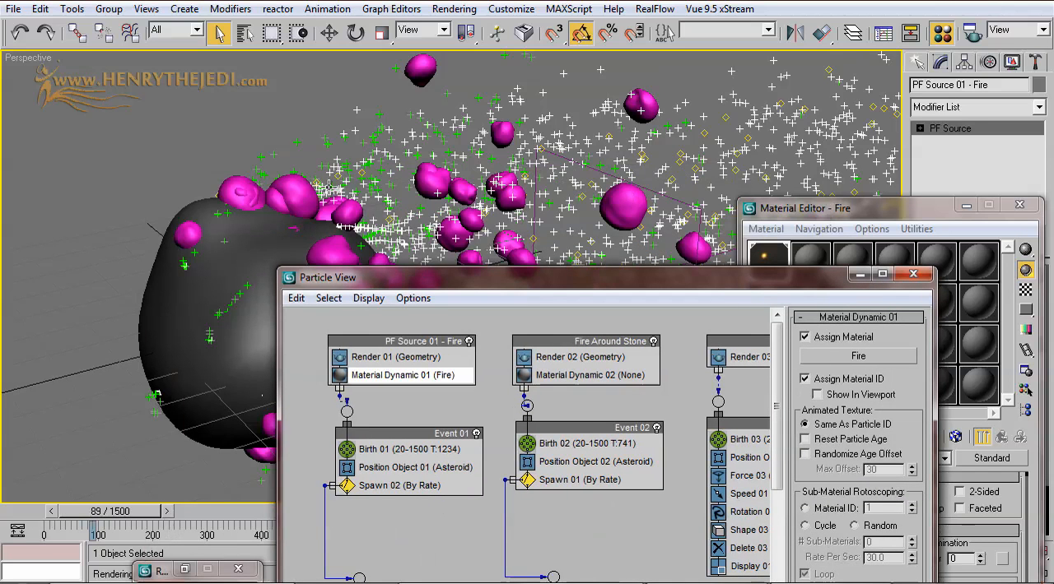
drag(596, 280, 353, 91)
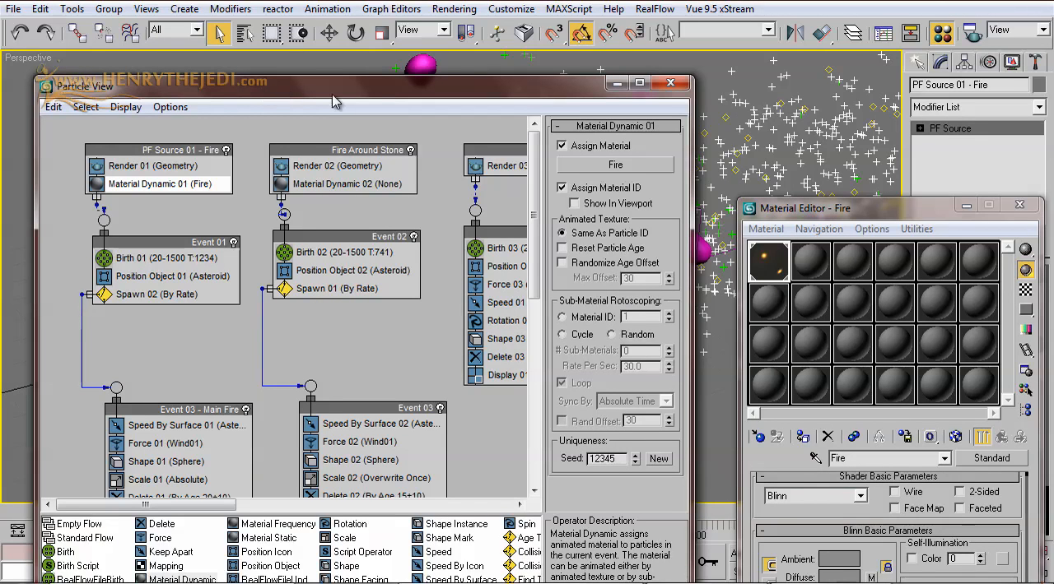
click(363, 184)
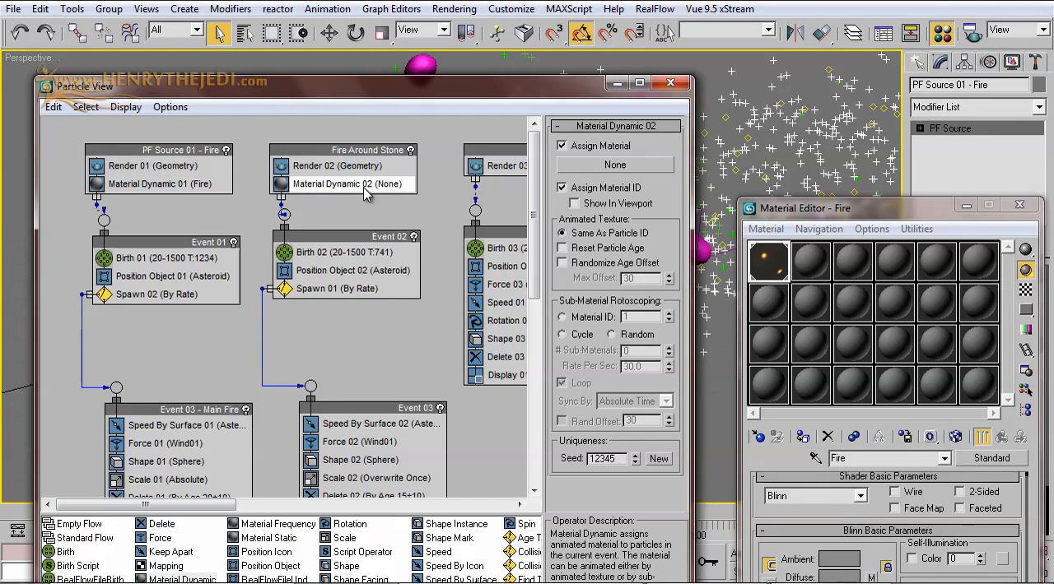
drag(786, 280, 603, 164)
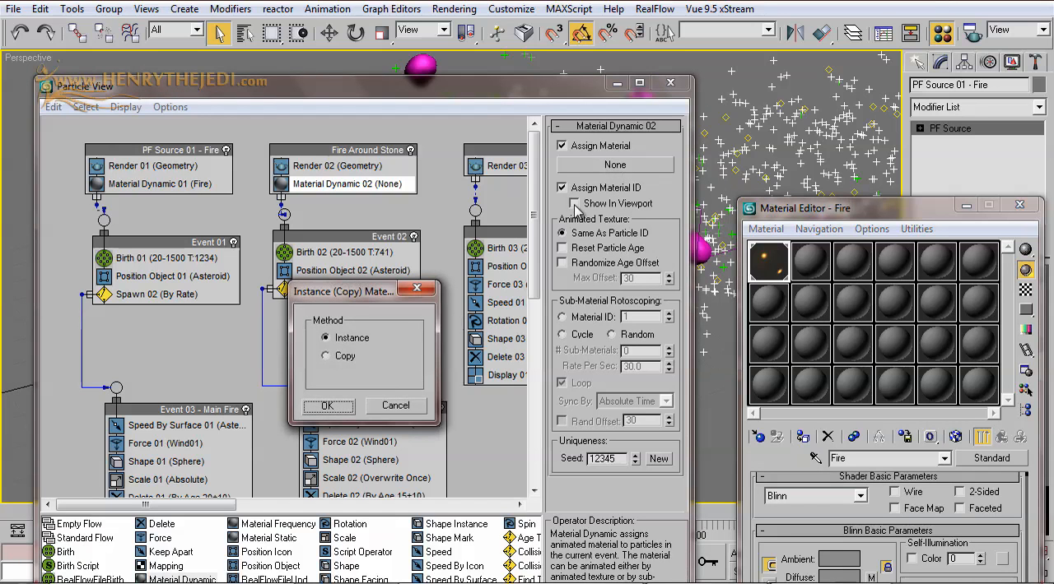
click(346, 409)
Step: Minimize the Material Editor and Particle View and render the perspective view at frame 89
click(974, 207)
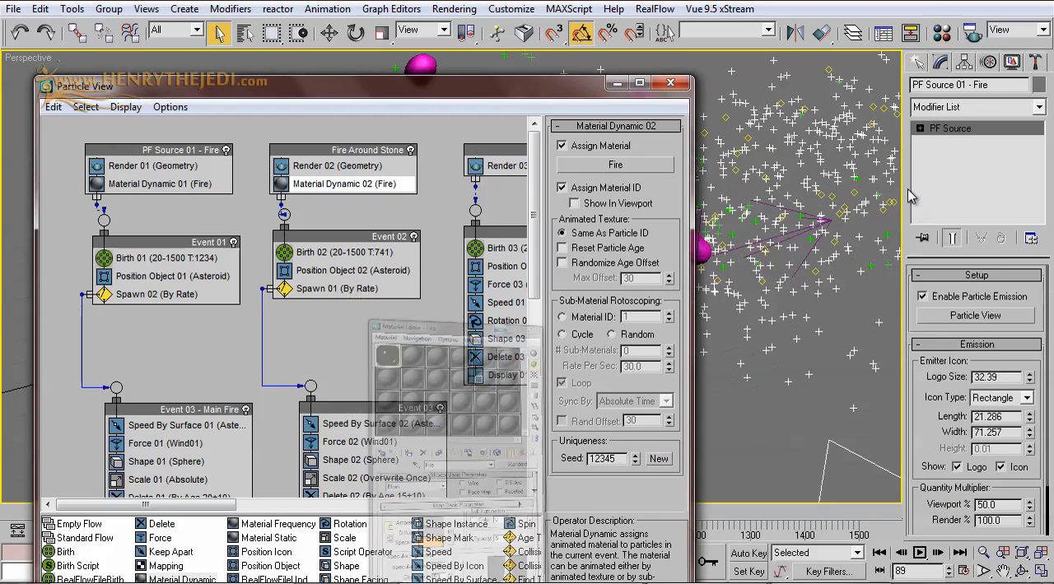
click(623, 84)
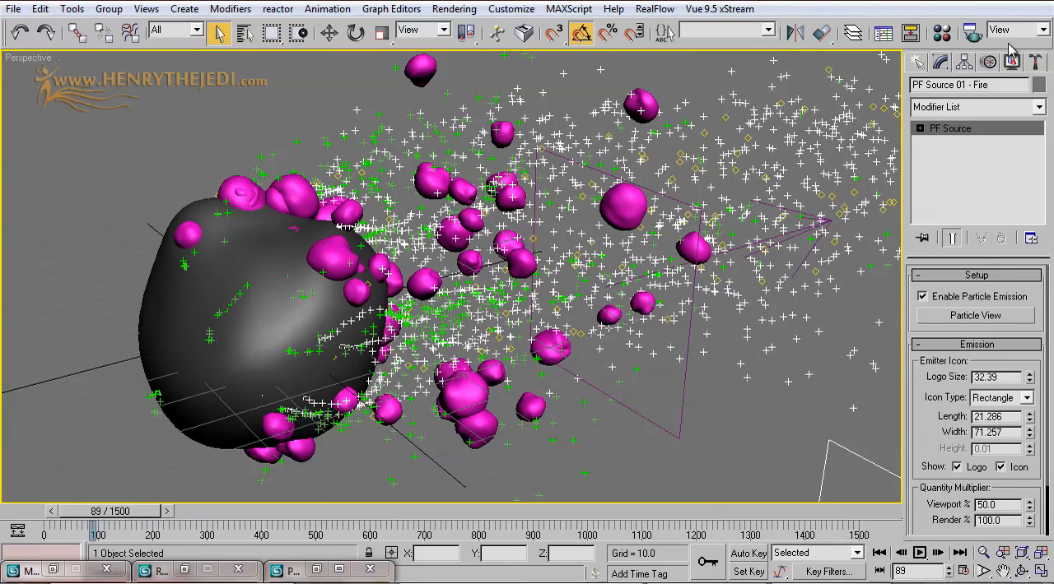
drag(1012, 47, 833, 24)
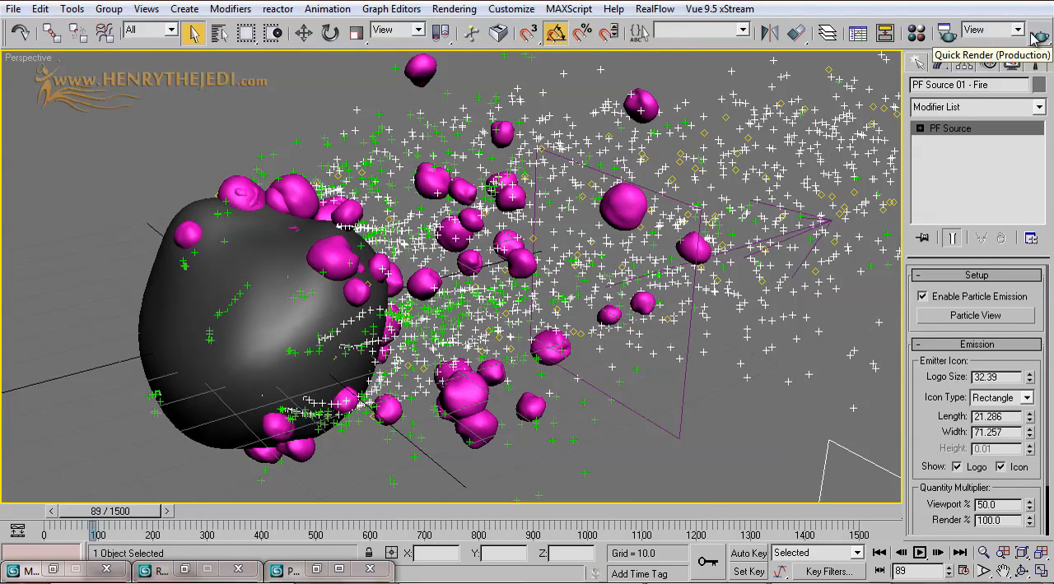
click(1039, 36)
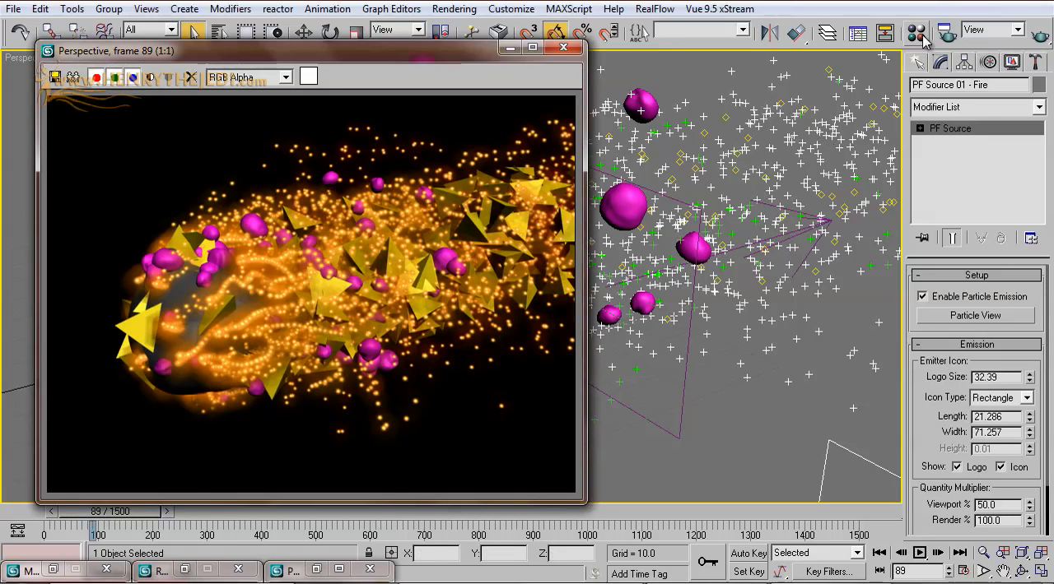
Step: Set the render output size to 800x600, start a test render and cancel it
click(946, 33)
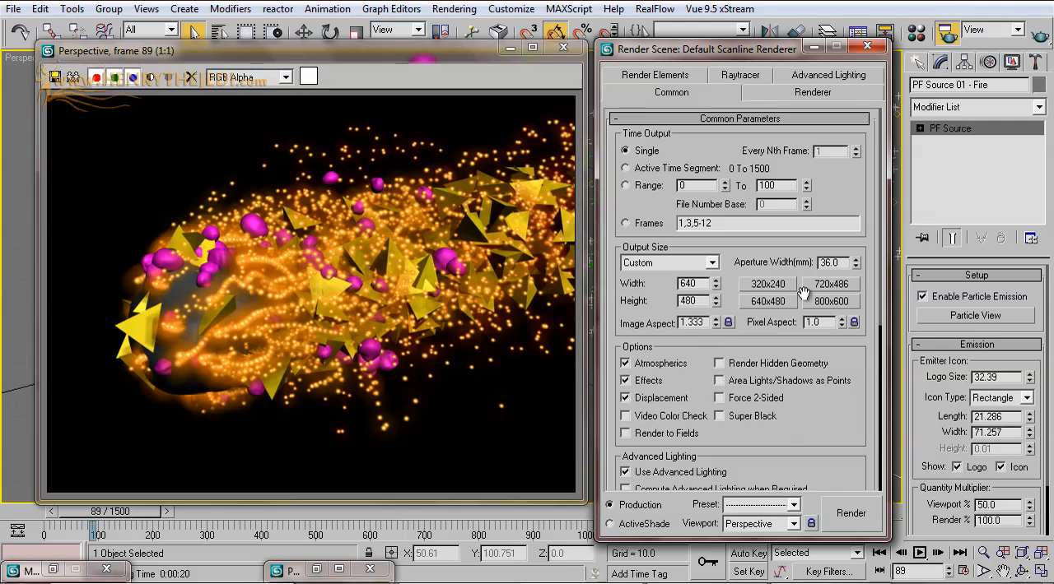
click(831, 302)
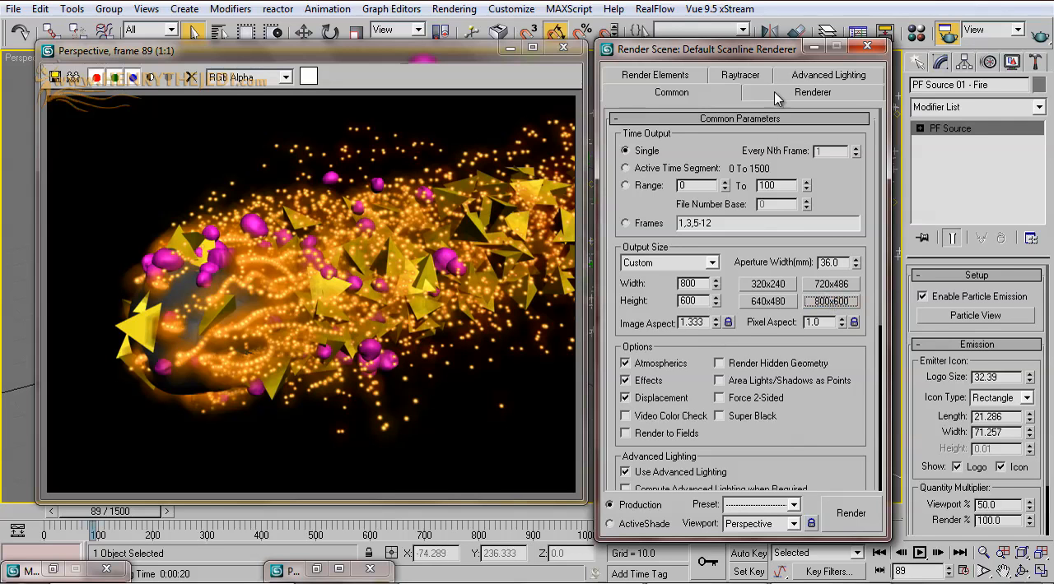
click(853, 512)
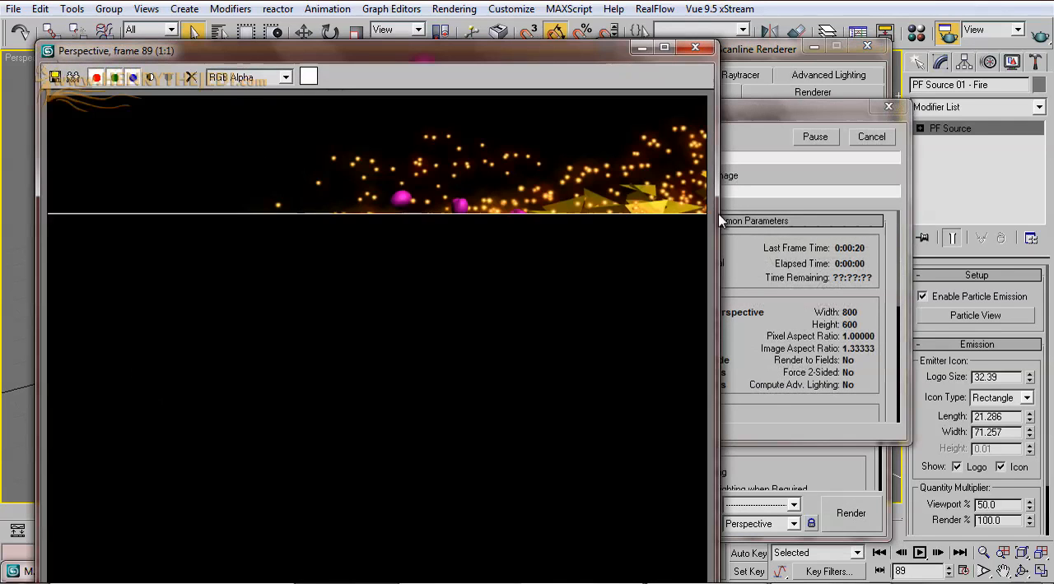
click(852, 134)
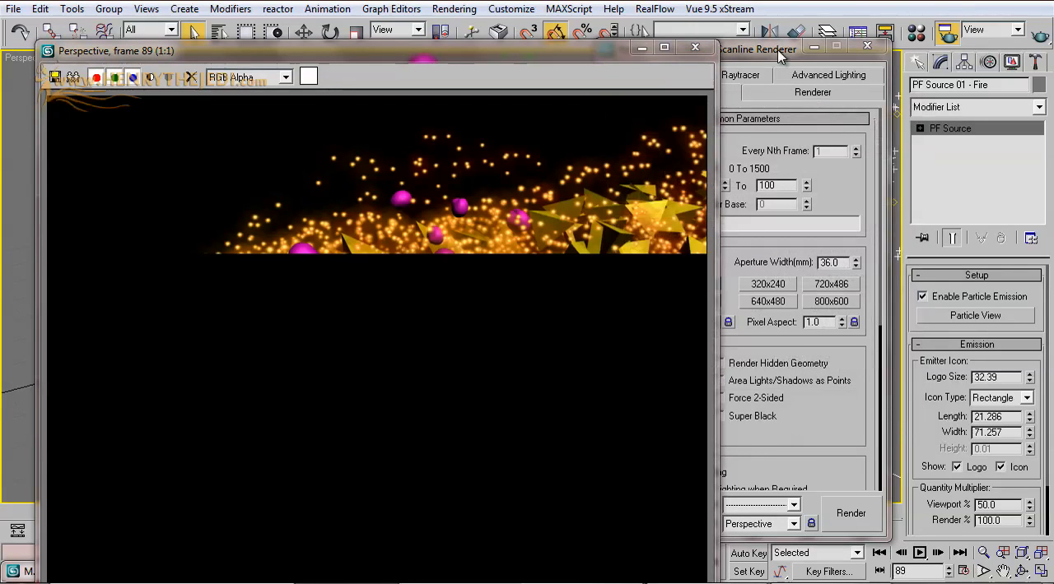
Step: Set the render output width to 905, start another test render, then cancel it and close the rendered frame
click(788, 82)
drag(715, 284, 749, 555)
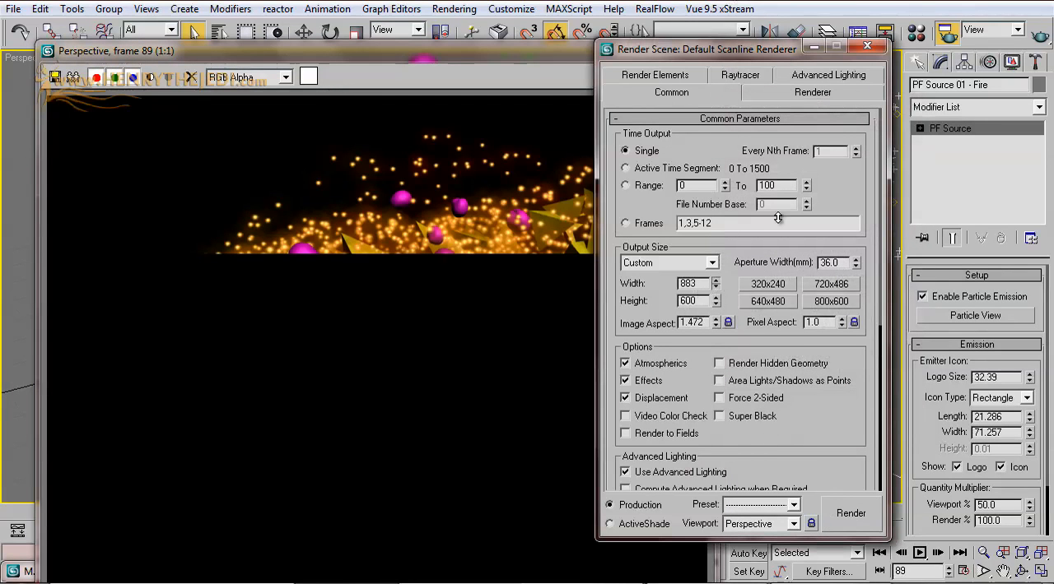
click(853, 510)
drag(847, 115, 973, 216)
drag(561, 58, 556, 26)
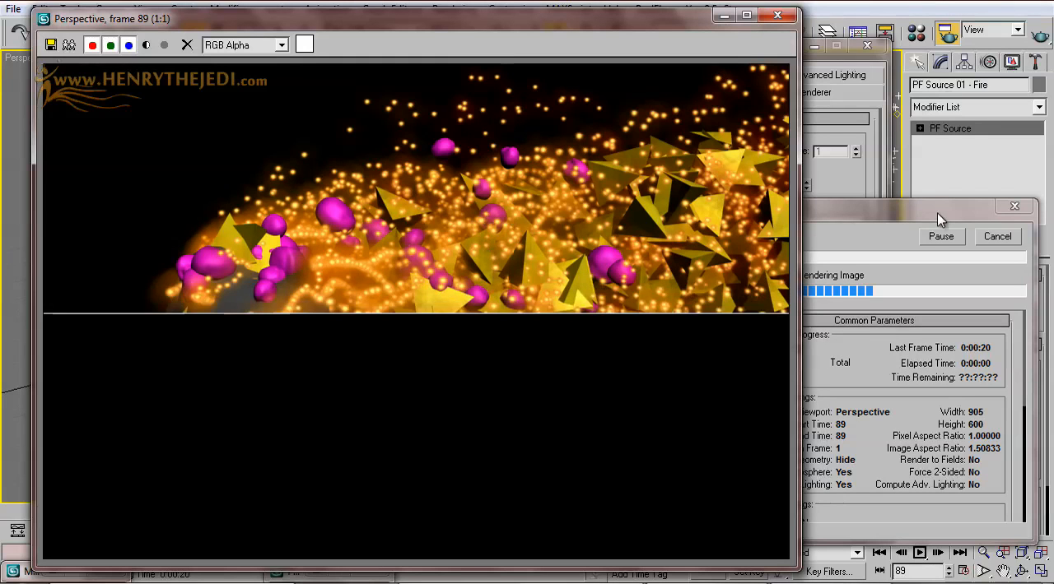
click(986, 237)
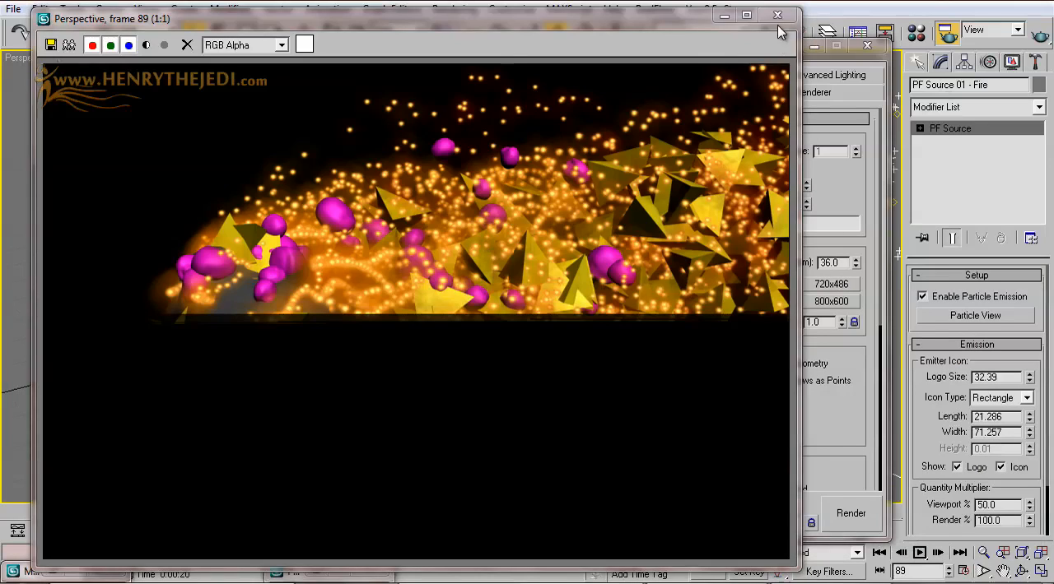
click(776, 15)
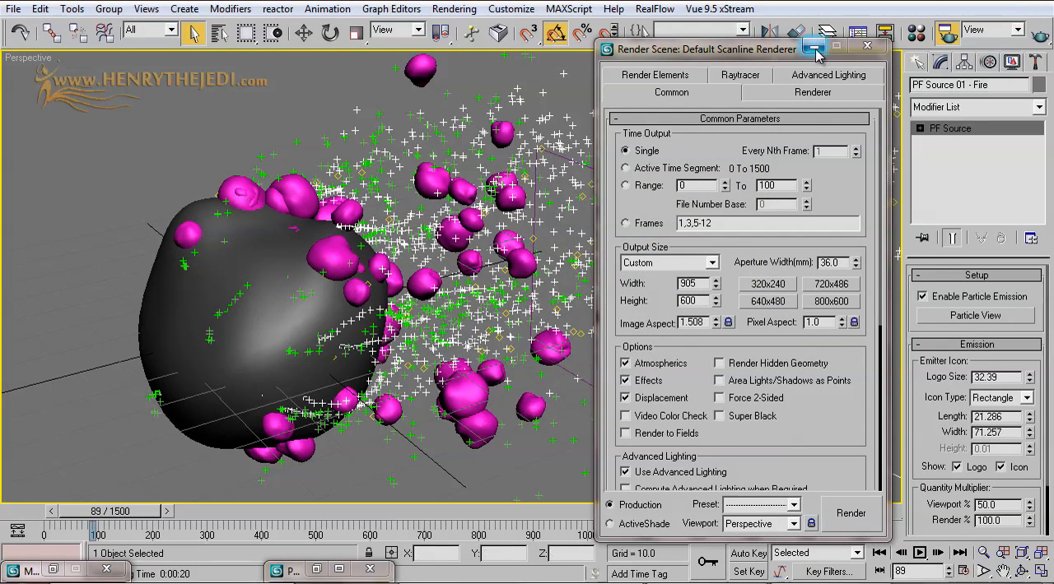
Step: Reopen the Material Editor, close the Render Scene dialog, and restore and maximize Particle View
click(813, 46)
click(916, 32)
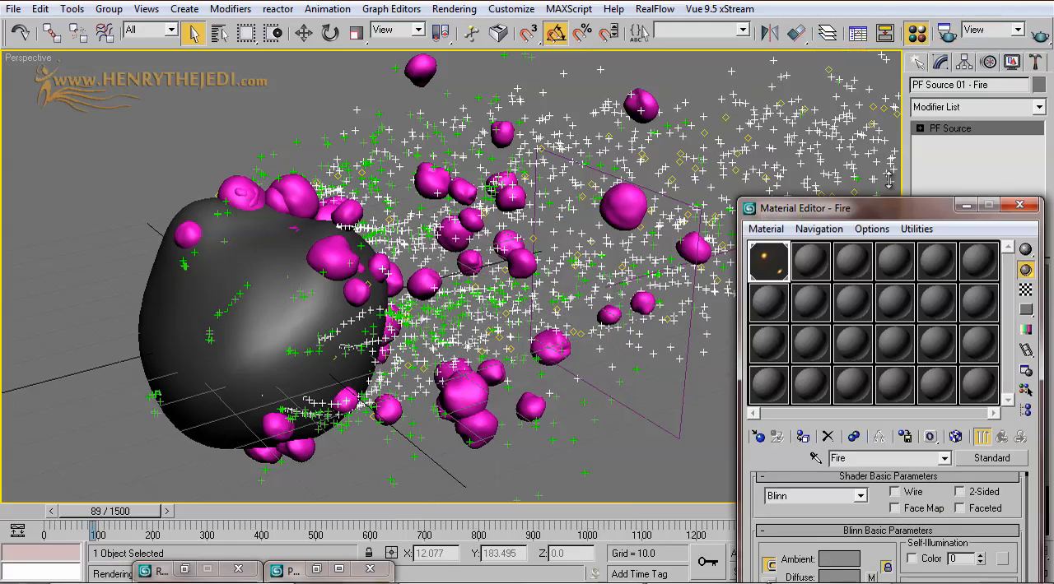
click(316, 570)
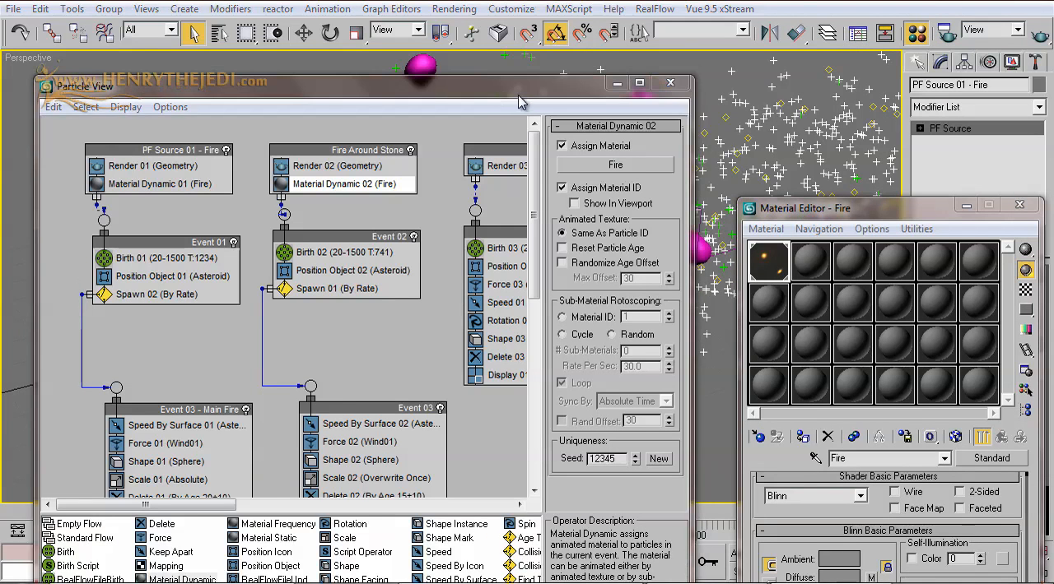
drag(411, 93, 674, 334)
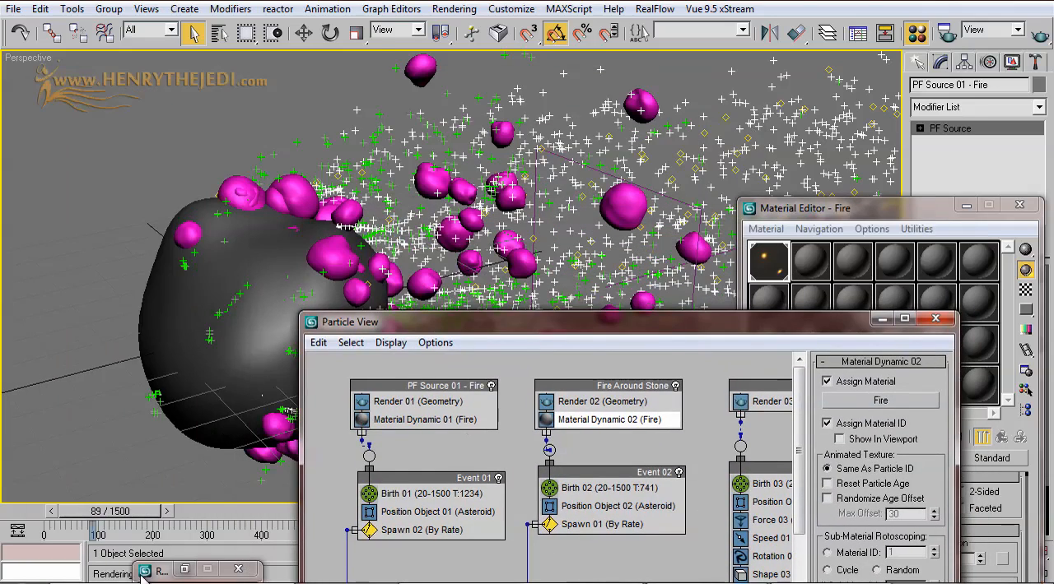
click(184, 569)
click(866, 47)
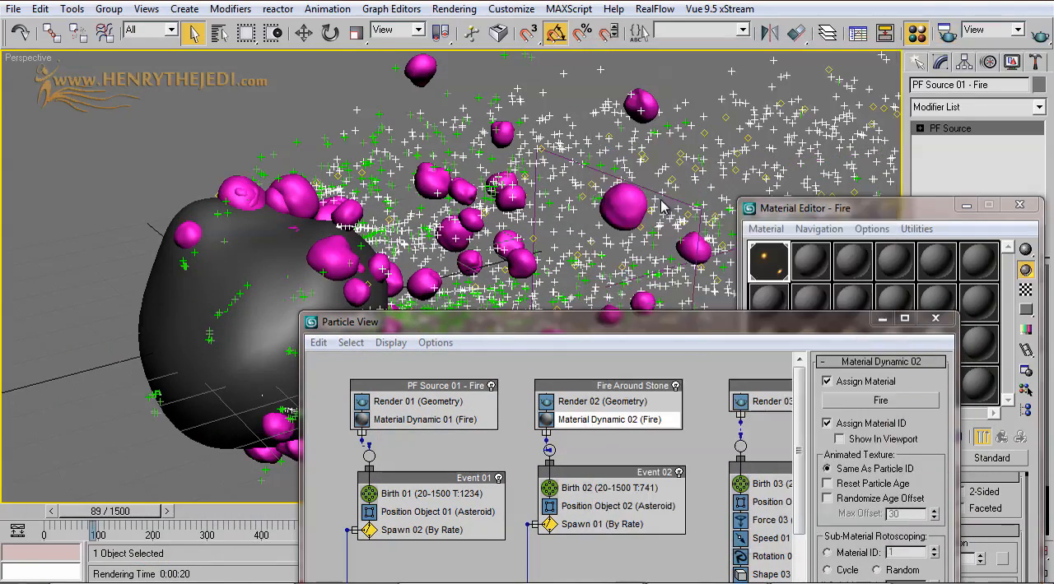
drag(450, 325, 496, 167)
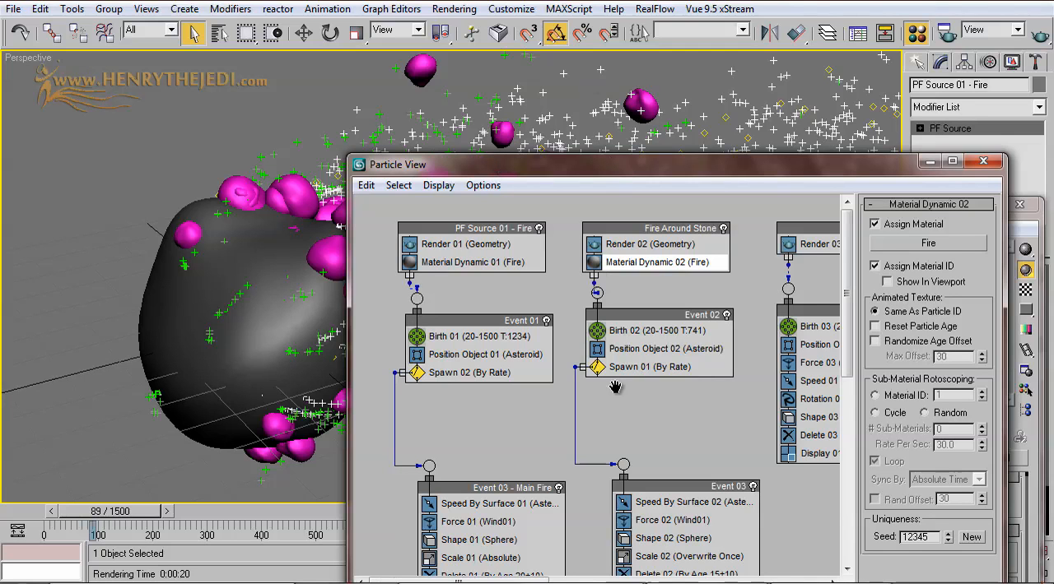
click(518, 231)
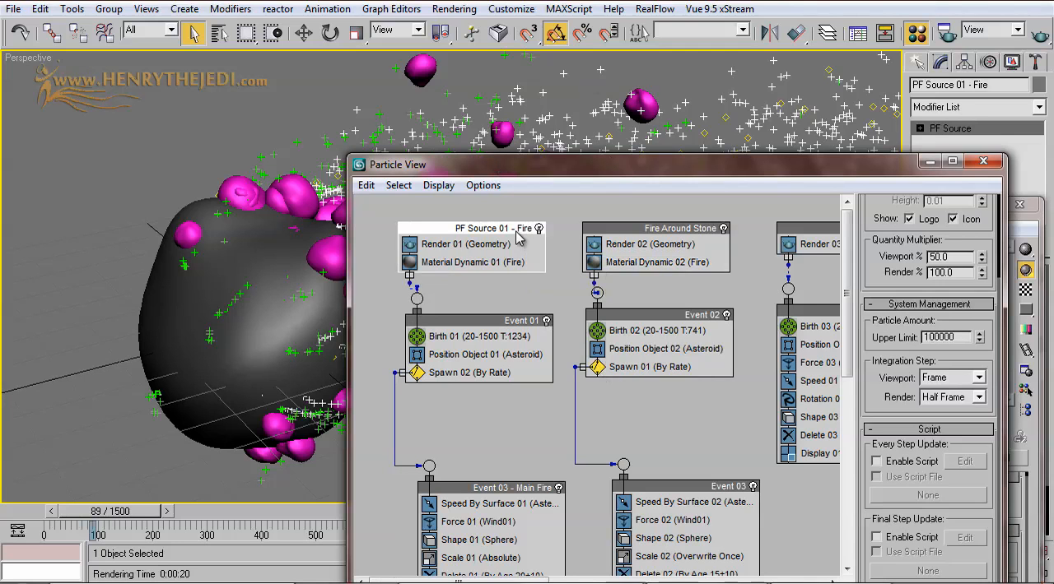
double_click(615, 167)
right_click(97, 59)
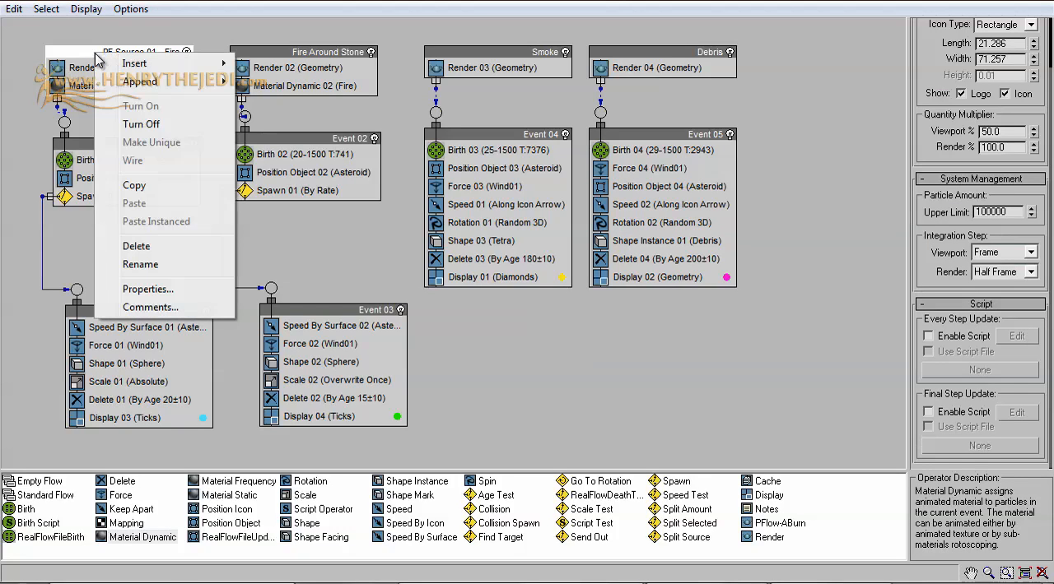
click(148, 288)
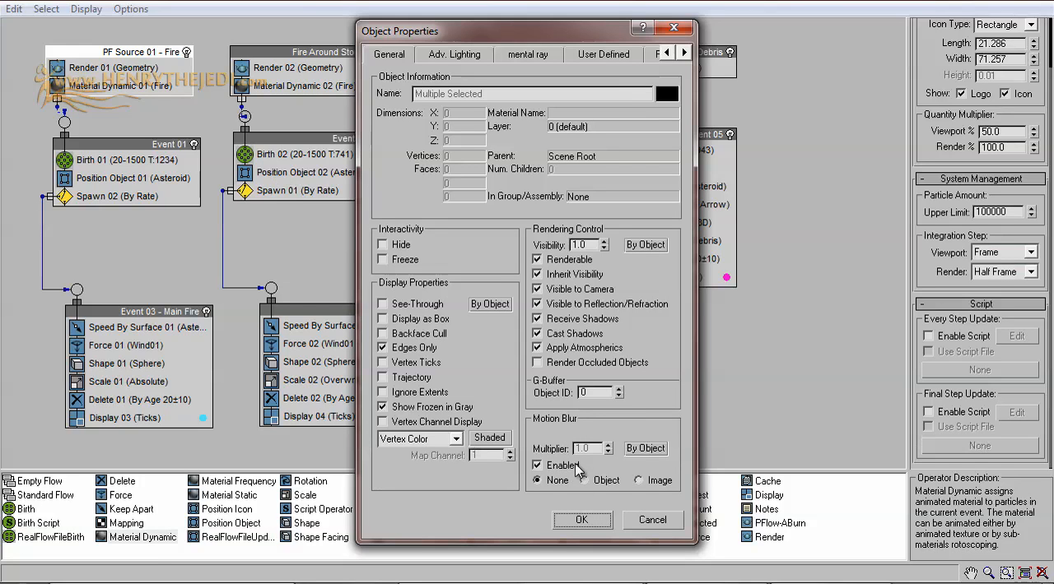
click(641, 523)
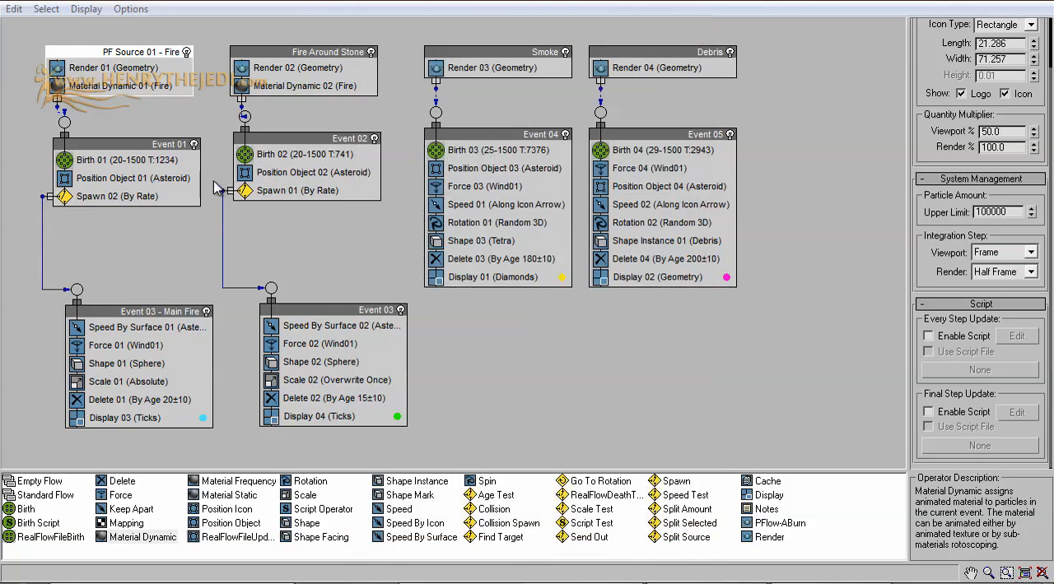
Step: Set Image motion blur with a multiplier of 0.7 in the object properties of PF Source 01 - Fire's Event 01
click(142, 148)
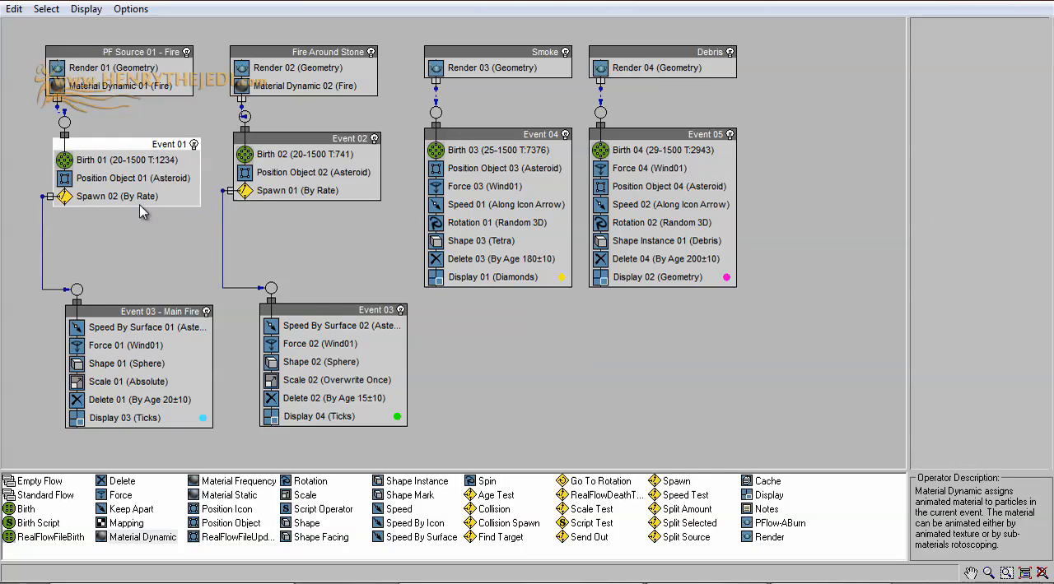
right_click(154, 143)
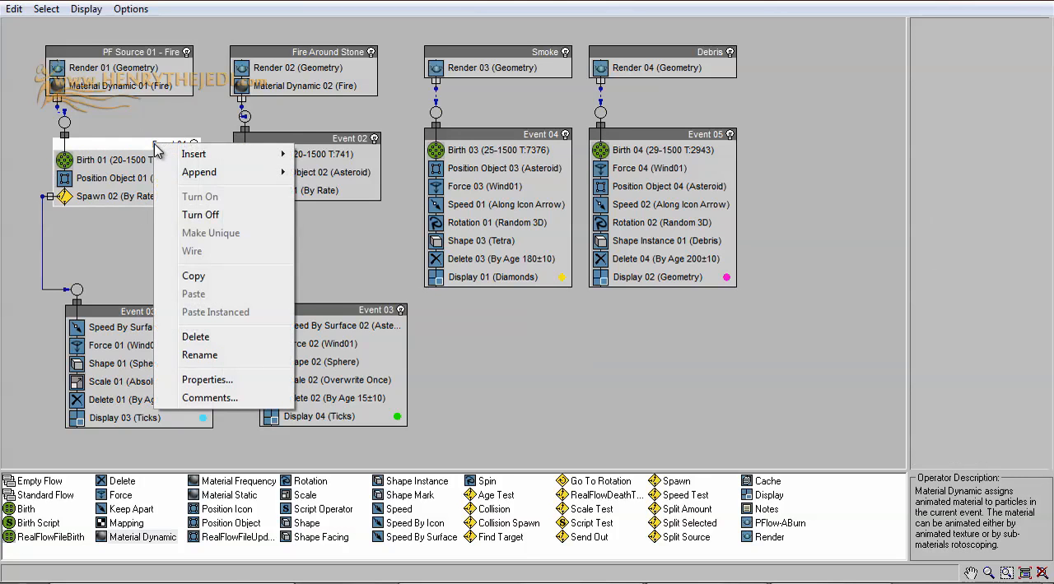
click(208, 379)
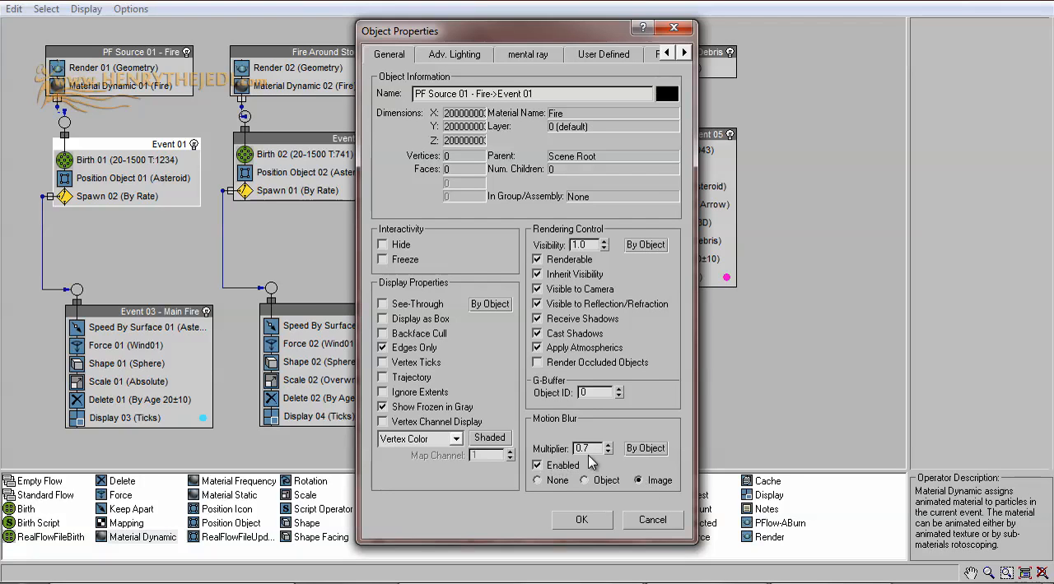
drag(598, 449, 564, 448)
click(581, 519)
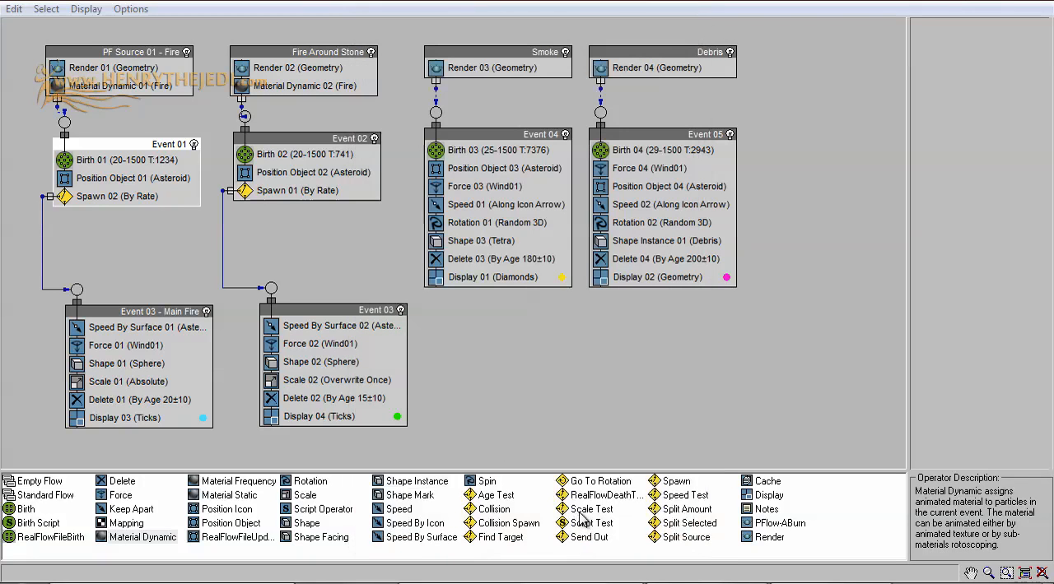
Step: Set Image motion blur with a multiplier of 0.7 in the object properties of Fire Around Stone's Event 02
right_click(332, 142)
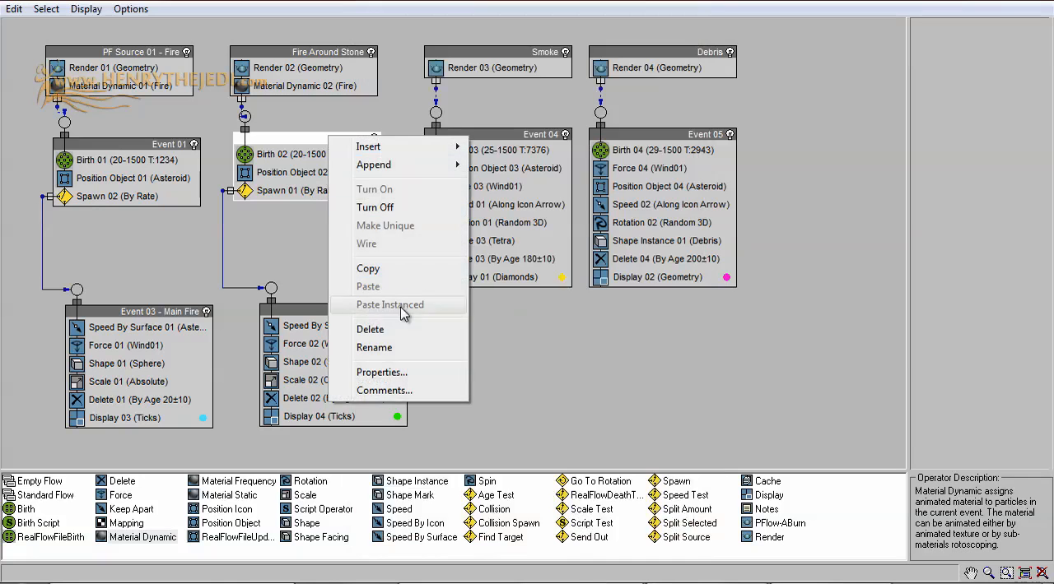
click(415, 377)
click(659, 481)
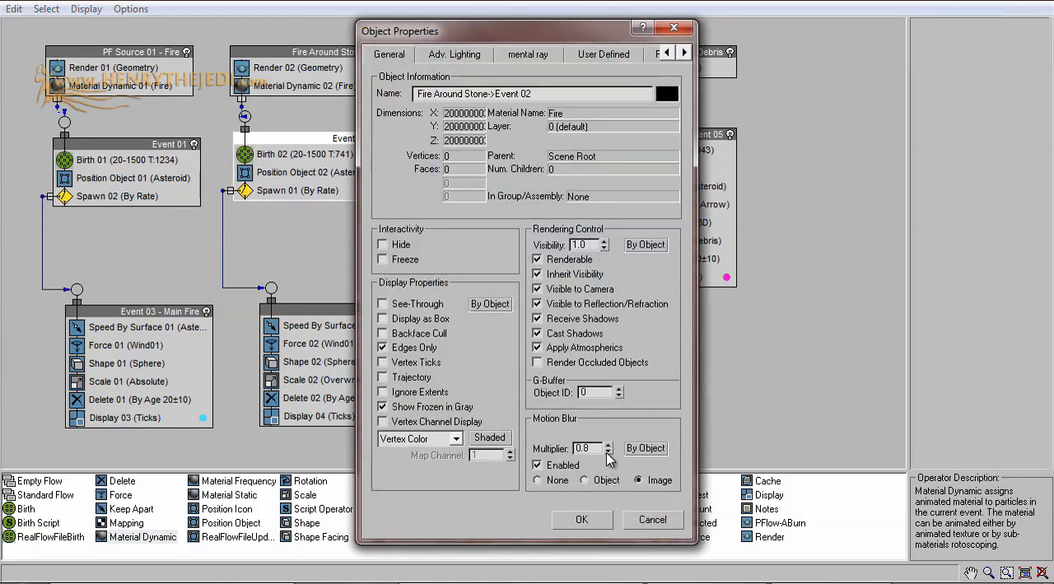
click(576, 520)
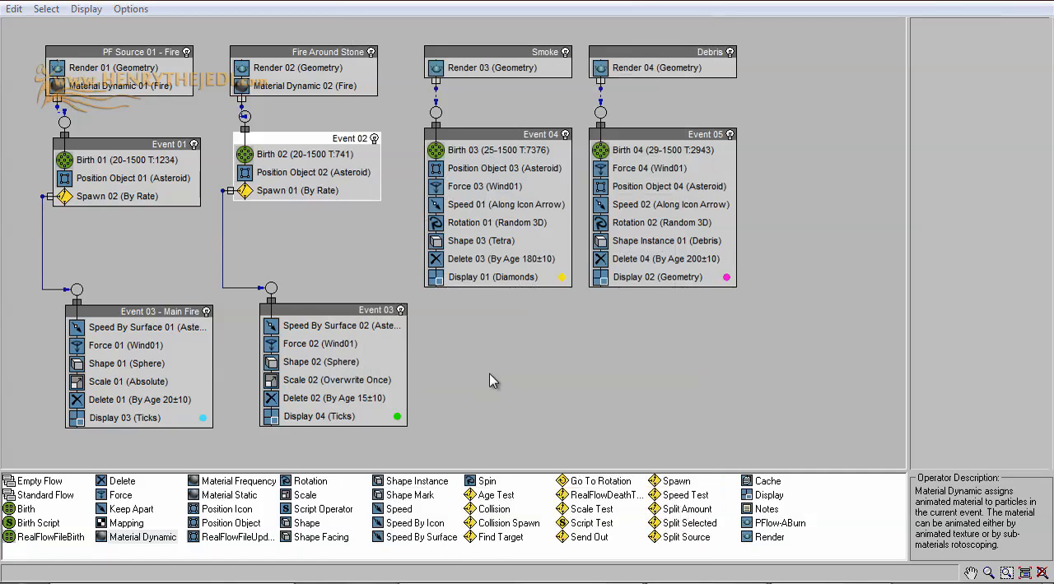
Step: Set Image motion blur with a multiplier of 0.7 in the object properties of Event 03 - Main Fire
click(165, 320)
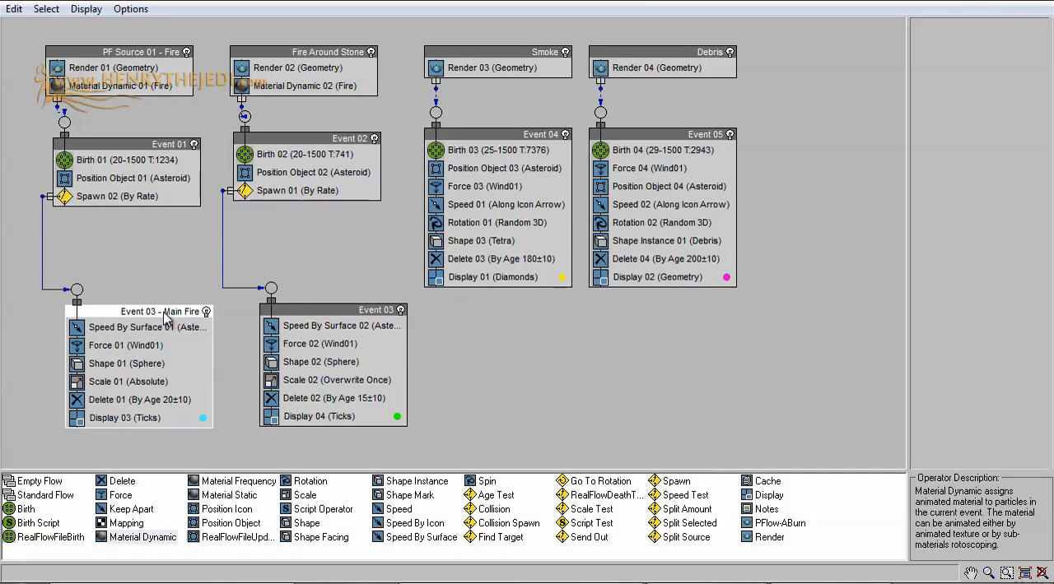
right_click(164, 318)
click(278, 546)
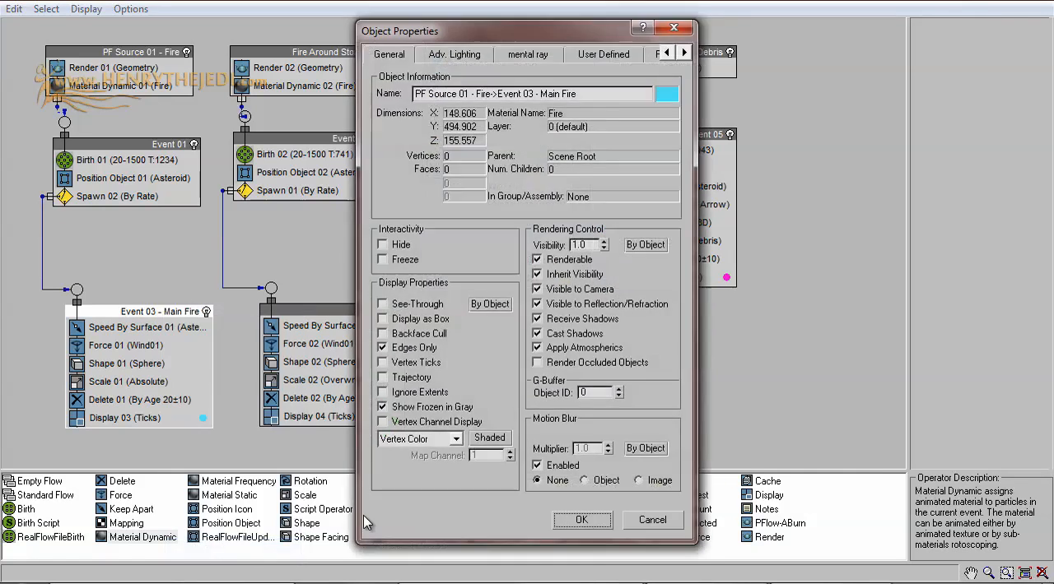
click(639, 481)
click(608, 452)
click(607, 451)
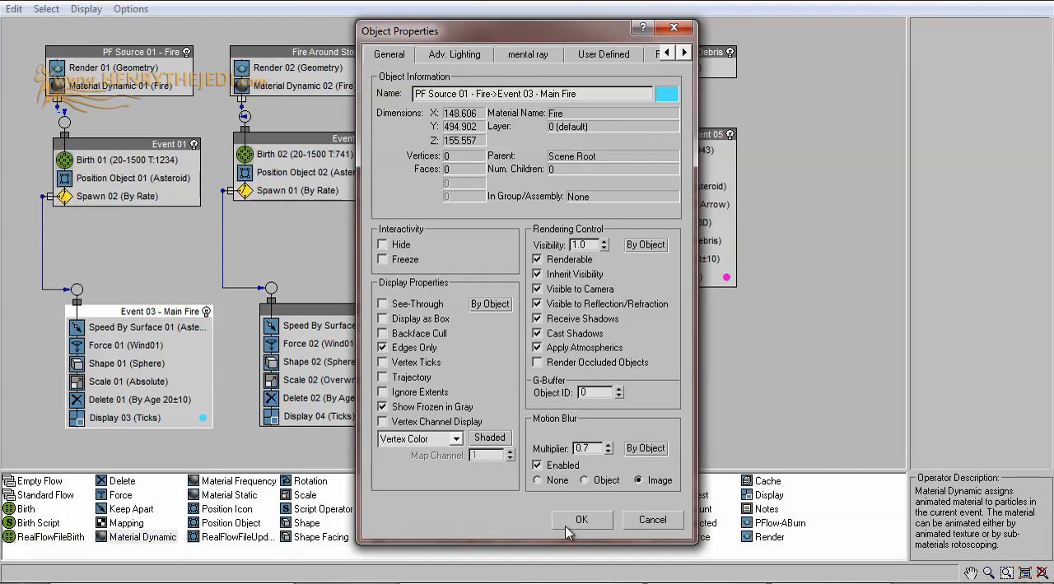
click(572, 525)
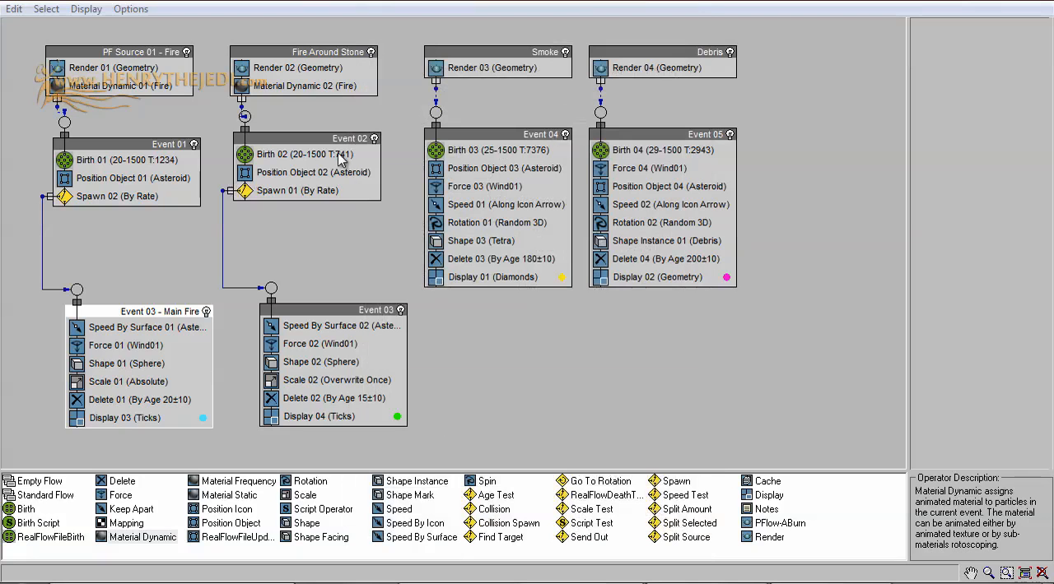
Step: Disable motion blur and set it to None in the object properties of Fire Around Stone's Event 02
click(341, 54)
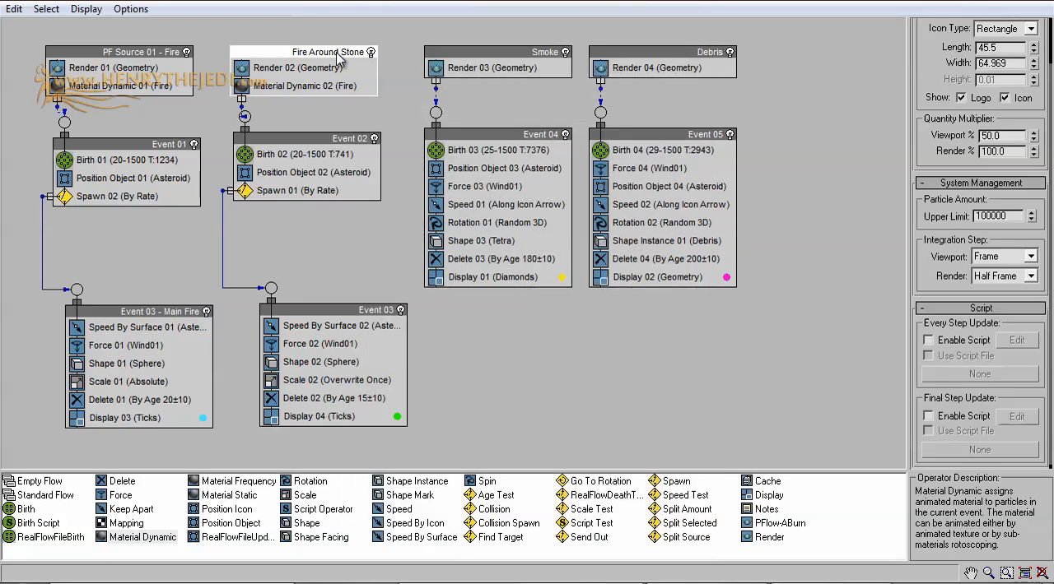
click(321, 146)
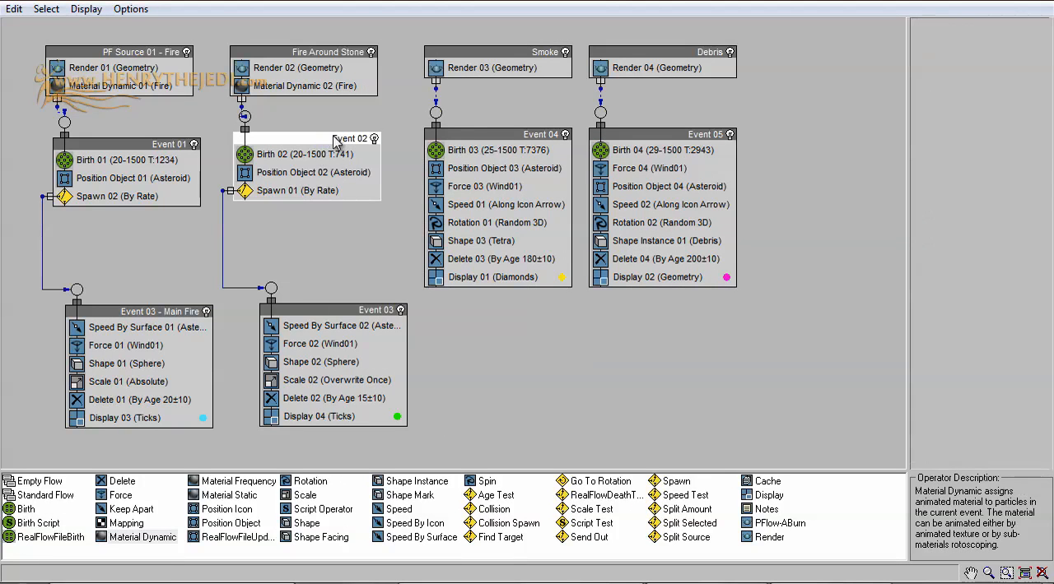
right_click(334, 141)
click(387, 372)
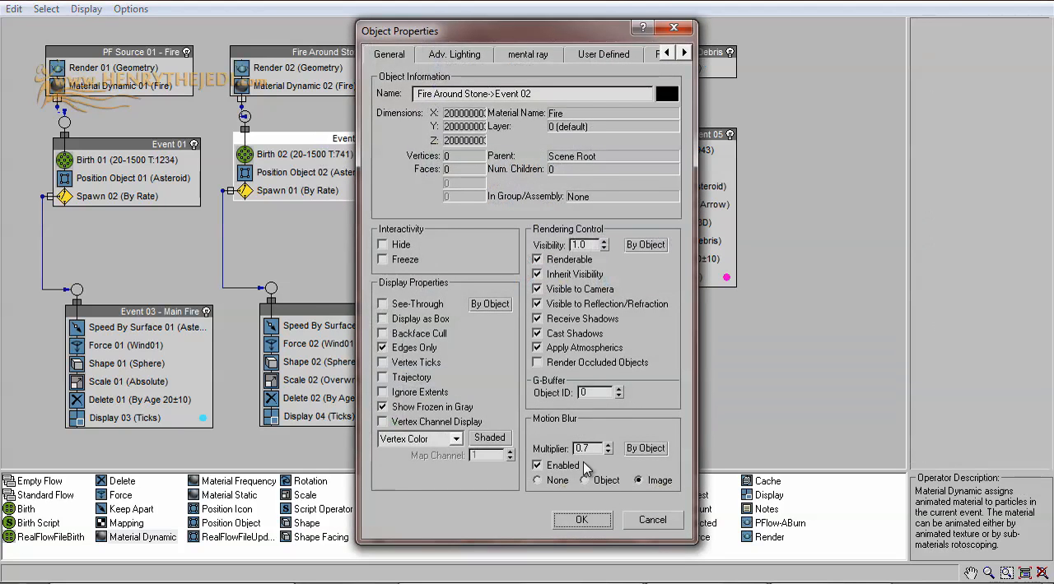
click(572, 466)
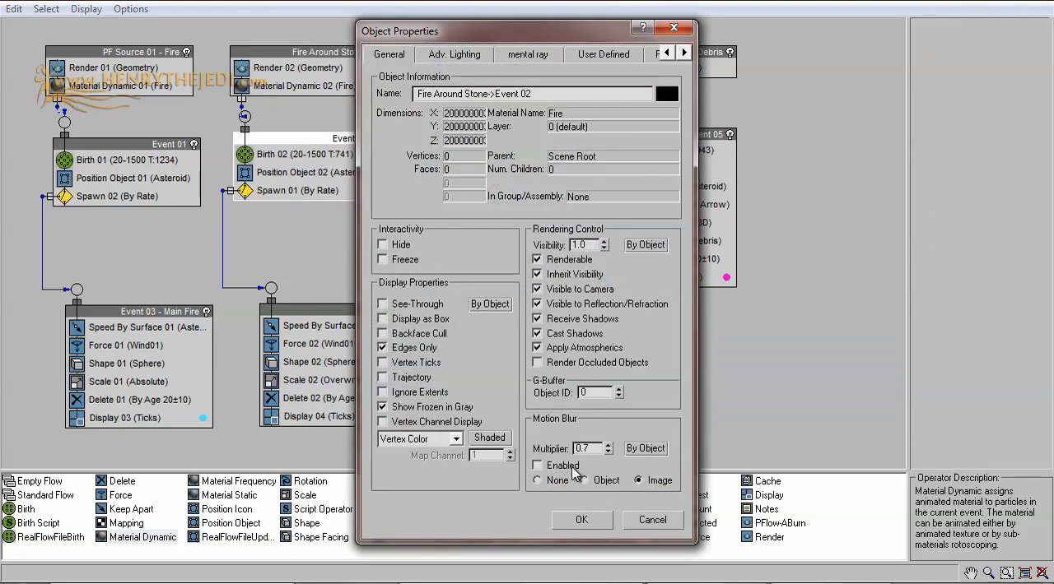
click(608, 445)
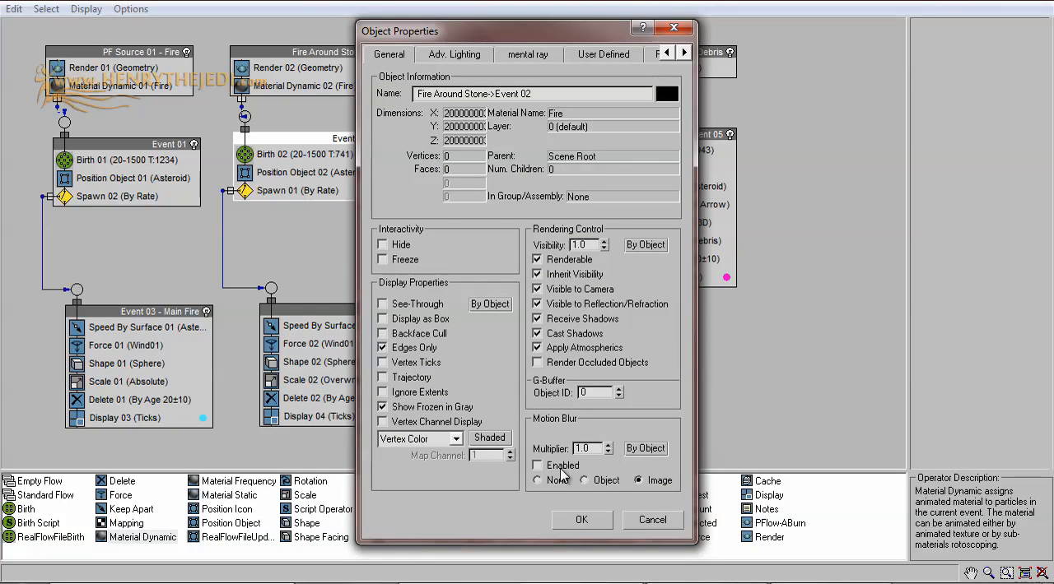
click(596, 521)
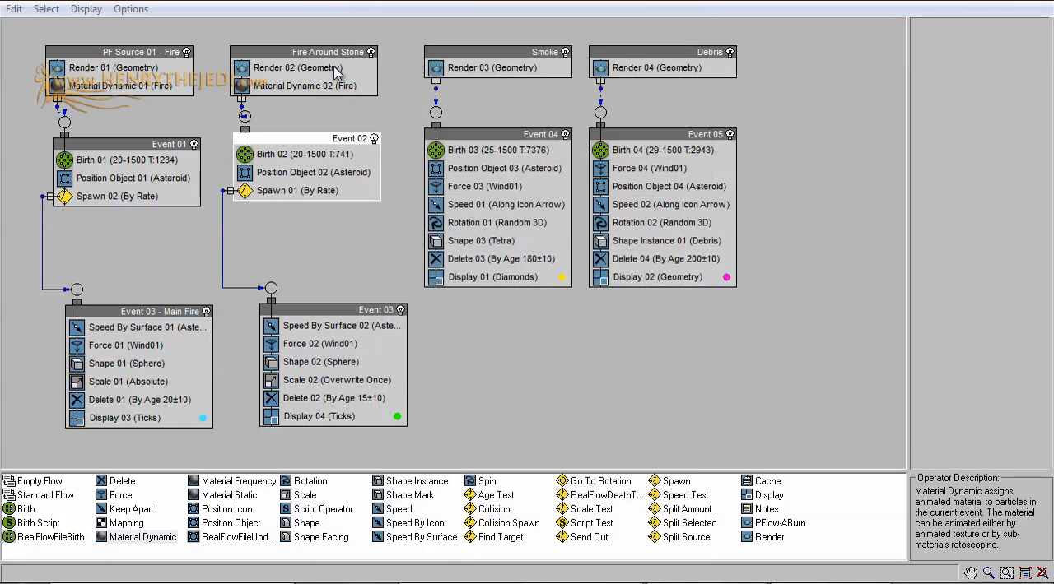
Step: Check the motion blur settings of PF Source 01 - Fire's Event 01 and Event 03 - Main Fire, and minimize Particle View
right_click(150, 144)
click(216, 372)
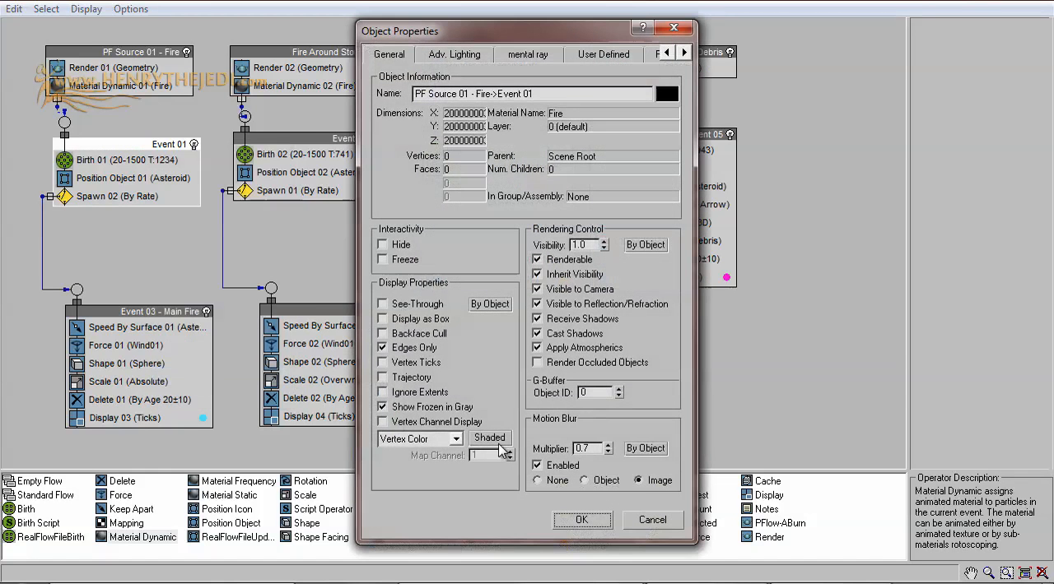
click(591, 518)
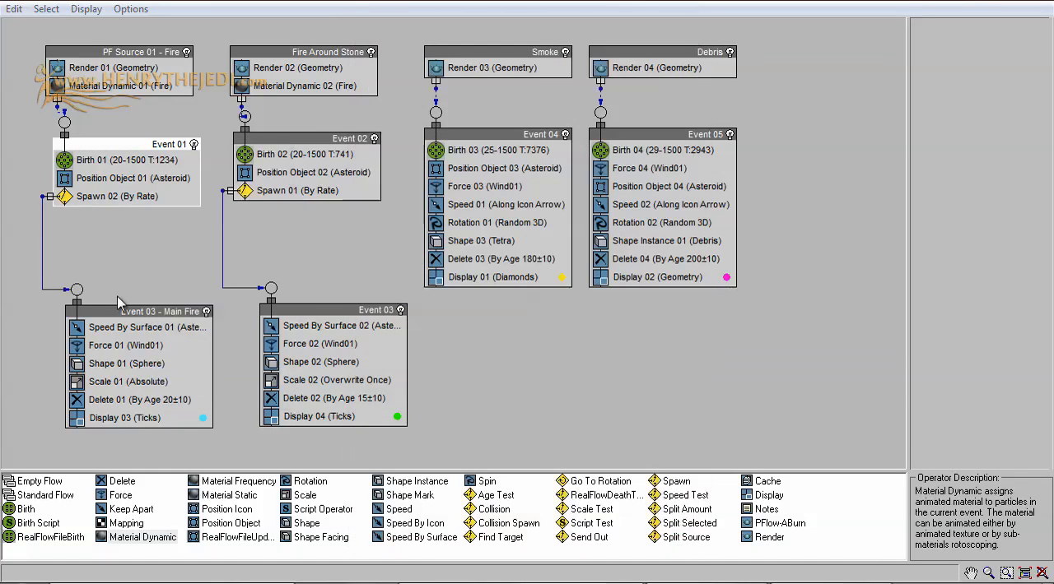
right_click(134, 312)
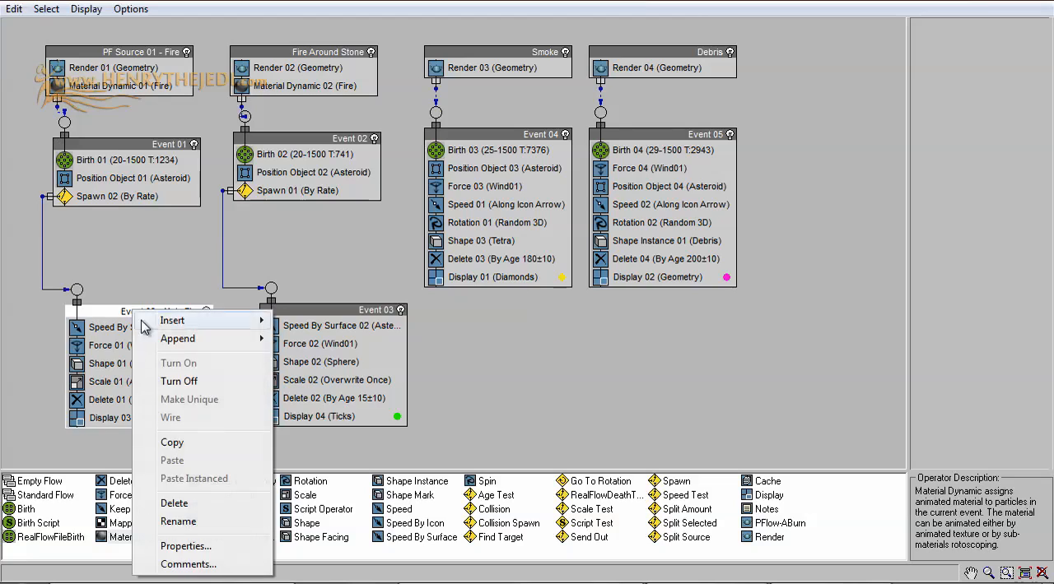
click(189, 547)
click(576, 517)
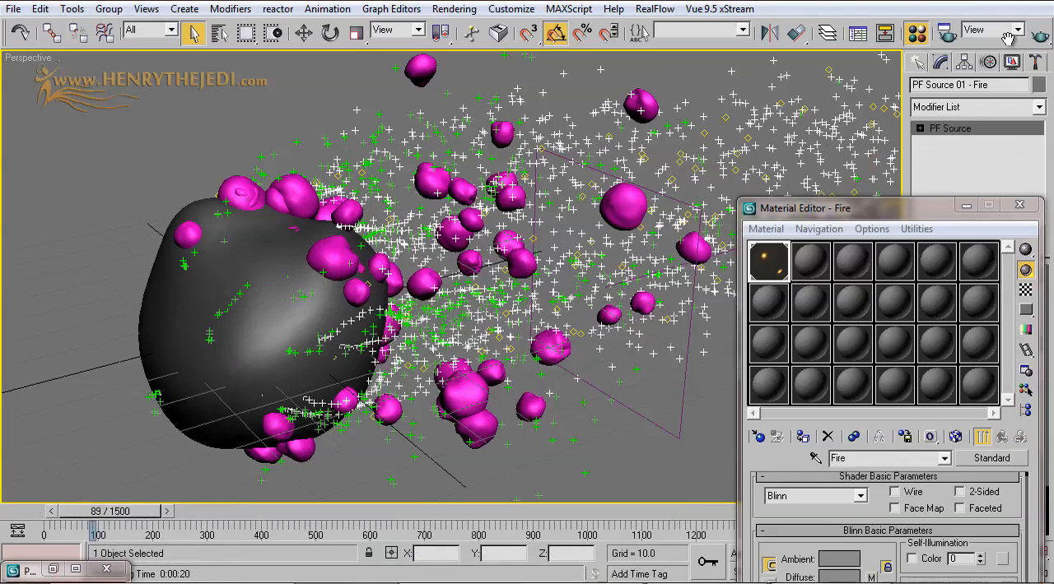
Step: Render the Perspective view at frame 89 to check the fire's motion blur, and close the rendered frame
click(1041, 37)
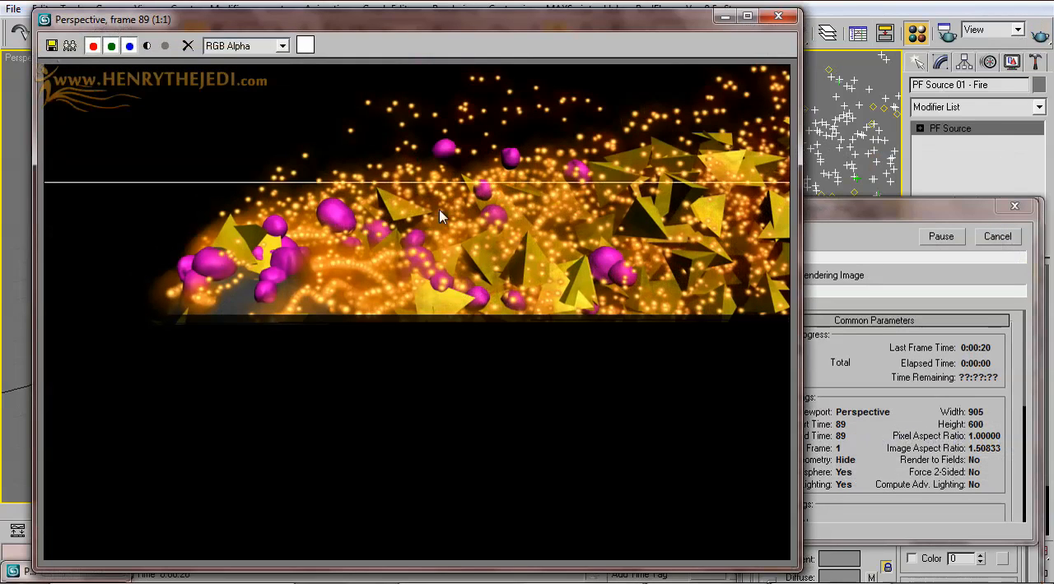
click(848, 234)
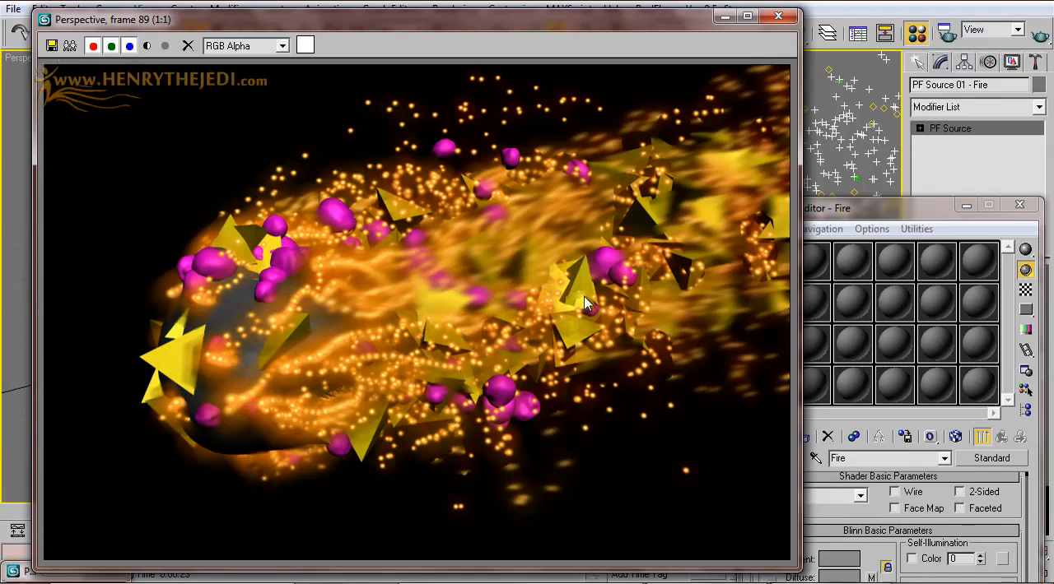
click(778, 16)
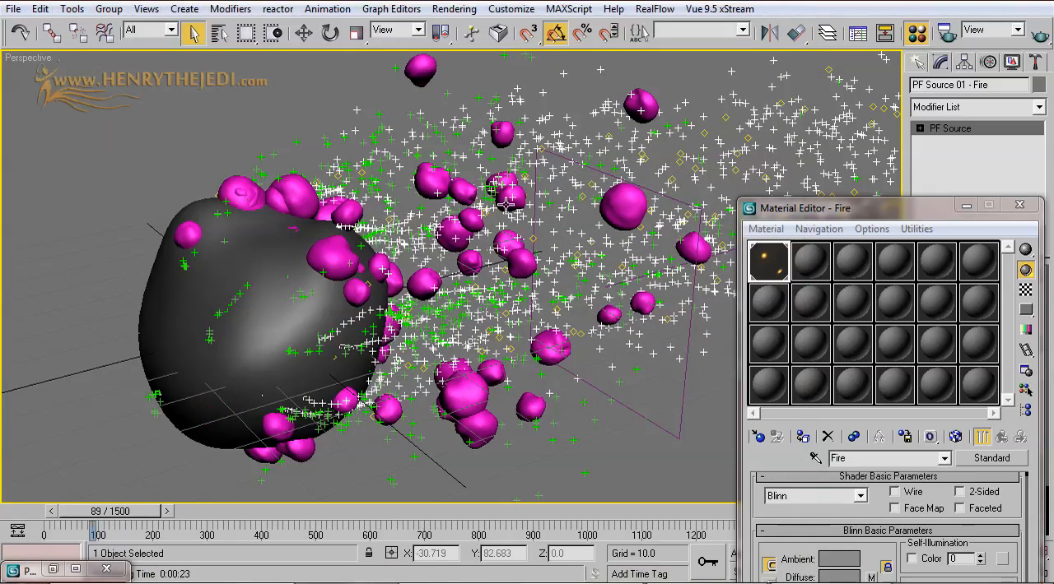
Step: Test-render the whole asteroid and its particle trail from a wider Perspective view, and close the rendered frame
scroll(475, 221, down, 2)
middle_drag(476, 222, 220, 305)
scroll(311, 273, down, 2)
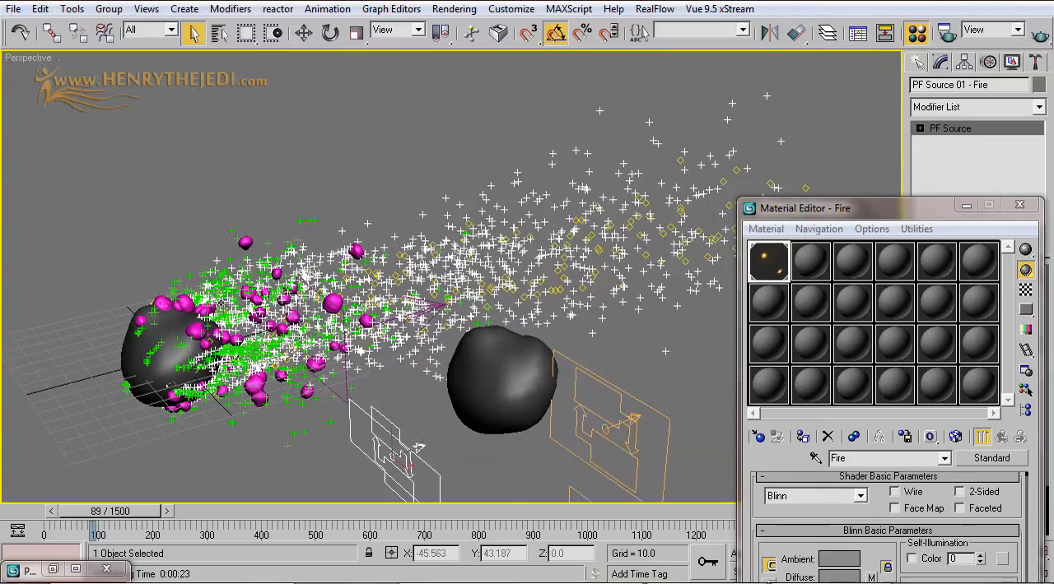
click(1040, 34)
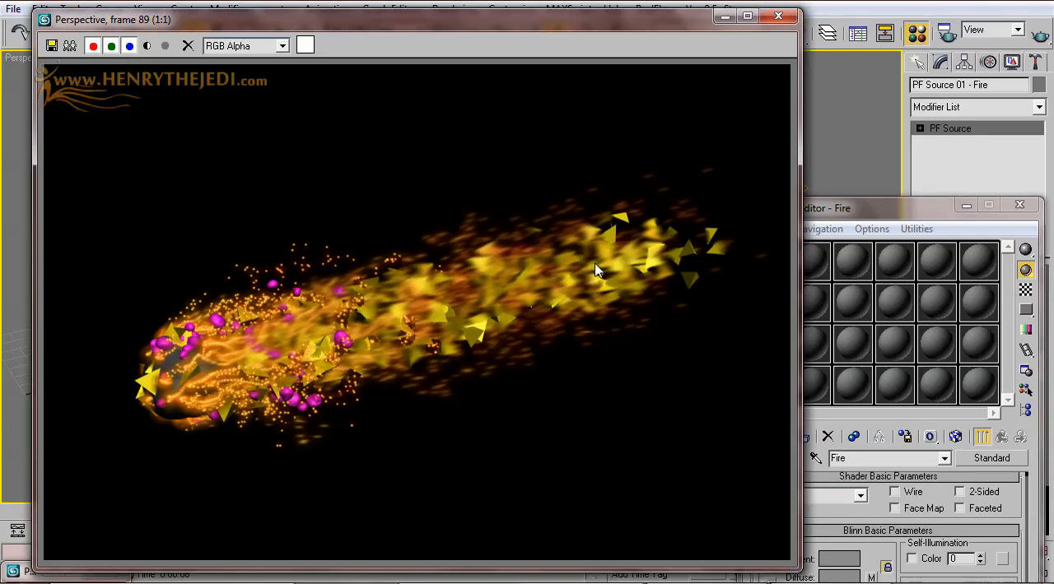
click(777, 15)
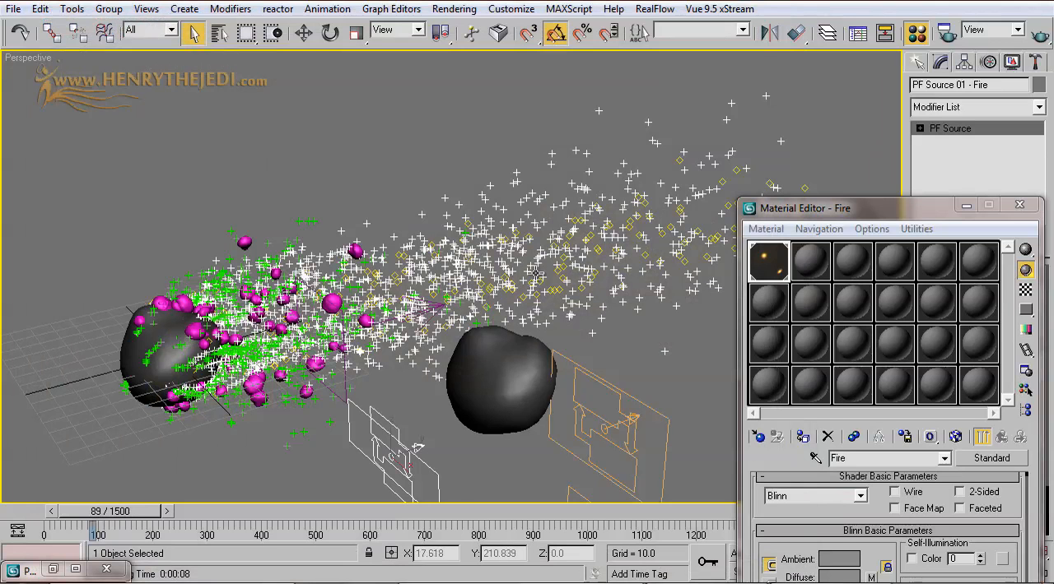
Step: Restore Particle View and reposition it so that the asteroid stays visible in the viewport
click(52, 568)
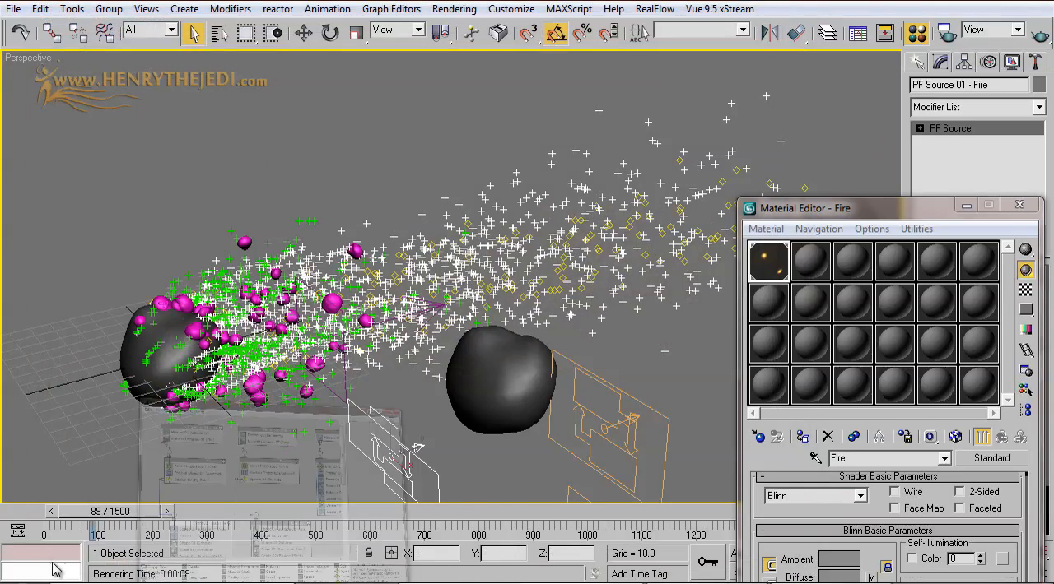
drag(601, 168, 336, 113)
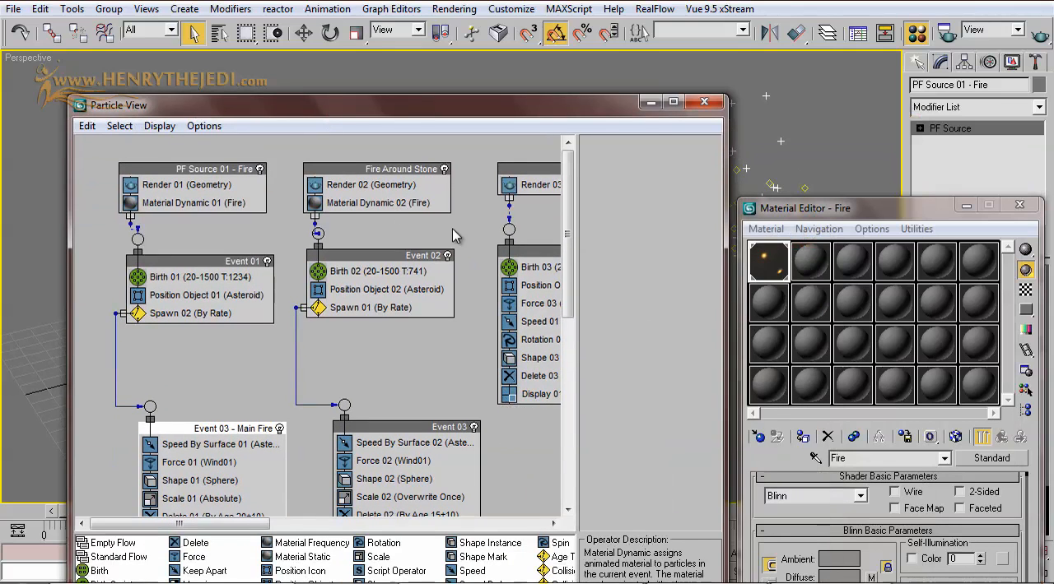
click(650, 101)
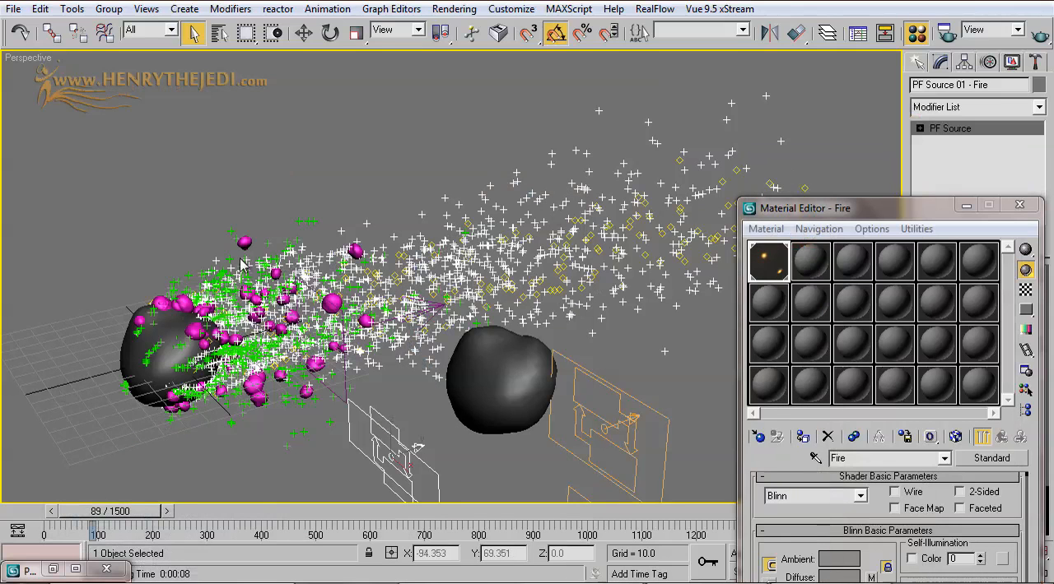
click(53, 568)
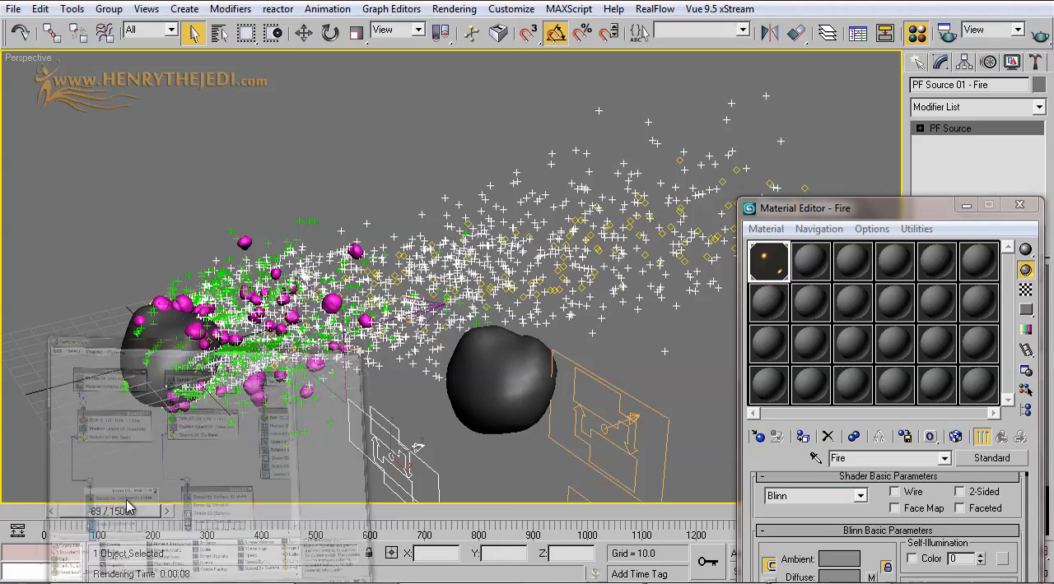
click(385, 179)
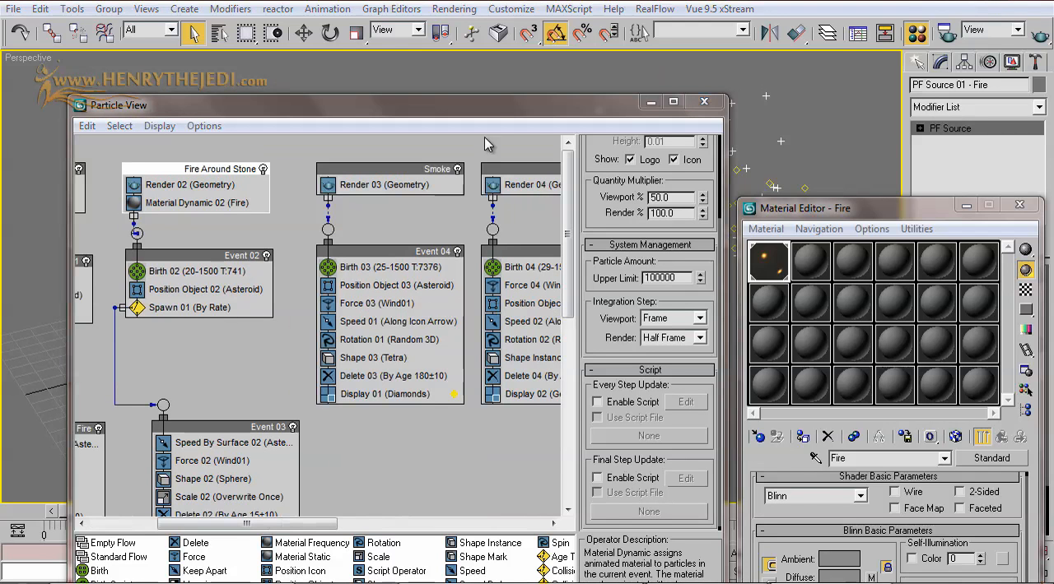
drag(494, 103, 708, 297)
drag(705, 262, 713, 179)
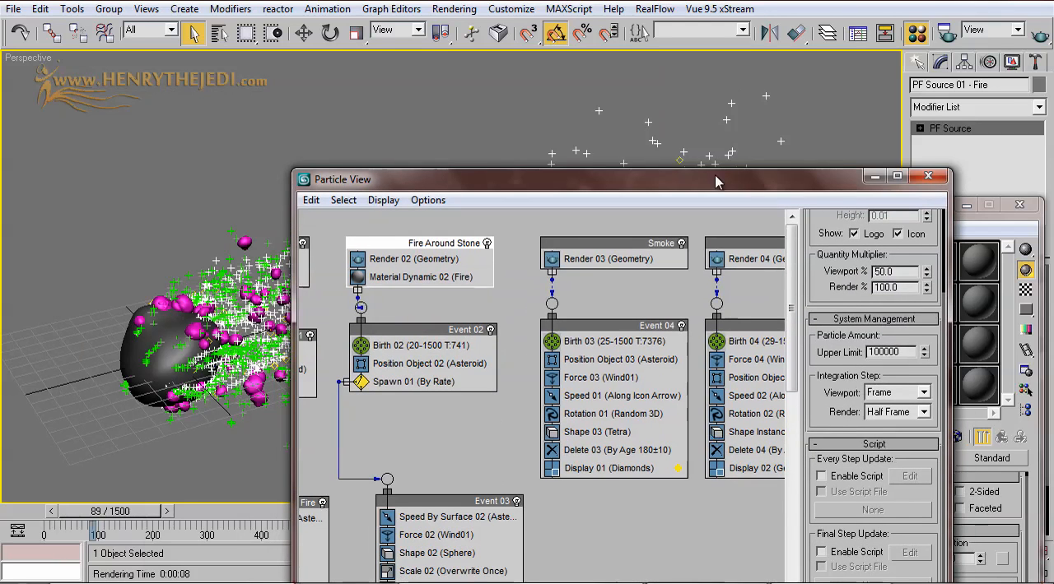
Step: Change the display type of the Smoke flow's Event 04 to Ticks and uncover the particles in the viewport
click(594, 473)
click(890, 245)
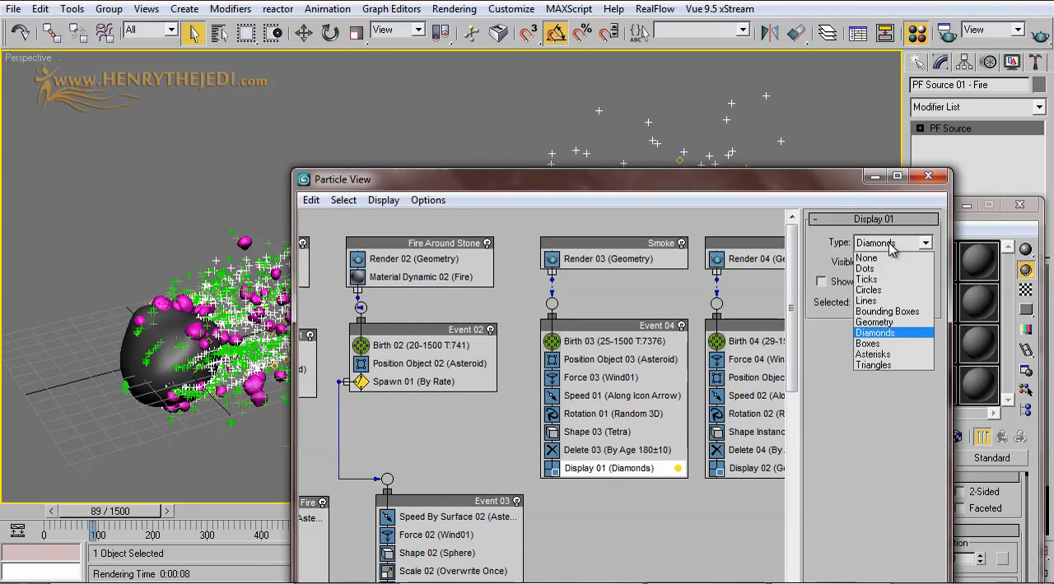
click(885, 280)
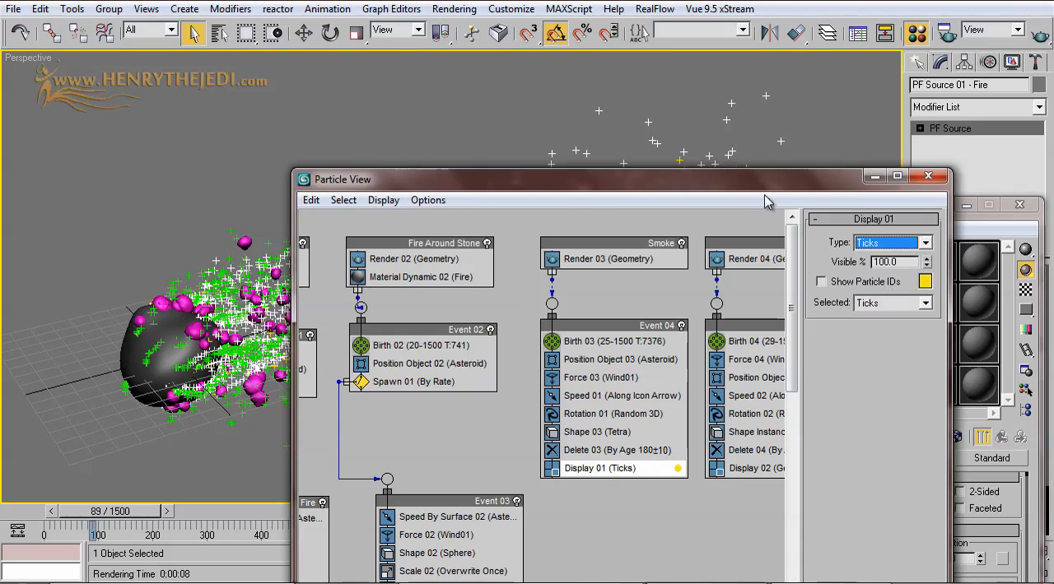
drag(762, 181, 759, 389)
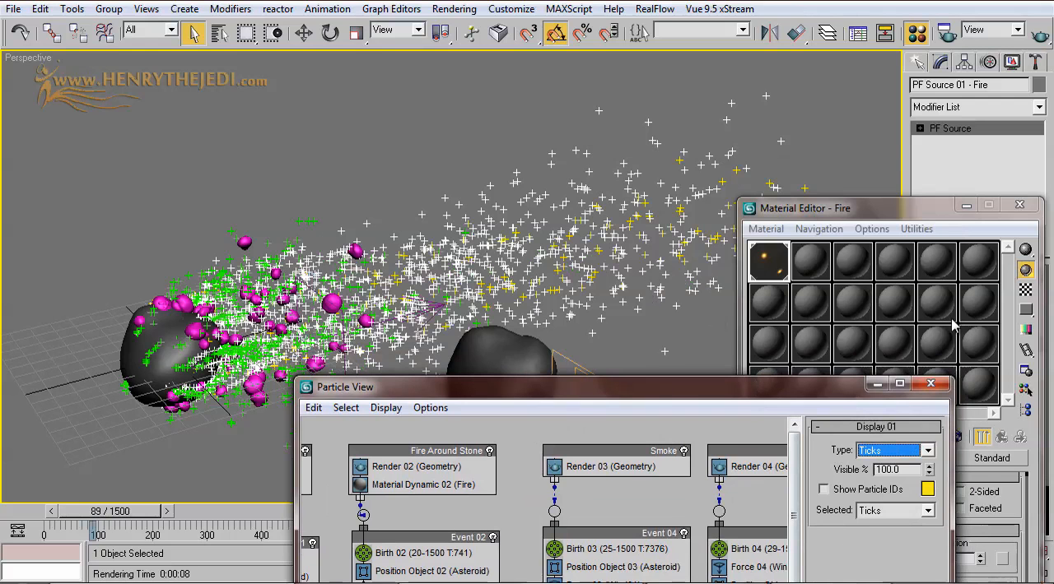
Step: Move Particle View clear of the Material Editor and name the second sample material Smoke
drag(793, 389, 550, 154)
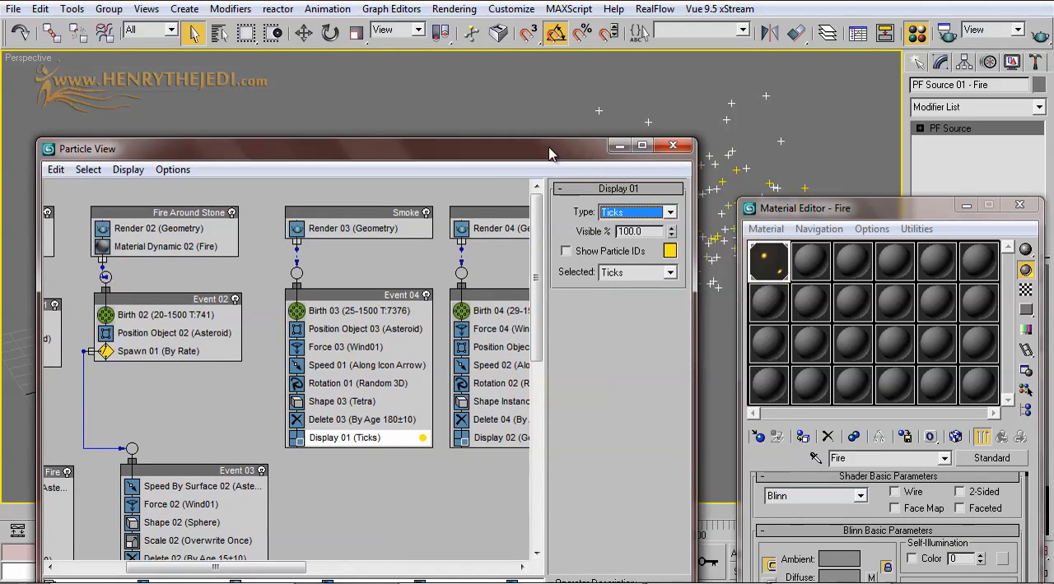
click(800, 272)
click(894, 458)
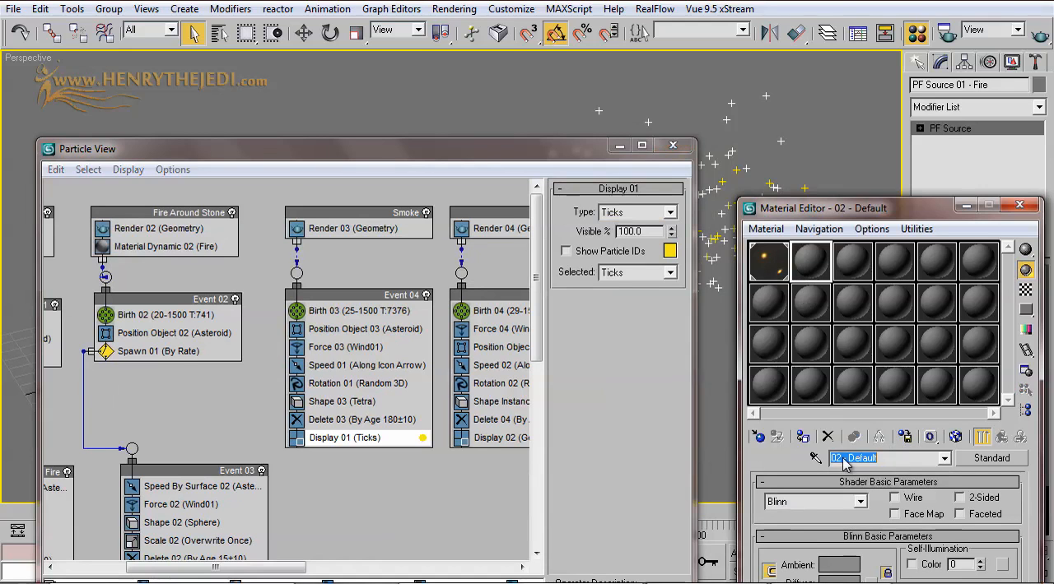
text(Smoke)
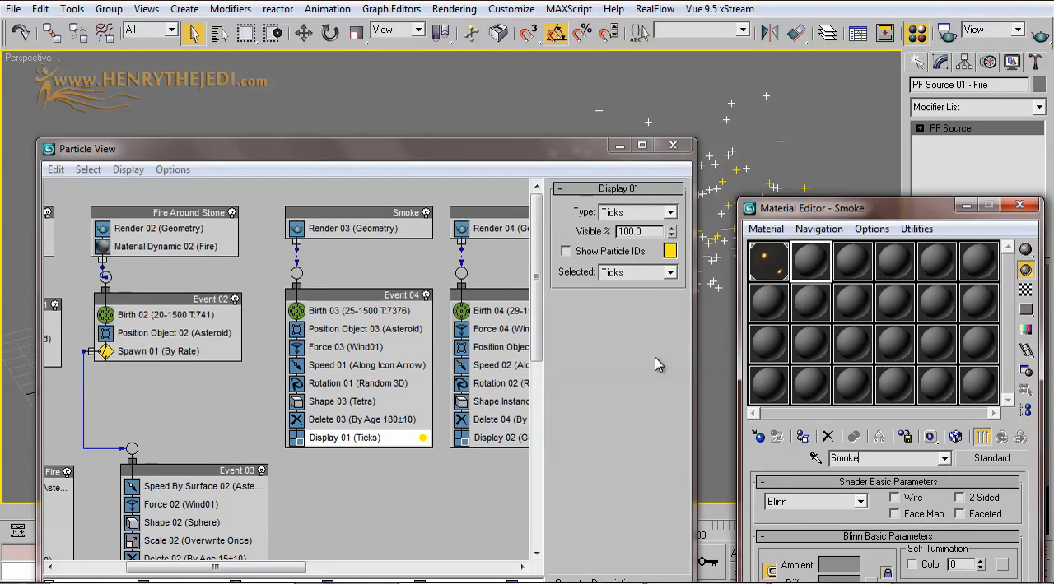
Step: Maximize Particle View to work on the Smoke flow with the full operator list
middle_drag(502, 354, 472, 357)
drag(810, 265, 414, 259)
double_click(444, 159)
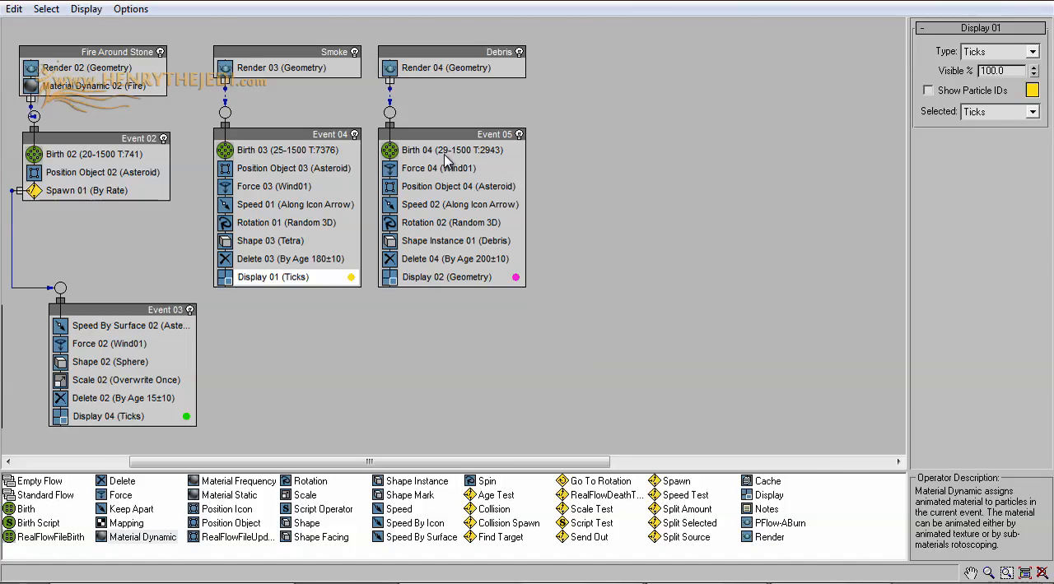
Step: Add a Material Dynamic operator to the Smoke flow under Render 03 and assign the Smoke material to it as an instance
key(super+Down)
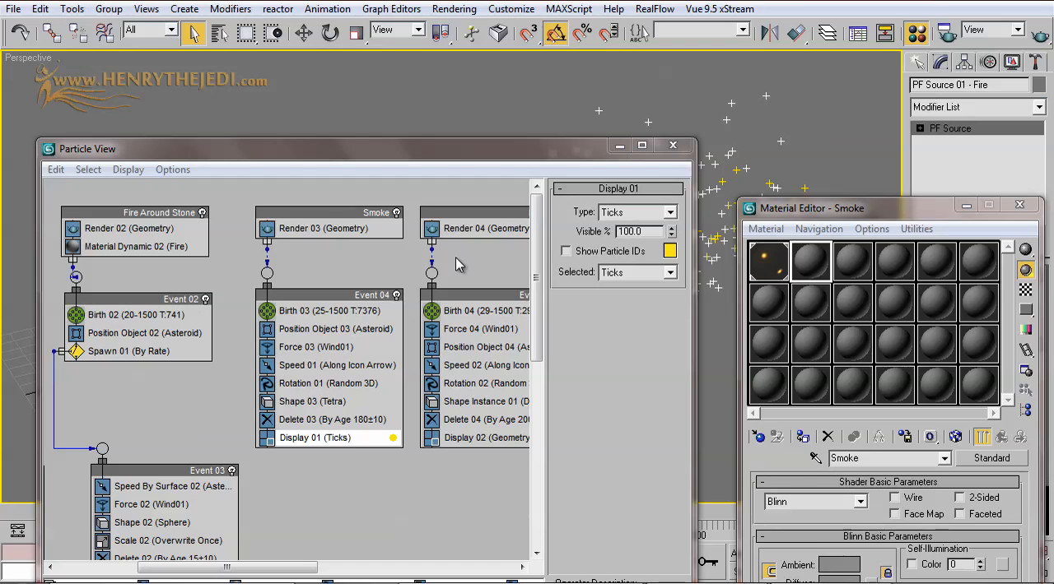
double_click(488, 144)
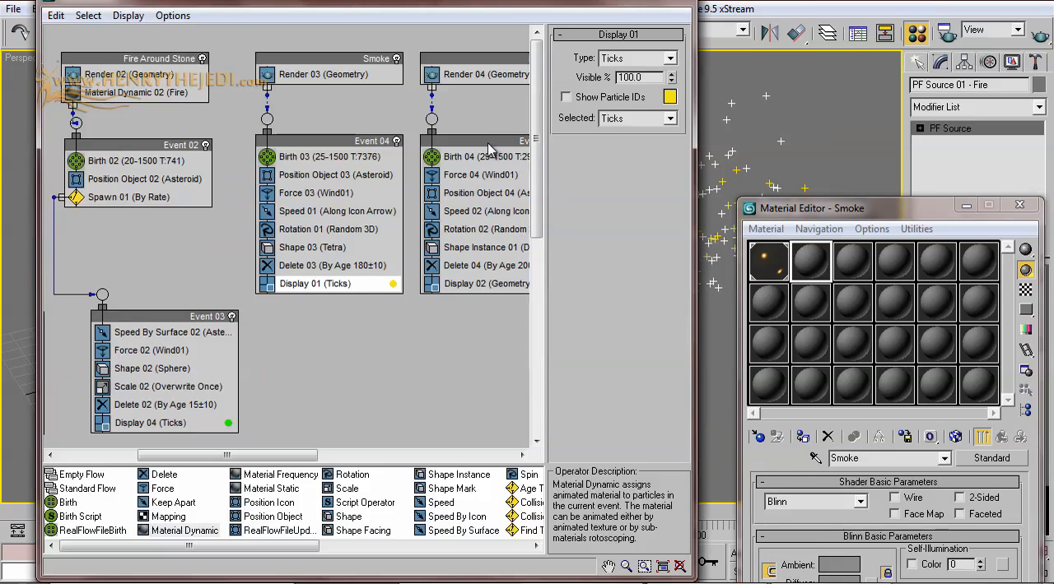
click(176, 532)
drag(176, 534, 329, 93)
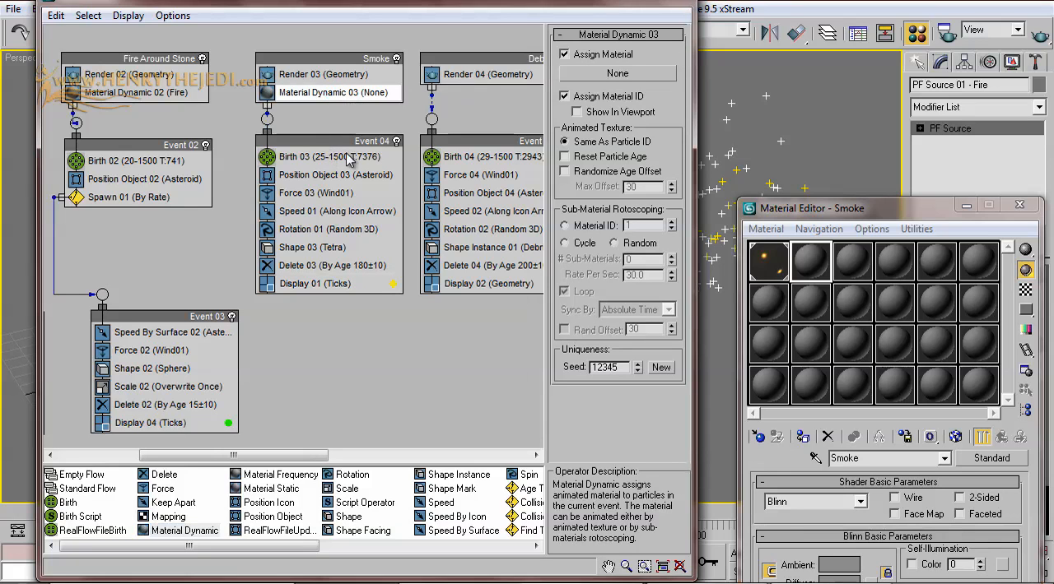
drag(823, 276, 617, 73)
click(330, 335)
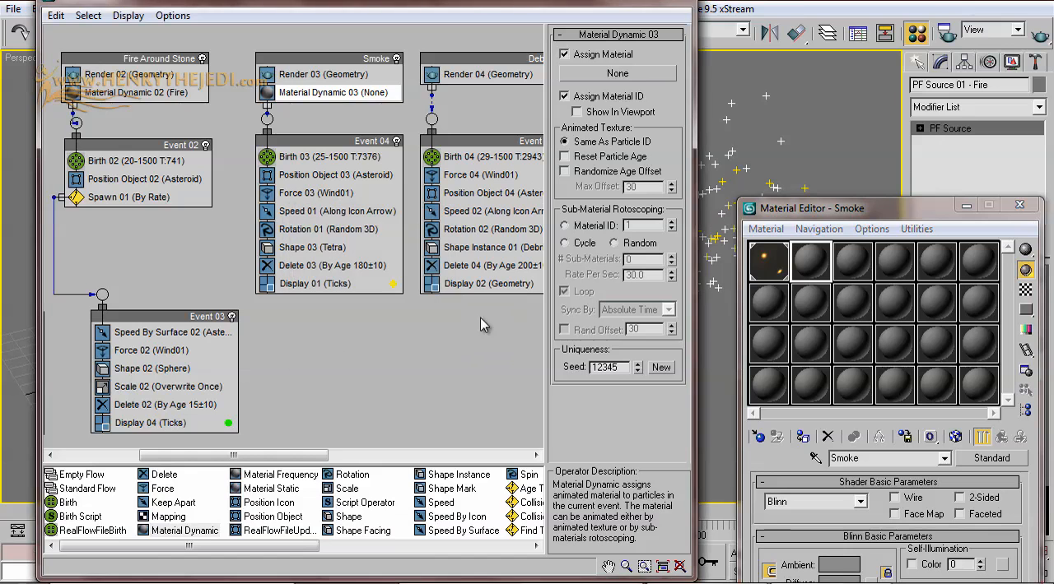
Step: Minimize Particle View, show a magnified preview of the Smoke material, and set its Glossiness to 100
click(617, 2)
drag(860, 208, 808, 112)
double_click(758, 163)
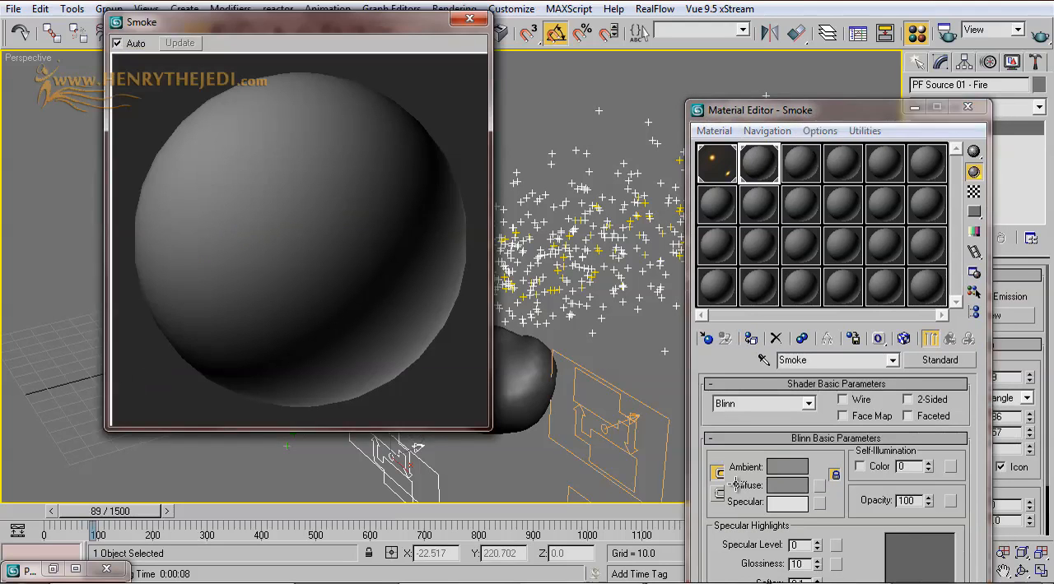
drag(802, 110, 733, 16)
drag(748, 469, 741, 389)
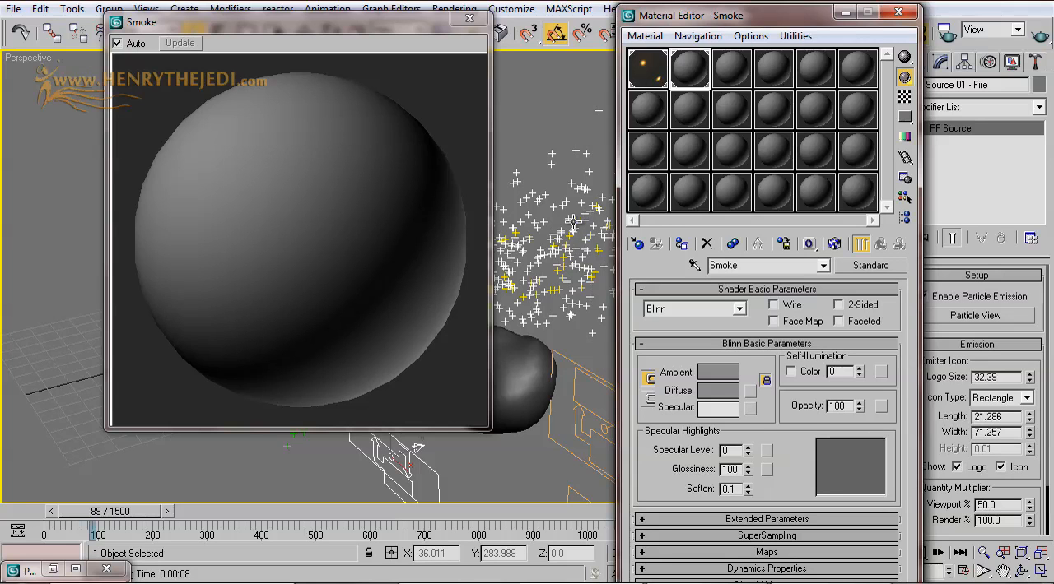
Step: Assign a Mask map to the Opacity of the Smoke material
click(880, 407)
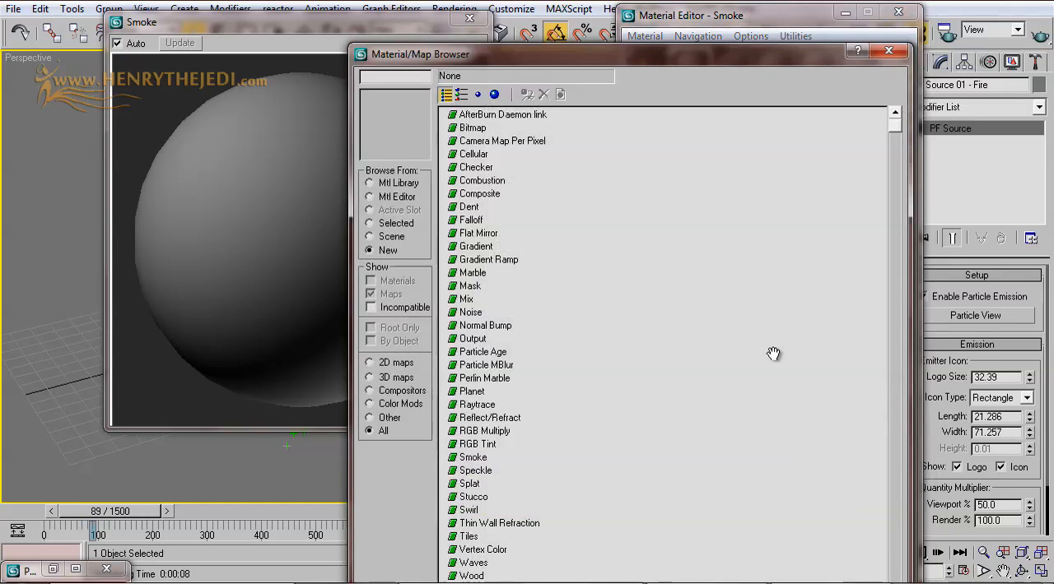
drag(593, 65, 694, 120)
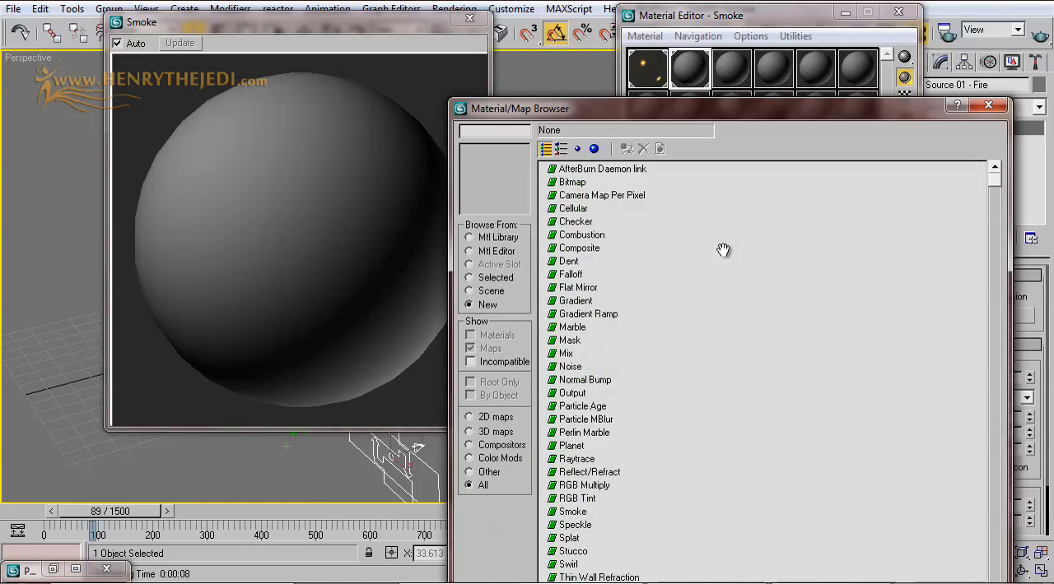
click(568, 341)
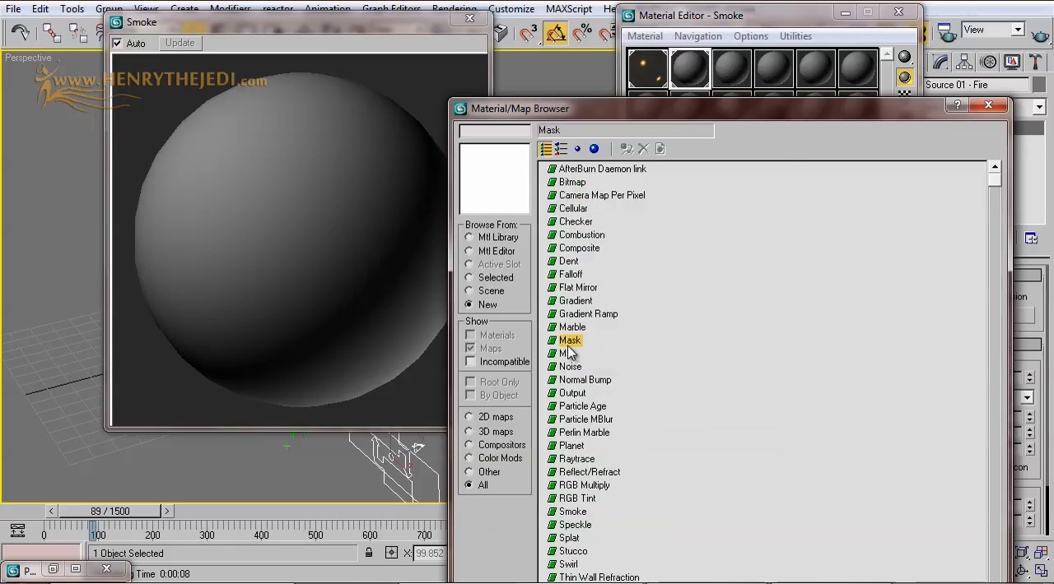
double_click(570, 341)
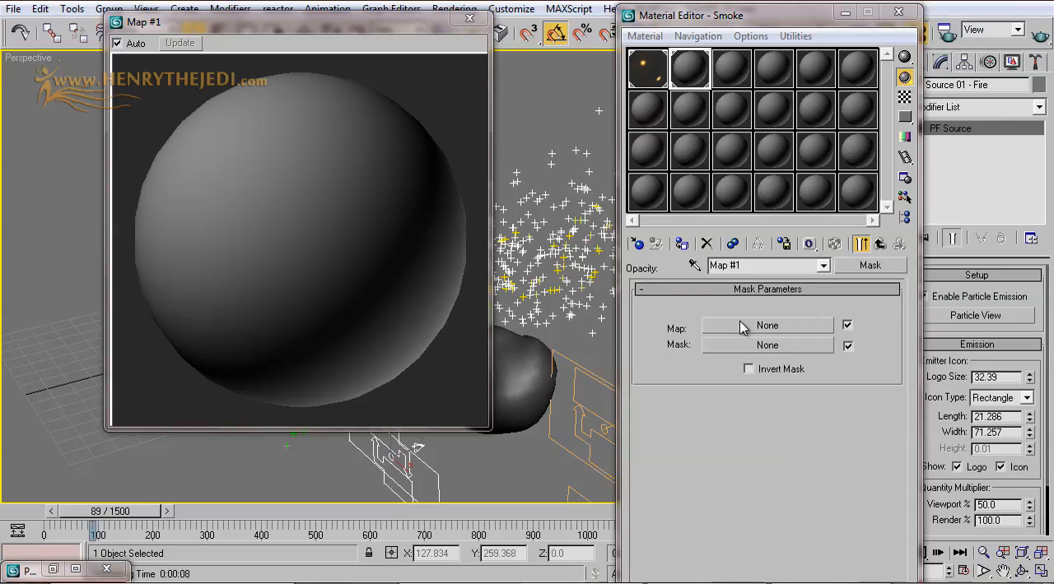
Step: Load a Gradient map as the base map of the opacity Mask
click(788, 327)
click(589, 305)
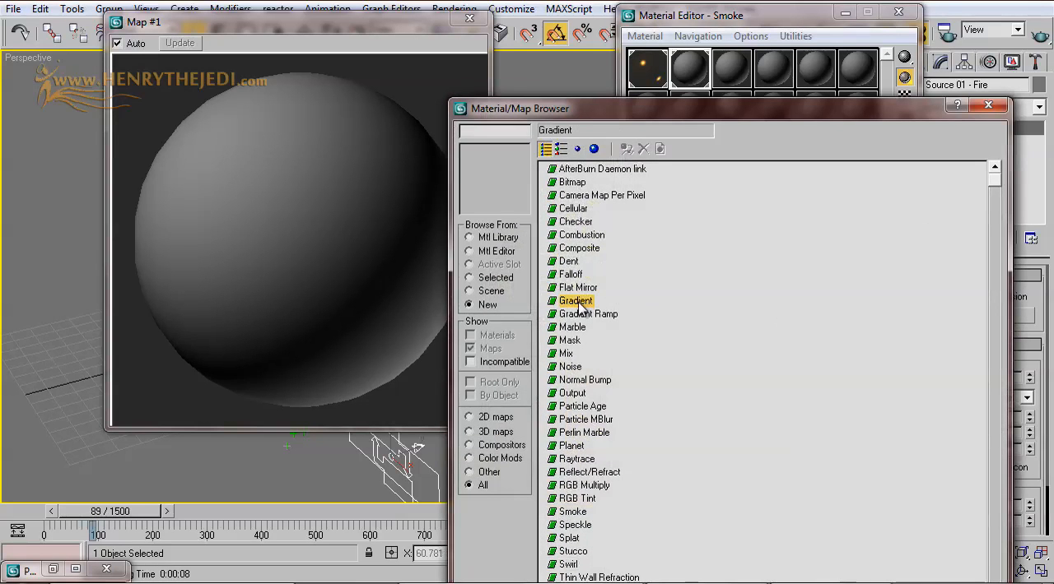
double_click(574, 302)
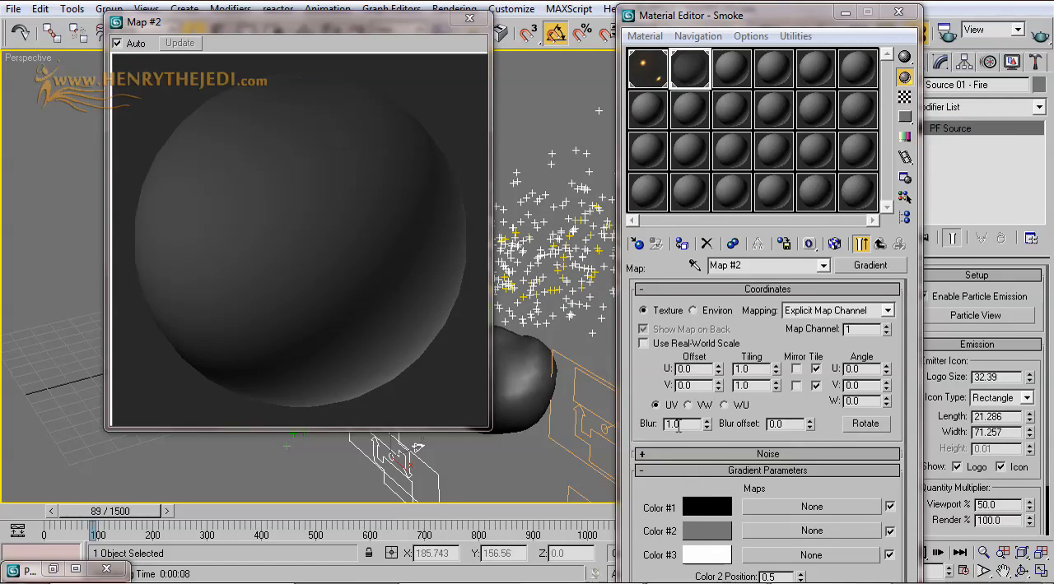
Step: Make the gradient Radial with noise Amount 0.25 and Size 3.5, and return to the Mask parameters
scroll(669, 387, down, 3)
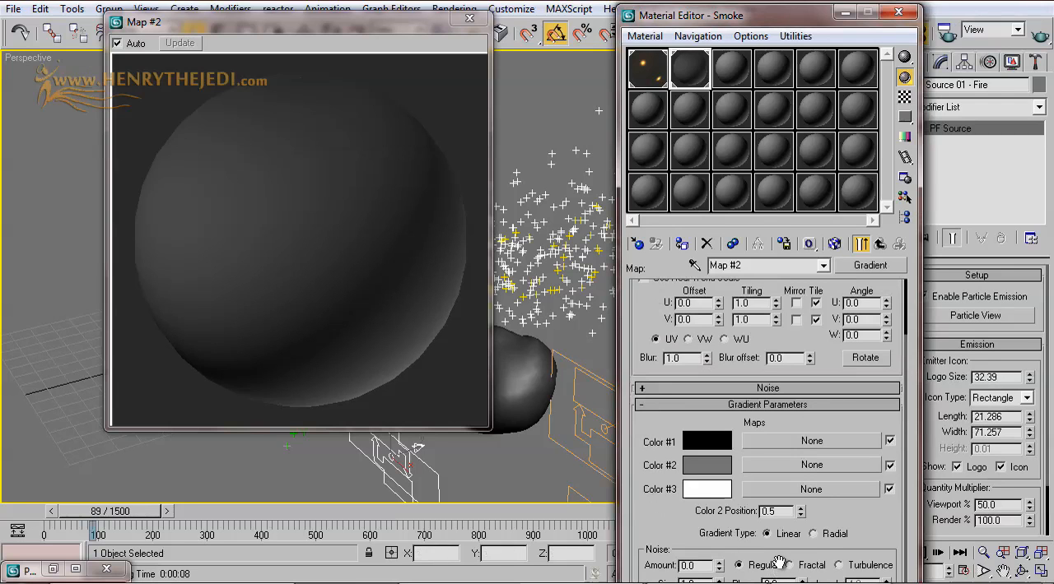
click(814, 535)
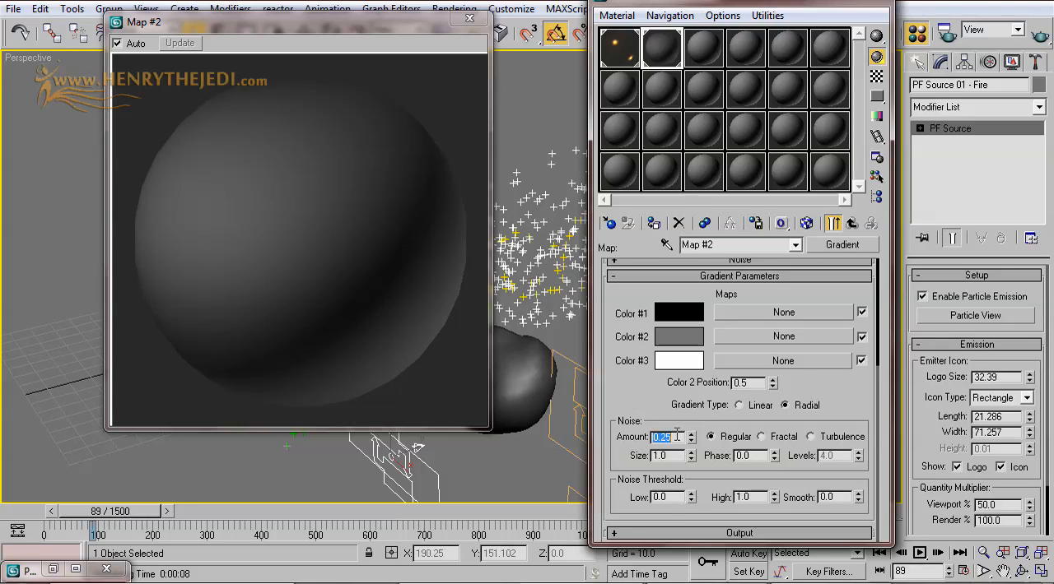
click(338, 202)
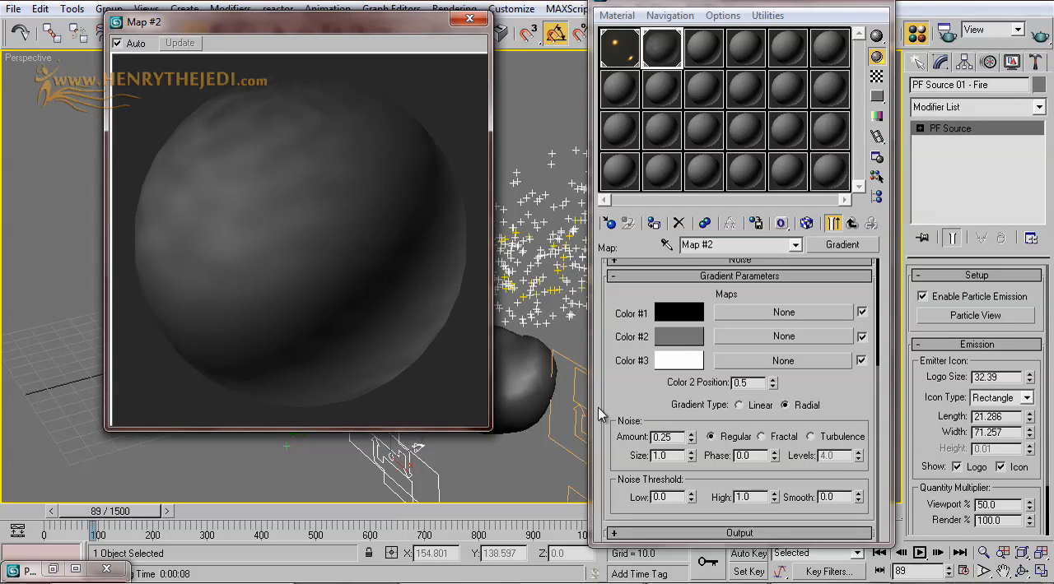
drag(690, 457, 689, 430)
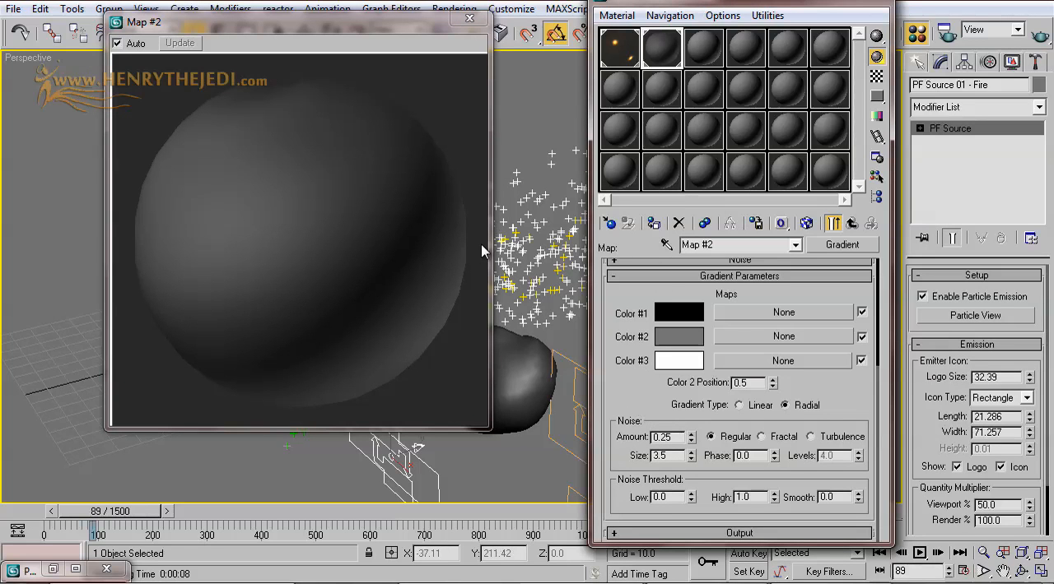
click(852, 224)
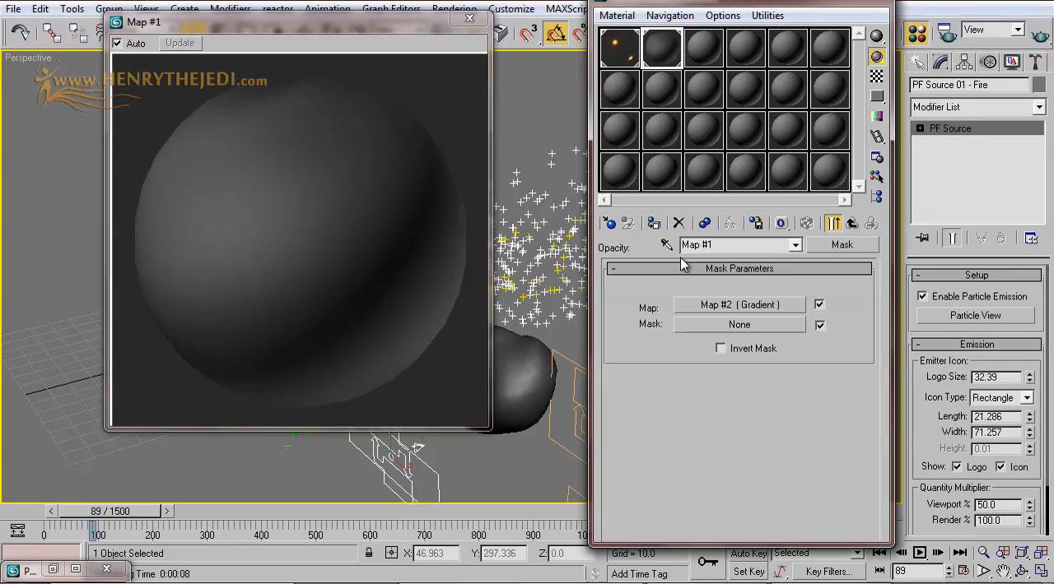
Step: Load a Particle Age map as the mask component of the opacity Mask
click(702, 325)
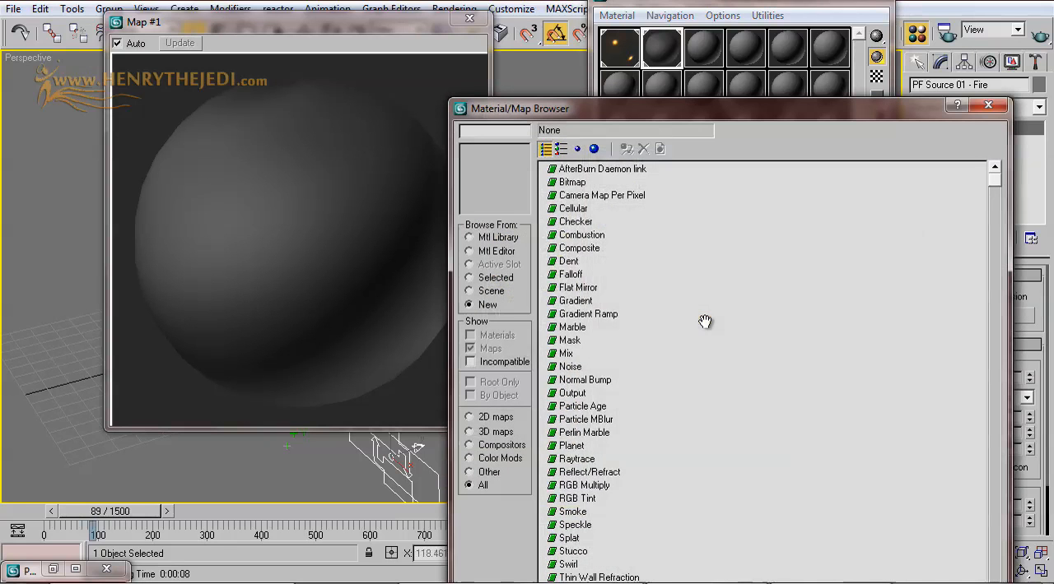
click(580, 407)
double_click(572, 407)
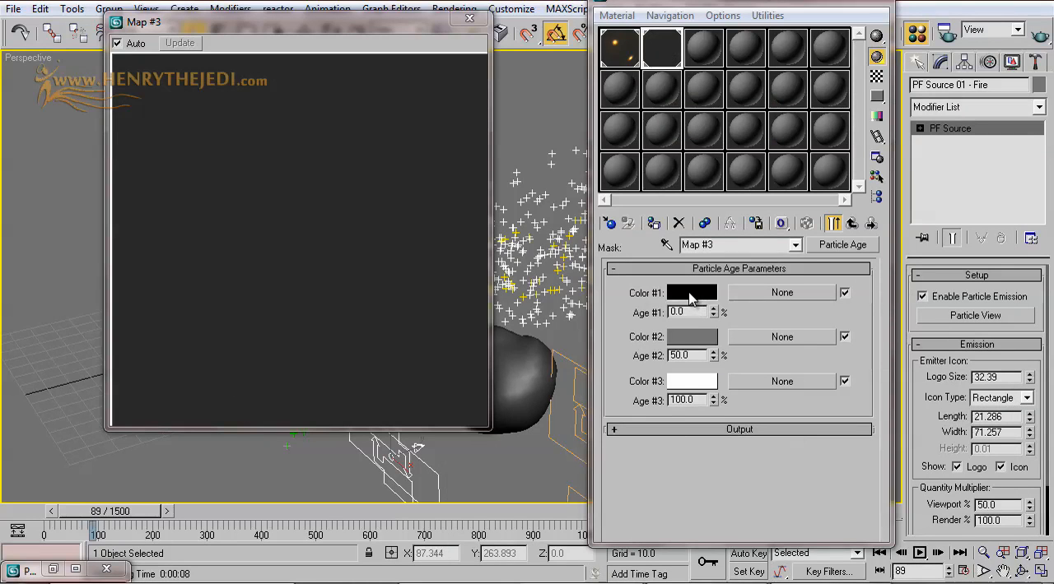
Step: Set the Particle Age map's Color #1 to pure white and Color #3 to pure black, keeping its age percentages
click(691, 296)
drag(438, 234, 466, 287)
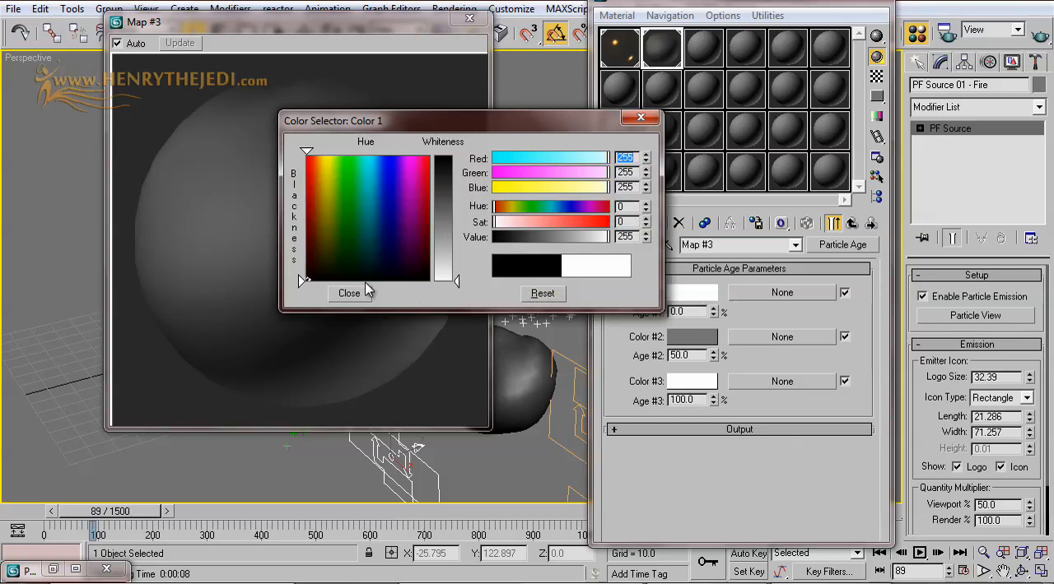
click(353, 294)
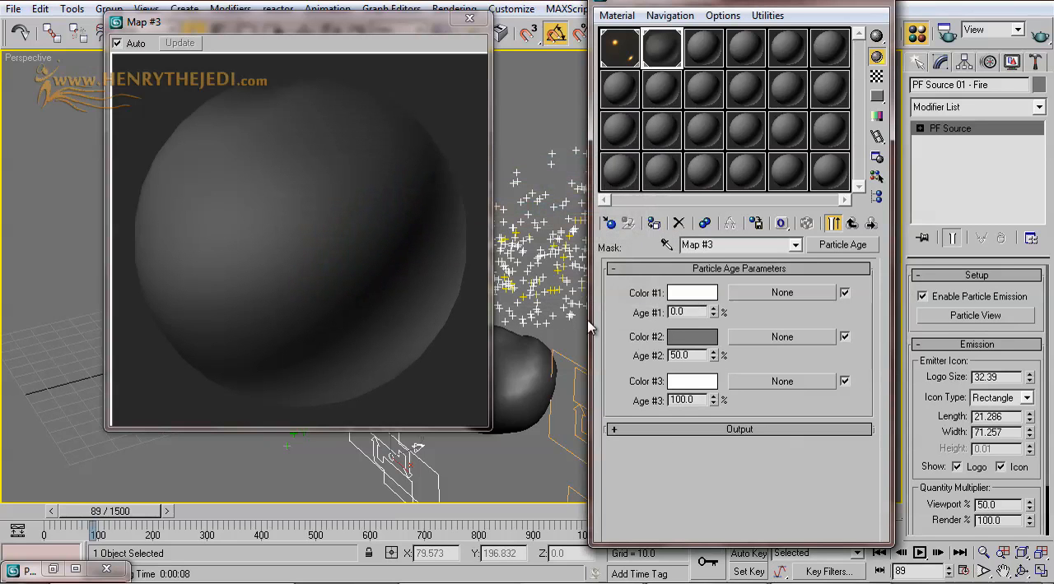
click(694, 388)
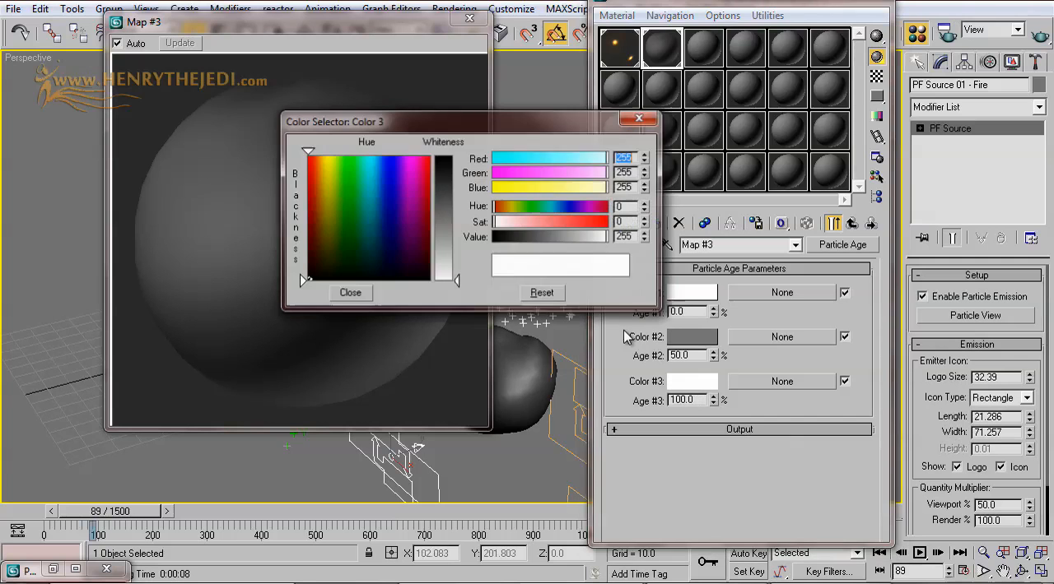
drag(466, 280, 438, 161)
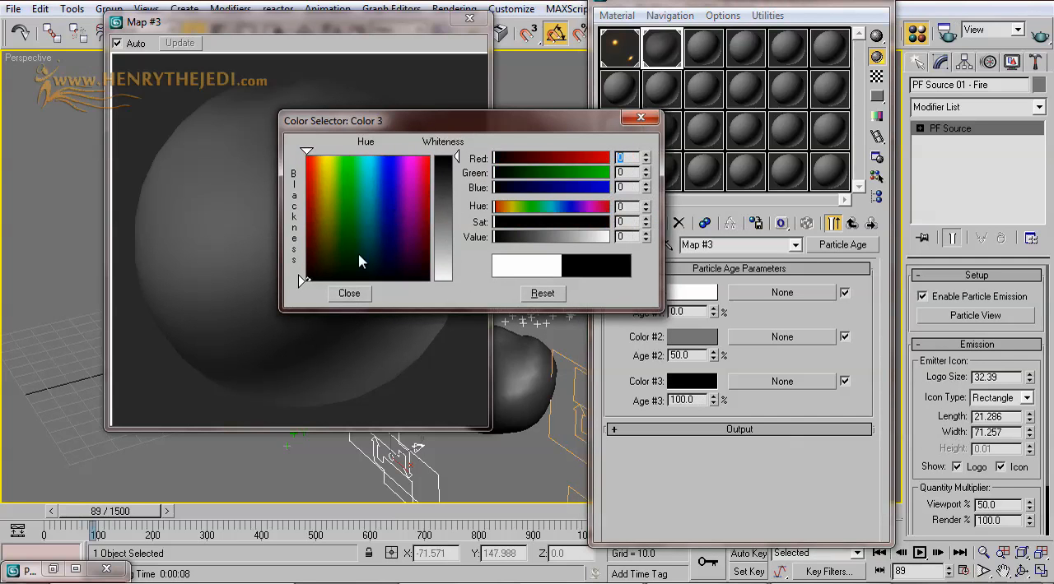
click(349, 293)
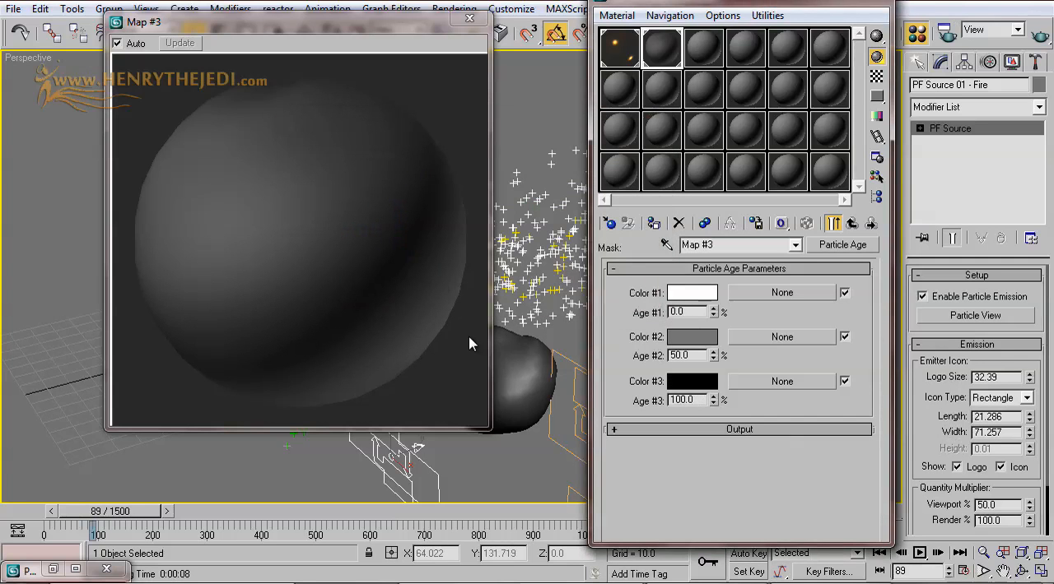
double_click(689, 356)
double_click(695, 401)
key(Return)
Step: Return to the top level of the Smoke material and enable Face Map and 2-Sided, moving the preview off the asteroid
click(852, 223)
click(854, 224)
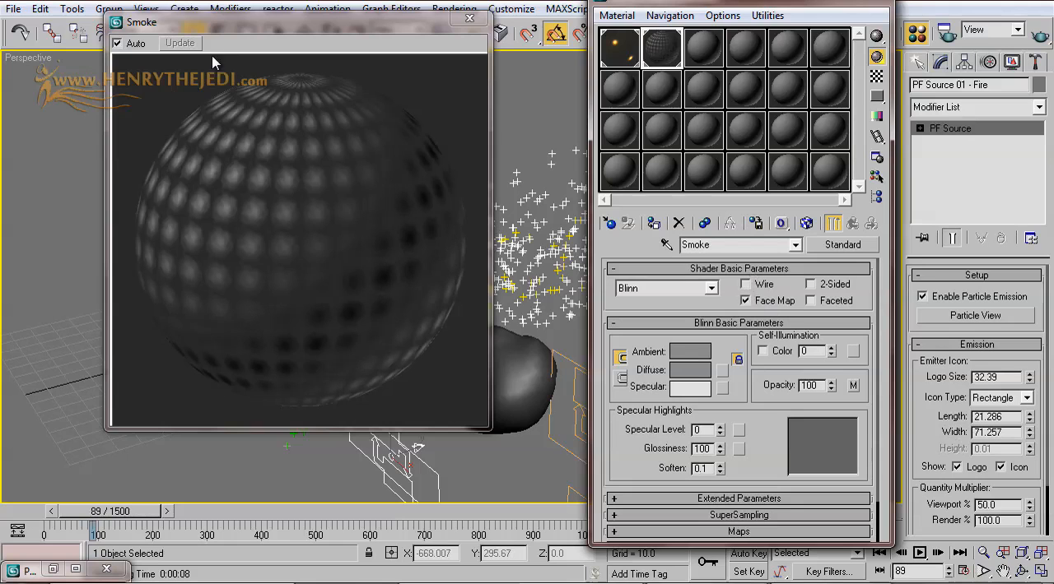
drag(272, 25, 444, 220)
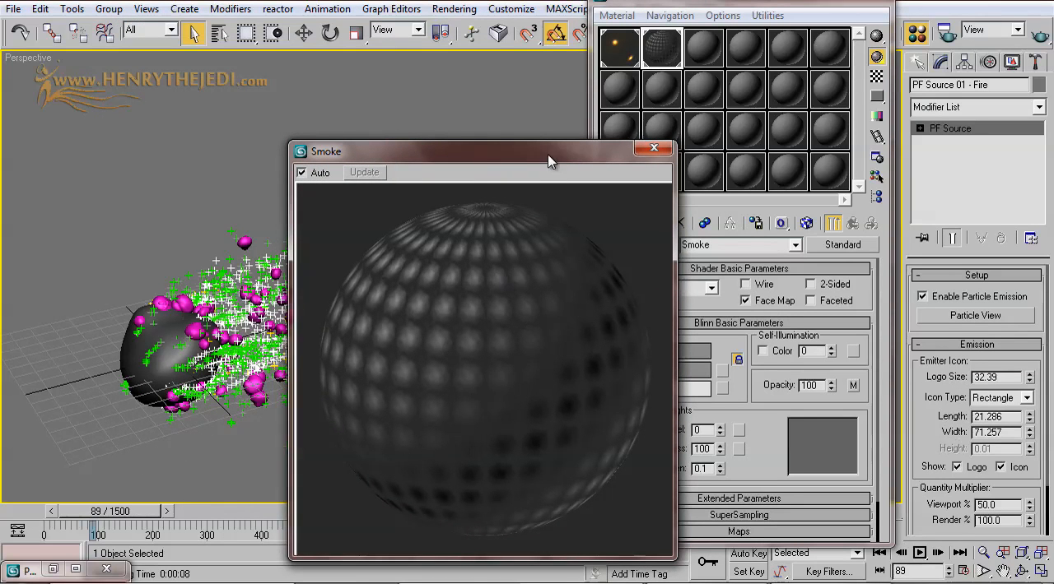
drag(549, 154, 472, 118)
click(810, 285)
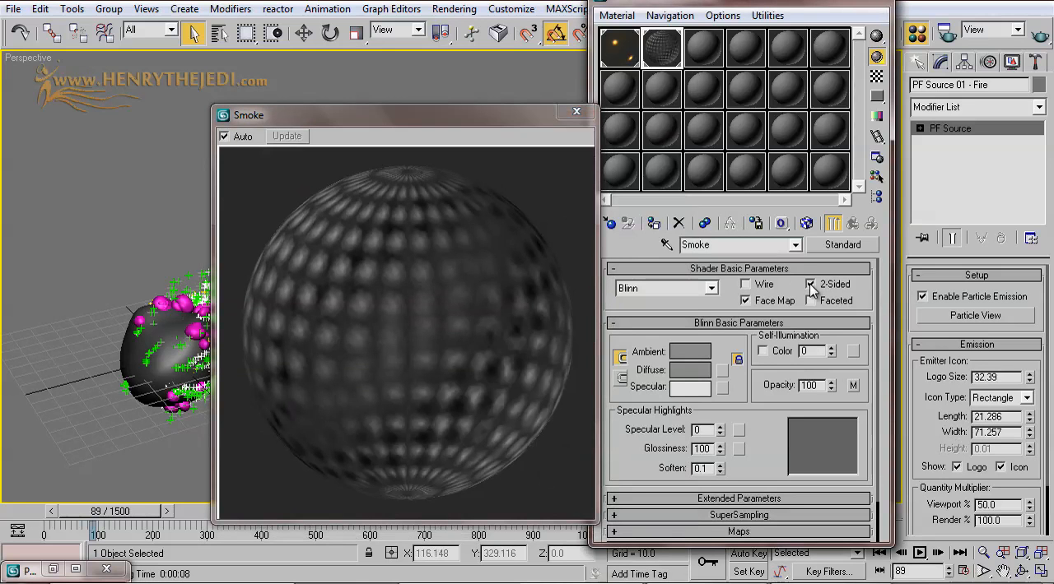
Step: Set the Smoke material's base Opacity to 0 and the amount of its Opacity map to 40
drag(768, 392, 765, 310)
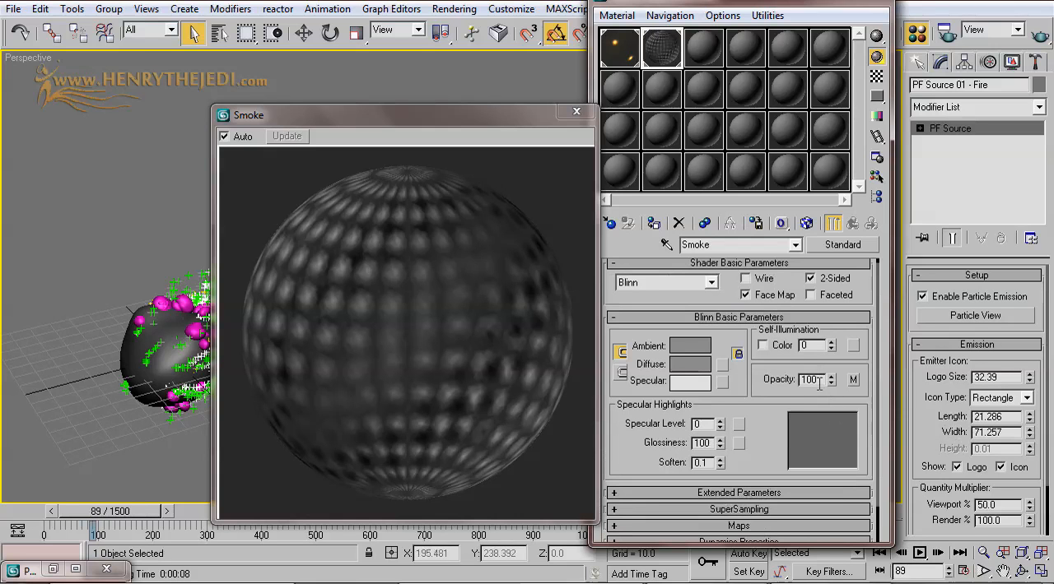
scroll(786, 387, down, 2)
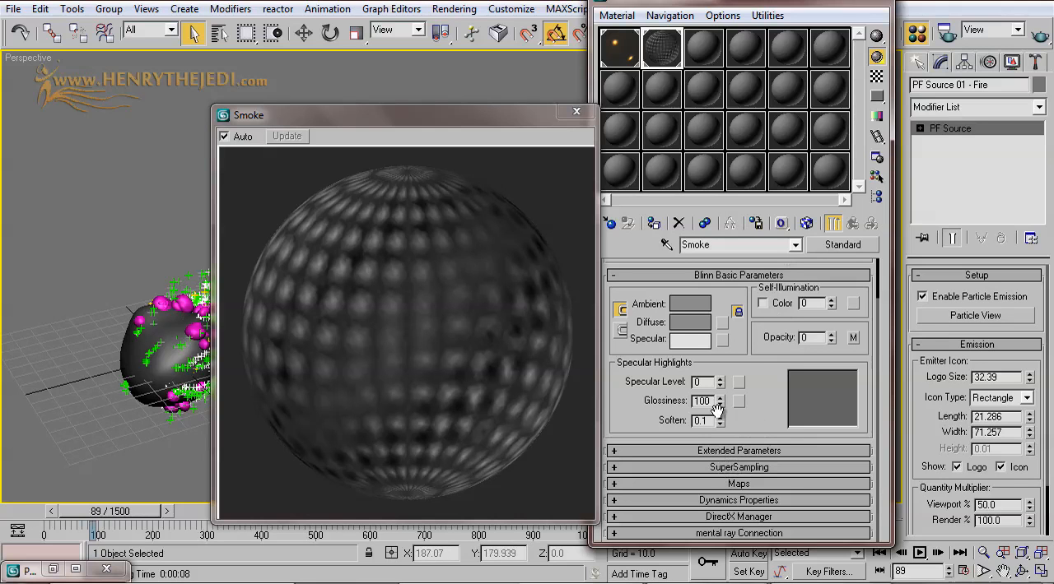
click(753, 484)
scroll(699, 453, up, 5)
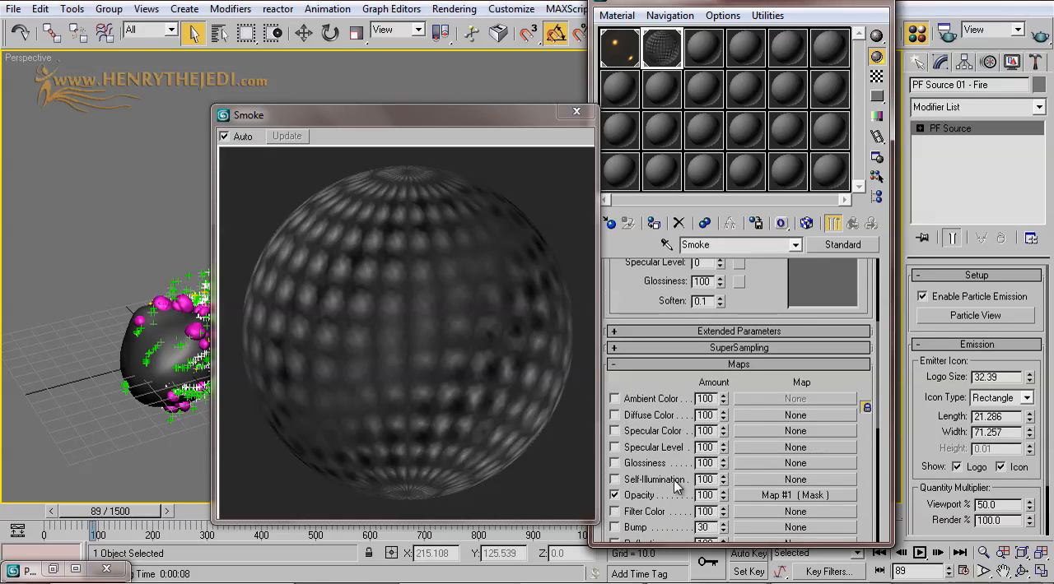
scroll(654, 436, down, 2)
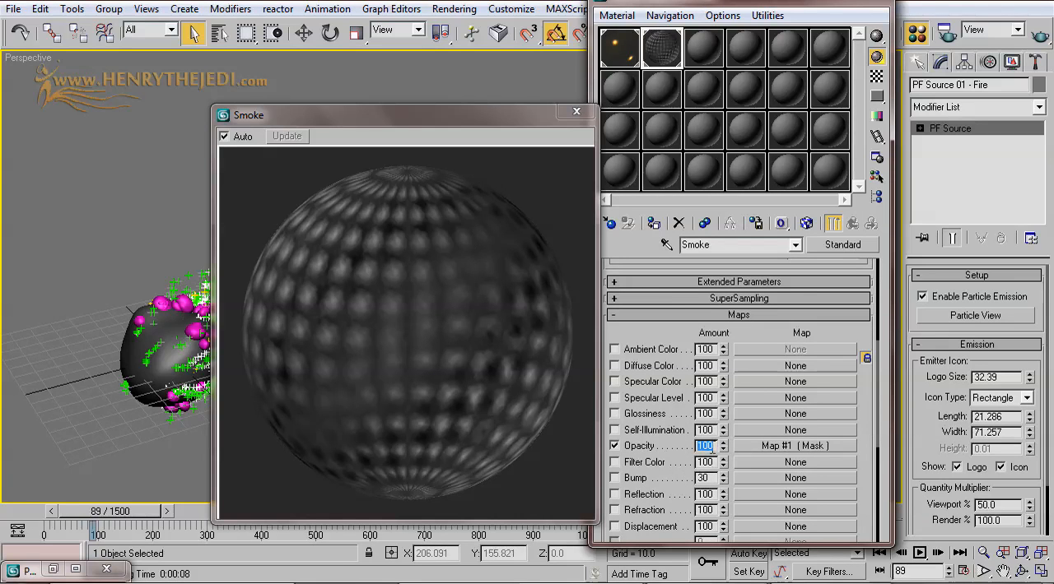
click(711, 446)
text(40)
key(Return)
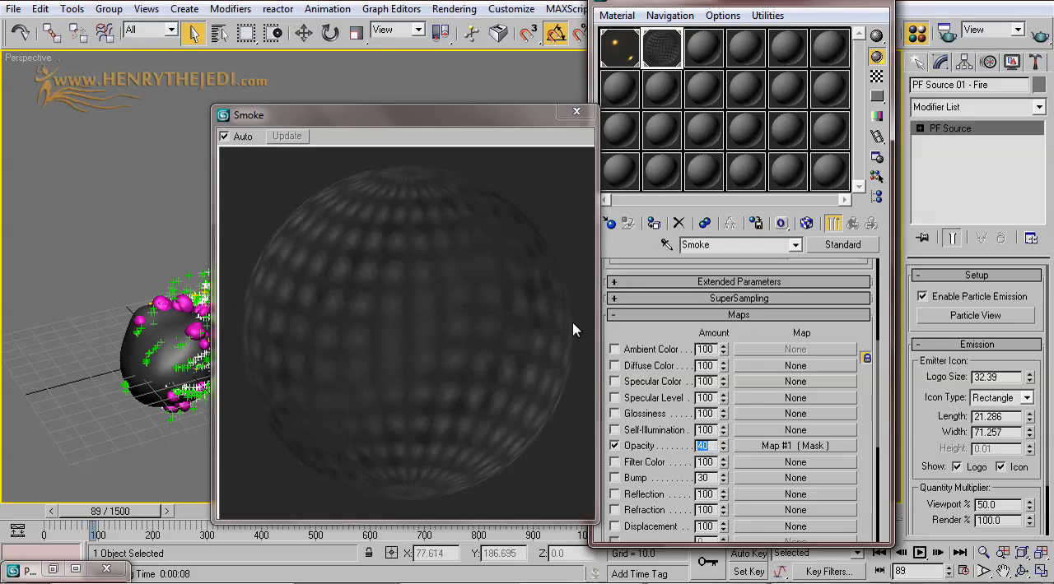
scroll(638, 332, up, 5)
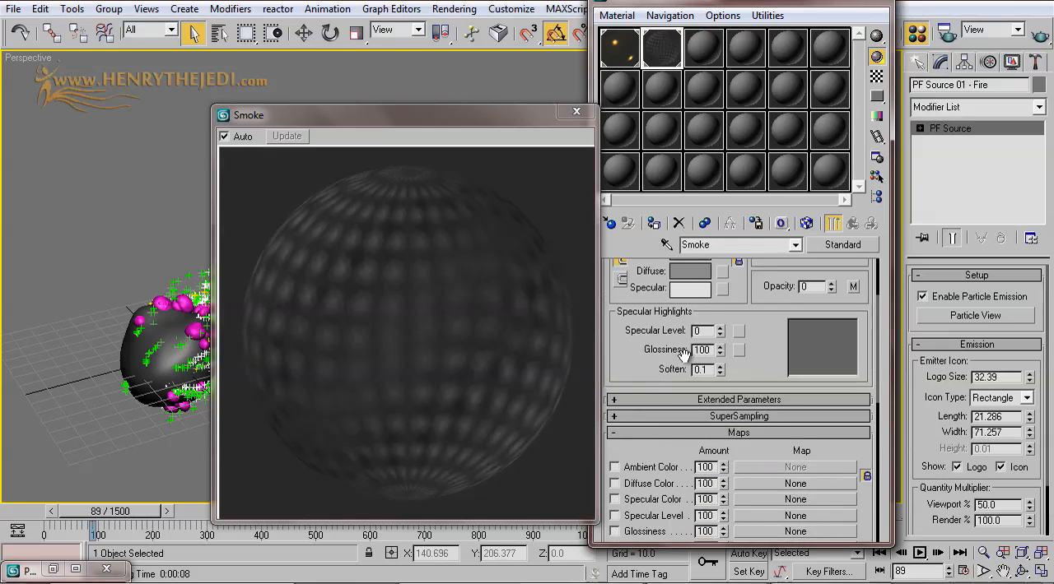
scroll(682, 360, up, 4)
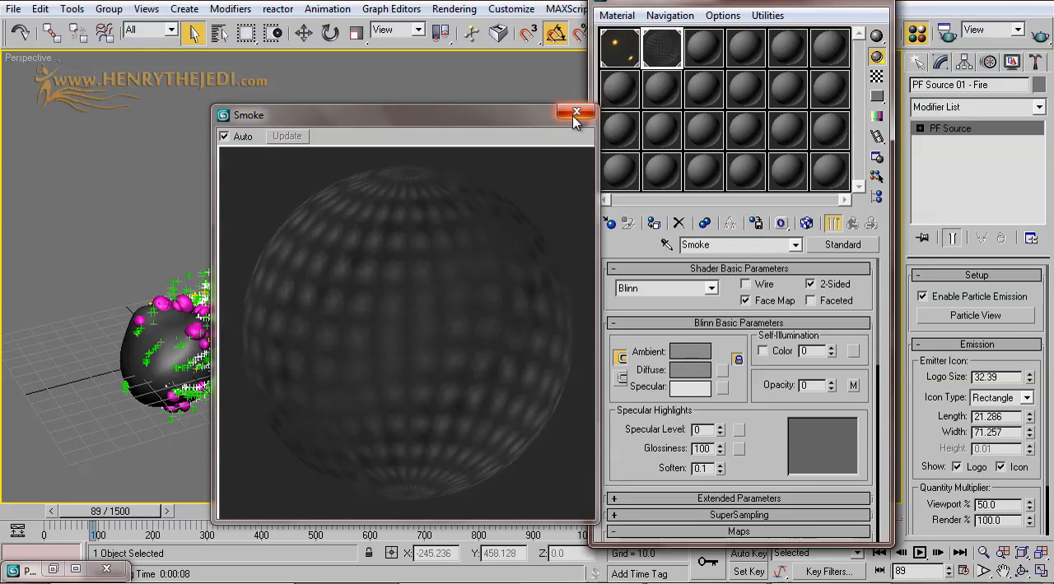
Step: Clear the Particle View and material windows away and render the perspective view at frame 89
click(53, 569)
middle_drag(484, 151, 362, 164)
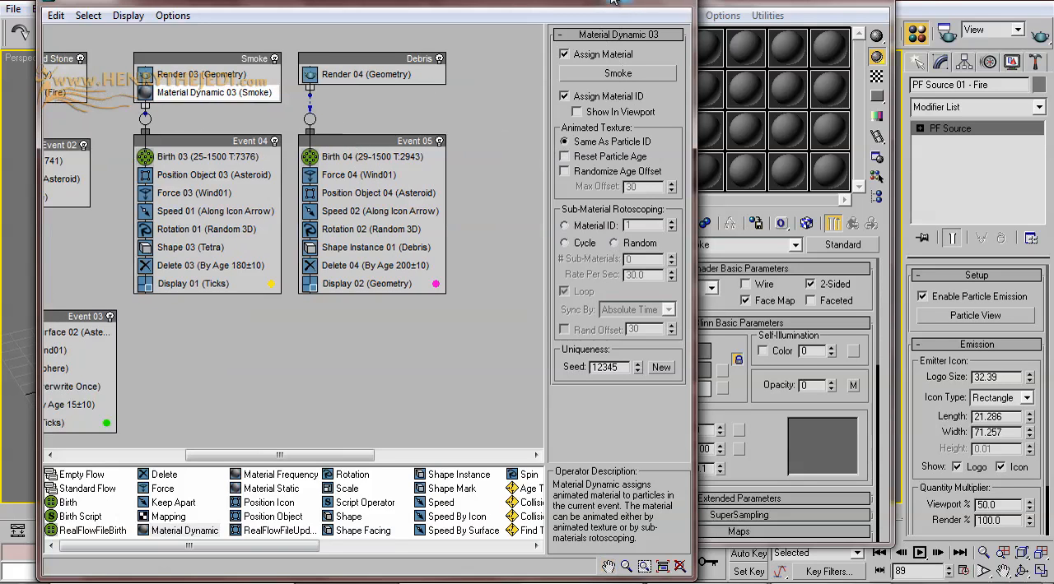
click(614, 2)
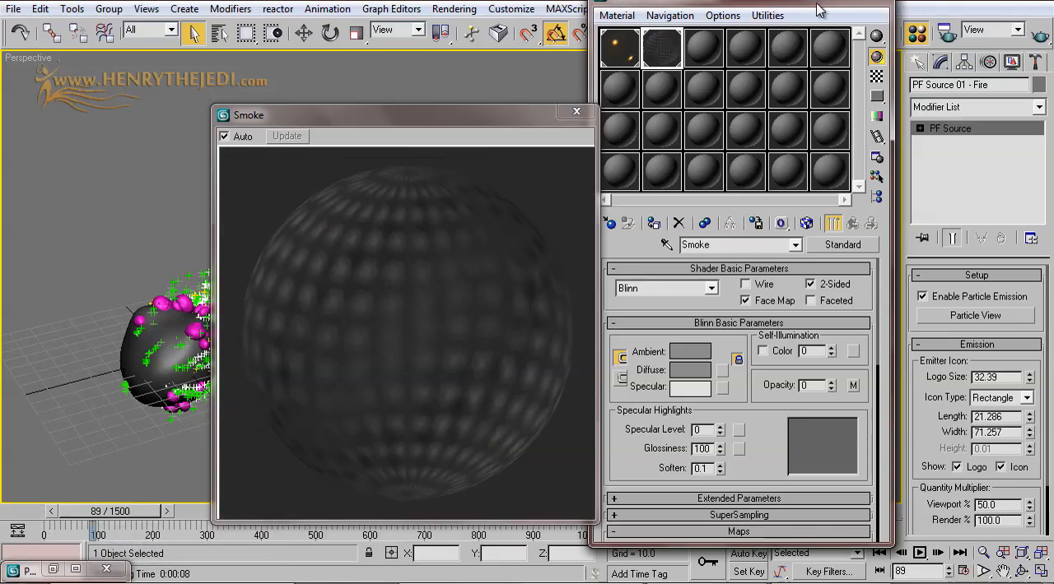
click(816, 4)
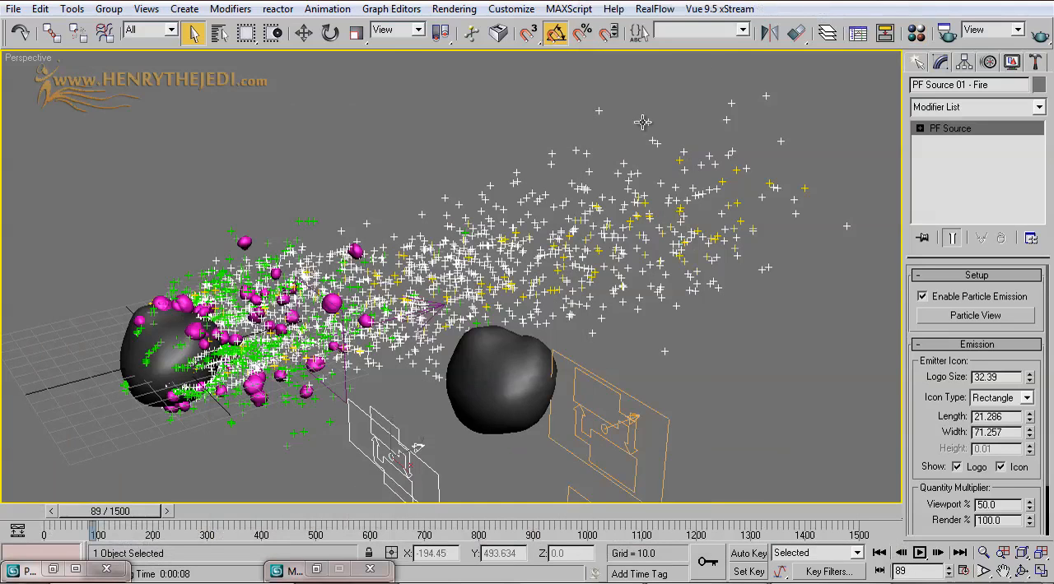
click(1040, 35)
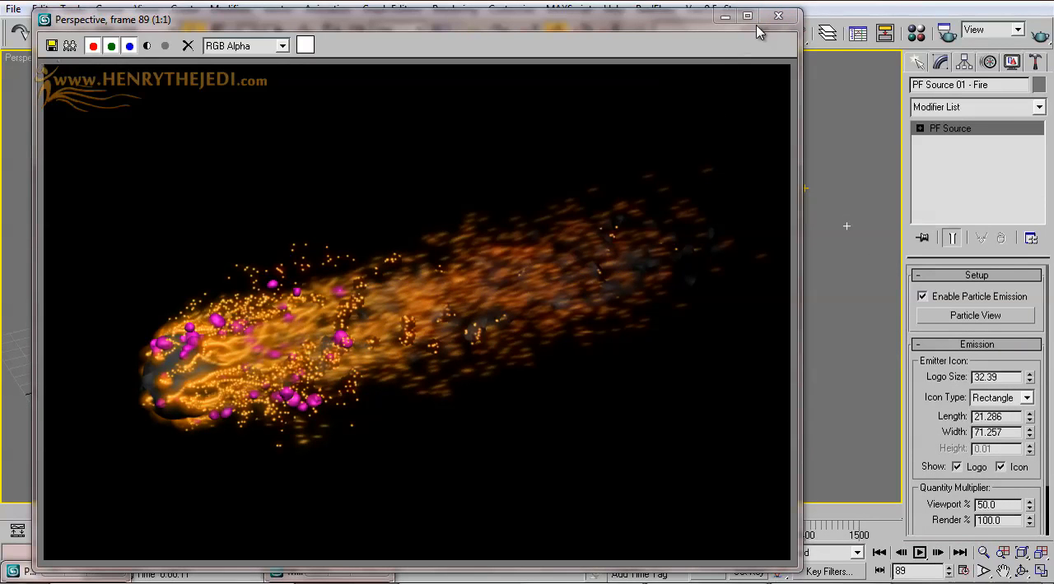
click(778, 16)
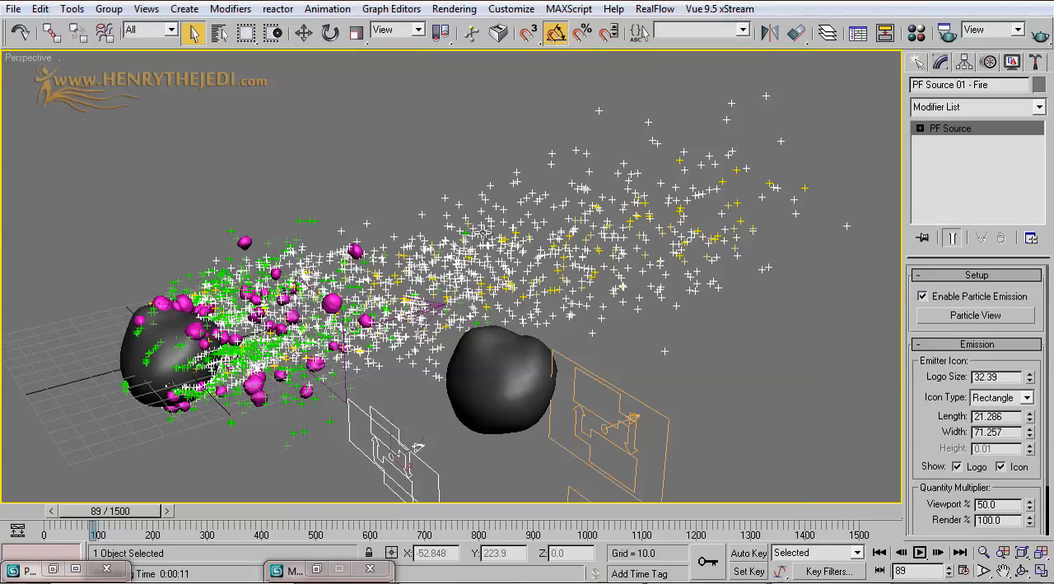
Step: Reframe the perspective view around the asteroid and its particle trail, and create a camera from that view
middle_drag(391, 308, 470, 282)
click(1021, 572)
drag(554, 309, 558, 326)
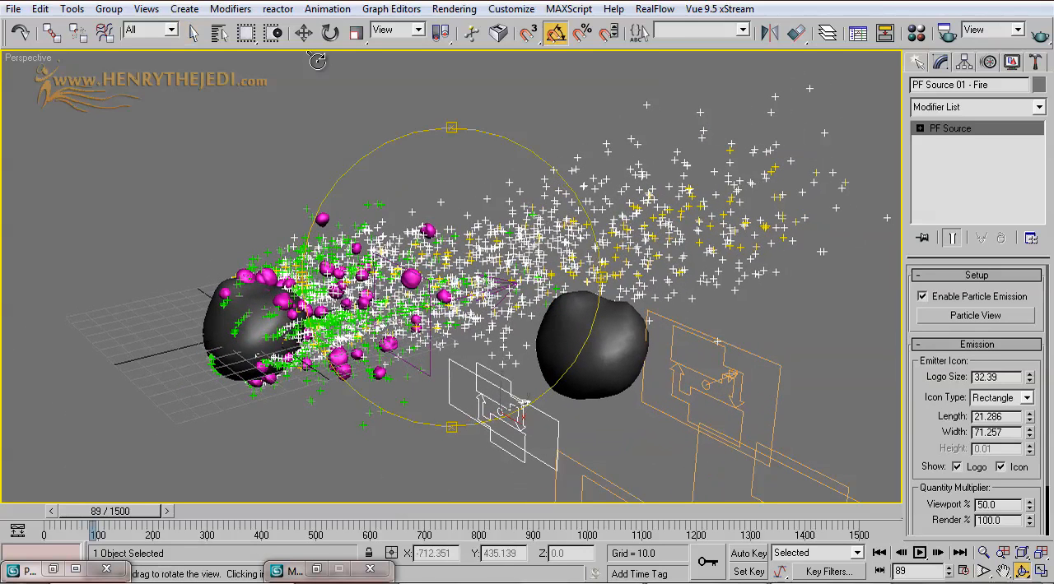
click(194, 31)
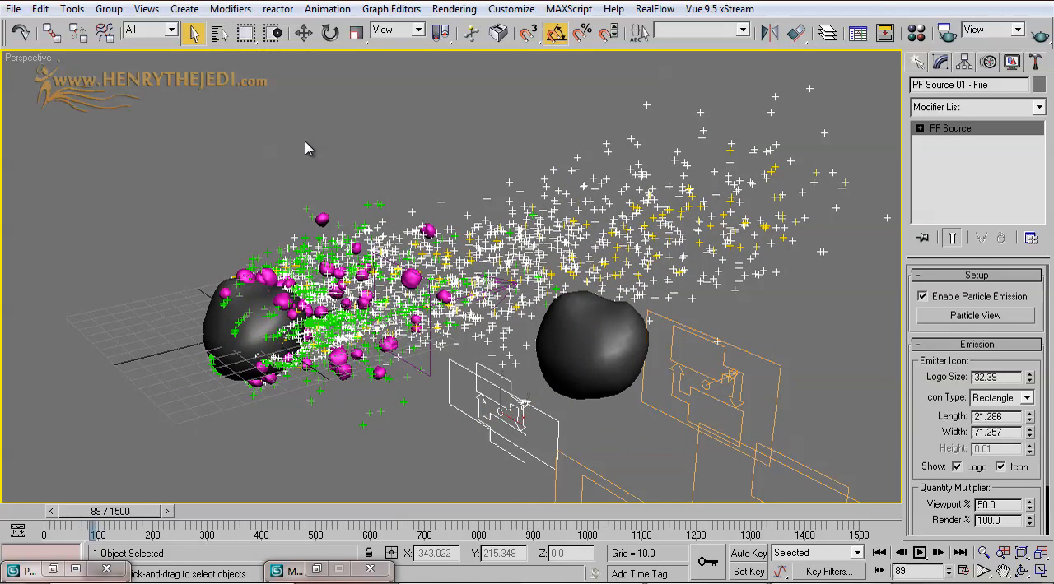
click(146, 9)
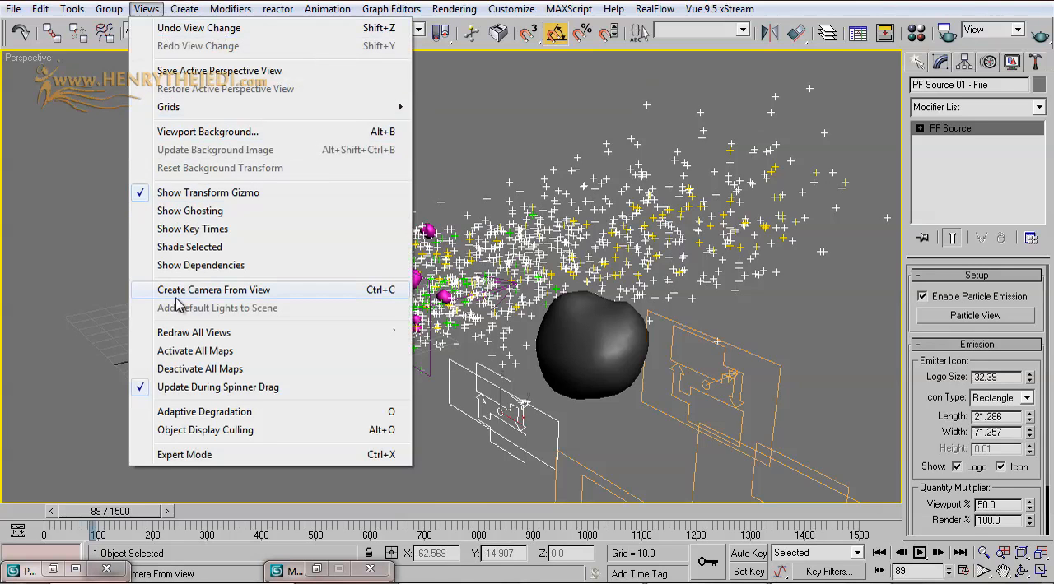
click(373, 291)
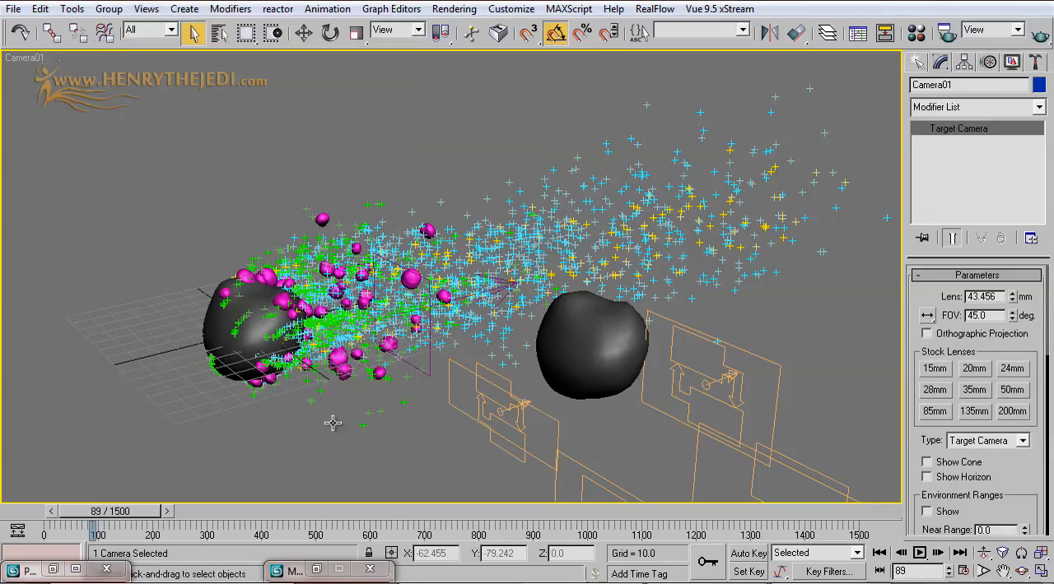
Step: Dolly the new camera slightly closer to the asteroid and its trail
click(984, 553)
drag(628, 381, 633, 359)
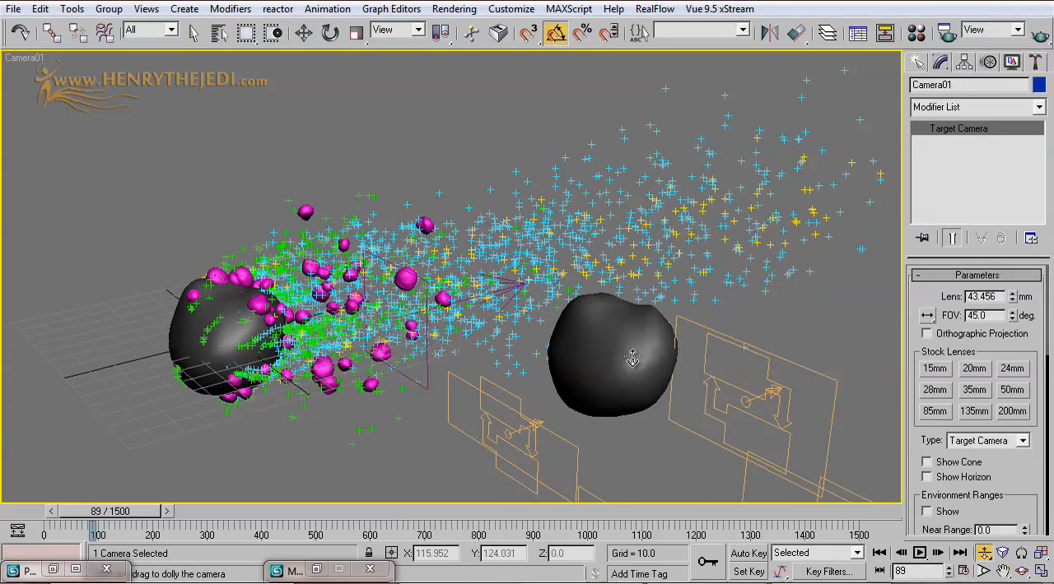
click(194, 41)
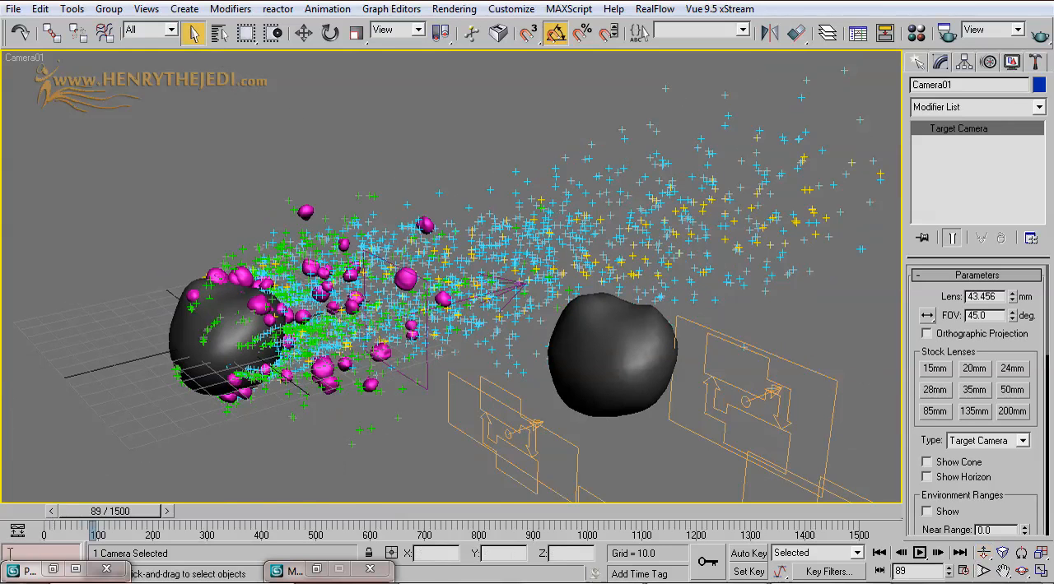
Step: Add a Shape Facing operator to the Smoke flow's event and delete that event's Tetra Shape operator
click(25, 570)
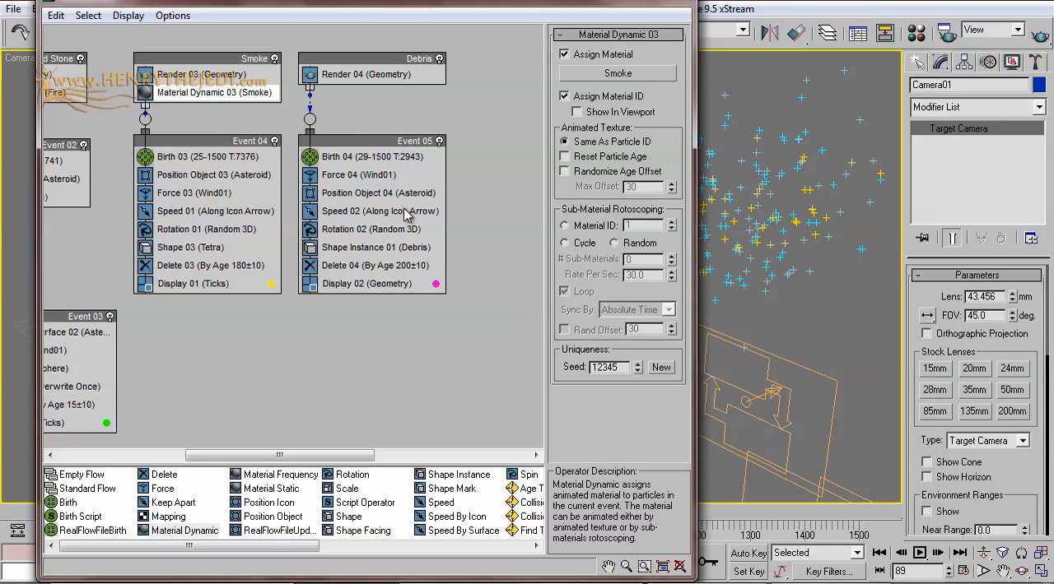
drag(280, 547, 304, 551)
click(356, 531)
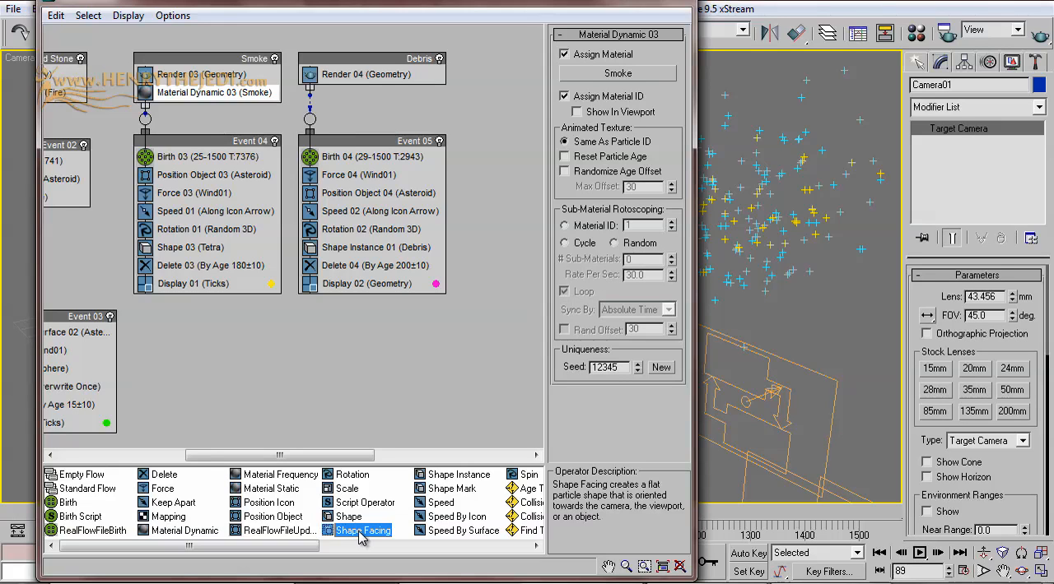
drag(360, 537, 200, 268)
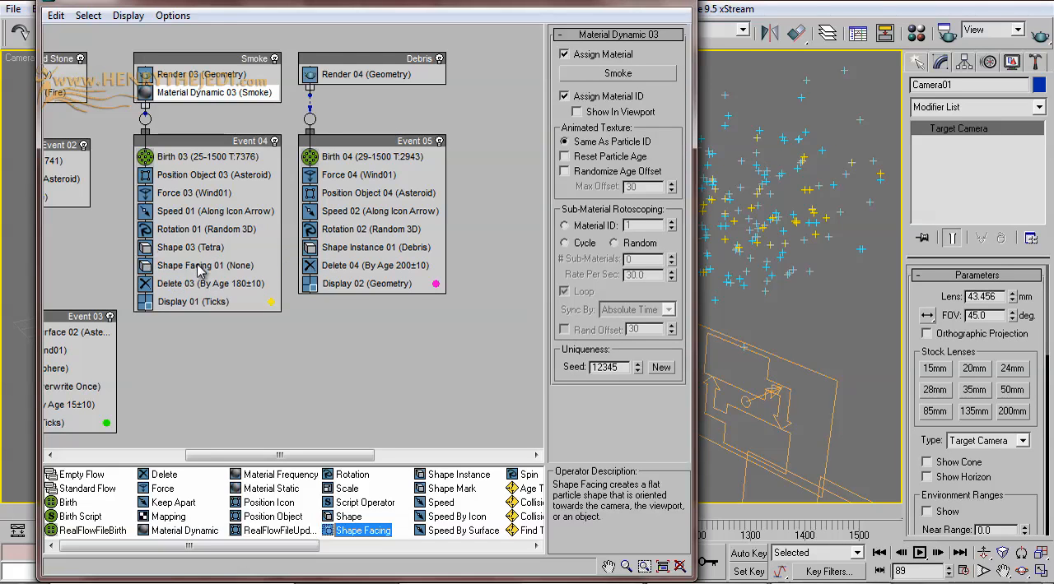
click(205, 250)
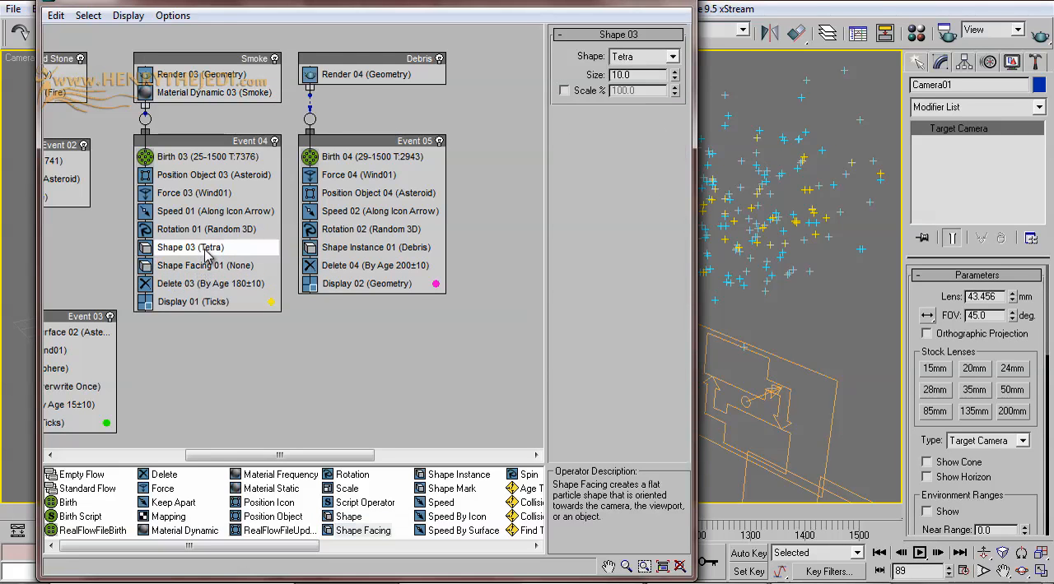
right_click(205, 252)
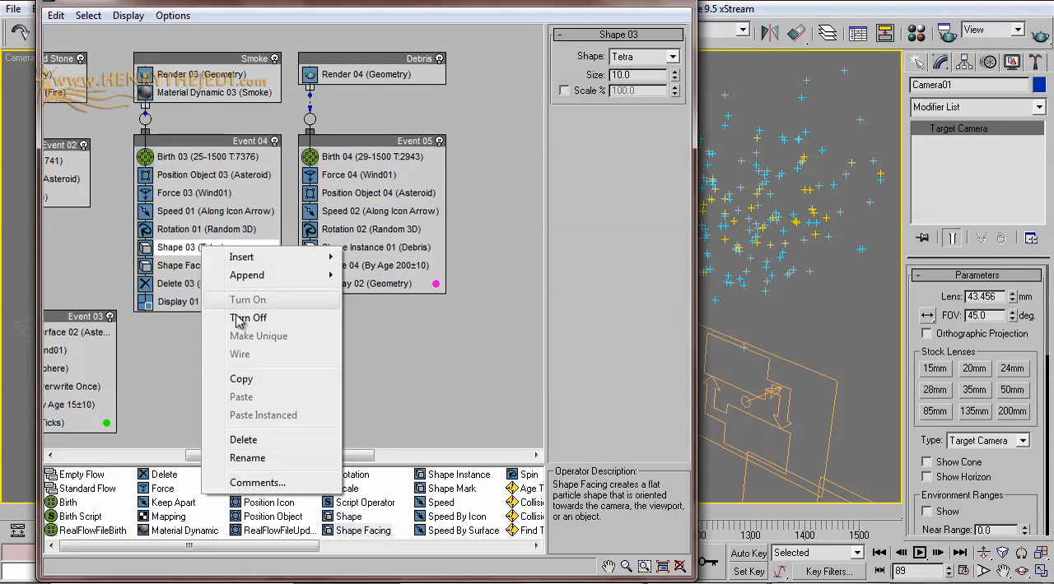
click(280, 441)
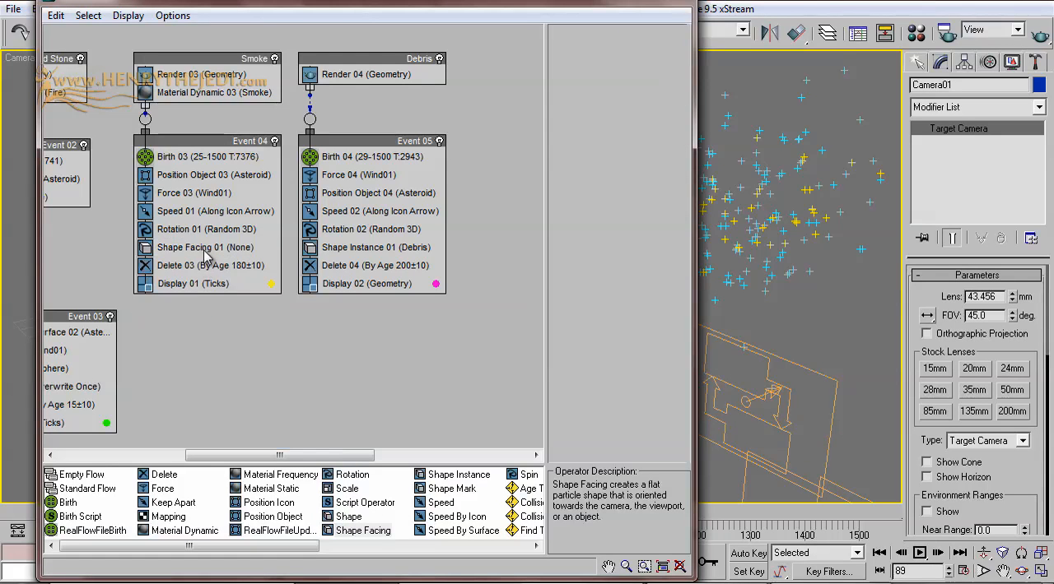
Step: Make the Smoke flow's Shape Facing operator look at Camera01
click(206, 250)
click(638, 70)
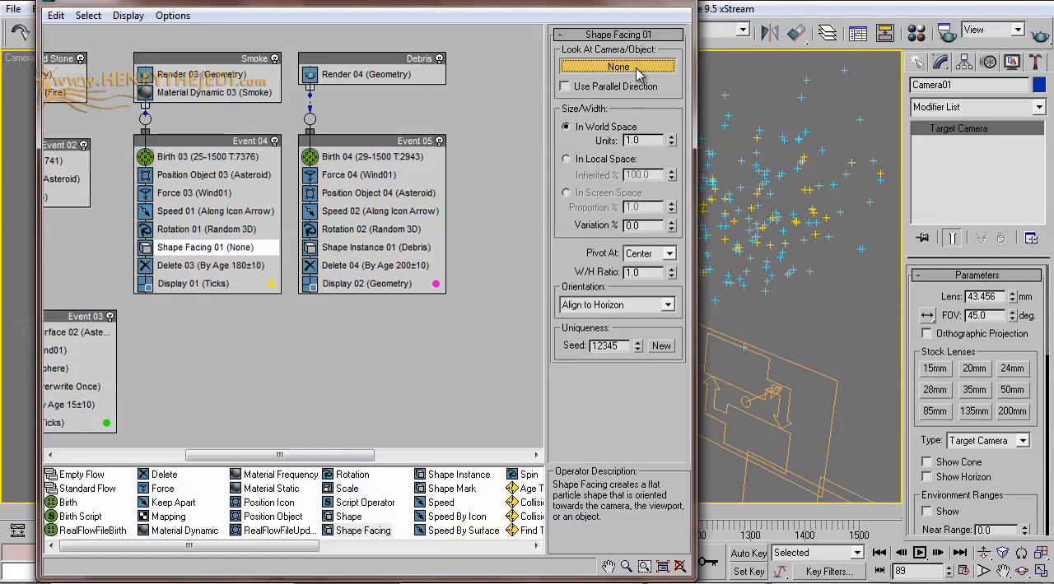
drag(582, 3, 618, 137)
click(219, 32)
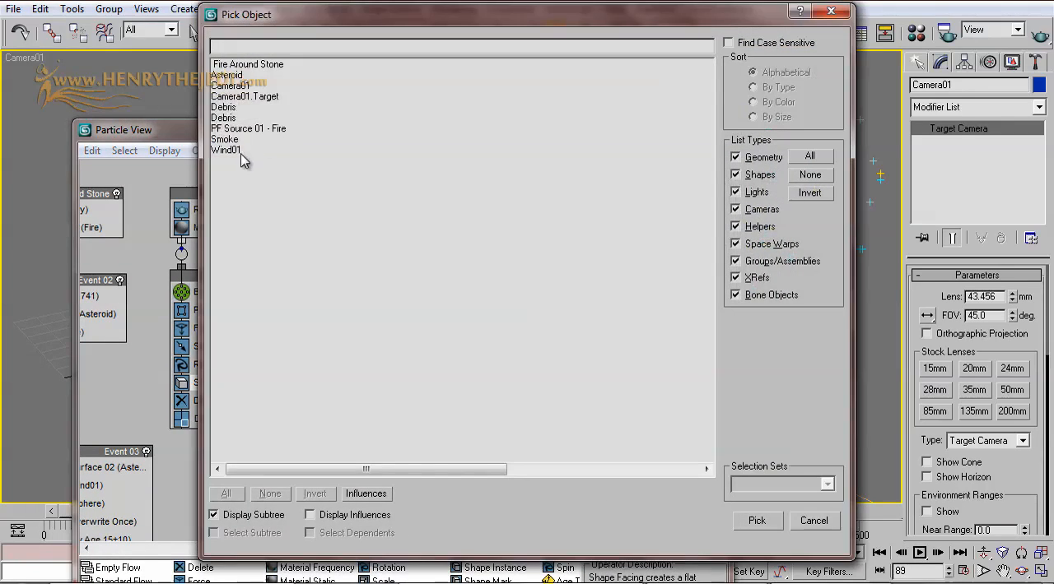
click(225, 87)
double_click(225, 88)
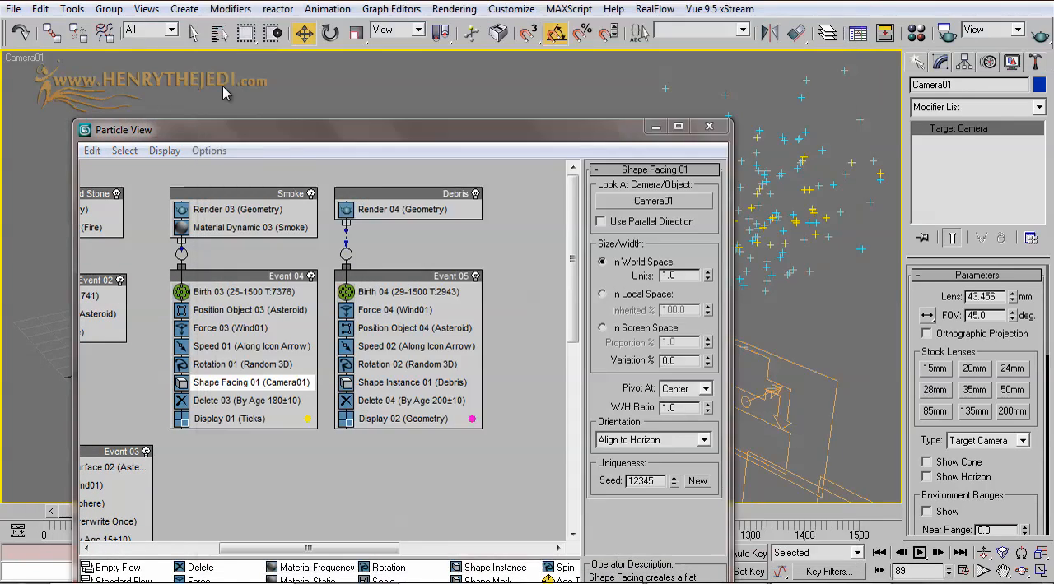
Step: Set the Shape Facing operator's world-space size to 20 units and render the camera view
drag(424, 117, 556, 91)
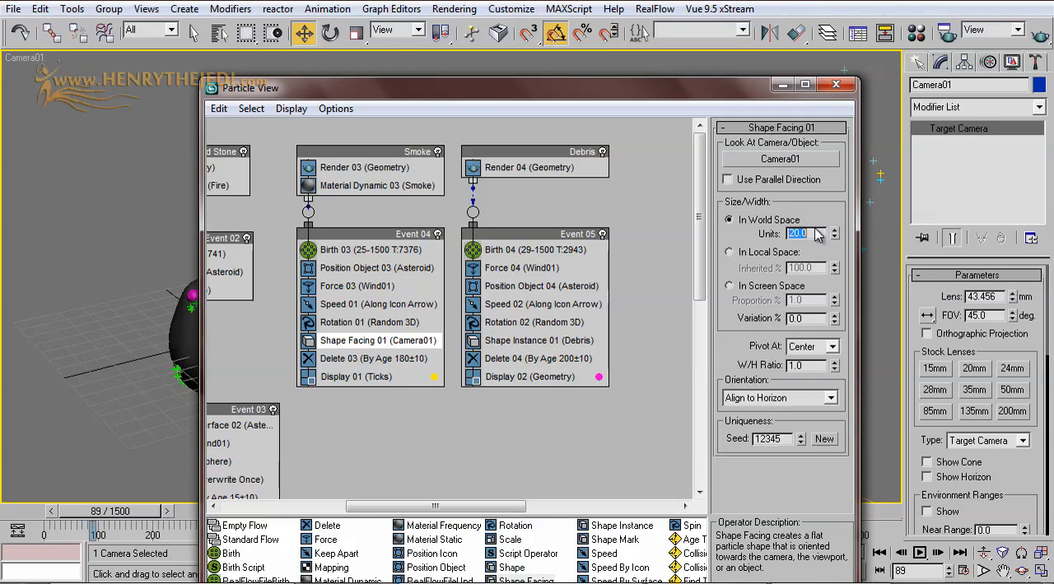
click(781, 84)
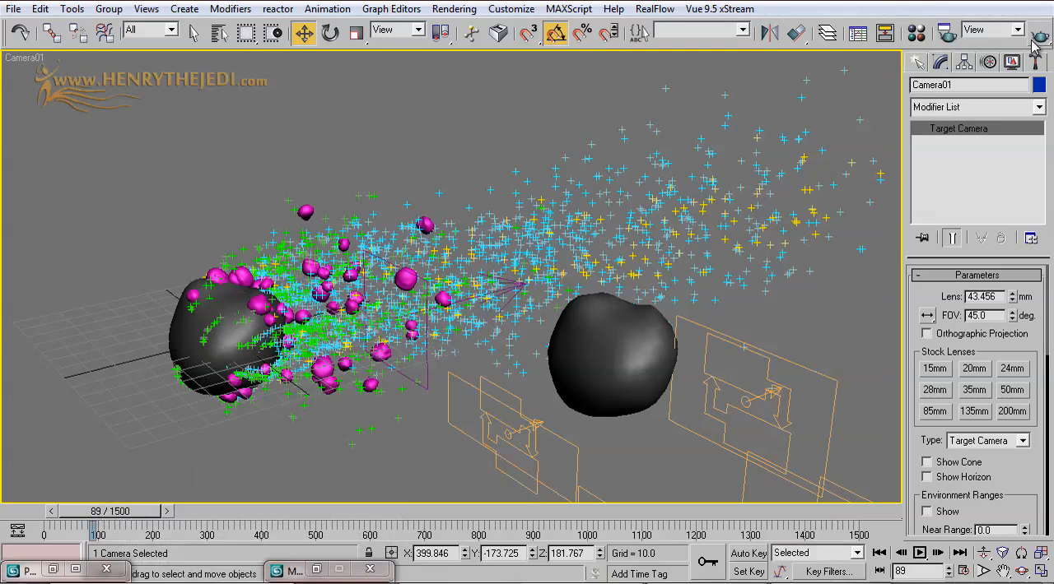
click(1038, 36)
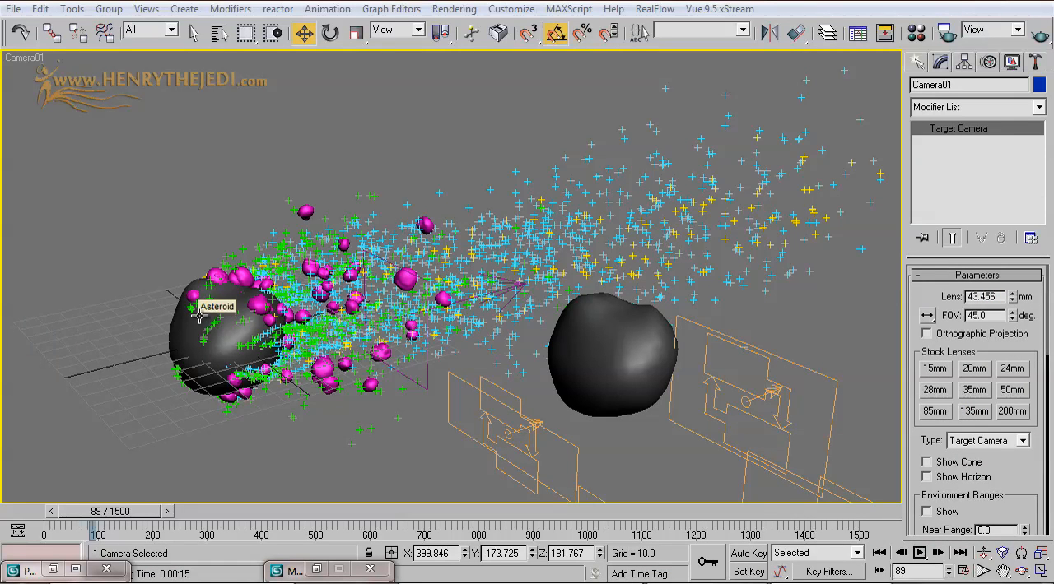
Step: Assign an unused material, named Asteroid and made 2-Sided, to the asteroid at the head of the particle trail
click(171, 325)
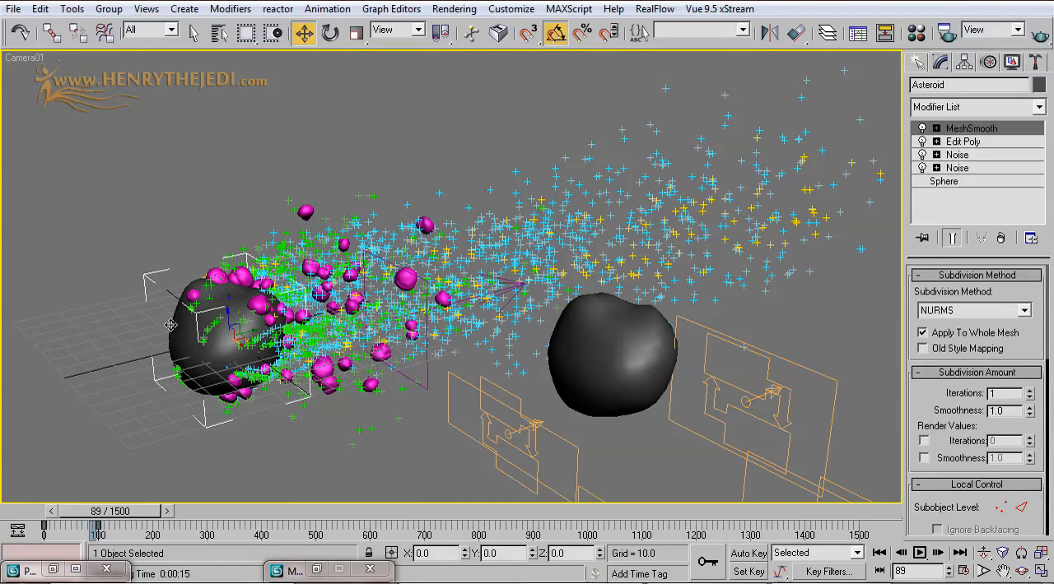
key(m)
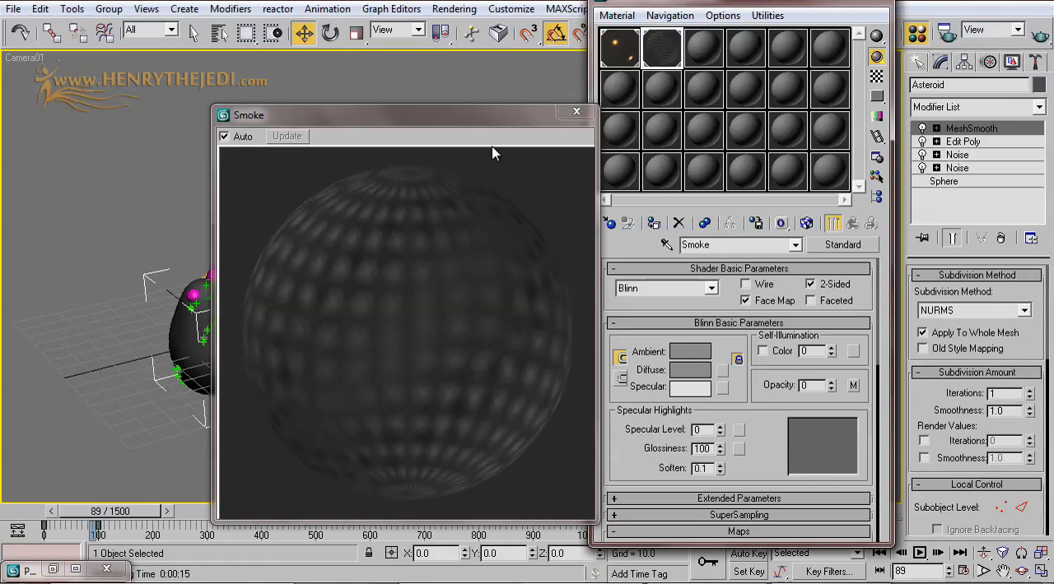
click(576, 111)
click(700, 51)
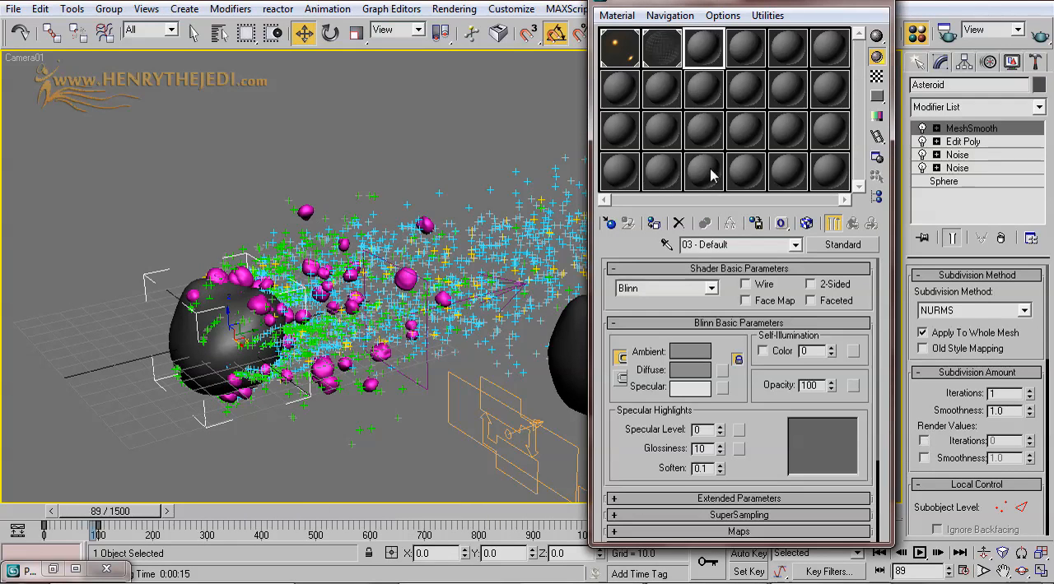
drag(730, 246, 630, 247)
text(Asteroid)
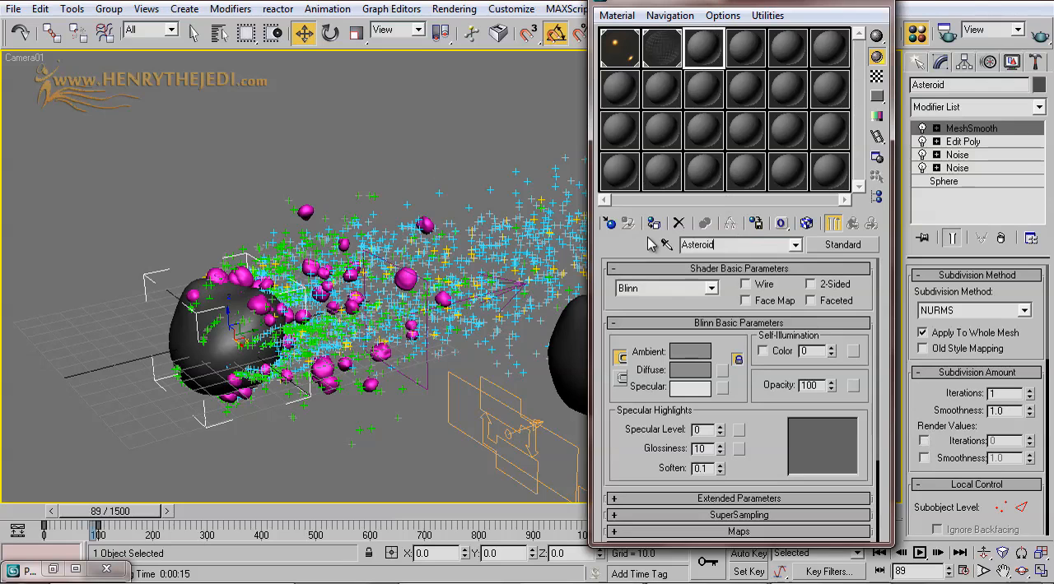
click(823, 284)
click(652, 227)
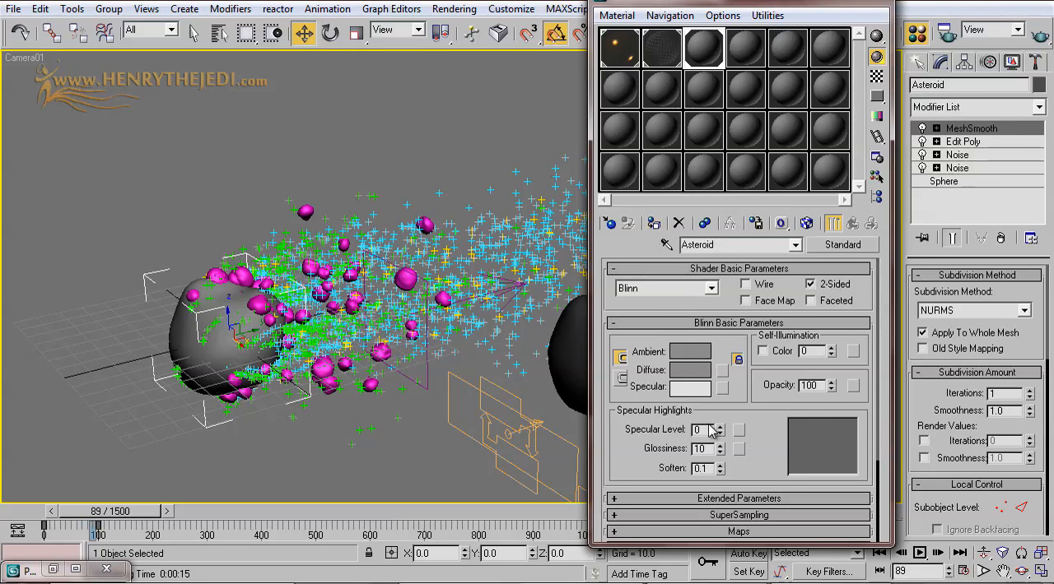
Step: Set the Asteroid material's Specular Level to 45 and open its enlarged preview clear of the material settings
drag(721, 437, 722, 396)
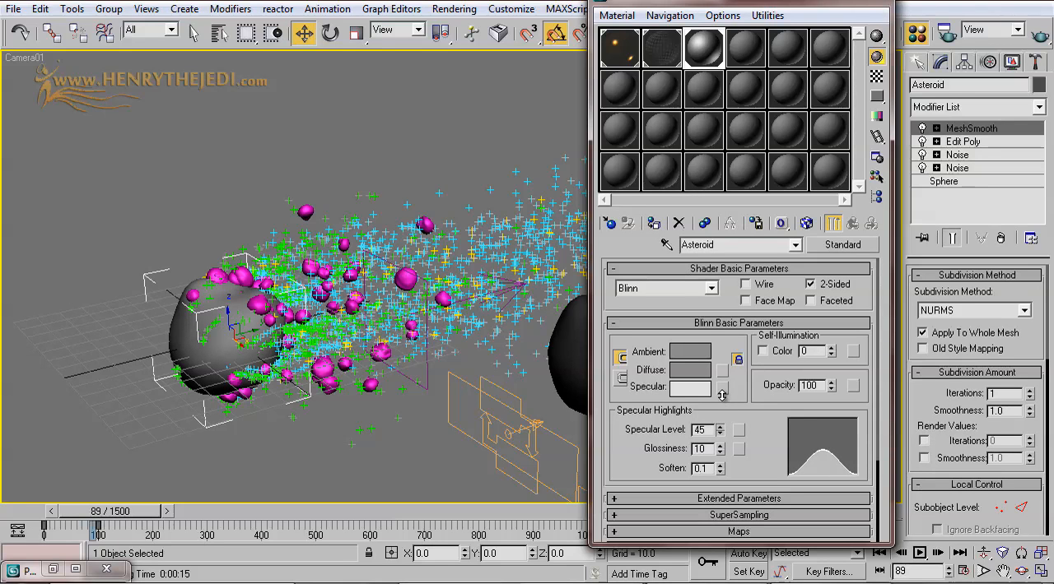
double_click(713, 47)
drag(591, 116, 573, 58)
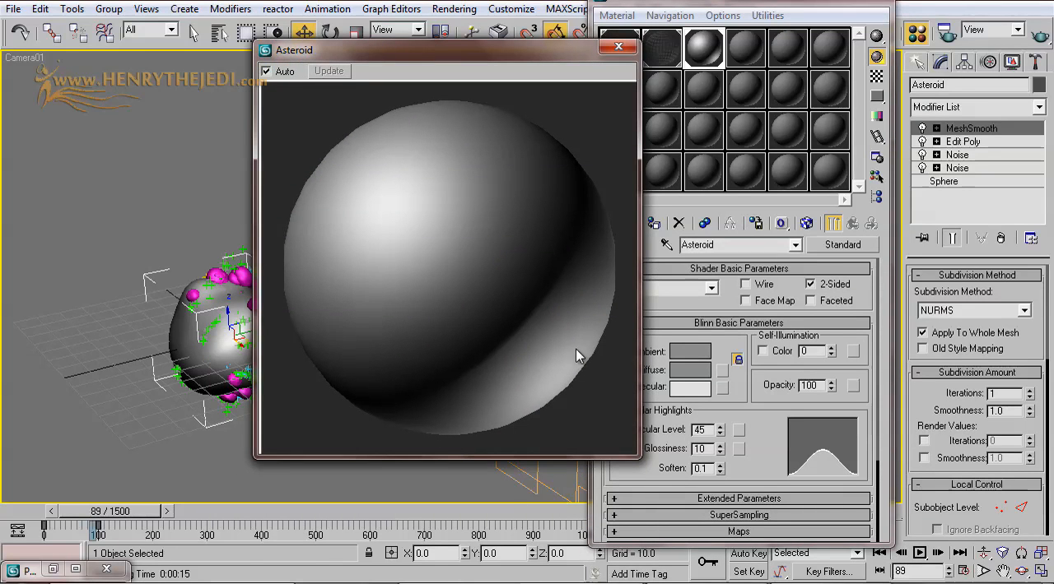
drag(548, 64, 434, 163)
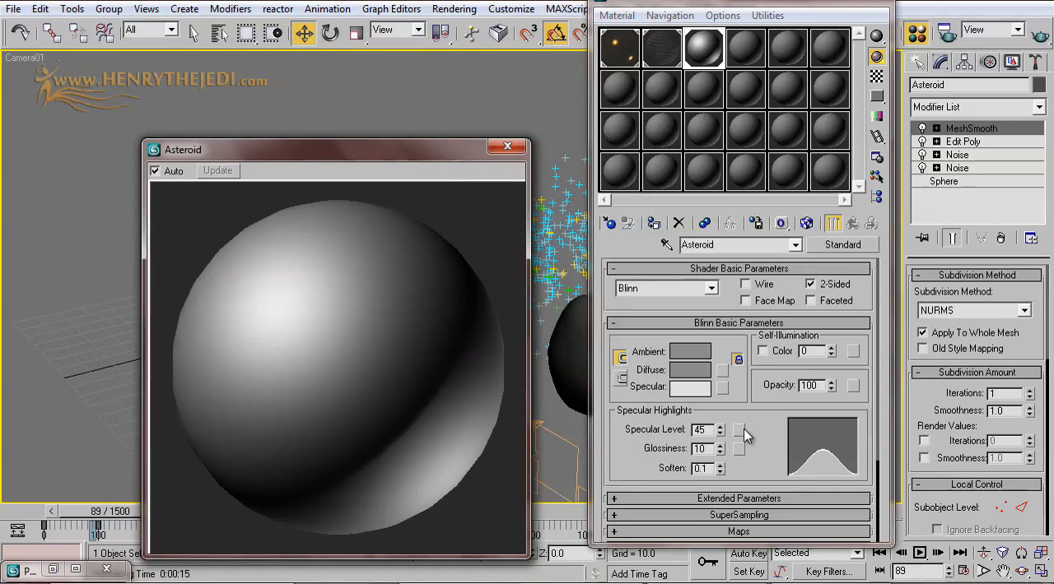
Step: Load a Smoke map into the Asteroid material's Diffuse color and move the enlarged preview off the asteroid
click(724, 371)
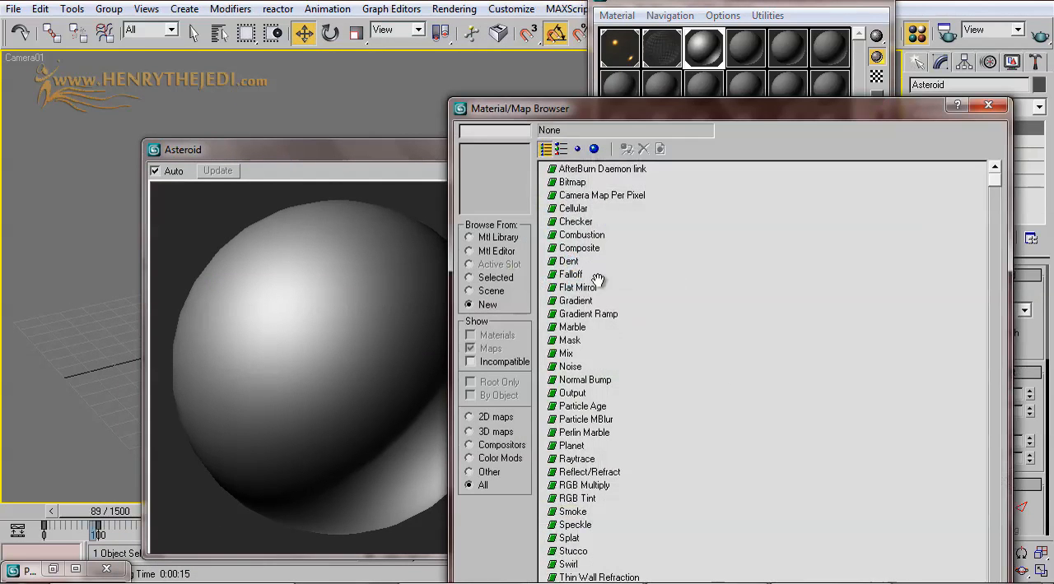
click(576, 513)
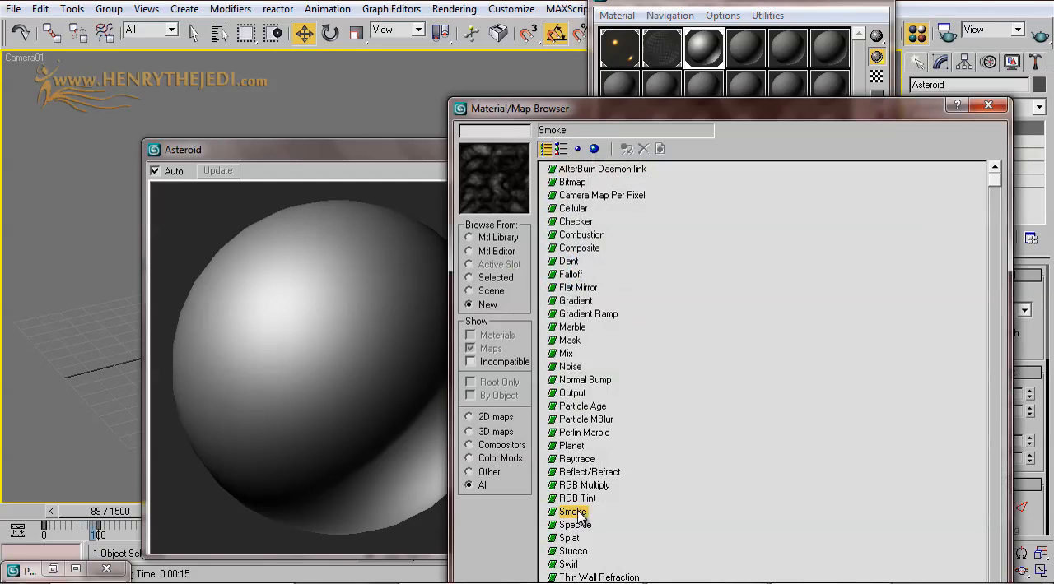
double_click(576, 513)
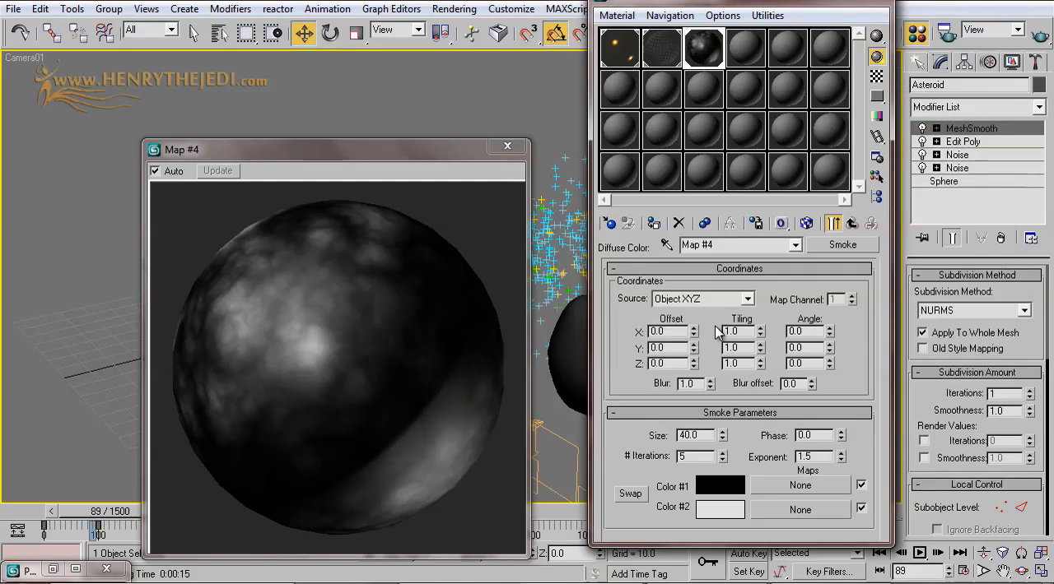
drag(418, 148, 684, 123)
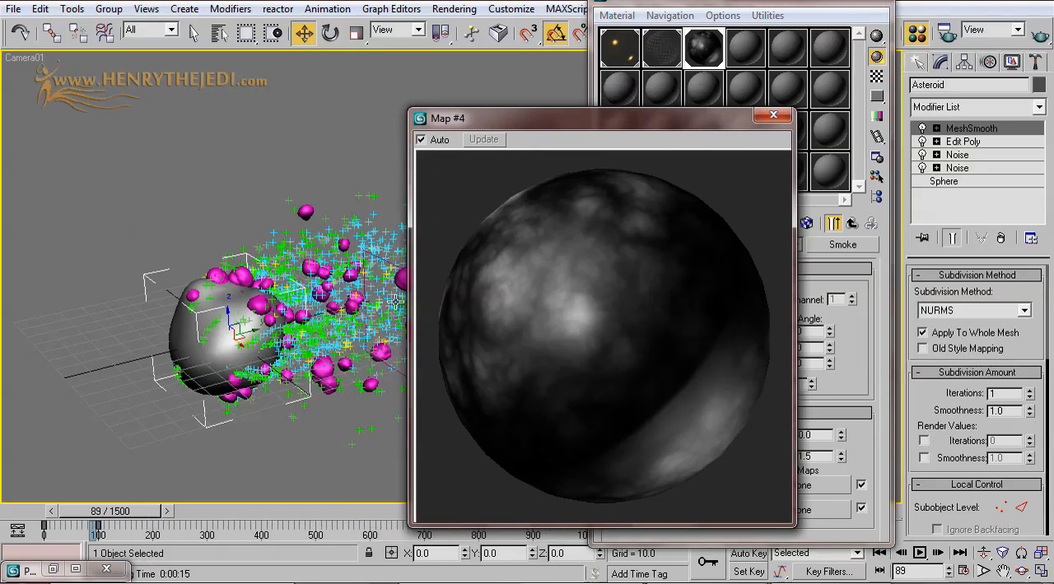
Step: Move the enlarged preview clear of the map settings, show the Smoke map in the viewport and set its Size to 58.7
drag(666, 124, 443, 108)
click(807, 223)
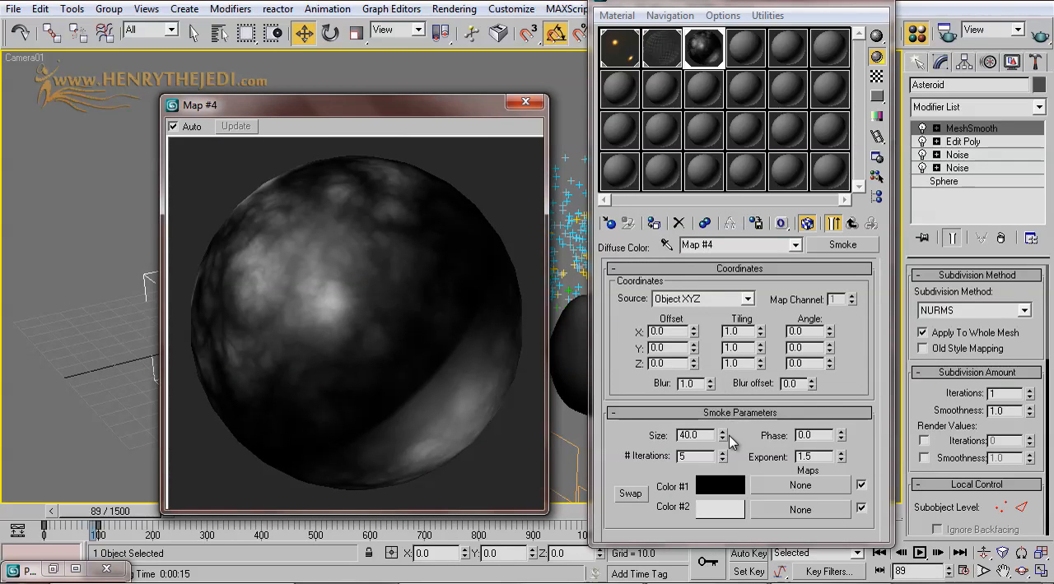
drag(723, 437, 740, 315)
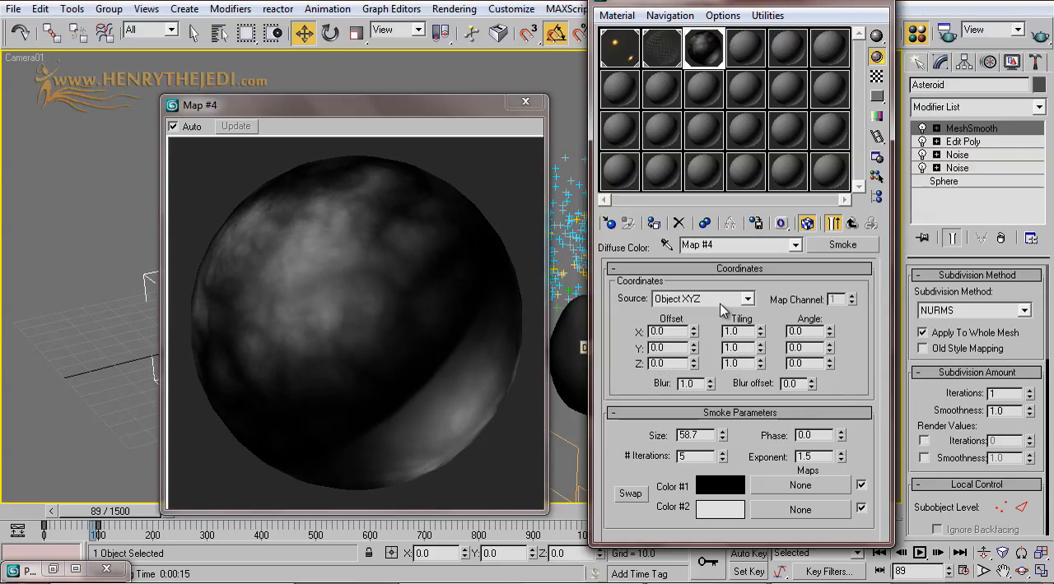
Step: Copy the Asteroid material's Diffuse Color Smoke map into its Bump slot as an Instance
click(853, 225)
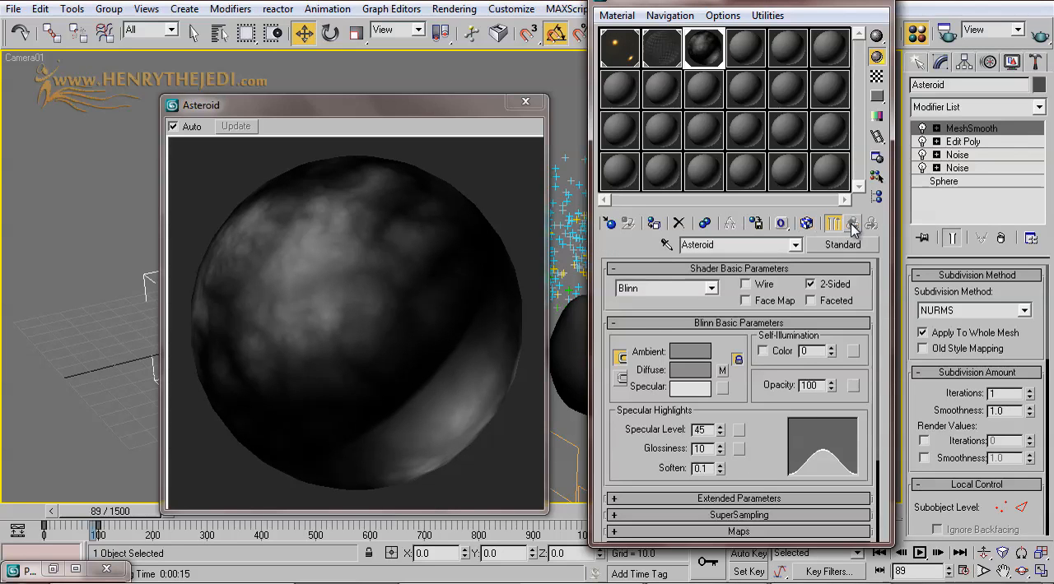
scroll(761, 444, down, 3)
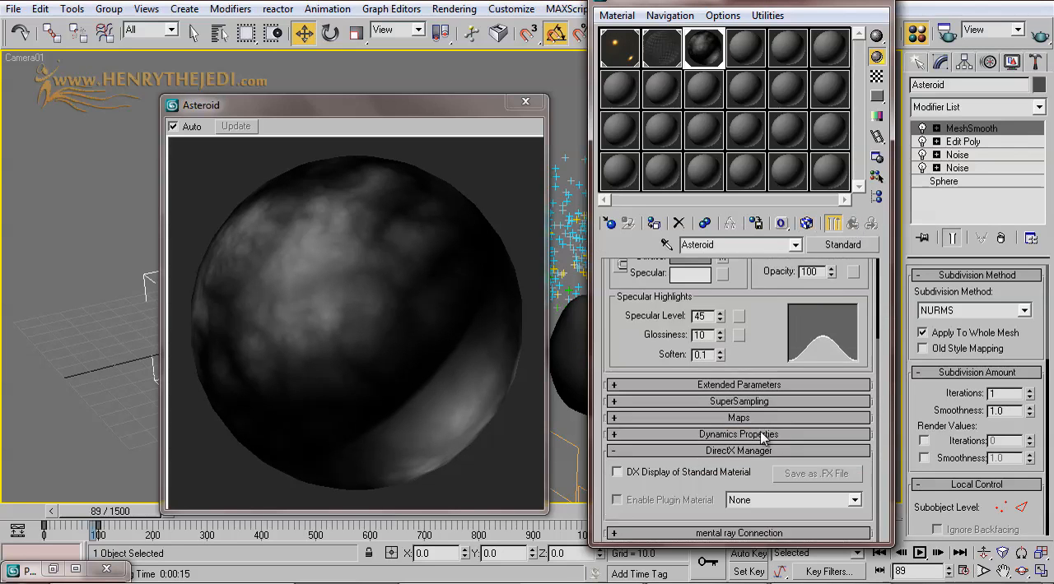
click(760, 418)
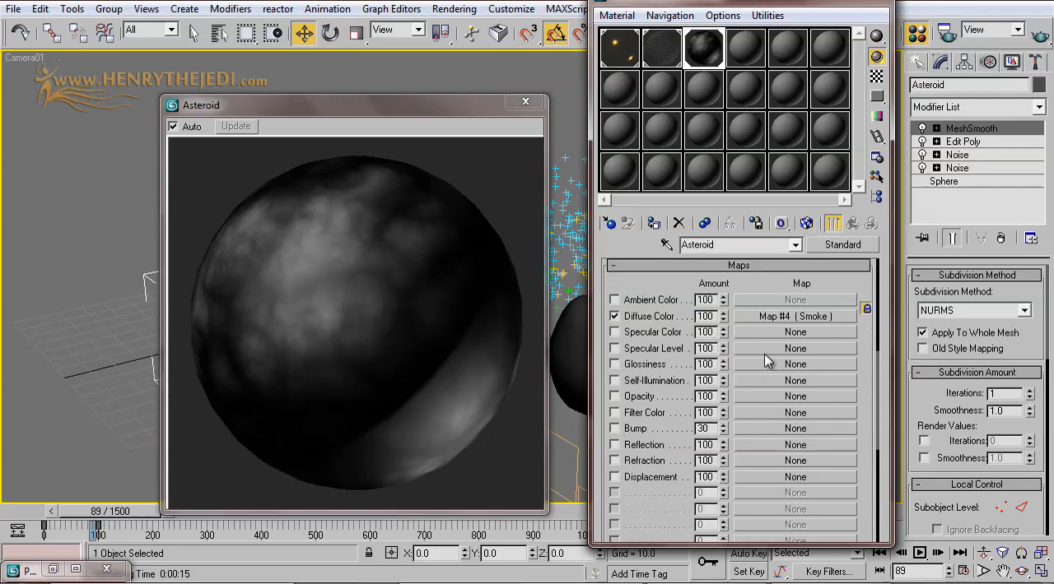
drag(777, 318, 742, 429)
click(718, 252)
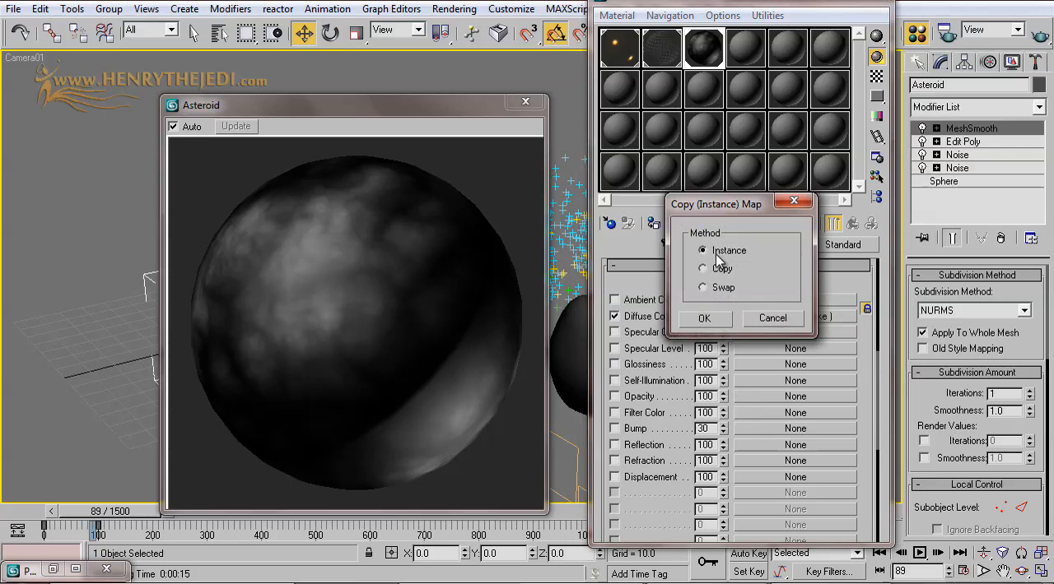
click(699, 321)
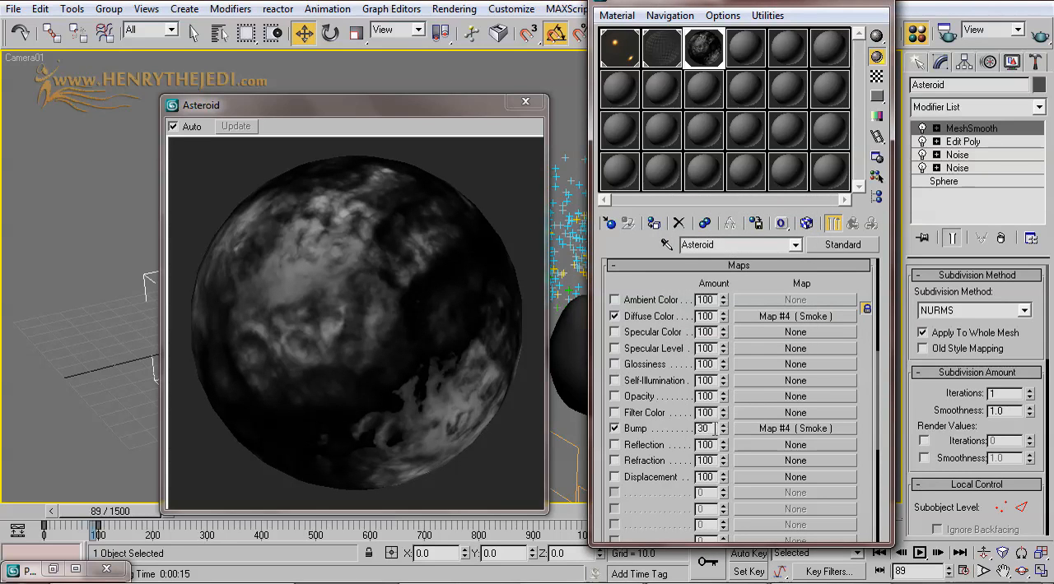
Step: Set the Asteroid material's Bump amount to -607 and close the enlarged preview
drag(724, 430, 716, 14)
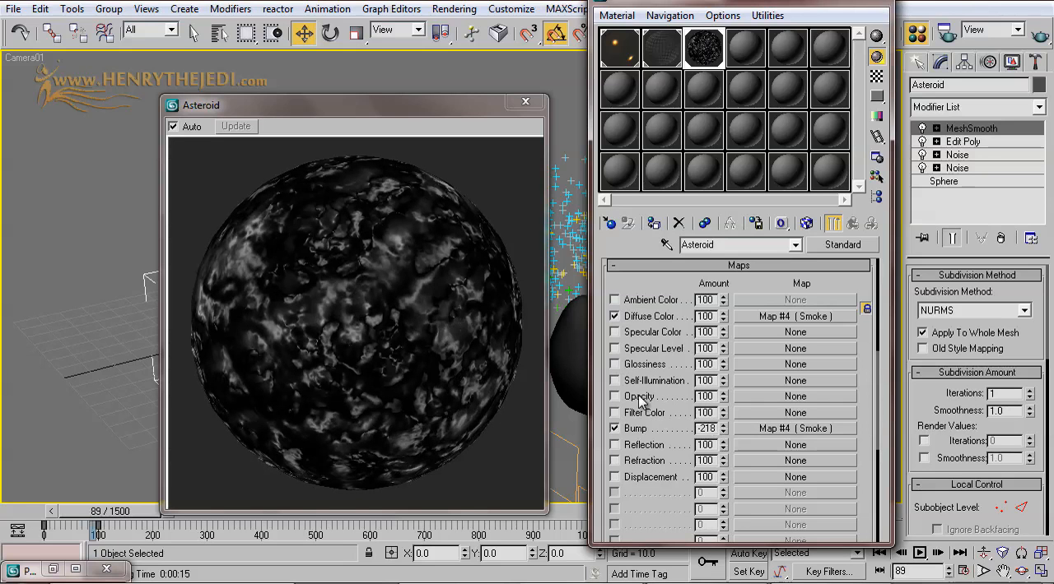
drag(717, 422, 713, 163)
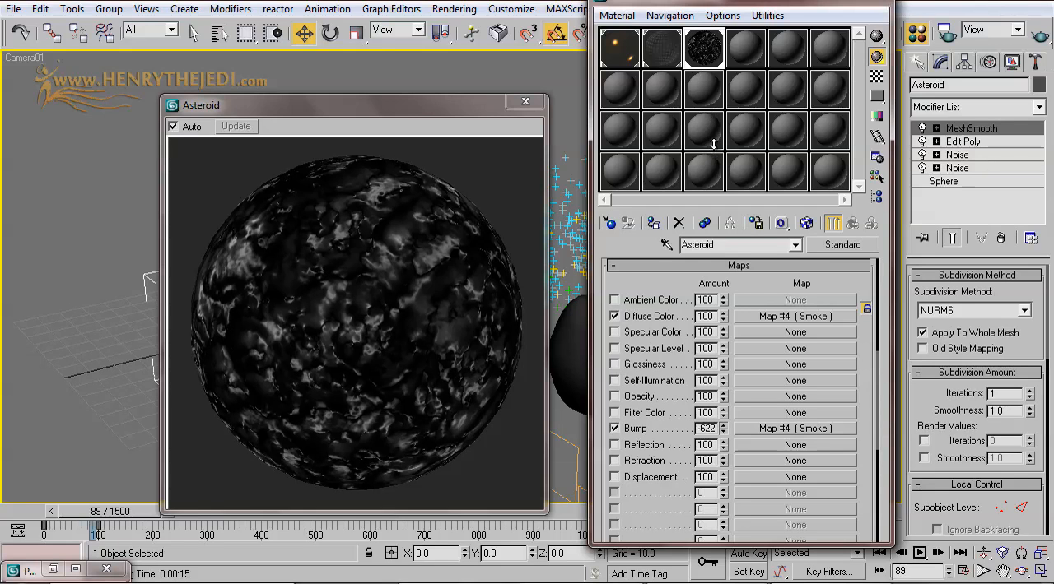
drag(713, 132, 713, 131)
click(358, 307)
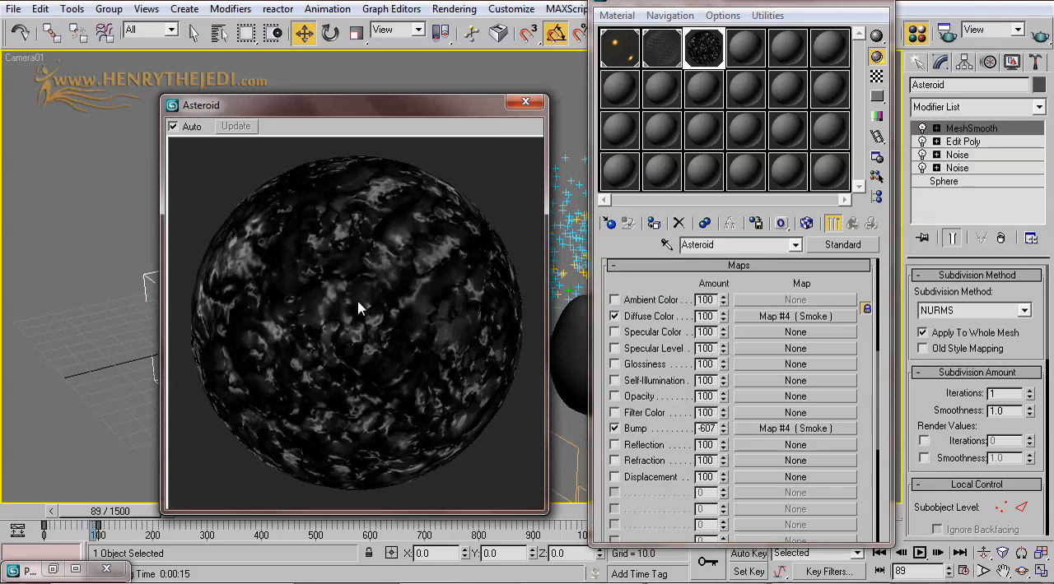
click(525, 101)
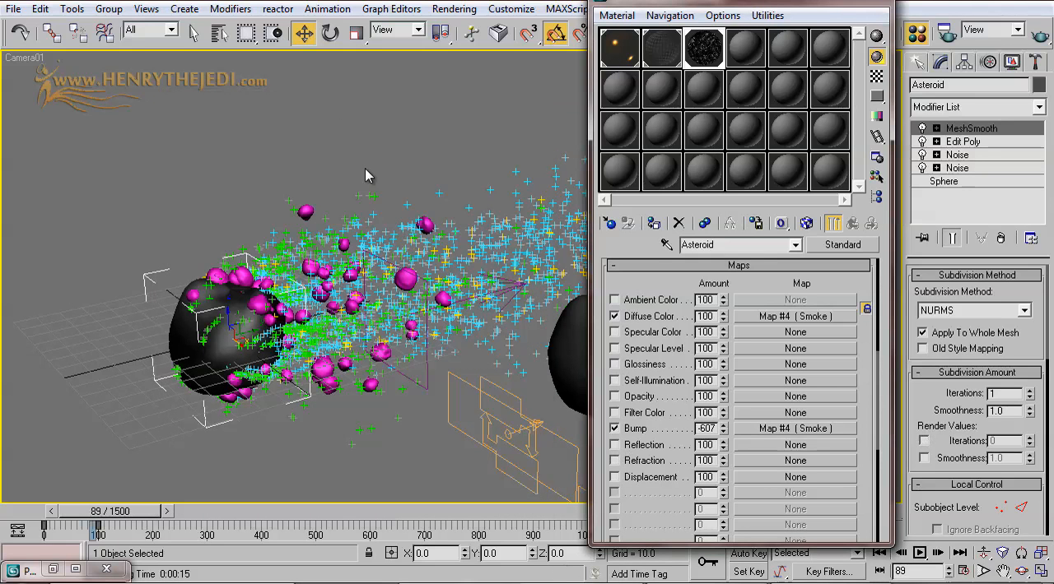
Step: Add a UVW Map modifier with Spherical mapping above MeshSmooth on the asteroid
click(978, 108)
drag(1041, 140, 1045, 441)
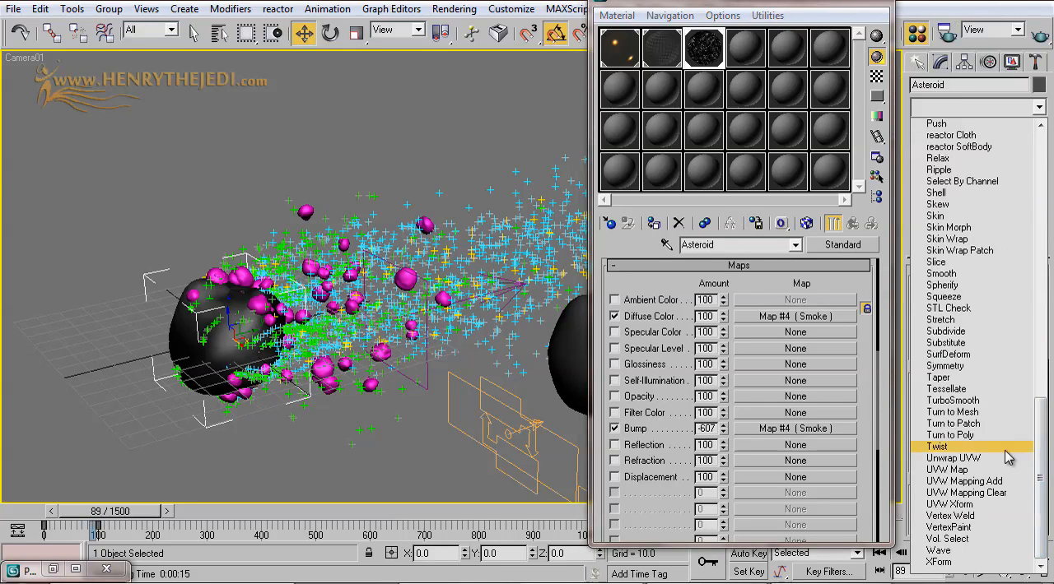
click(951, 471)
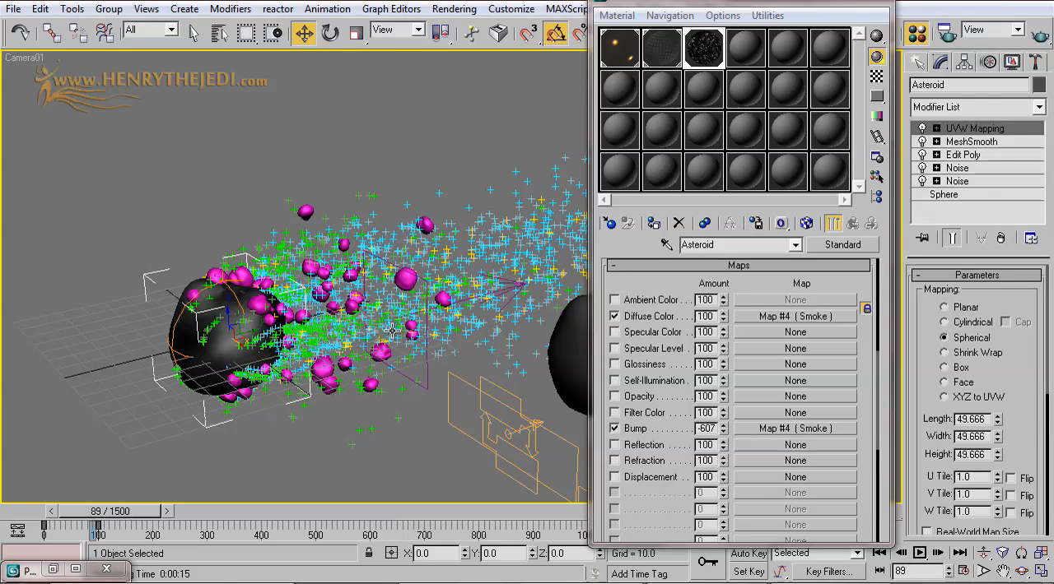
Step: Dolly the camera closer to the asteroid and turn on viewport display of the diffuse Smoke map
click(983, 553)
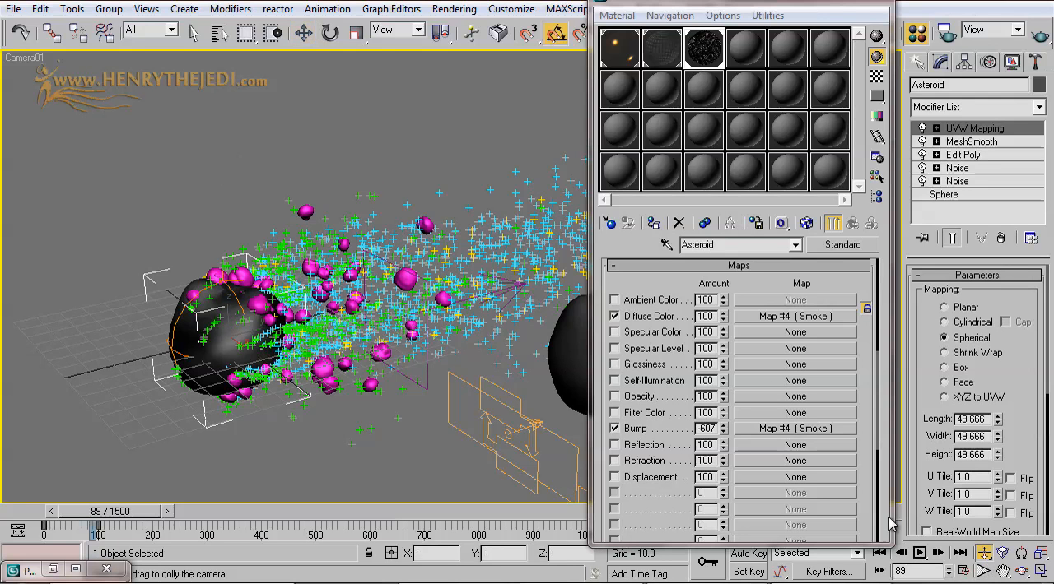
drag(390, 403, 395, 372)
drag(127, 30, 181, 30)
click(193, 31)
click(765, 316)
click(807, 224)
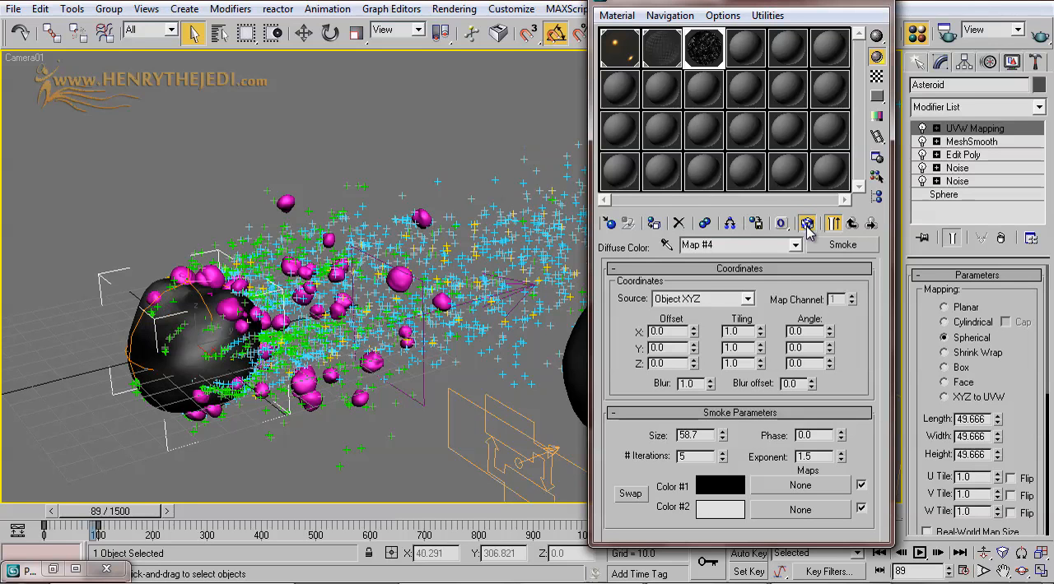
Step: Assign the Asteroid material to the Debris rock and move the Material Editor clear of both rocks
drag(714, 9, 415, 168)
click(658, 372)
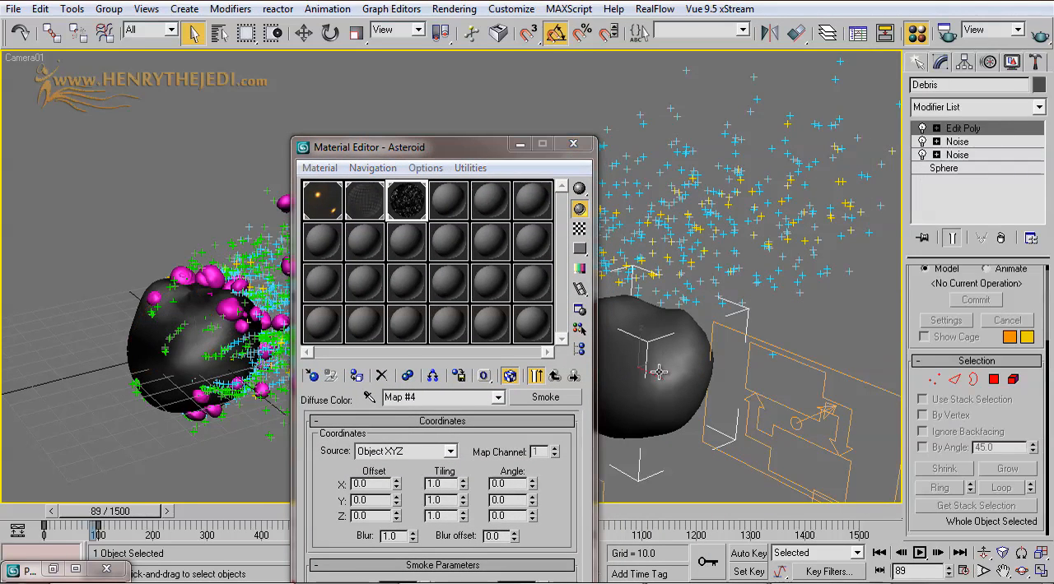
drag(466, 150, 593, 132)
click(687, 357)
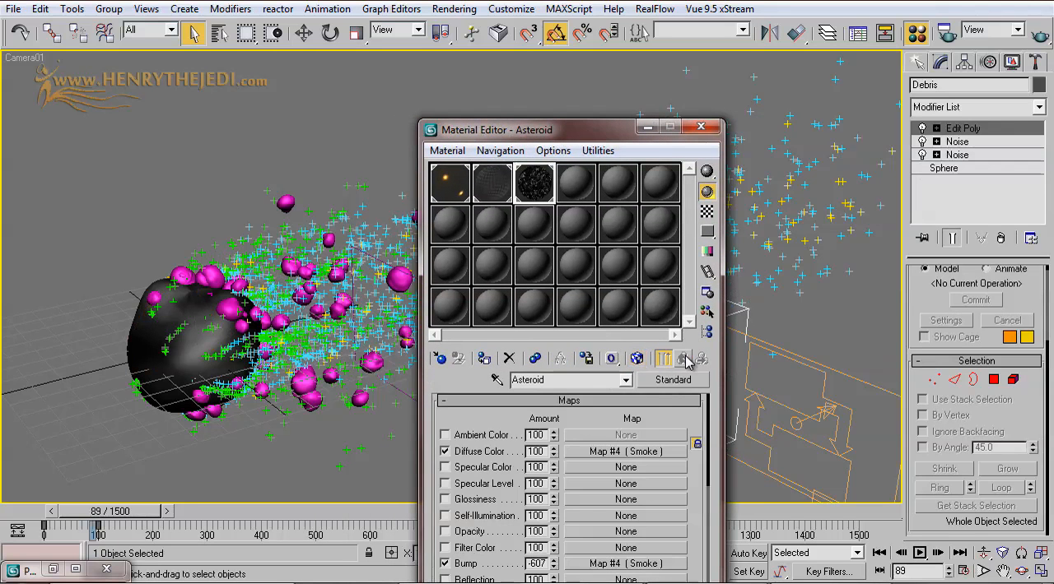
click(484, 359)
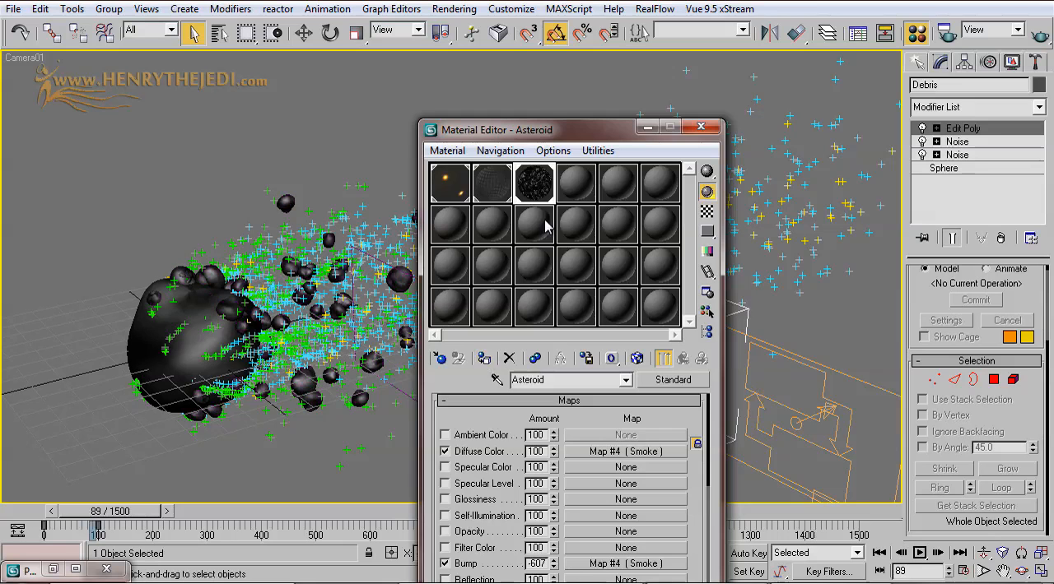
drag(602, 136, 256, 432)
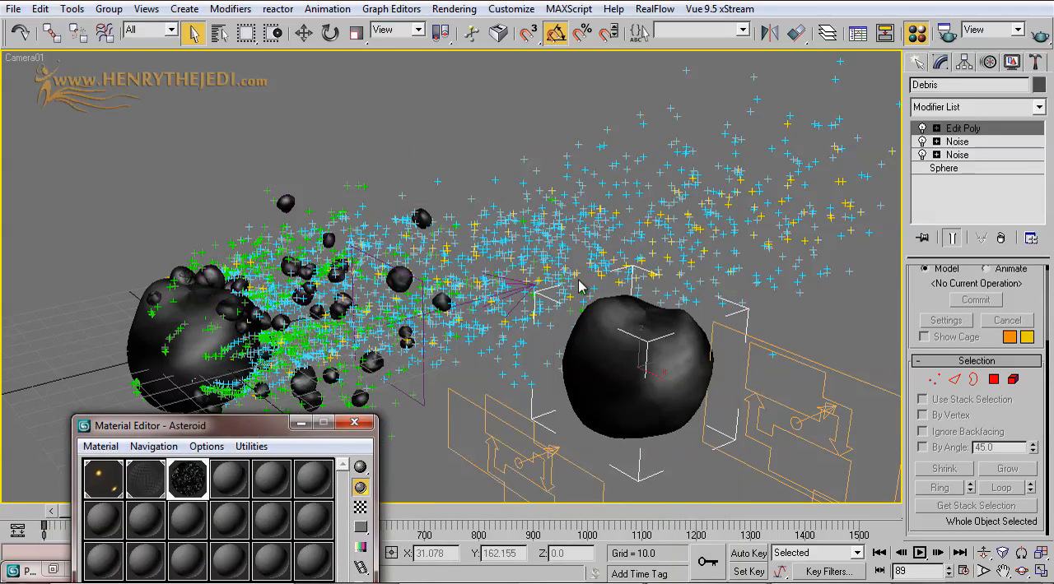
click(984, 107)
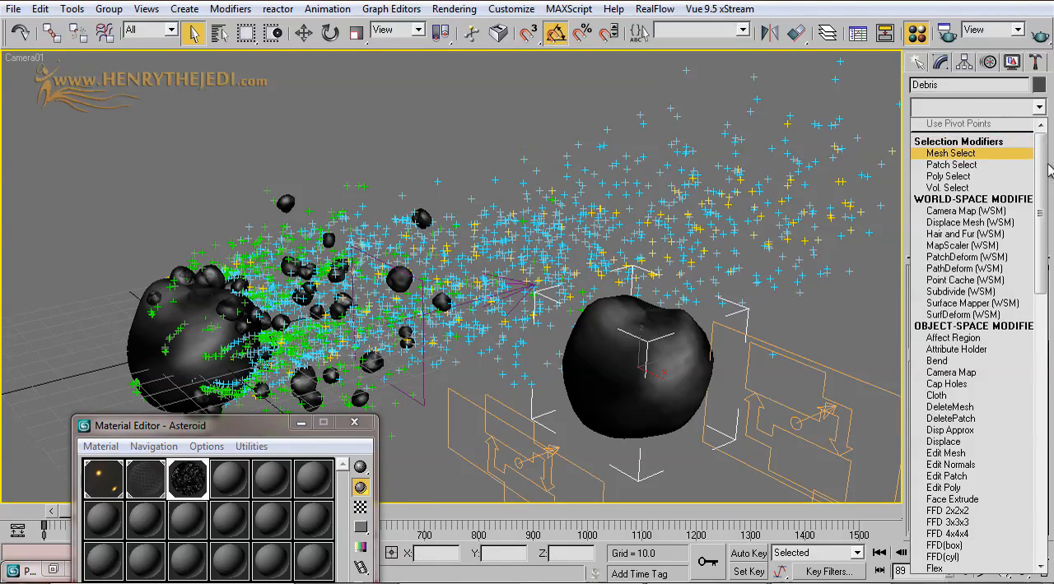
click(204, 225)
click(92, 302)
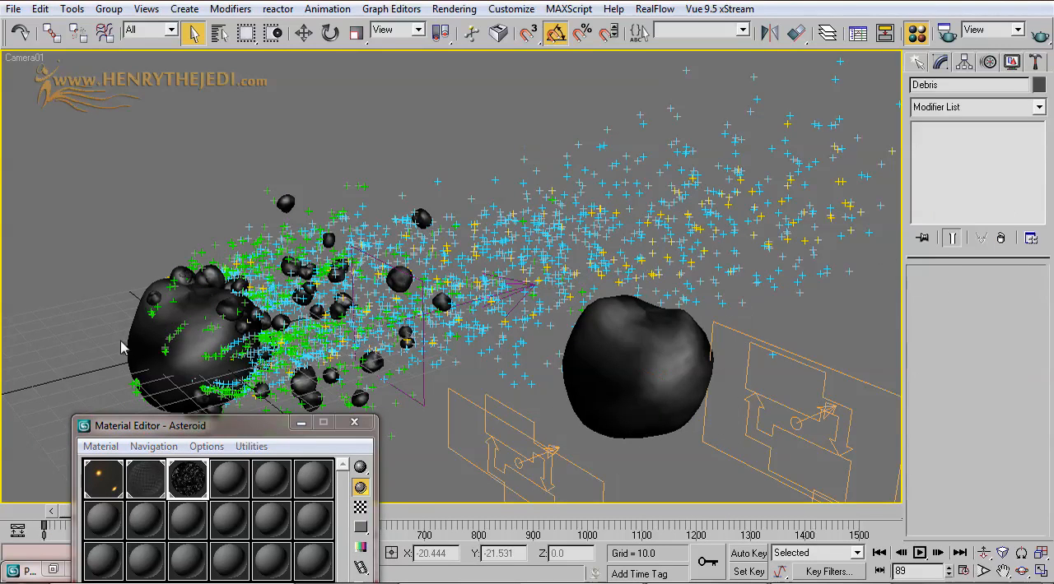
Step: Copy the asteroid's UVW Mapping modifier, paste it as an instance above the Debris rock's Edit Poly, and minimize the Material Editor
click(144, 326)
right_click(957, 134)
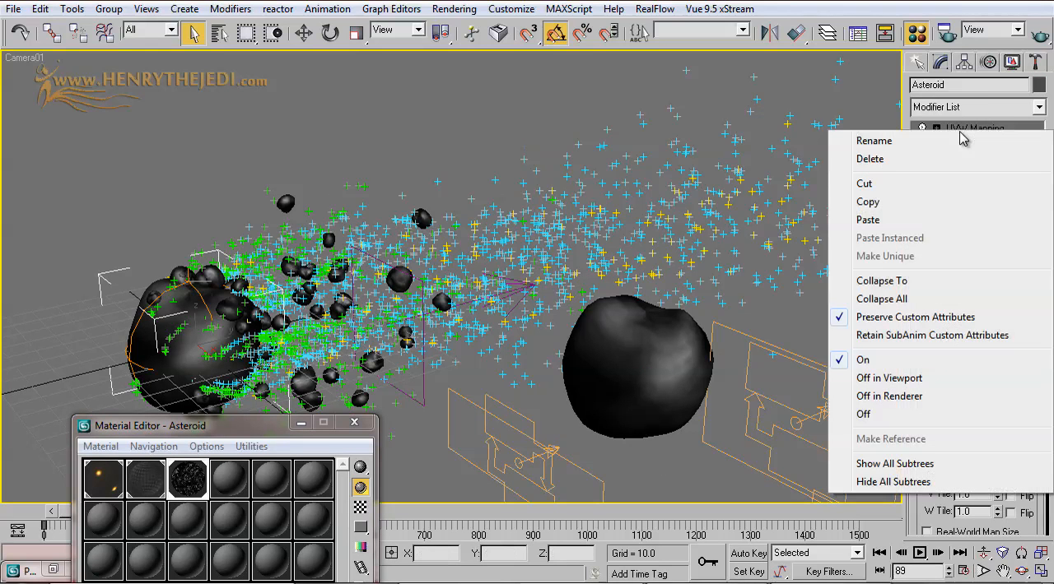
click(868, 201)
click(708, 333)
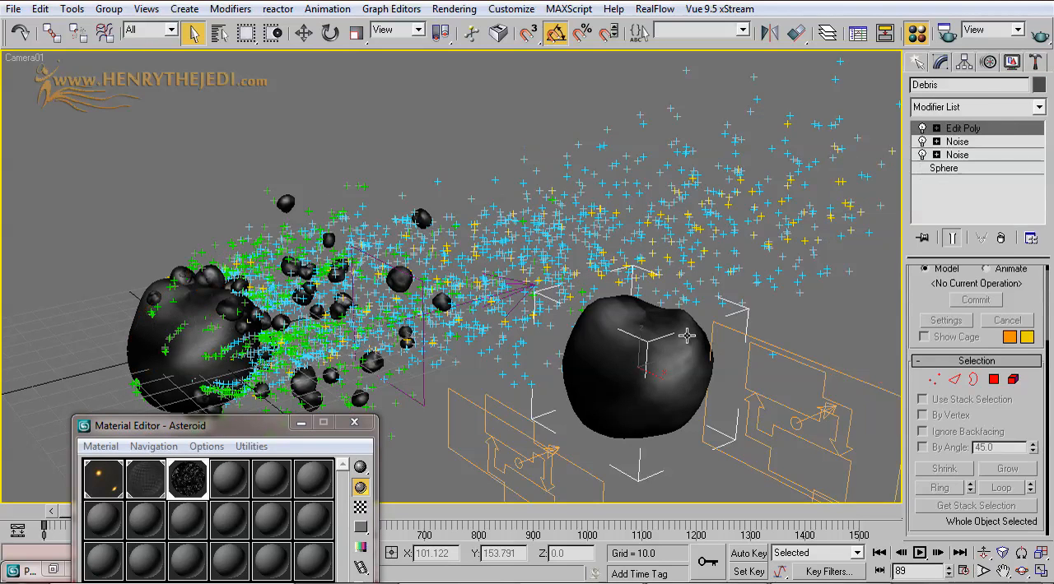
right_click(955, 130)
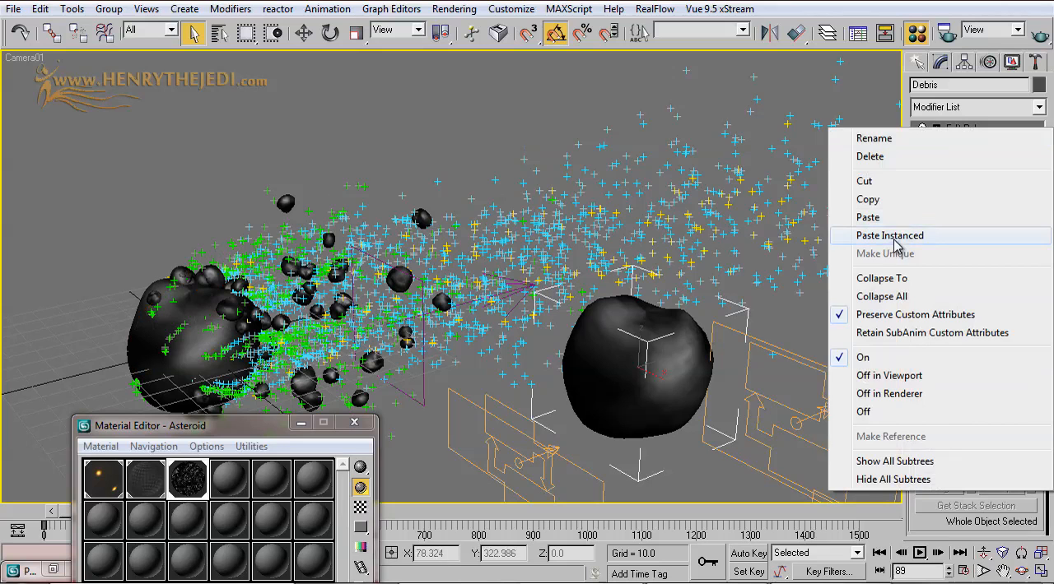
click(894, 236)
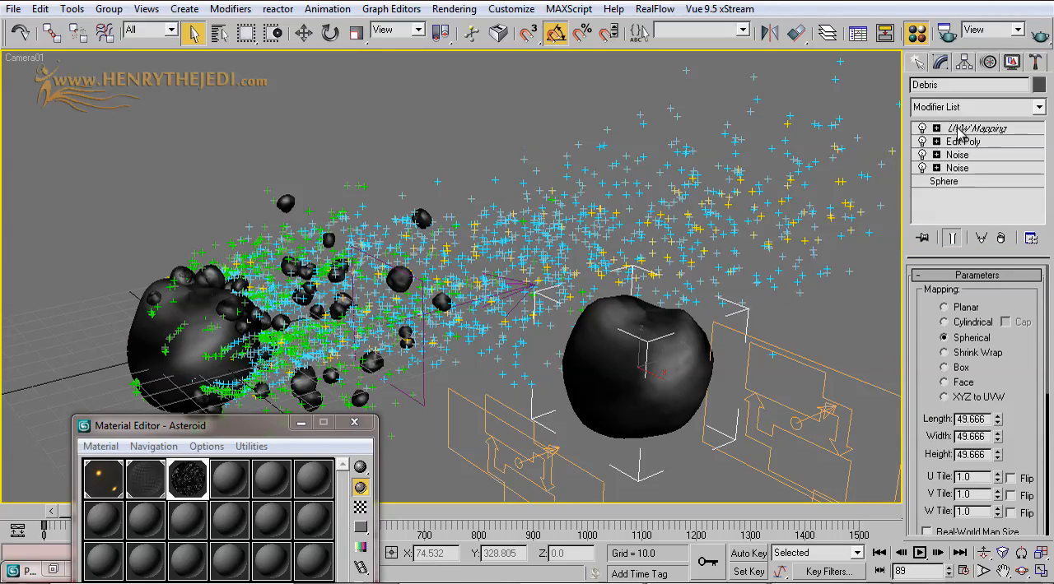
click(301, 423)
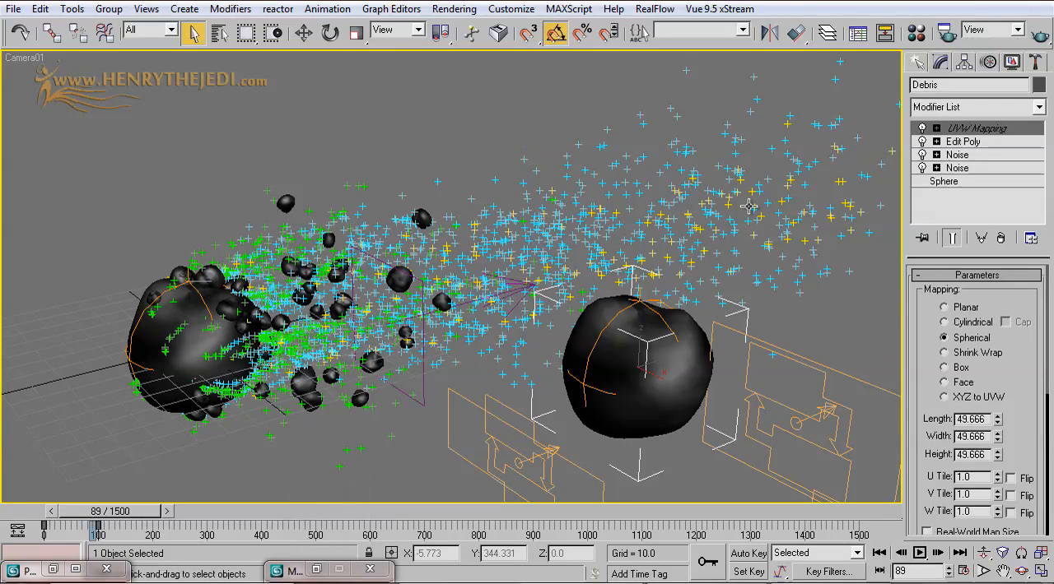
Step: Render the camera view at frame 89, compare its alpha channel with the color image, and close the render
click(1039, 37)
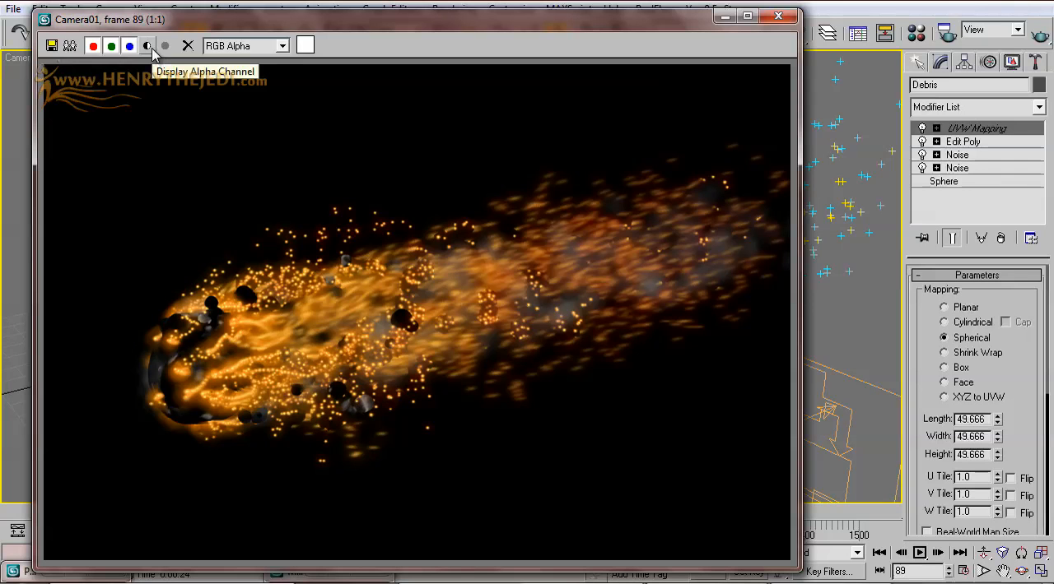
drag(170, 19, 318, 156)
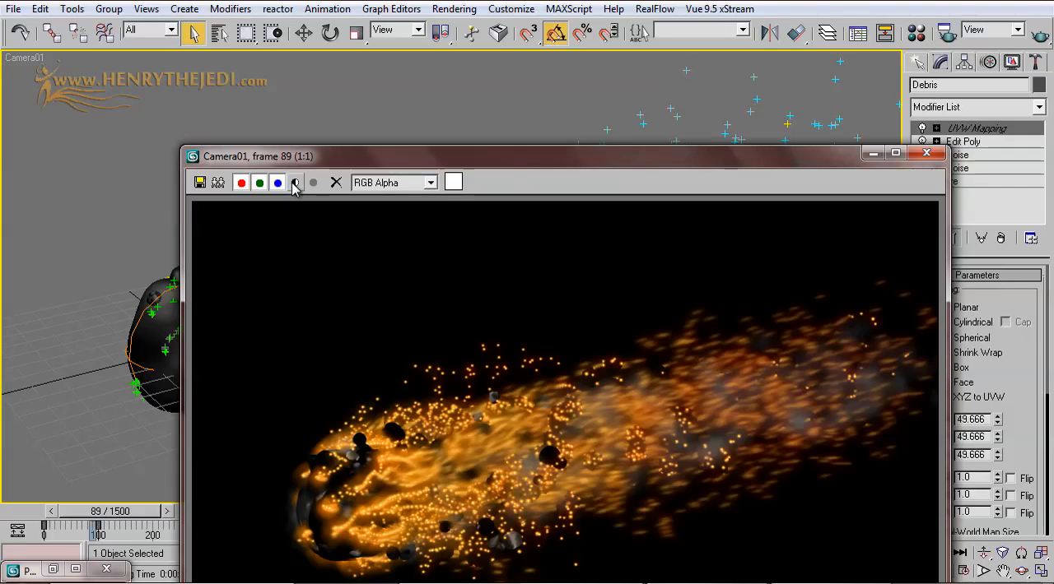
click(294, 183)
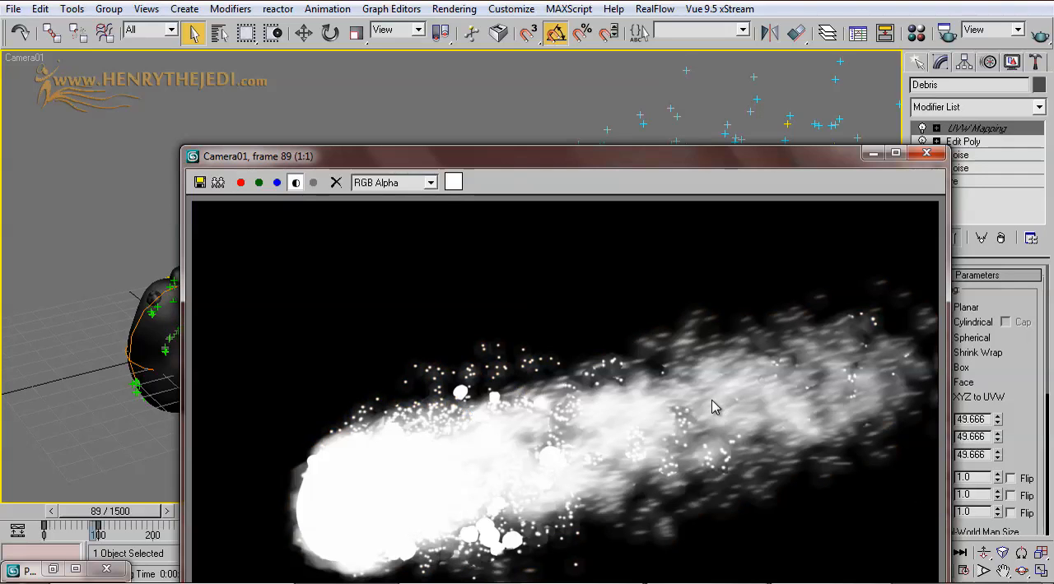
click(297, 183)
click(297, 183)
click(296, 184)
click(296, 184)
click(297, 183)
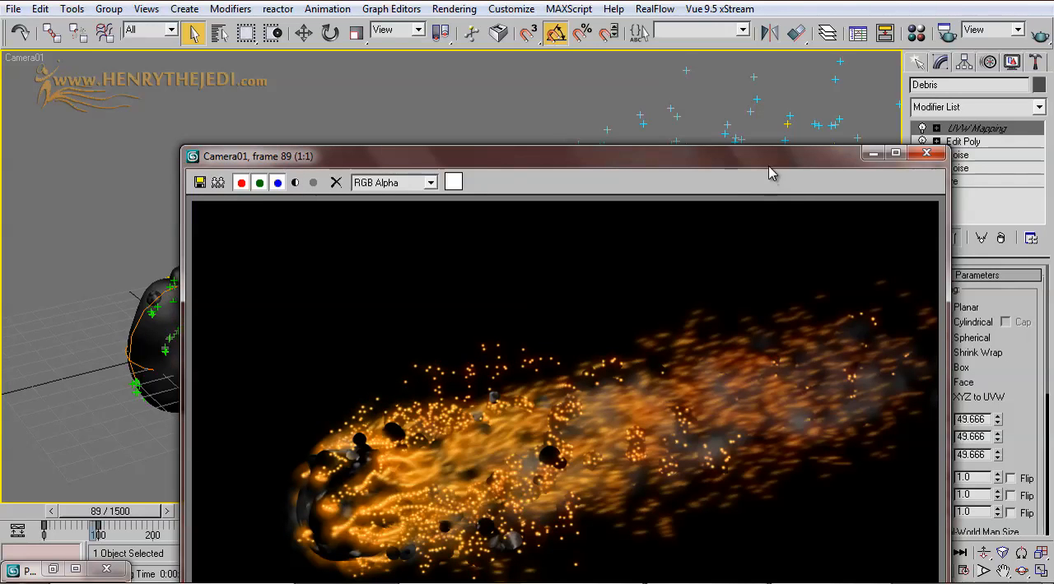
click(928, 157)
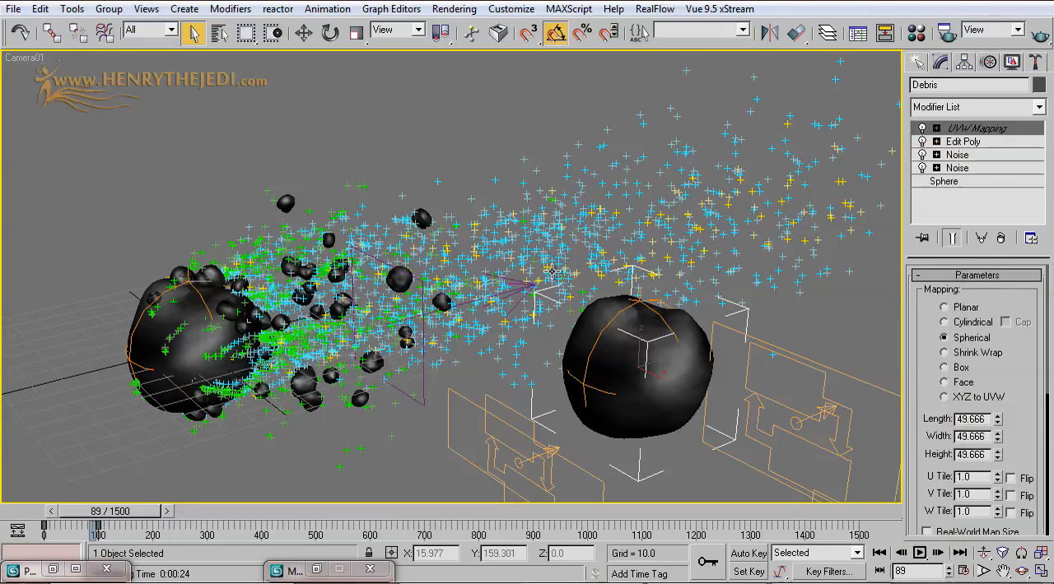
Step: Return the animation to its start and advance it to frame 250
key(Home)
key(q)
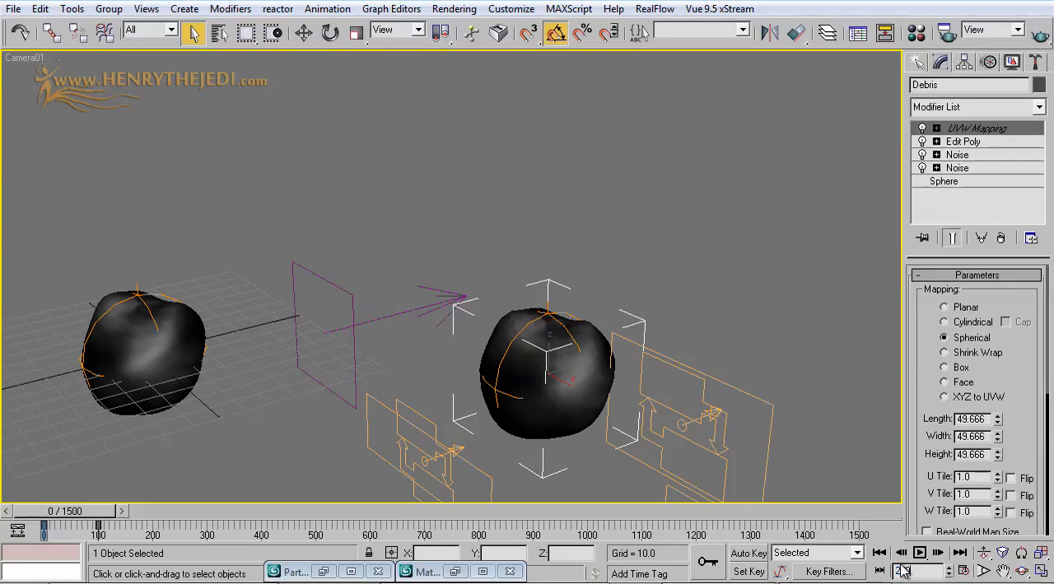
text(50)
key(Return)
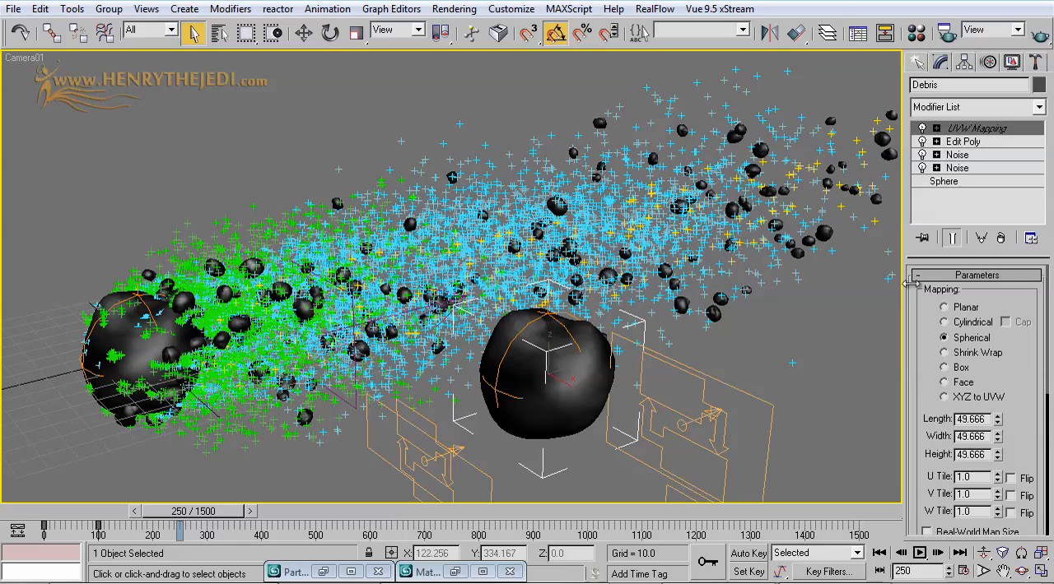
Step: Try orbiting the camera around the asteroid and debris trail, and undo that camera rotation
click(983, 553)
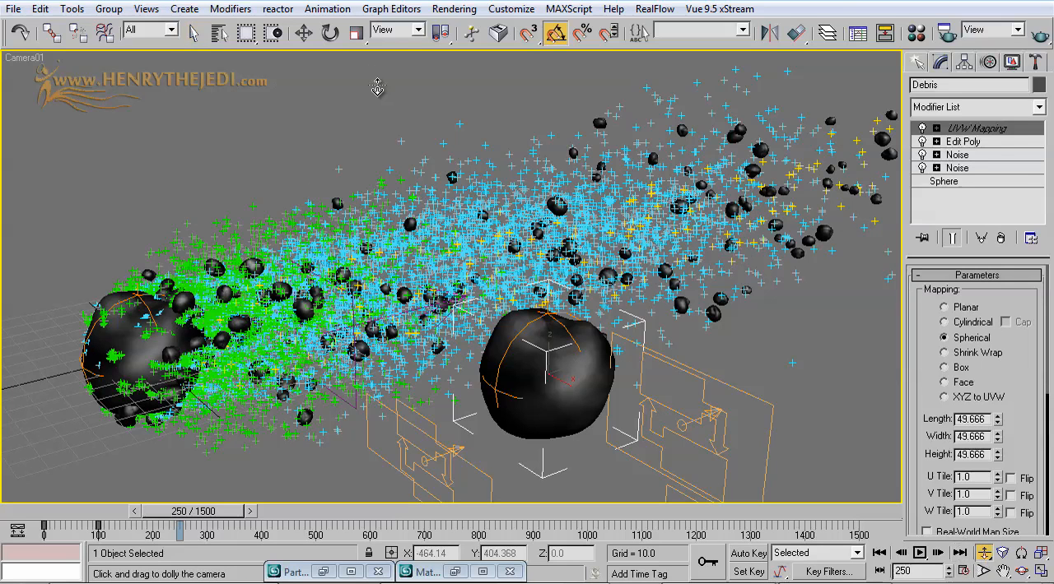
click(1022, 571)
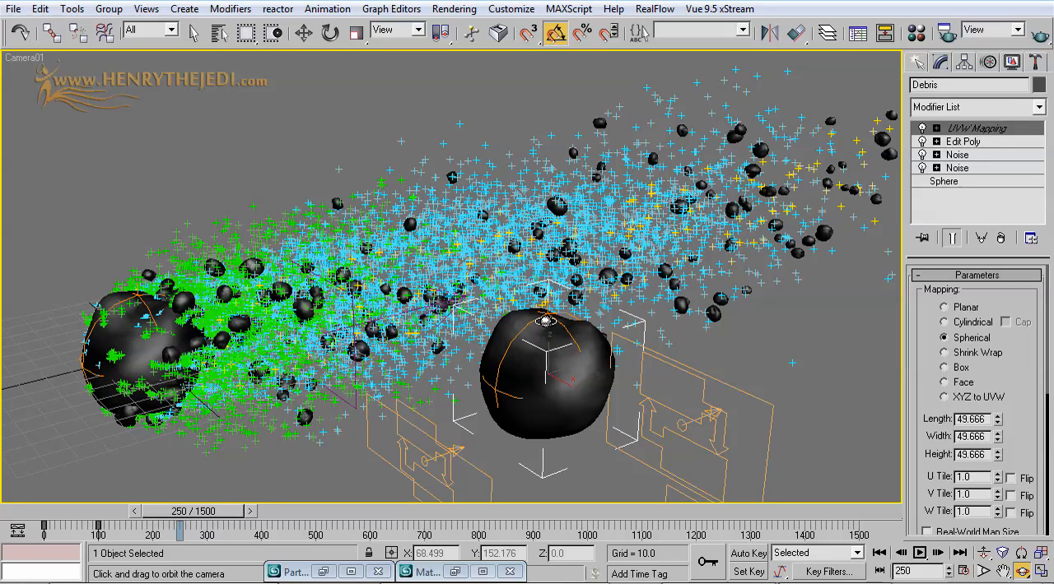
drag(308, 288, 483, 286)
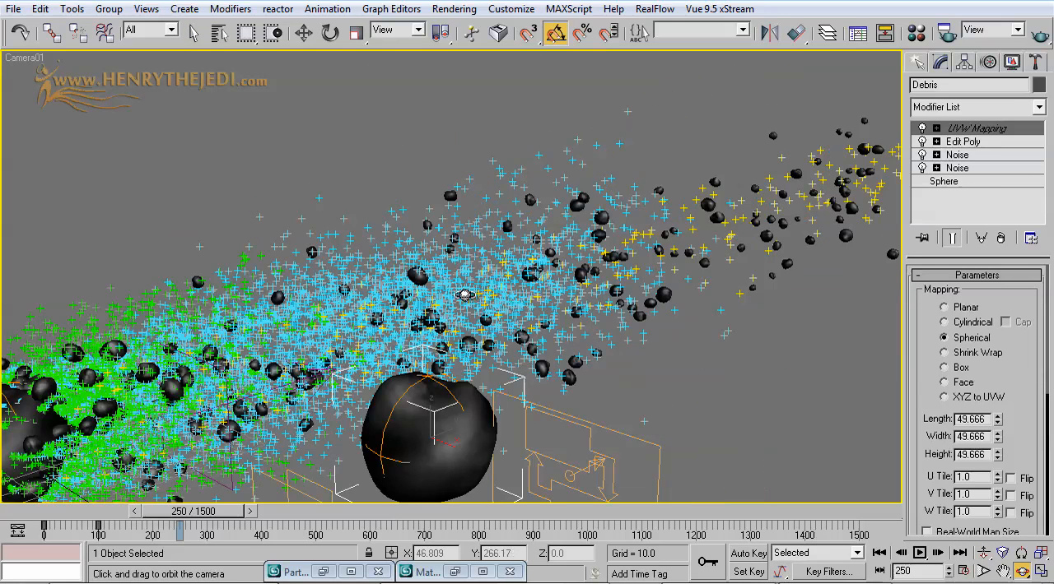
click(40, 9)
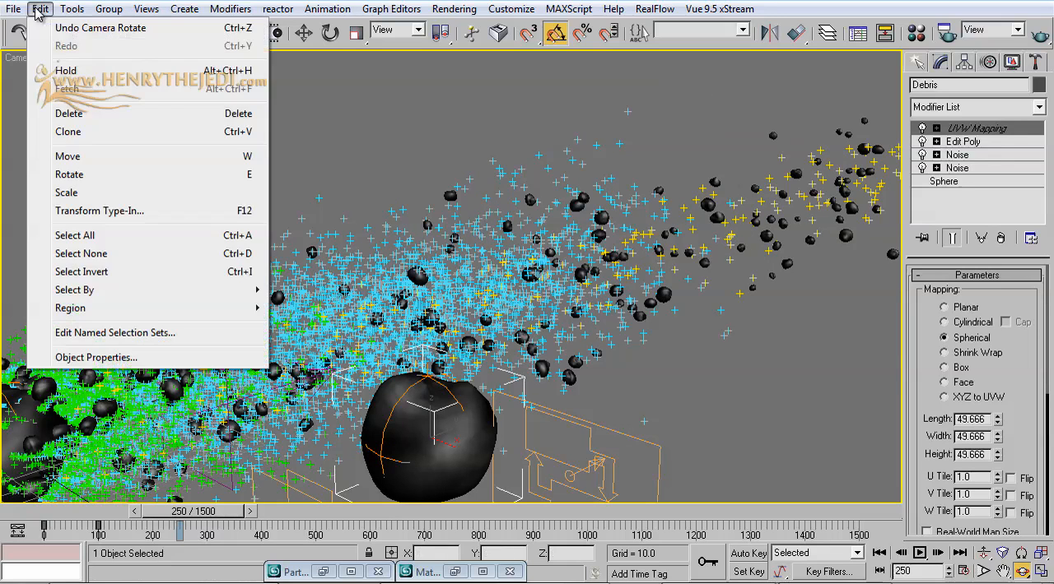
click(50, 28)
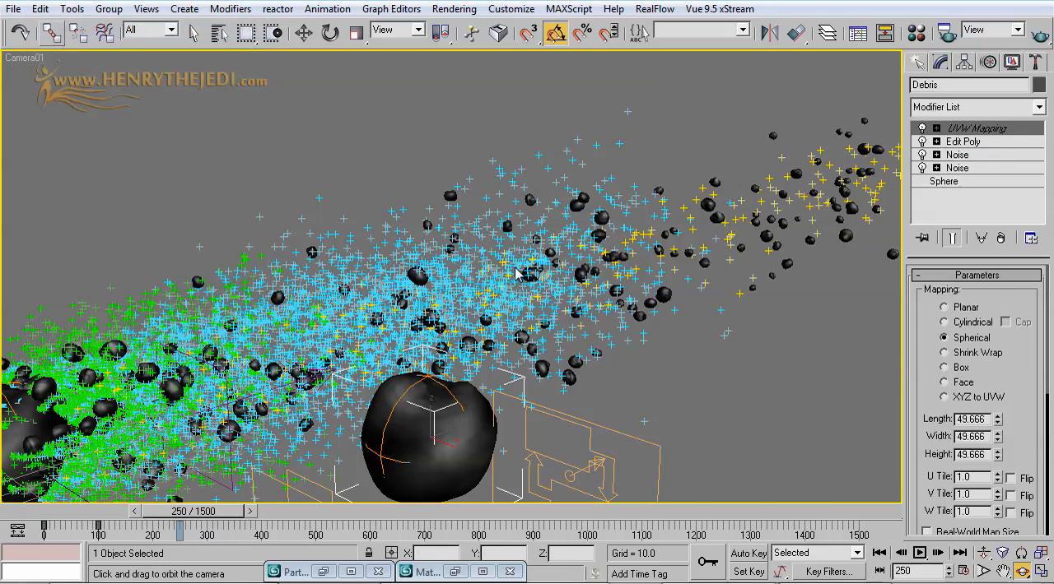
Step: Dolly the camera back slightly, shift the framing along the debris trail, and render the camera view at frame 250
click(984, 552)
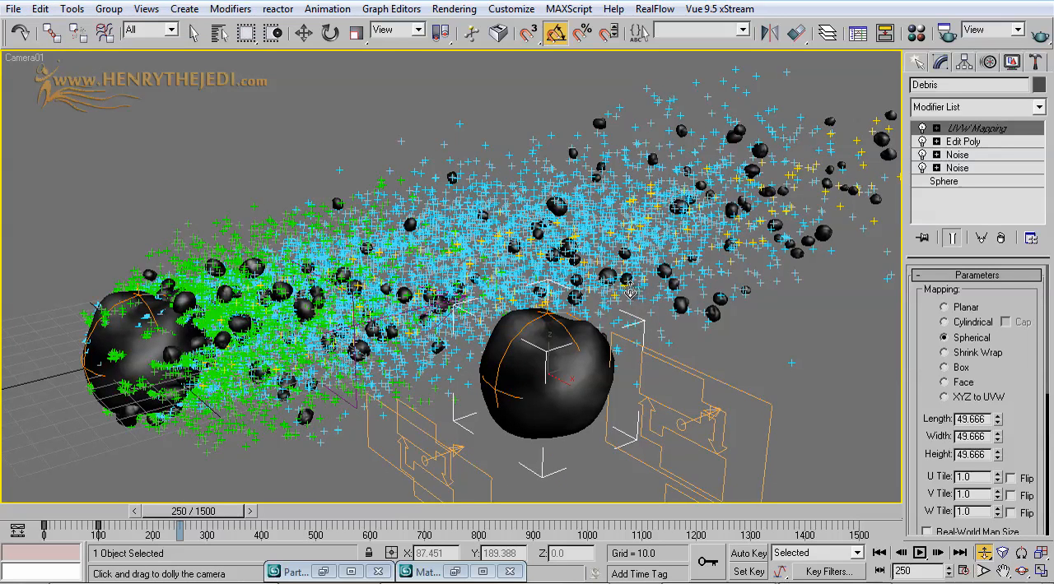
drag(631, 288, 628, 293)
middle_drag(606, 292, 582, 293)
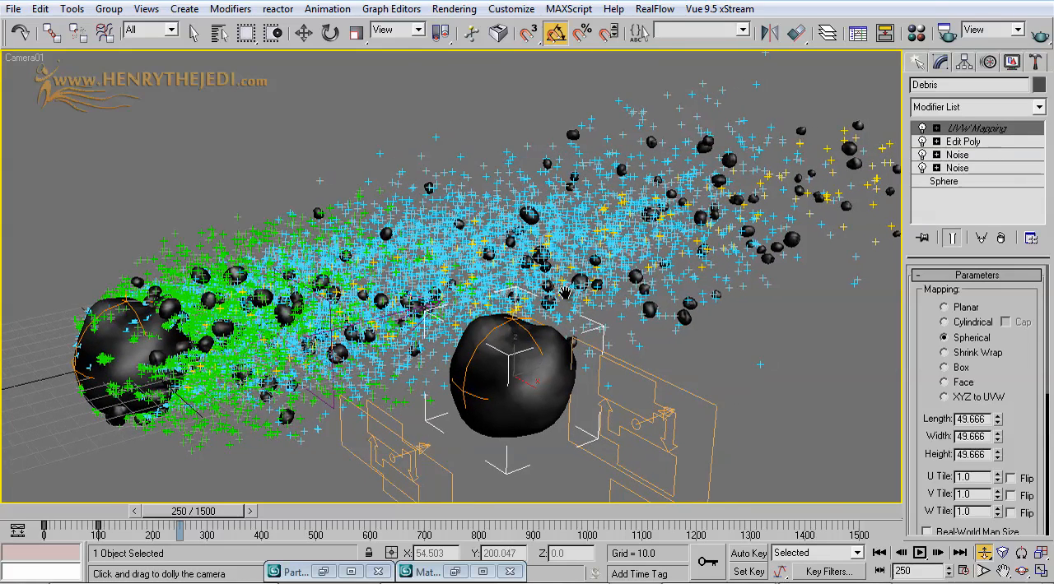
click(193, 33)
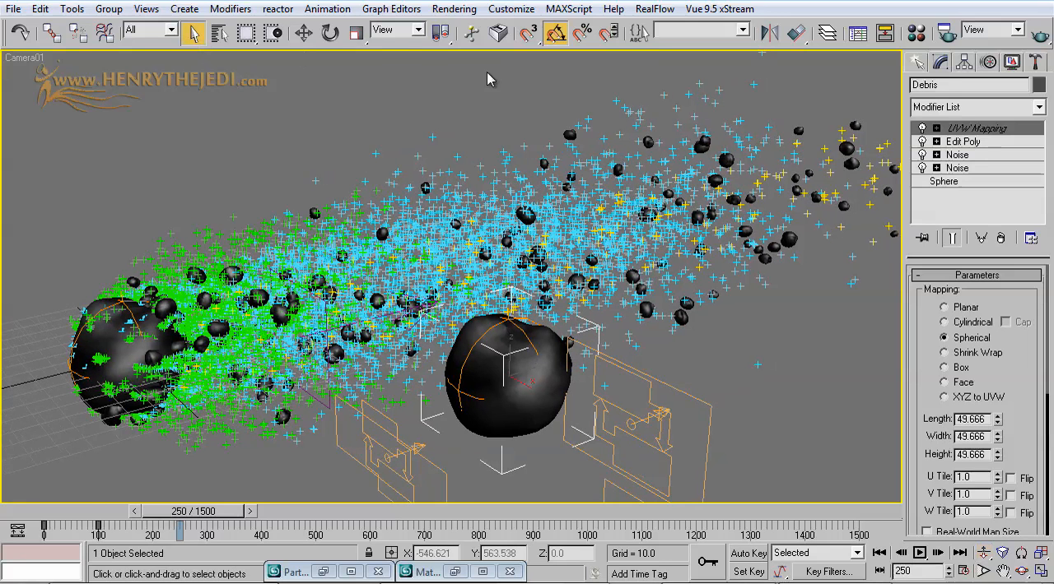
click(1040, 33)
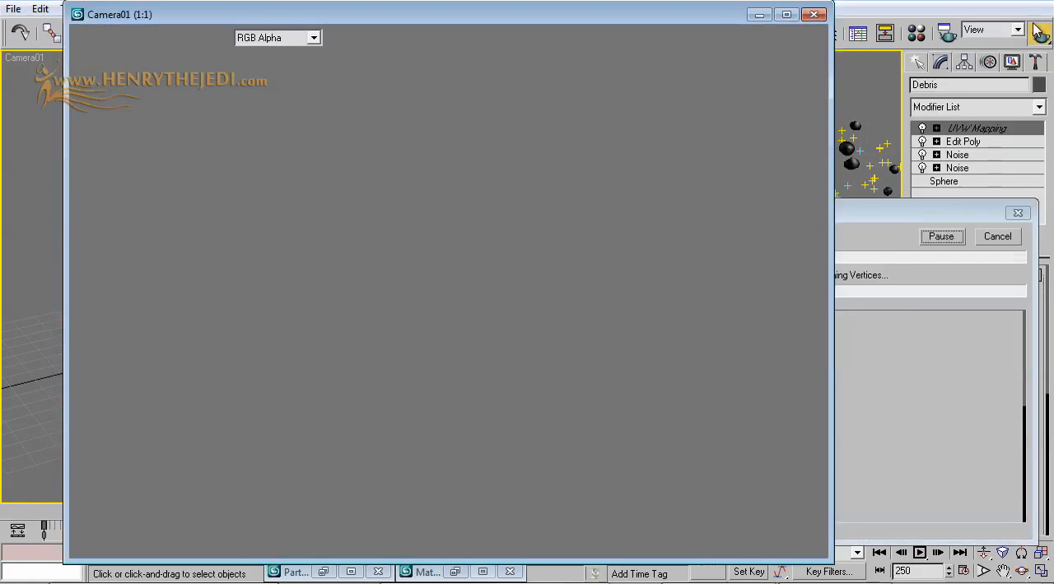
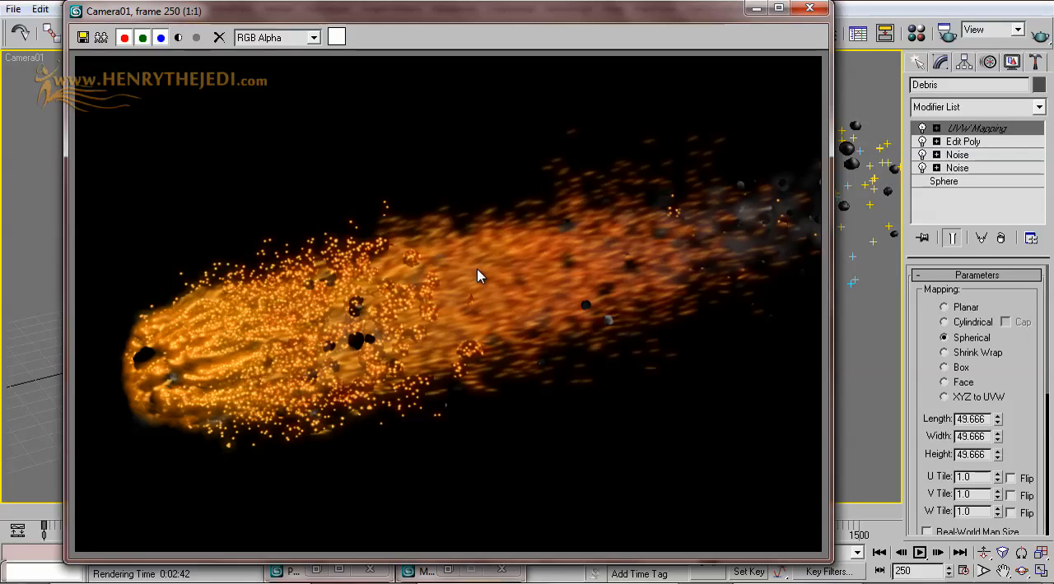
Step: Close the render, return to frame 0, and draw an AutoGrid PF Source emitter about 48 by 108 units beside the debris rock
click(809, 8)
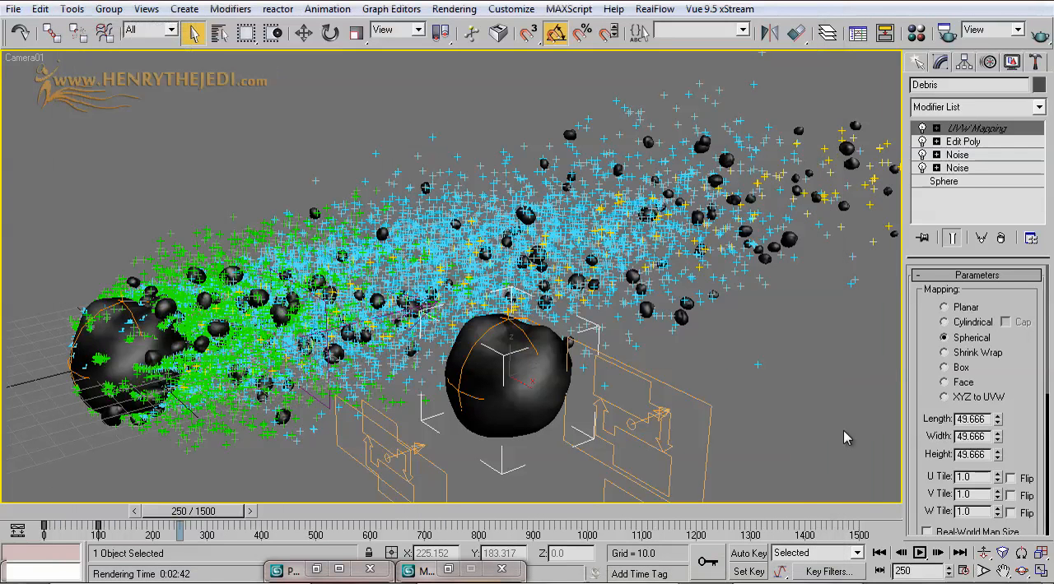
click(878, 554)
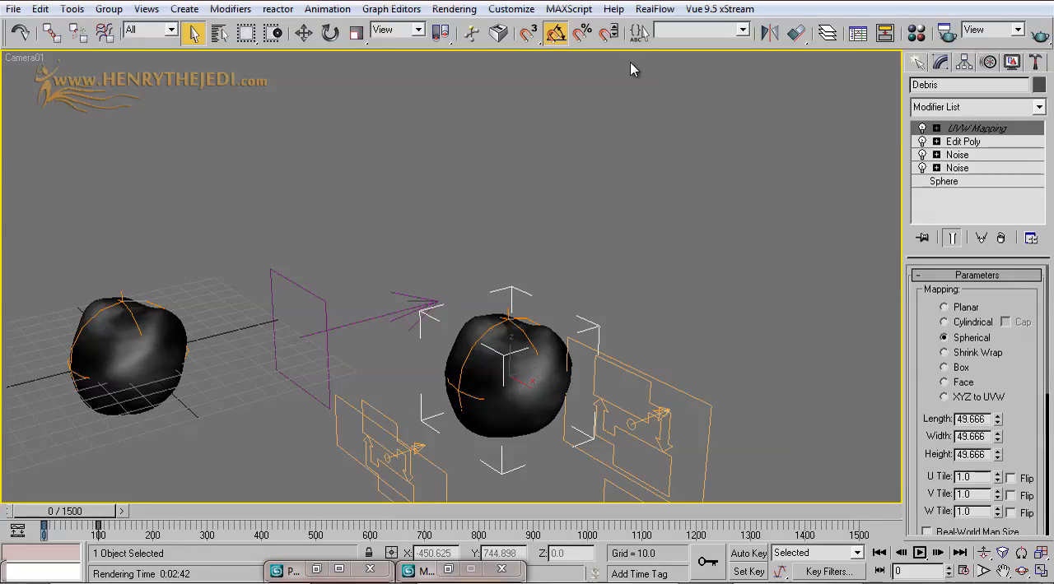
click(919, 66)
click(956, 112)
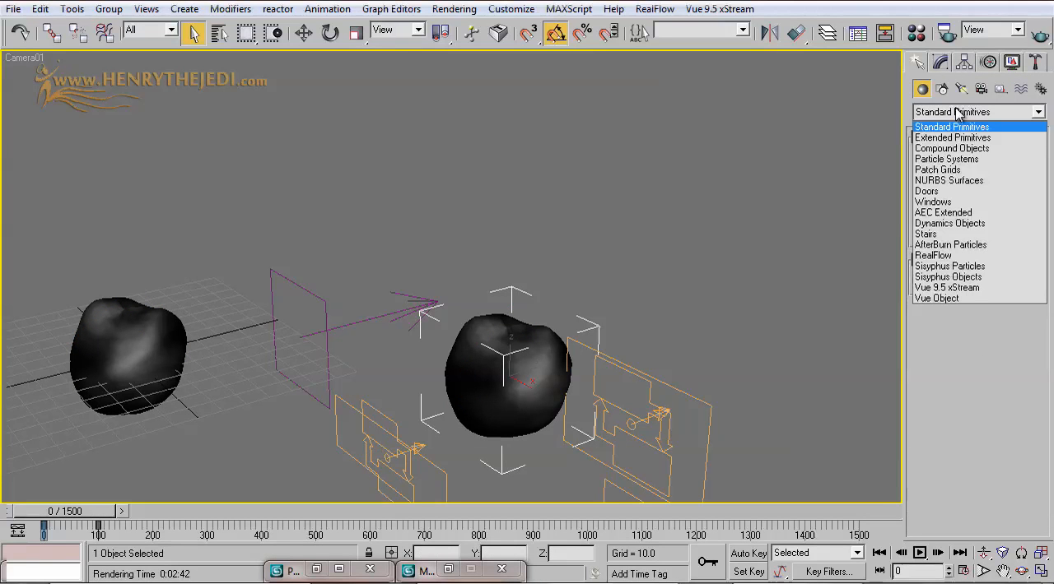
click(959, 159)
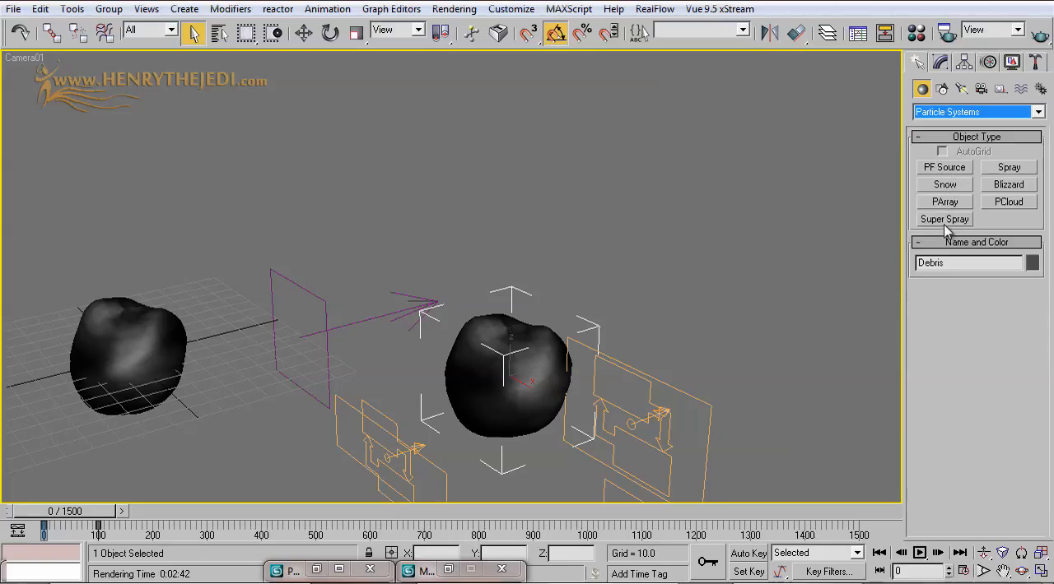
click(962, 168)
click(955, 152)
drag(662, 278, 775, 374)
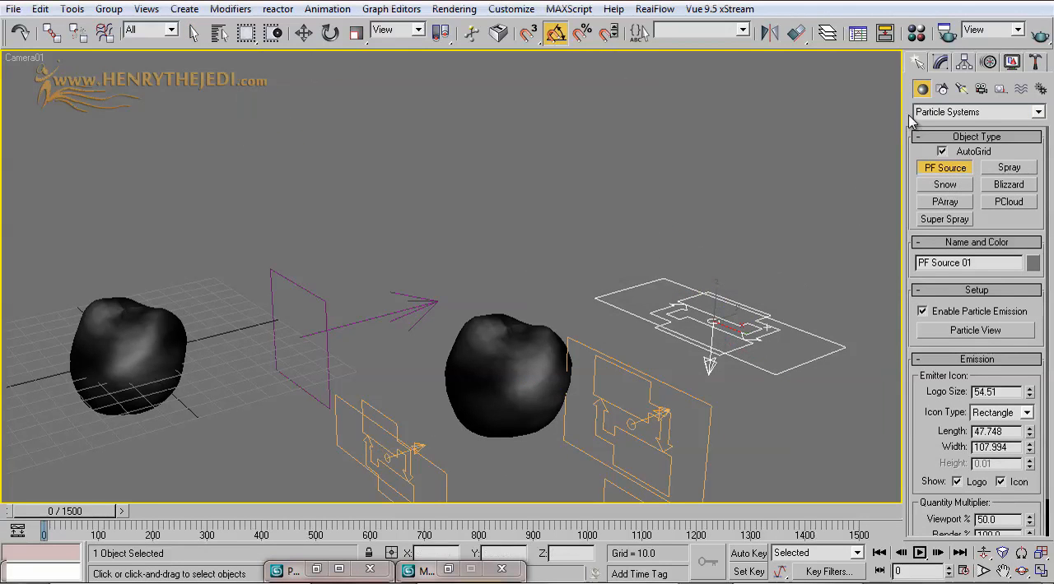
Step: Rename the new PF Source emitter as Universe
click(941, 62)
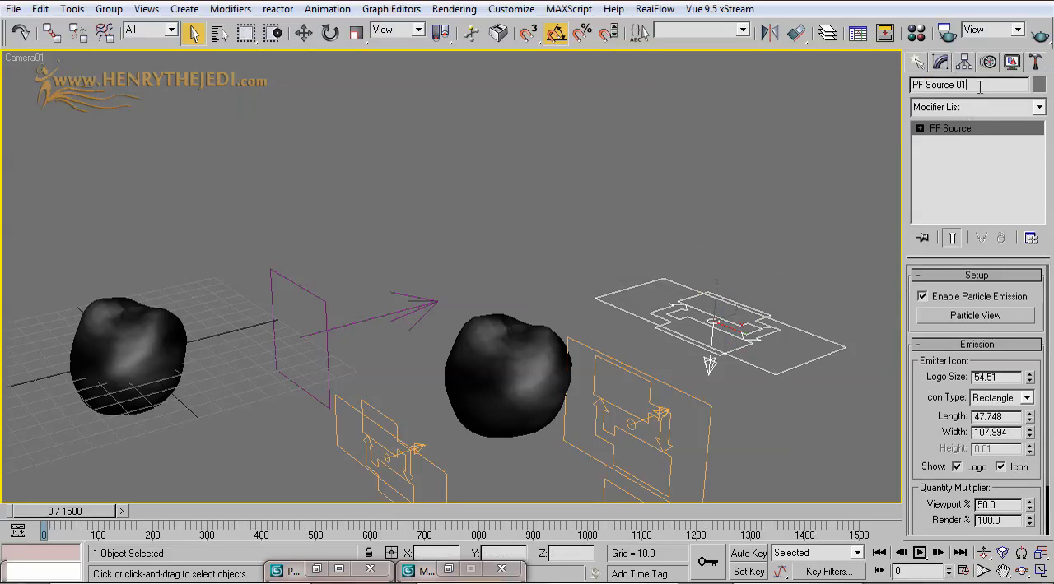
click(980, 86)
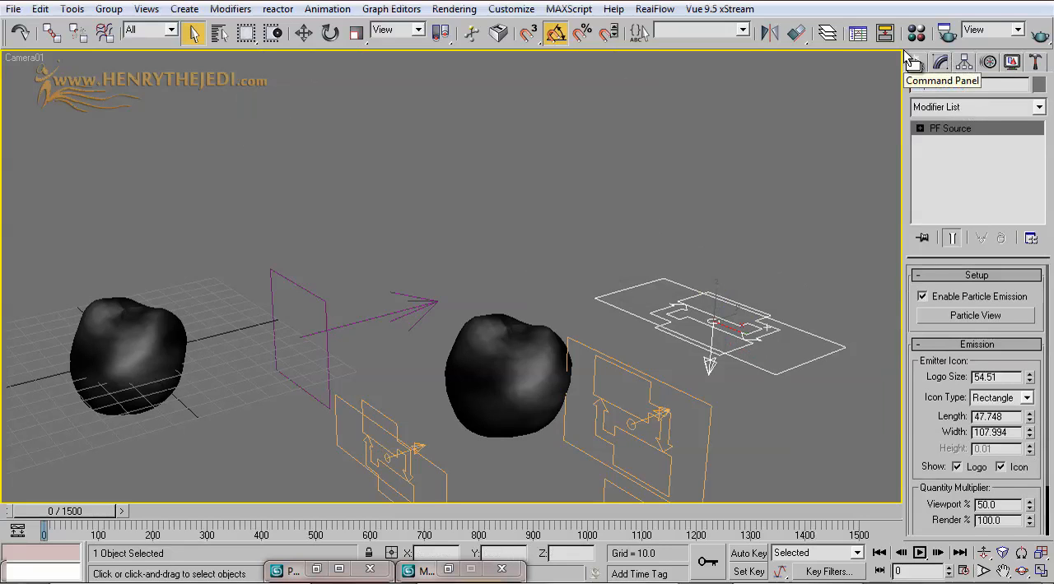
text(Universe)
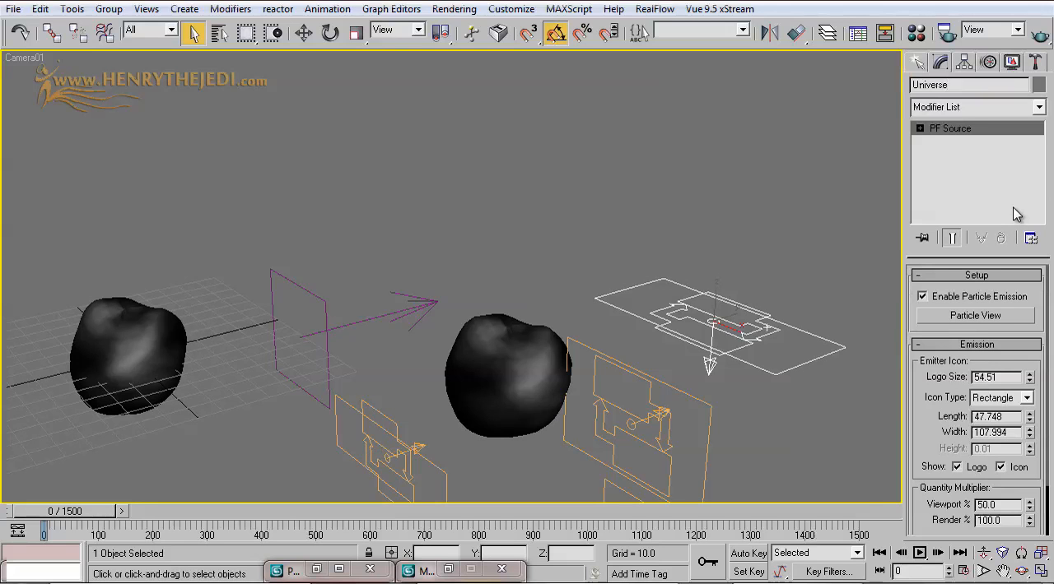
Step: Open Particle View, find the Universe flow, and set its Birth operator's Emit Stop to 0
click(940, 318)
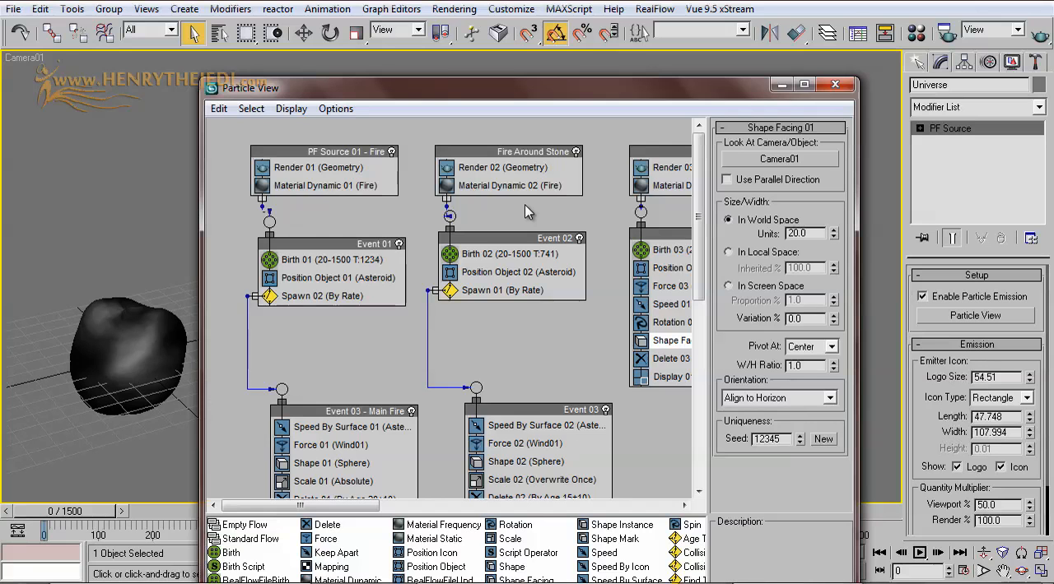
middle_drag(602, 205, 294, 210)
middle_drag(607, 232, 339, 226)
middle_drag(532, 188, 537, 195)
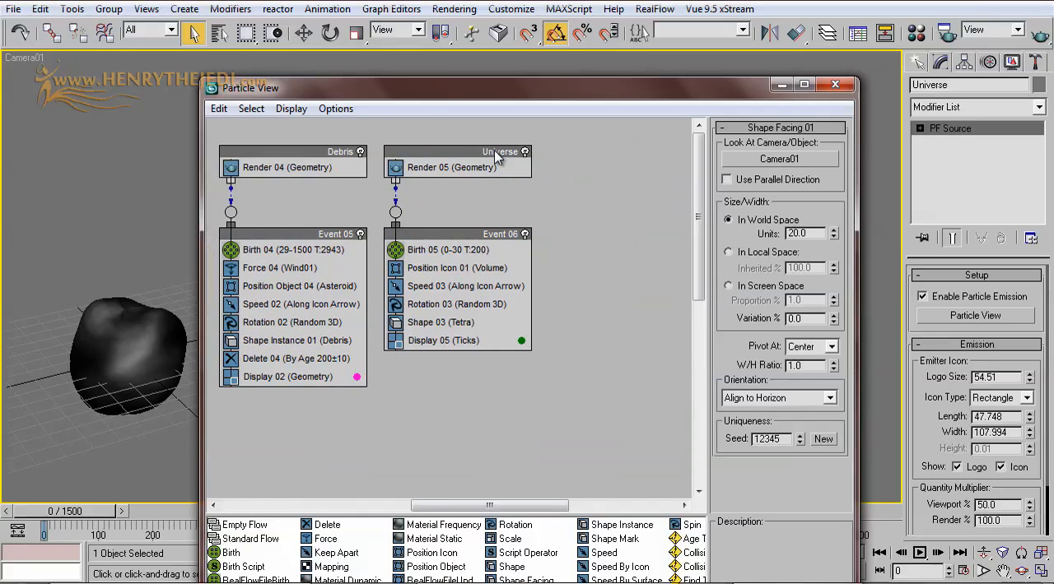
click(465, 250)
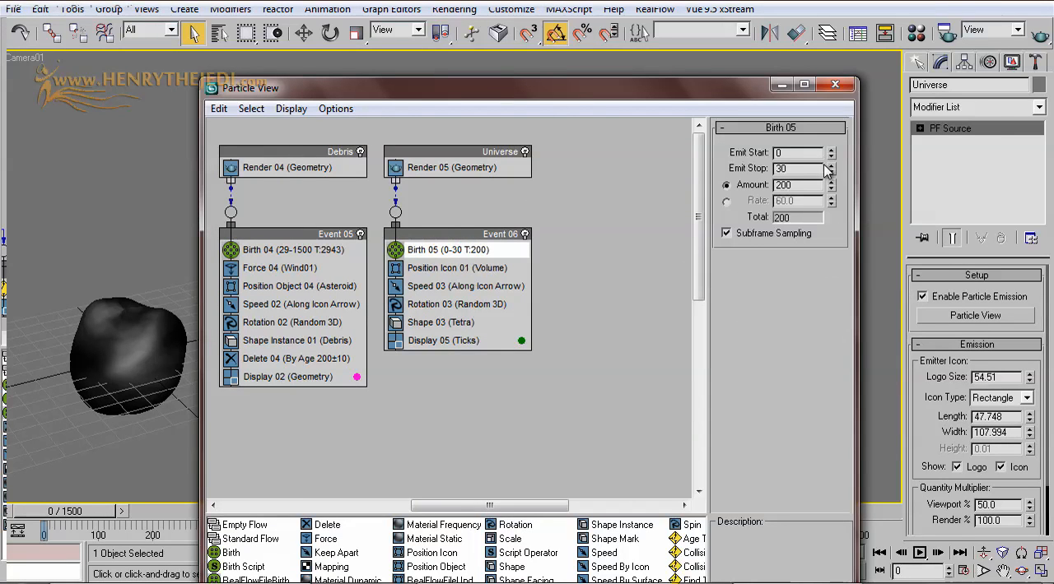
right_click(830, 169)
drag(705, 94, 827, 450)
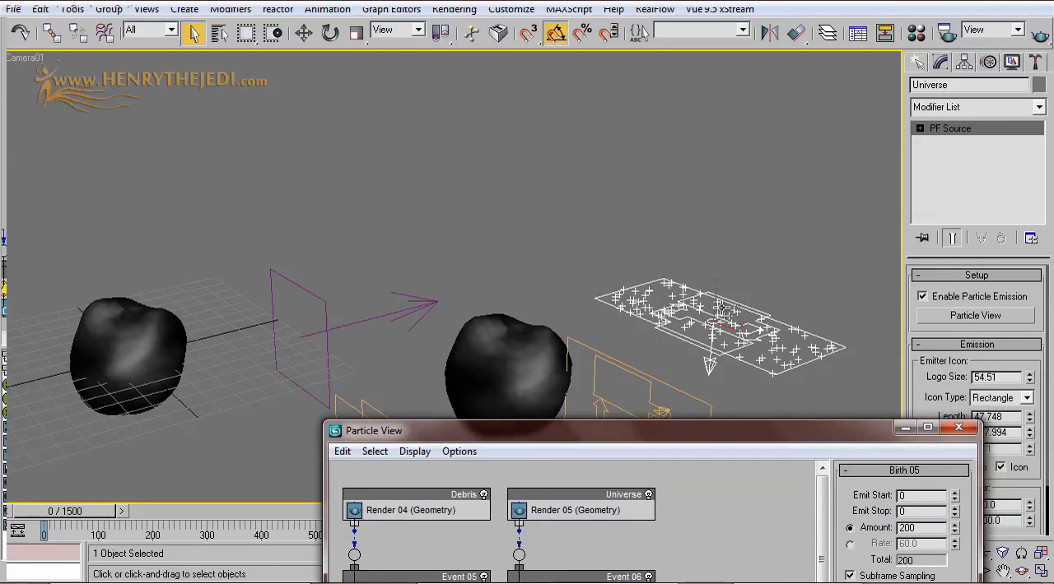
mouse_move(61, 511)
mouse_down()
mouse_move(78, 511)
mouse_move(64, 514)
mouse_up()
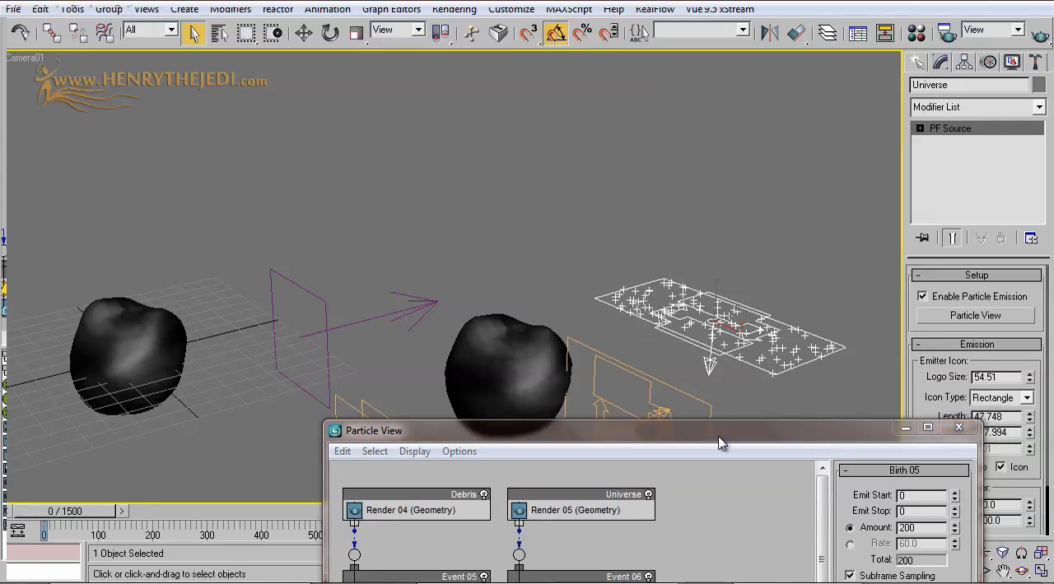
Step: Set the particle amount in the Universe flow's Birth operator to 3000
drag(716, 435, 532, 359)
drag(403, 355, 242, 148)
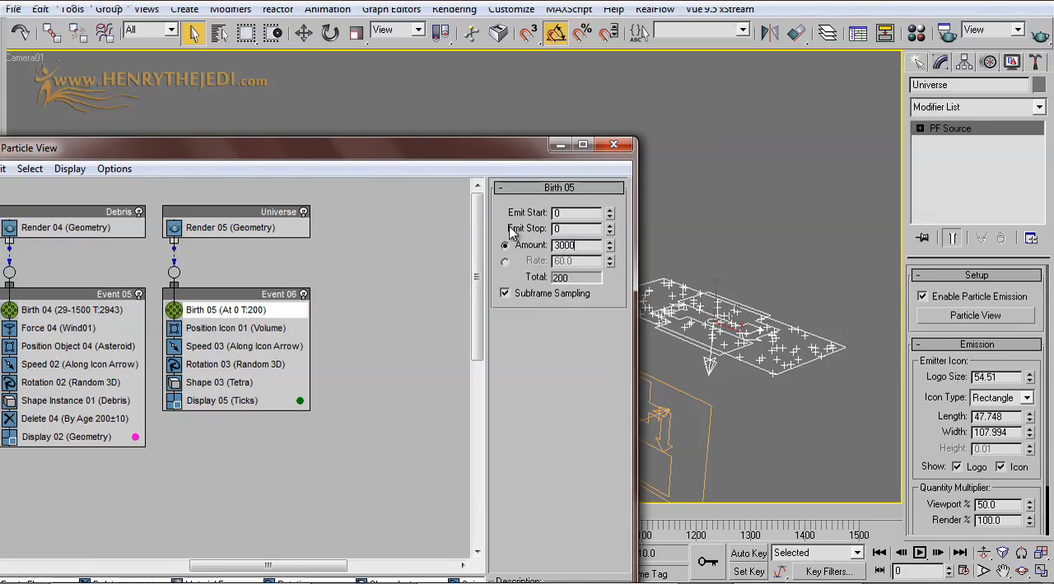
text(0)
key(Return)
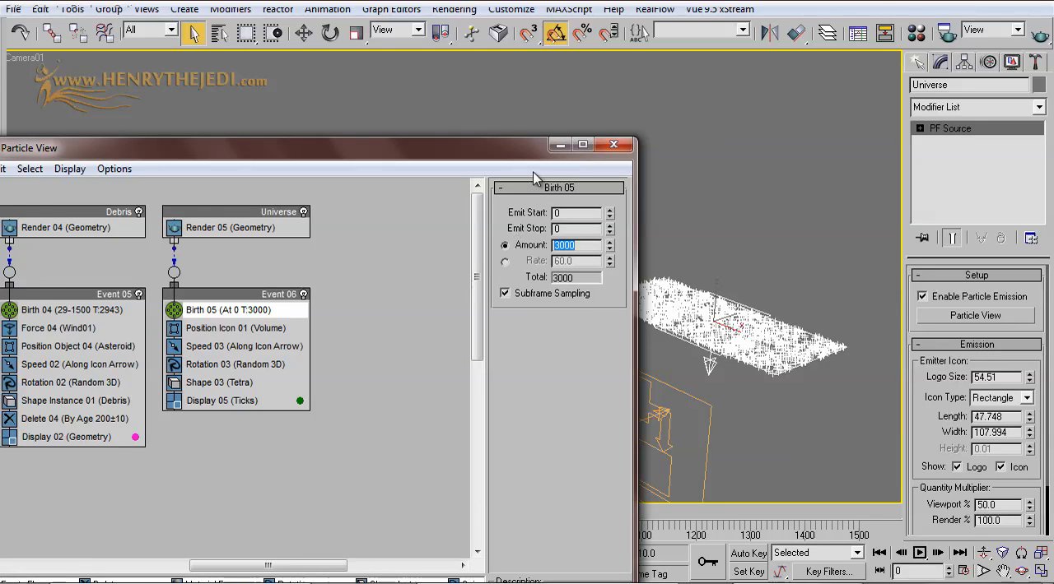
drag(528, 155, 617, 152)
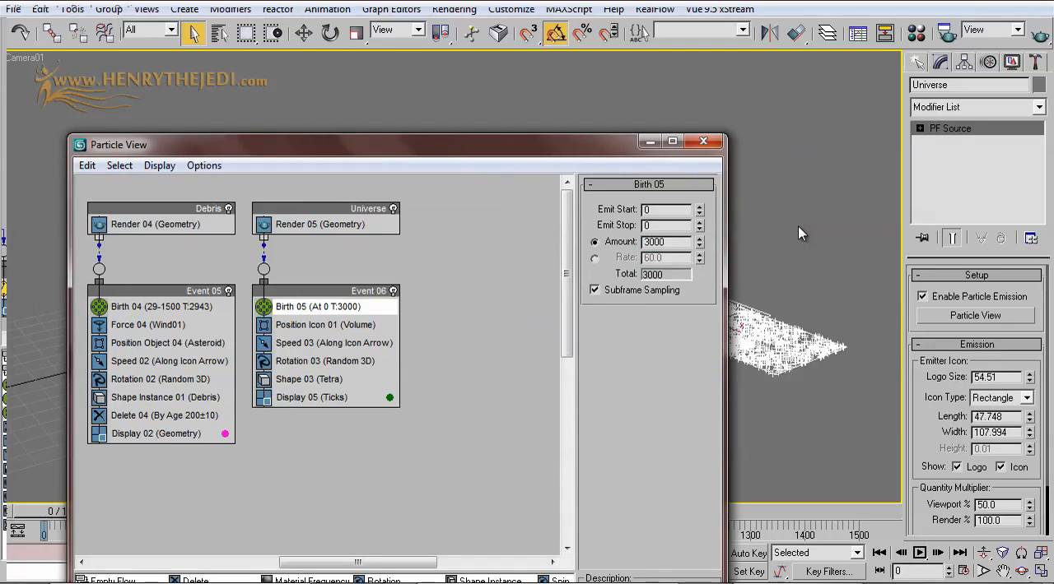
drag(618, 153, 597, 141)
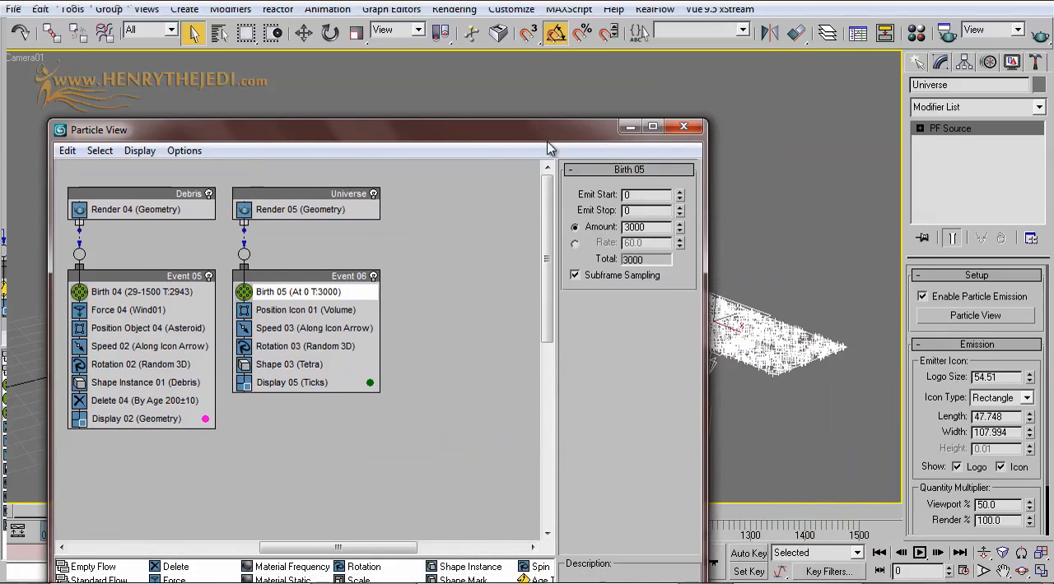
Step: Enable Lock On Emitter for the Universe flow's Position Icon operator
click(296, 311)
drag(597, 130, 473, 281)
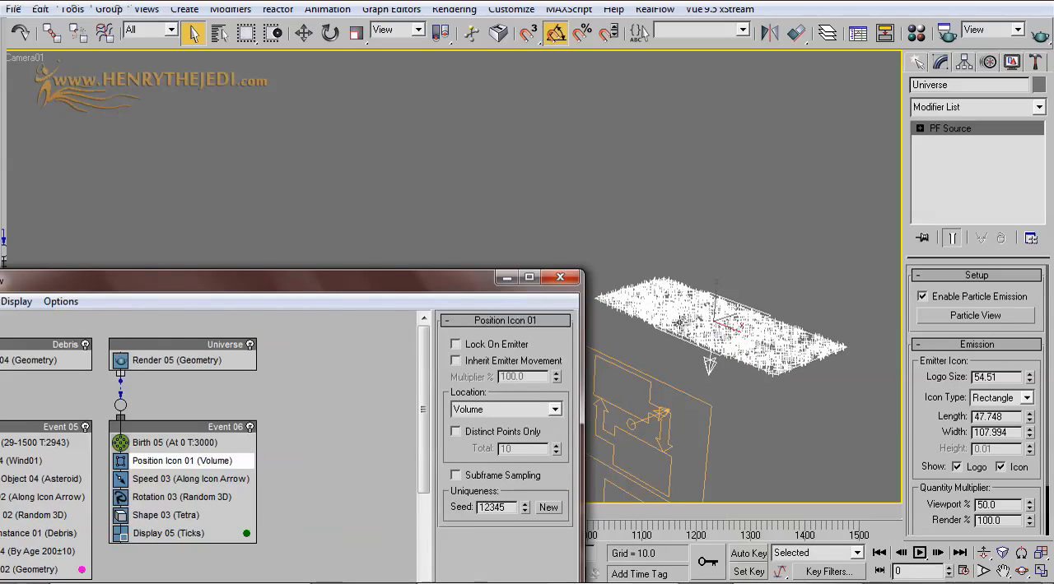
click(455, 344)
drag(409, 297, 670, 396)
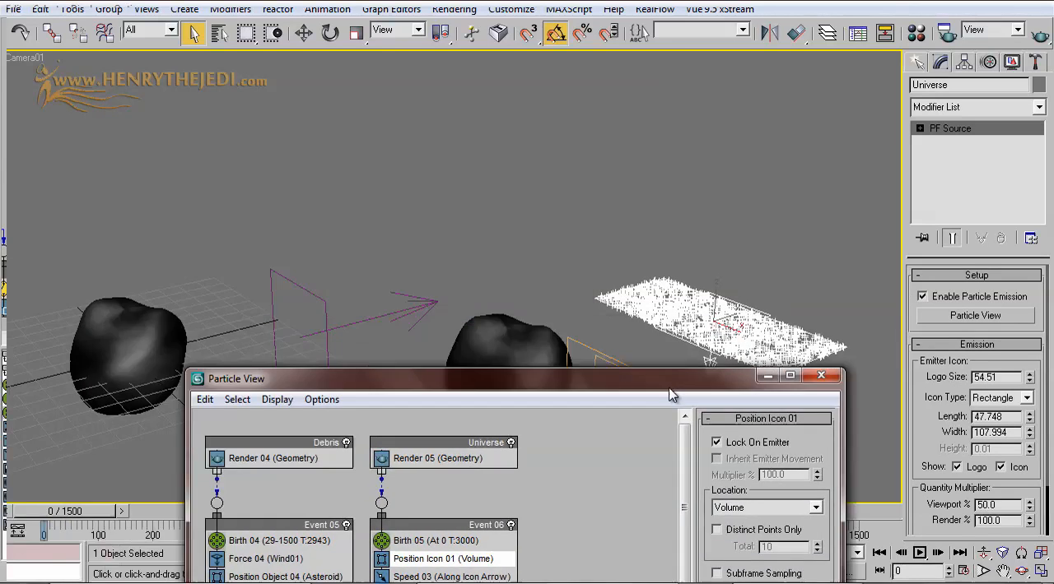
mouse_move(85, 520)
mouse_down()
mouse_move(103, 518)
mouse_move(83, 519)
mouse_up()
drag(578, 381, 474, 167)
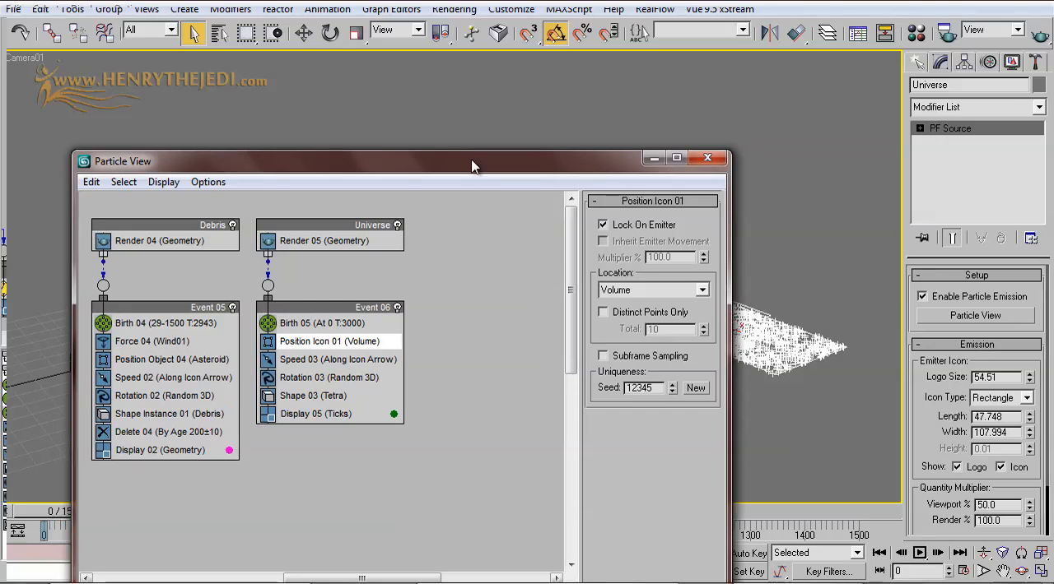
Step: Delete the Speed operator from the Universe flow's event
click(334, 359)
right_click(335, 361)
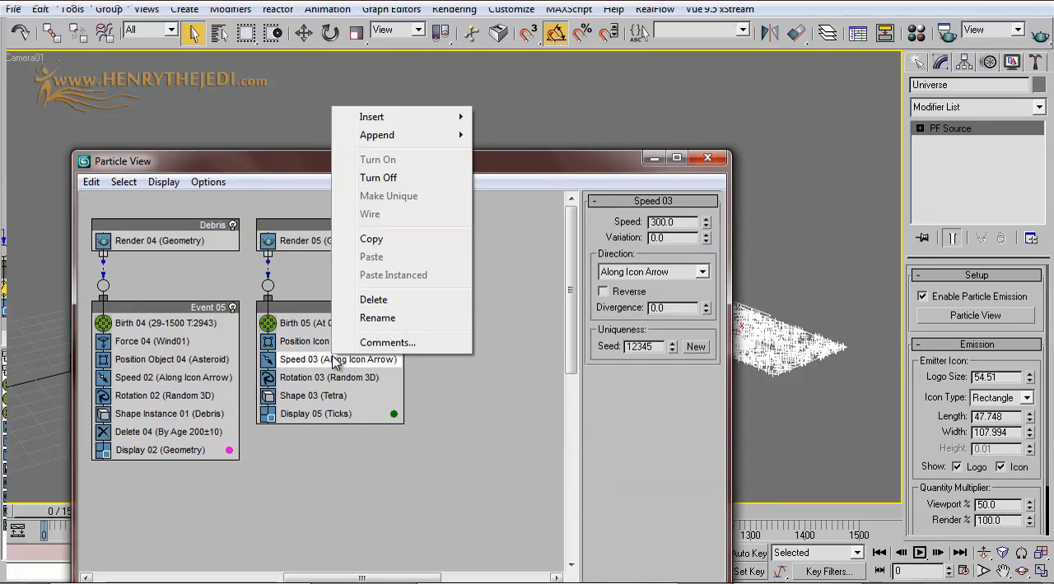
click(375, 300)
click(351, 366)
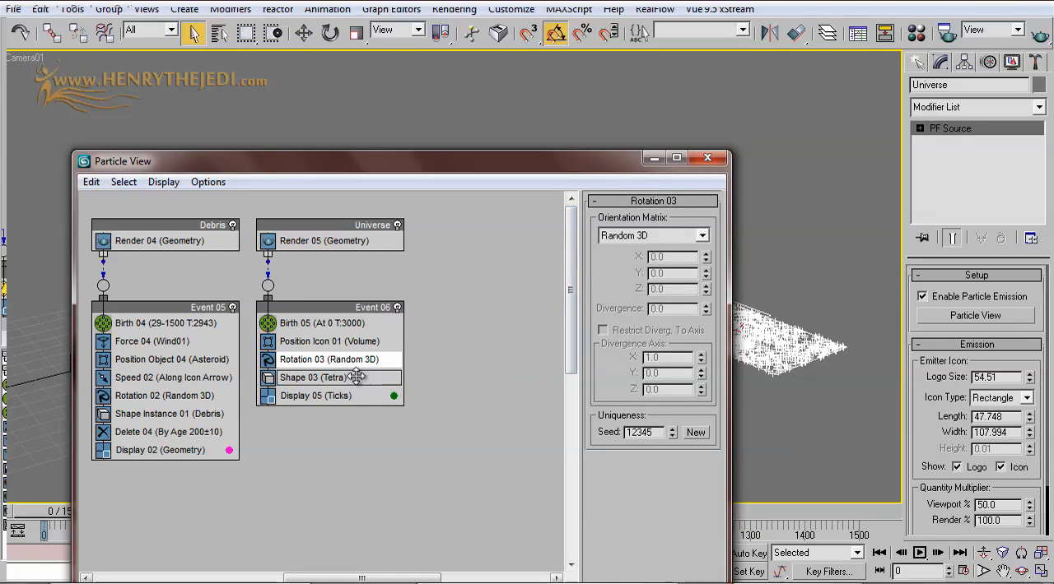
Step: Set the Universe flow's Shape operator to Cube with a size of 1.0
click(359, 383)
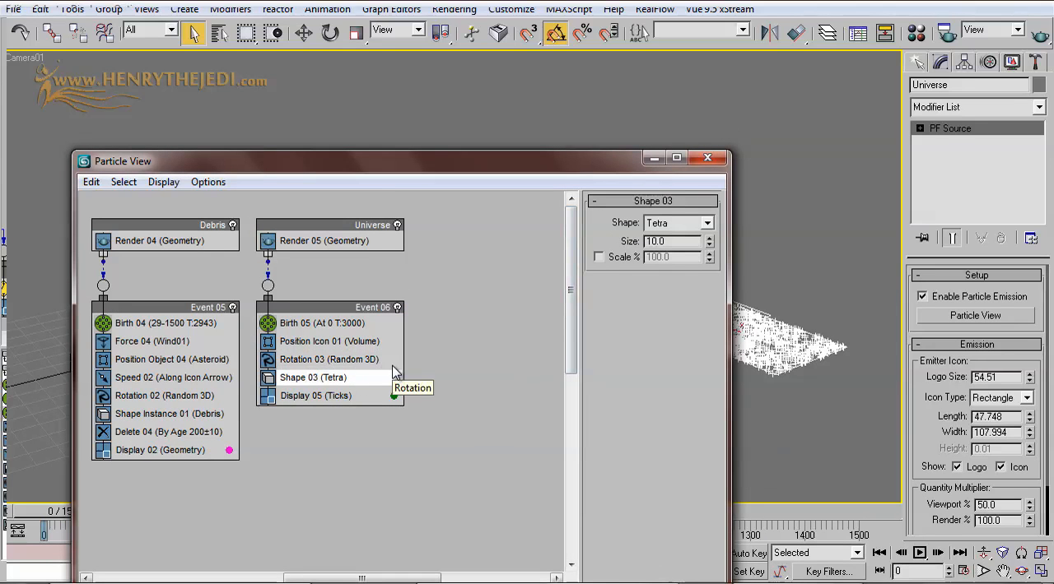
click(673, 224)
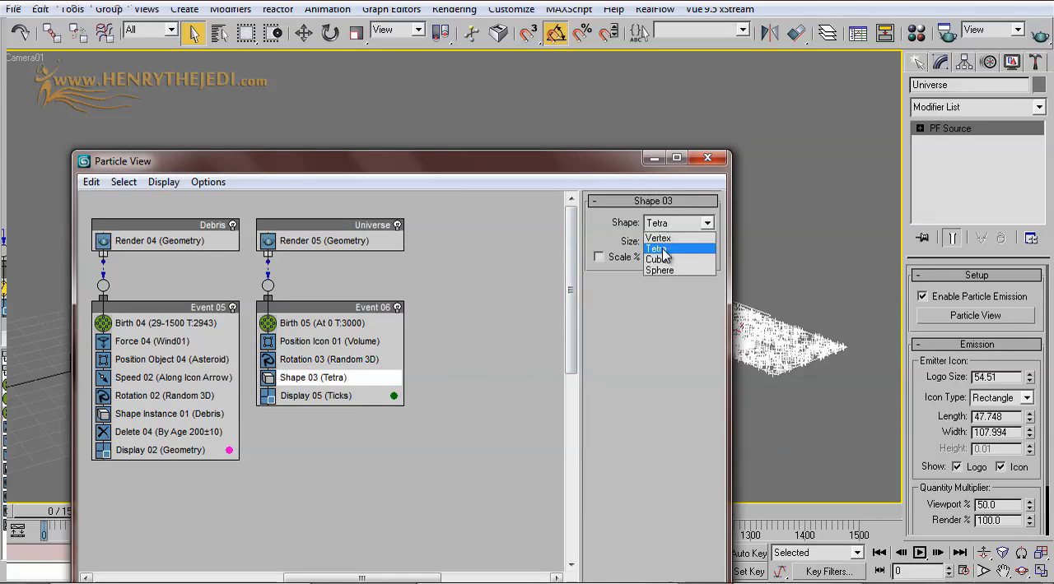
click(667, 258)
drag(671, 243, 635, 246)
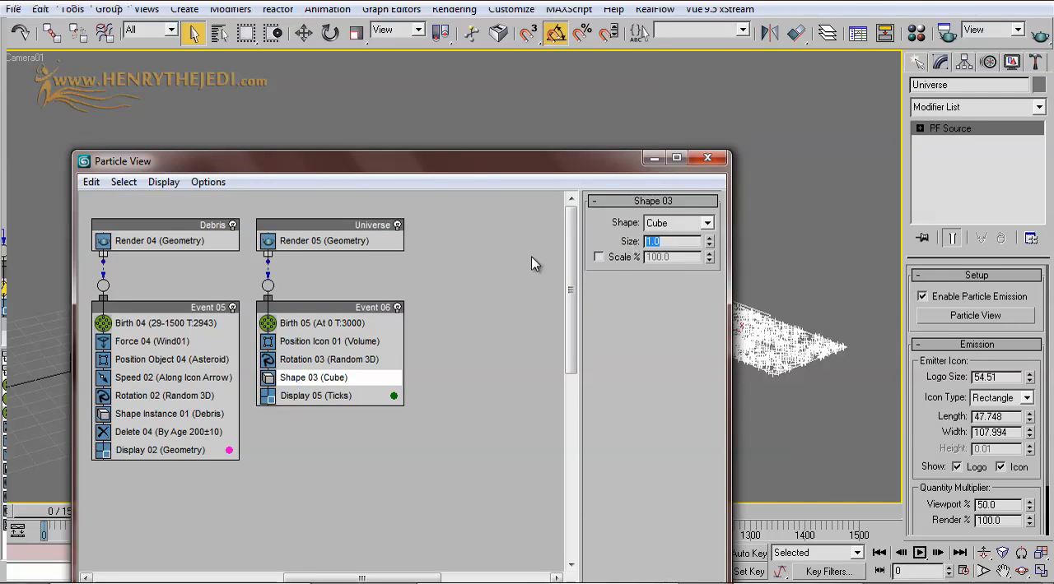
click(342, 142)
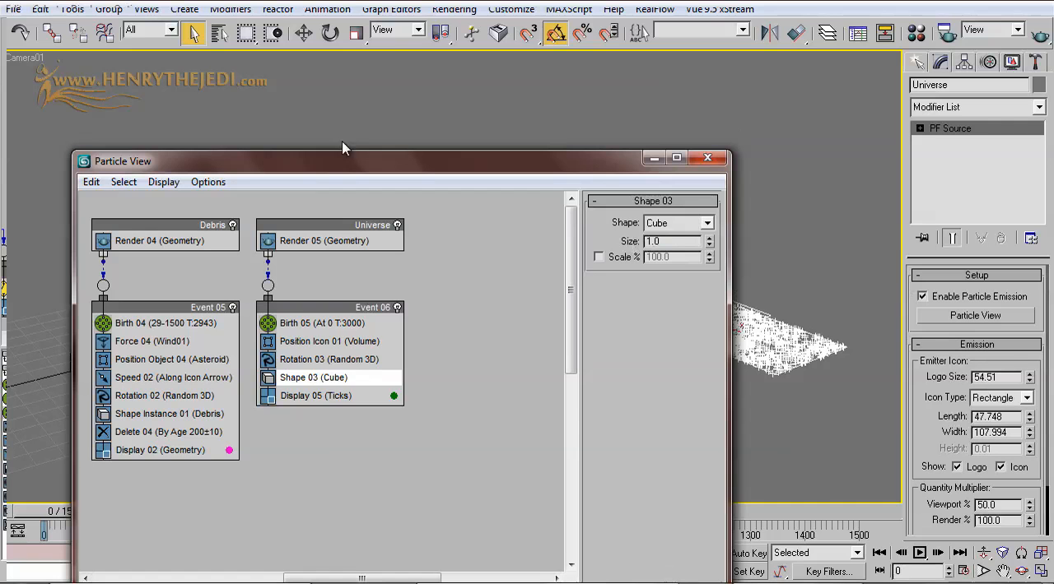
Step: Change the Universe flow's Display color to cyan and minimize Particle View
click(329, 399)
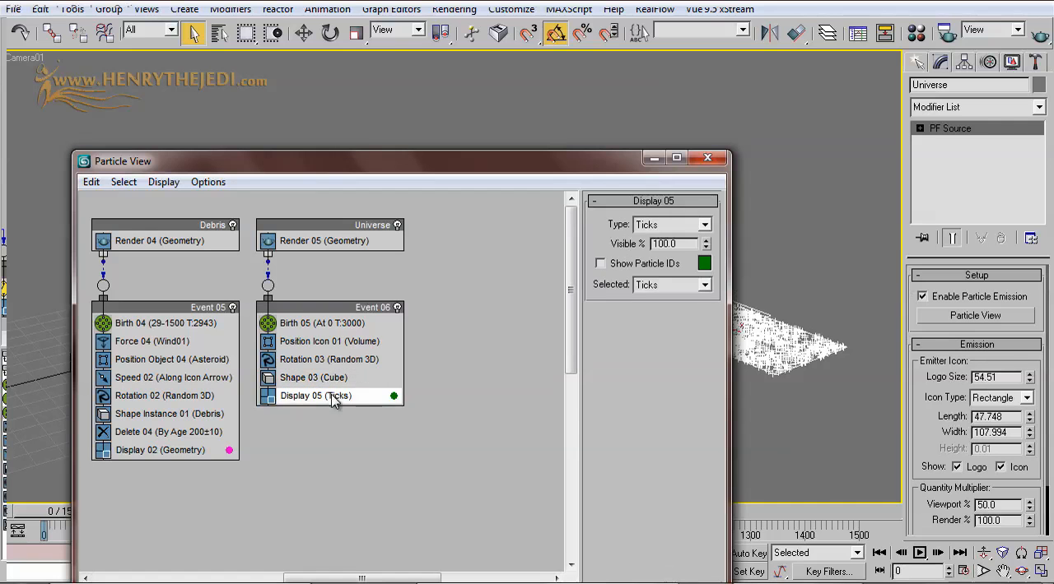
click(703, 264)
drag(377, 213, 369, 162)
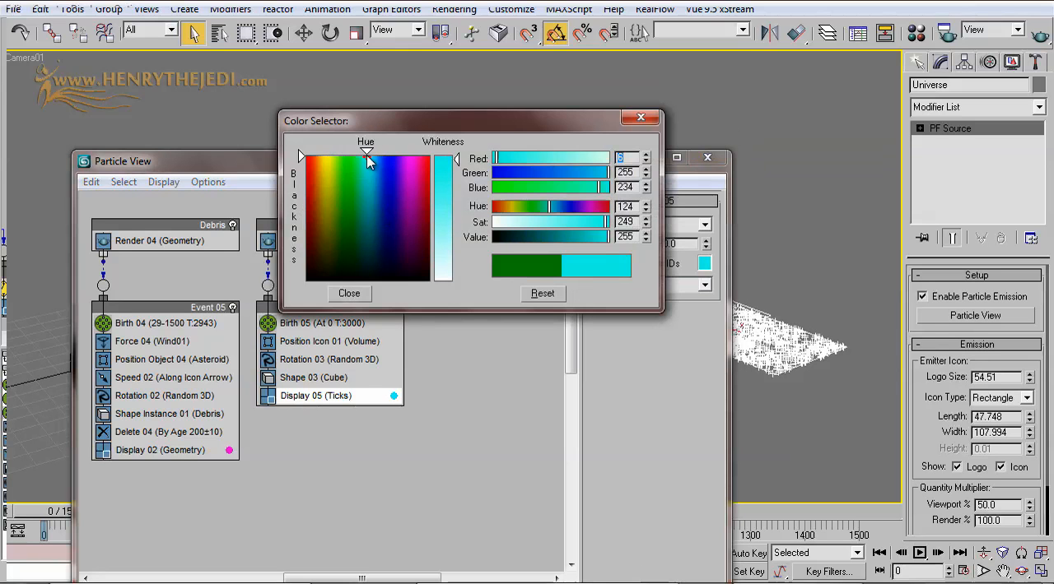
click(349, 294)
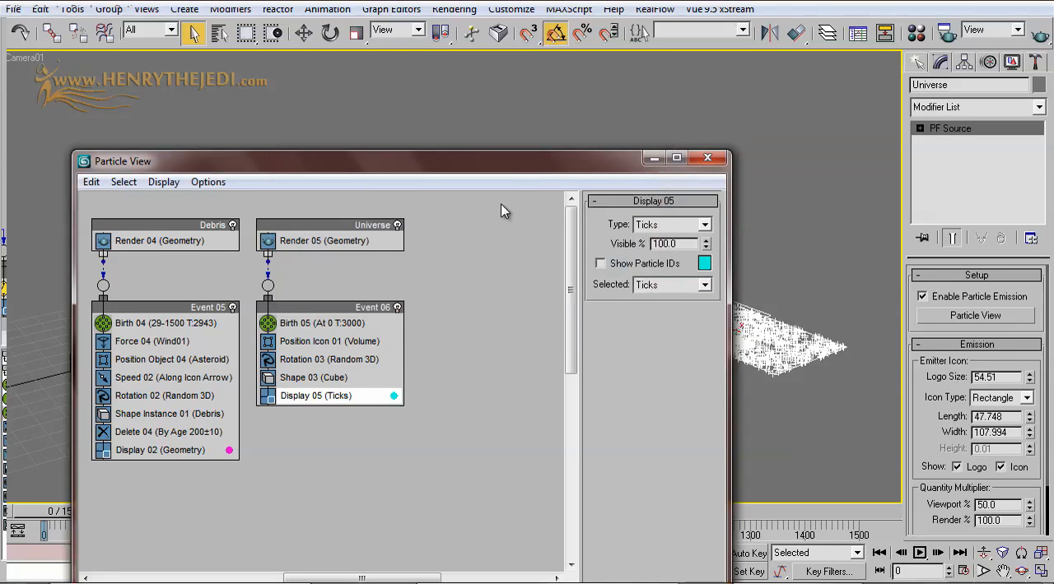
click(653, 157)
Step: Switch the viewport from Camera01 to Perspective so that the asteroid, emitters and camera can be seen together
middle_drag(420, 233, 308, 244)
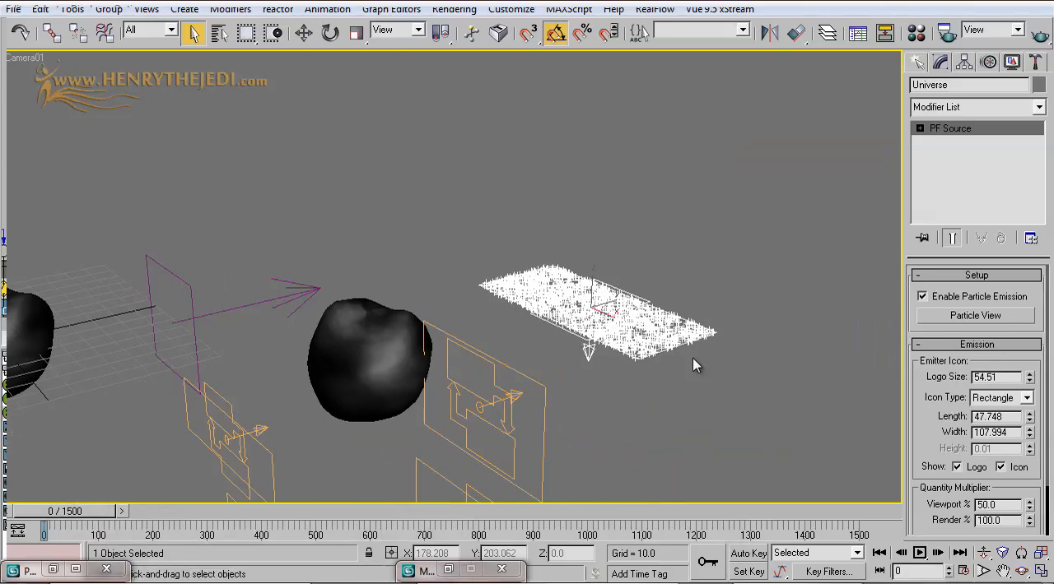
right_click(17, 62)
mouse_move(28, 73)
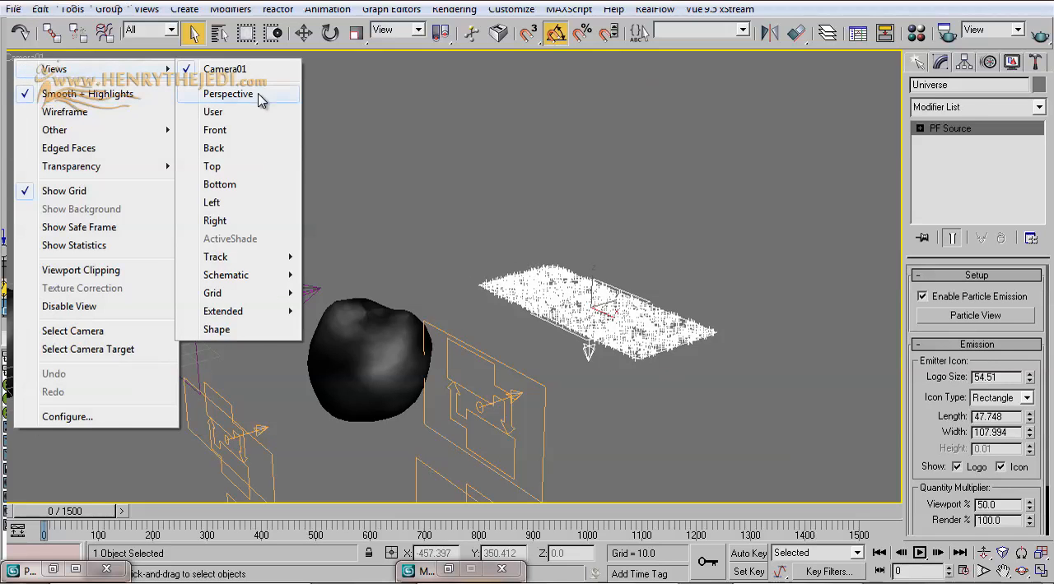
click(229, 94)
alt+middle_drag(451, 298, 289, 476)
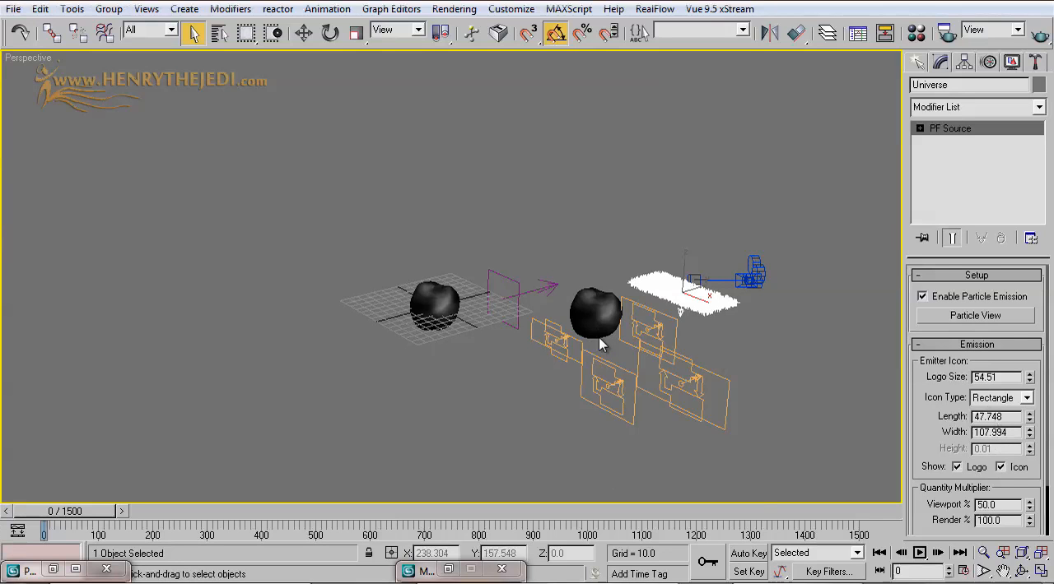
Step: Set the Universe emitter's icon type to Box and increase its length to about 2233
click(1005, 398)
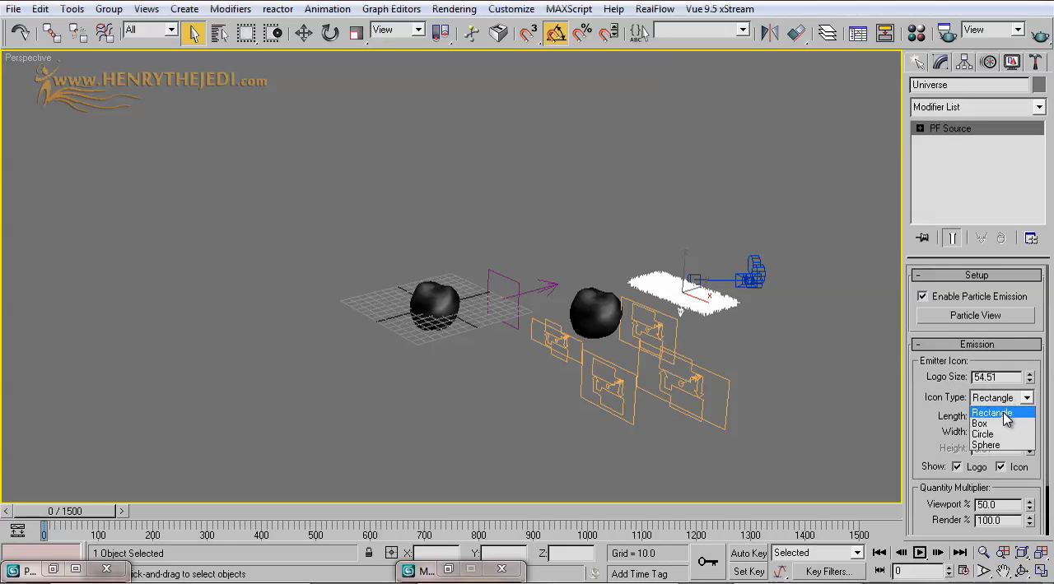
click(1005, 424)
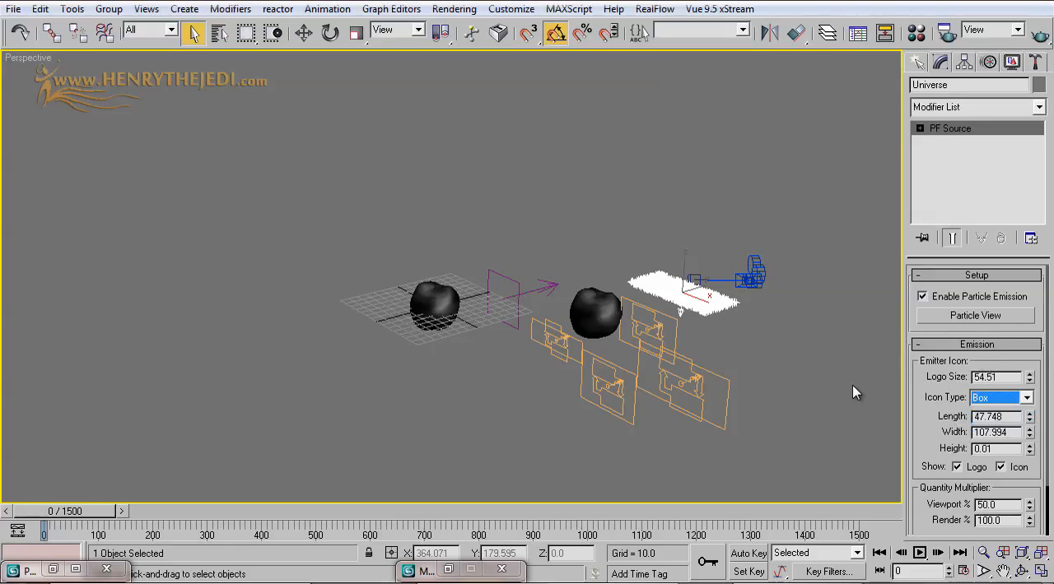
drag(1030, 417, 1051, 370)
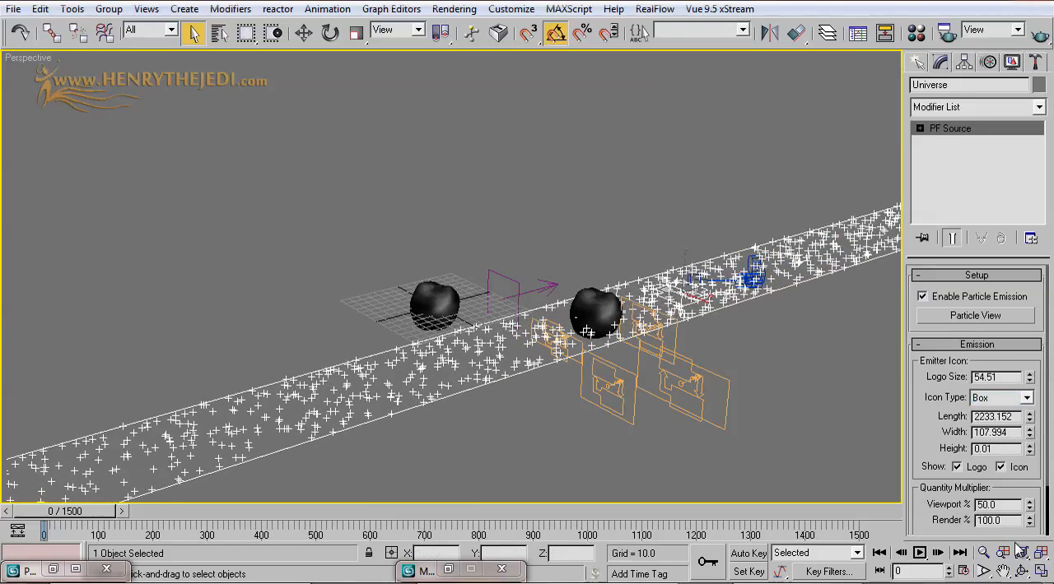
Step: In the Top view, increase the Universe emitter's length to about 49165
click(1042, 573)
click(355, 240)
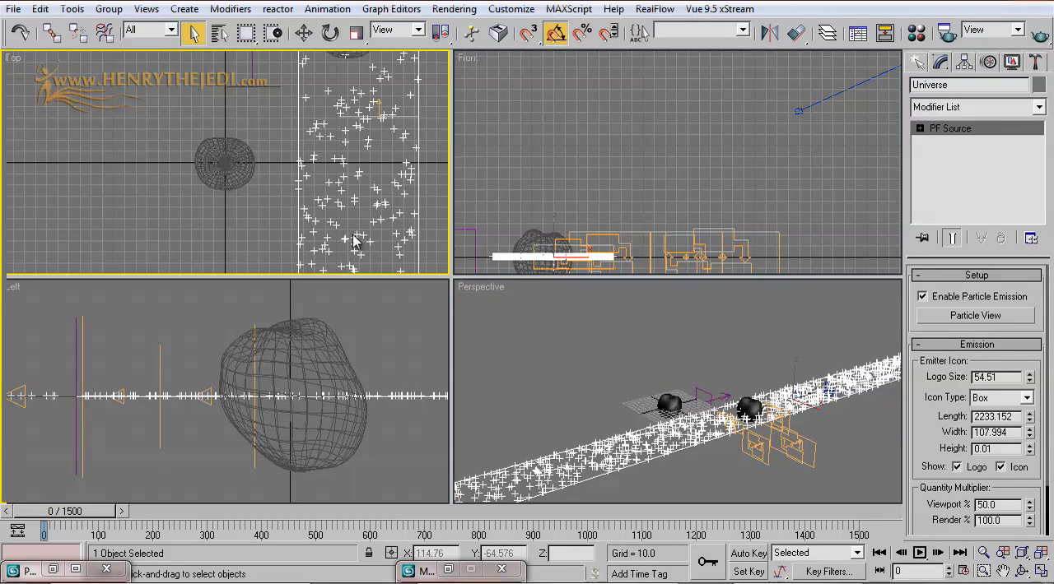
click(1044, 573)
scroll(637, 349, down, 10)
scroll(632, 349, up, 2)
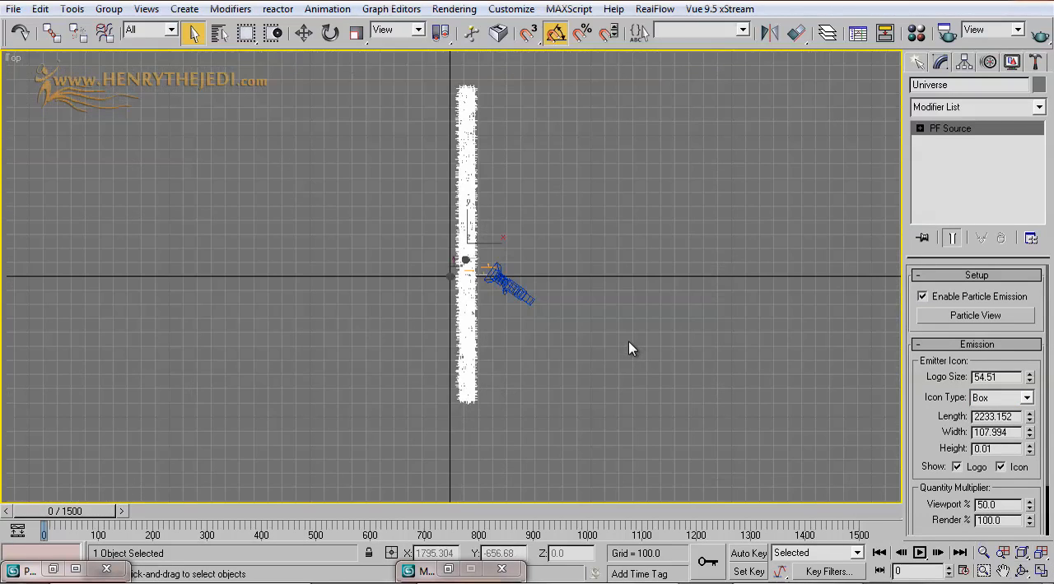
drag(1028, 419, 1028, 321)
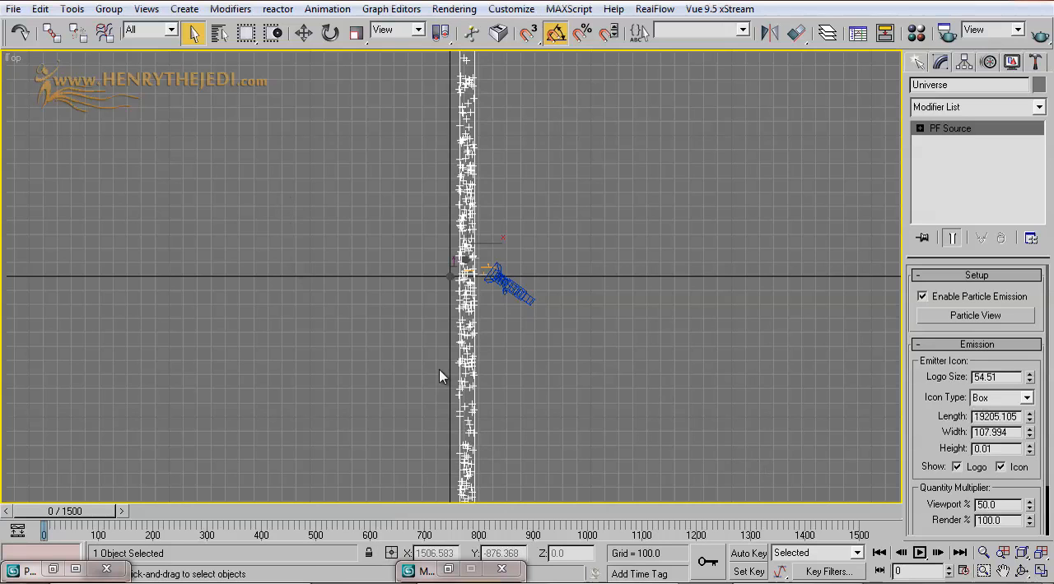
scroll(662, 409, down, 5)
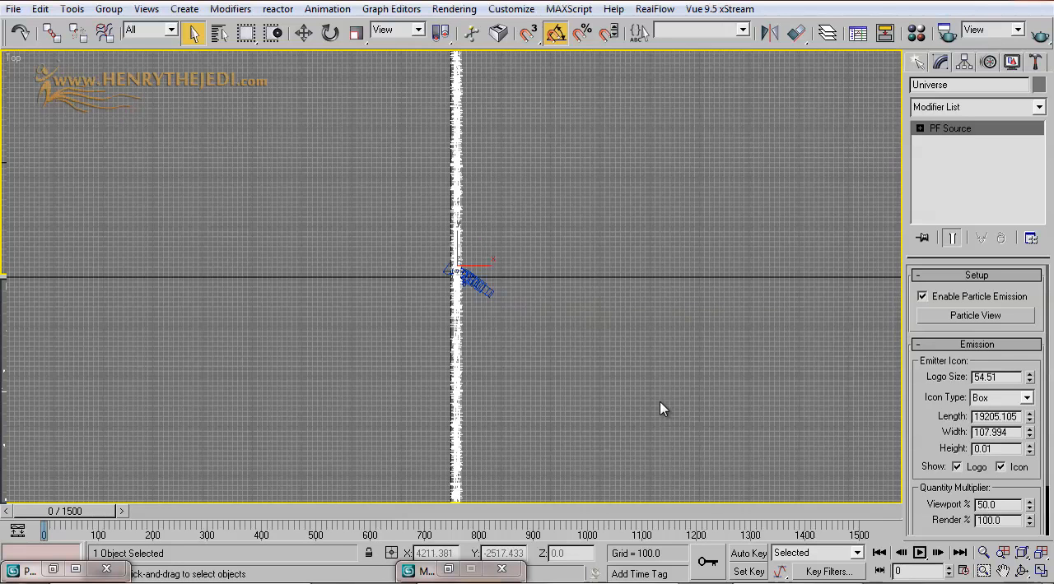
scroll(669, 409, up, 5)
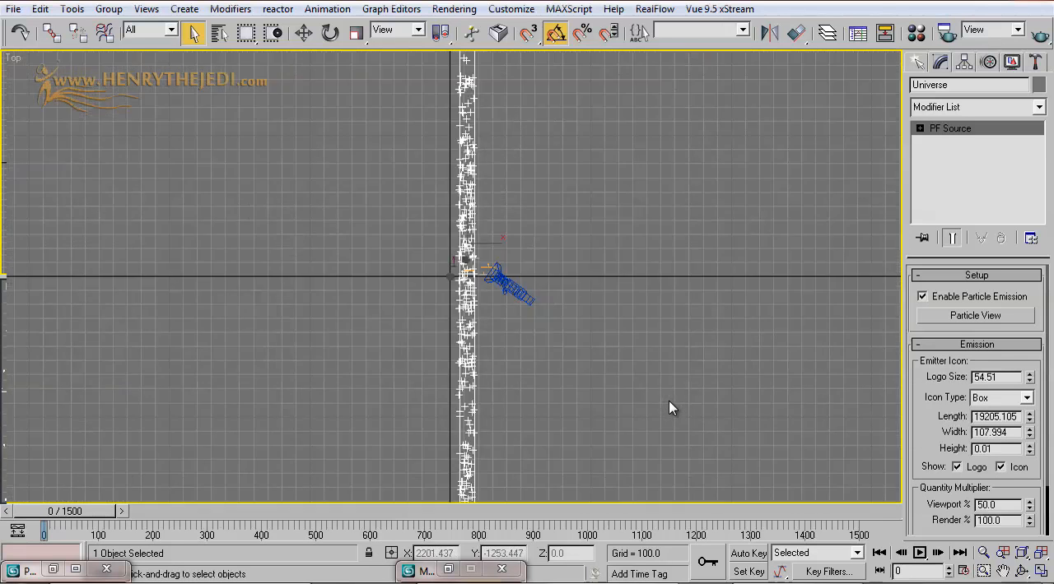
drag(1031, 421, 1030, 290)
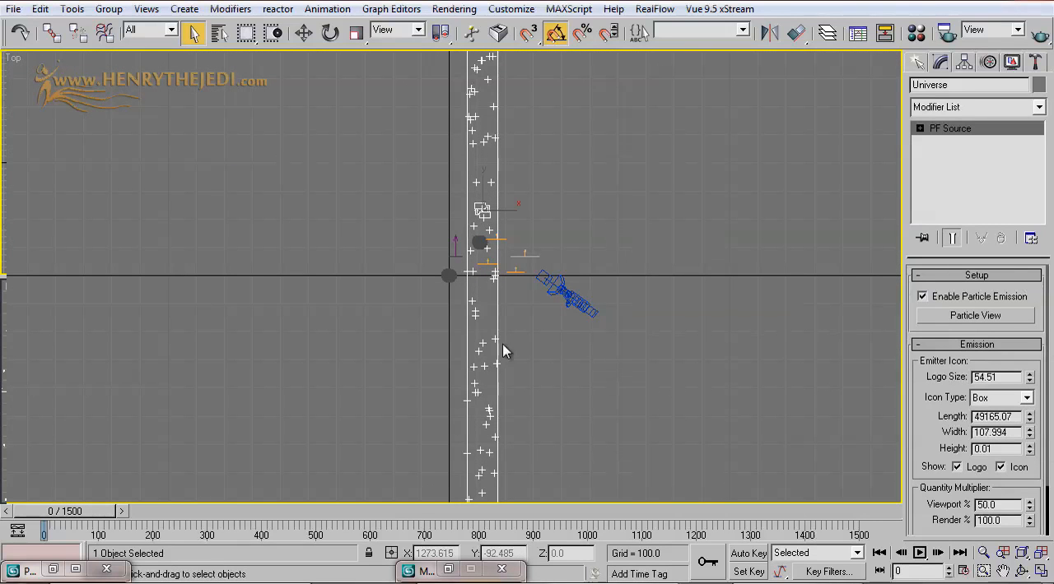
Step: Move the Universe emitter to X 0 and increase its width to about 36436
click(304, 32)
right_click(465, 557)
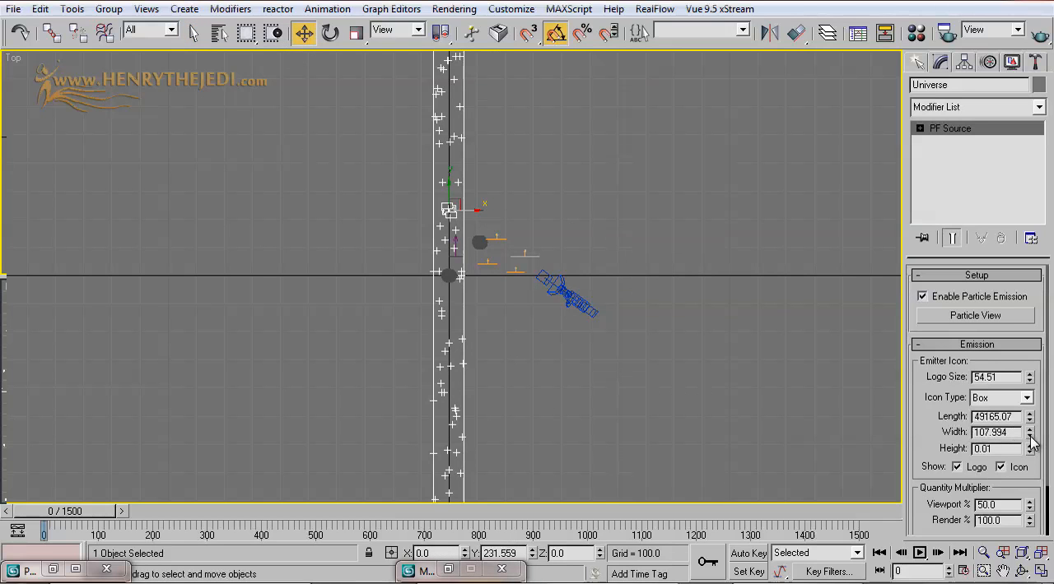
drag(1030, 437, 1030, 329)
scroll(783, 490, down, 5)
drag(1030, 437, 1051, 329)
Step: Increase the Universe emitter's height to about 15588, checking it in the Front view
click(1040, 571)
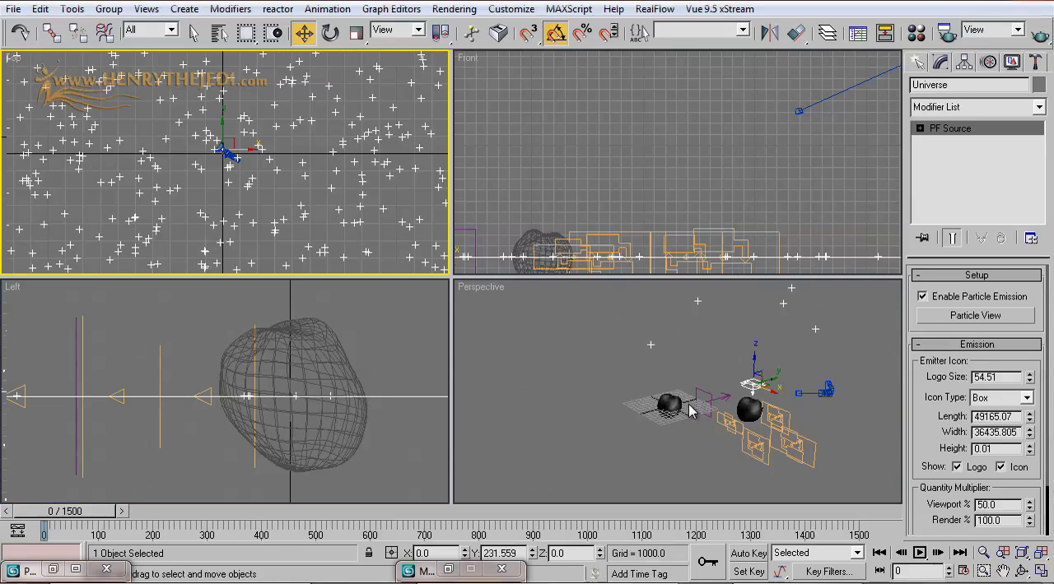
scroll(682, 259, down, 5)
scroll(689, 214, up, 4)
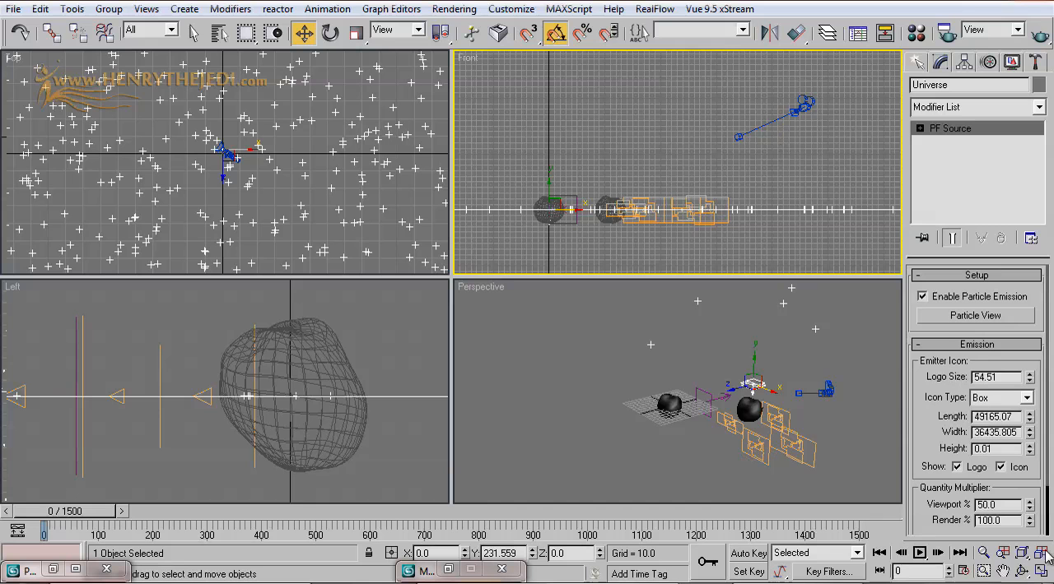
drag(1031, 451, 988, 4)
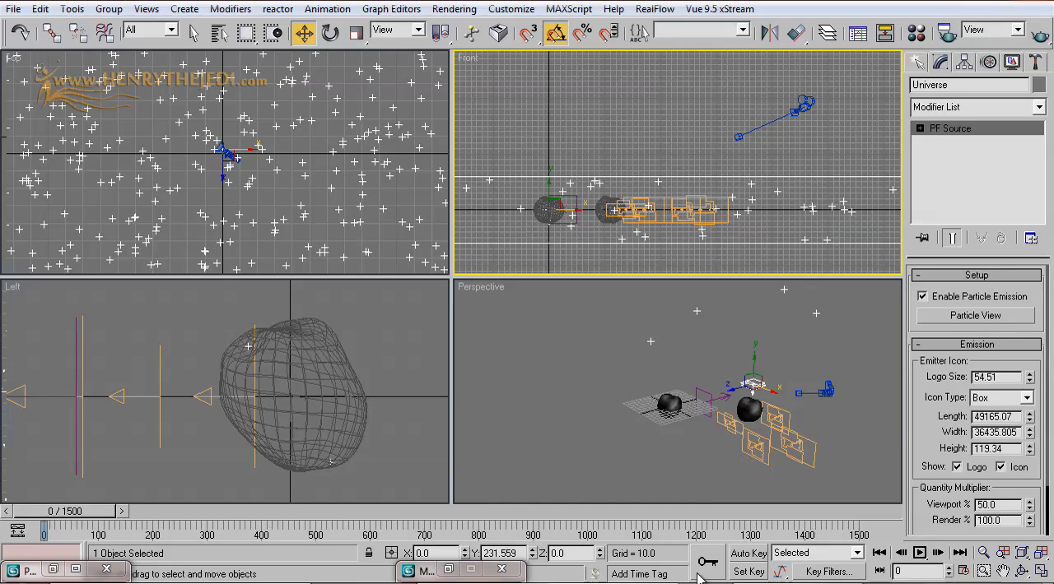
click(1040, 571)
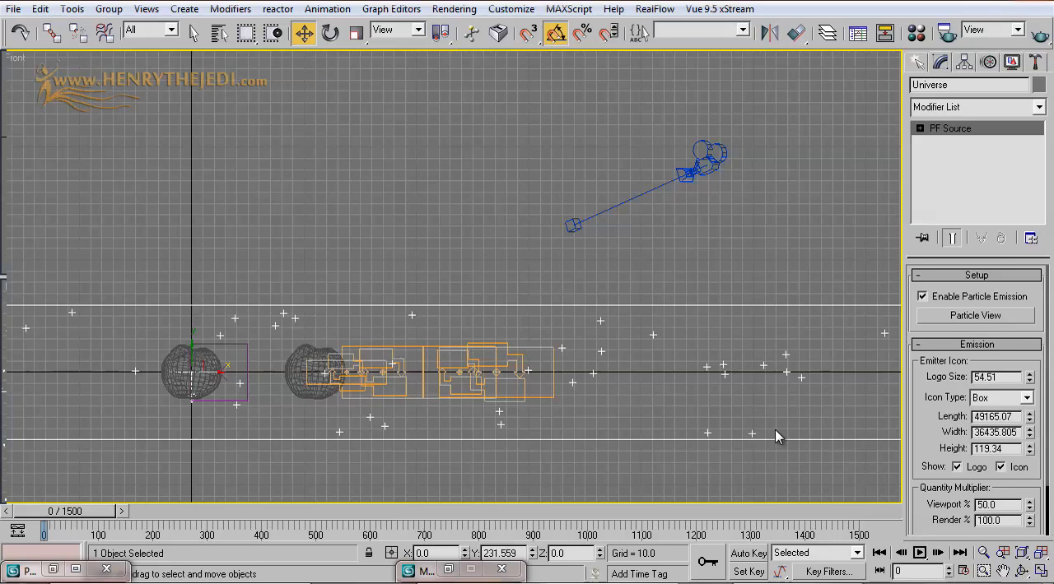
scroll(773, 432, down, 5)
drag(1028, 452, 1028, 449)
scroll(548, 354, down, 10)
scroll(690, 241, up, 4)
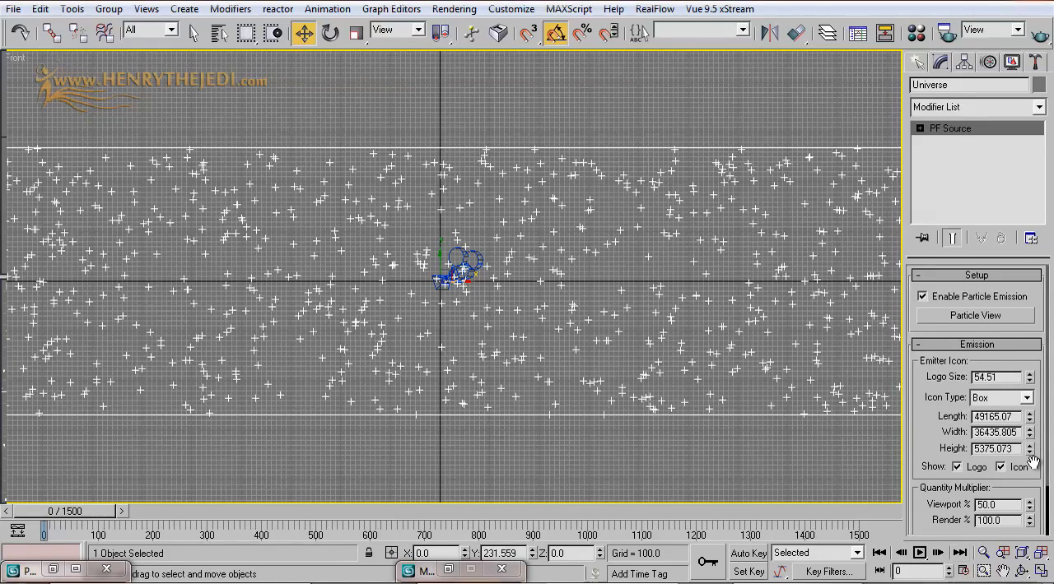
drag(1028, 458, 1020, 236)
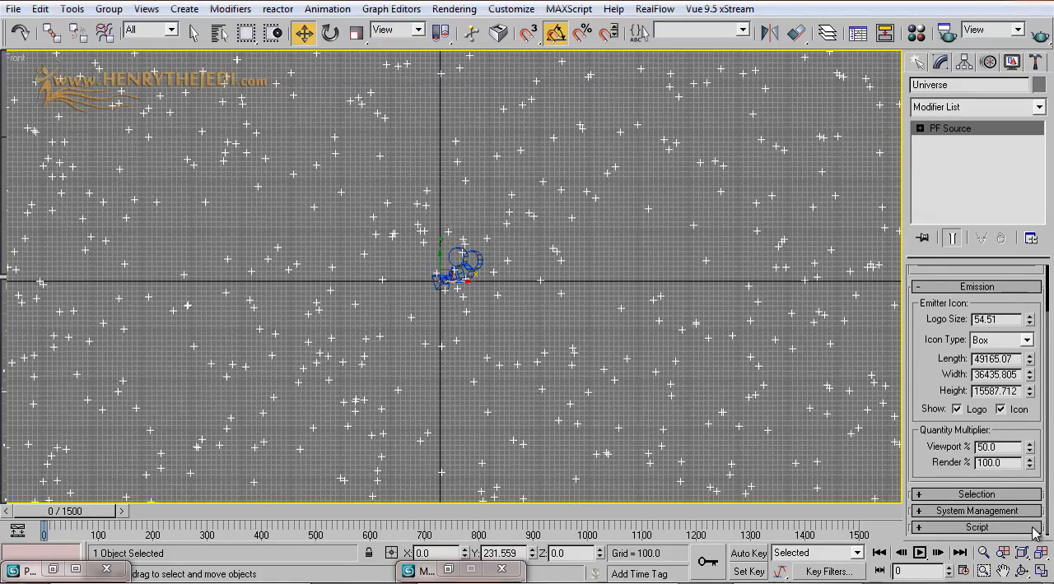
Step: Enlarge the Universe emitter in the Top view to a length of about 2507743 and a width of about 737461
click(1041, 573)
scroll(288, 183, down, 5)
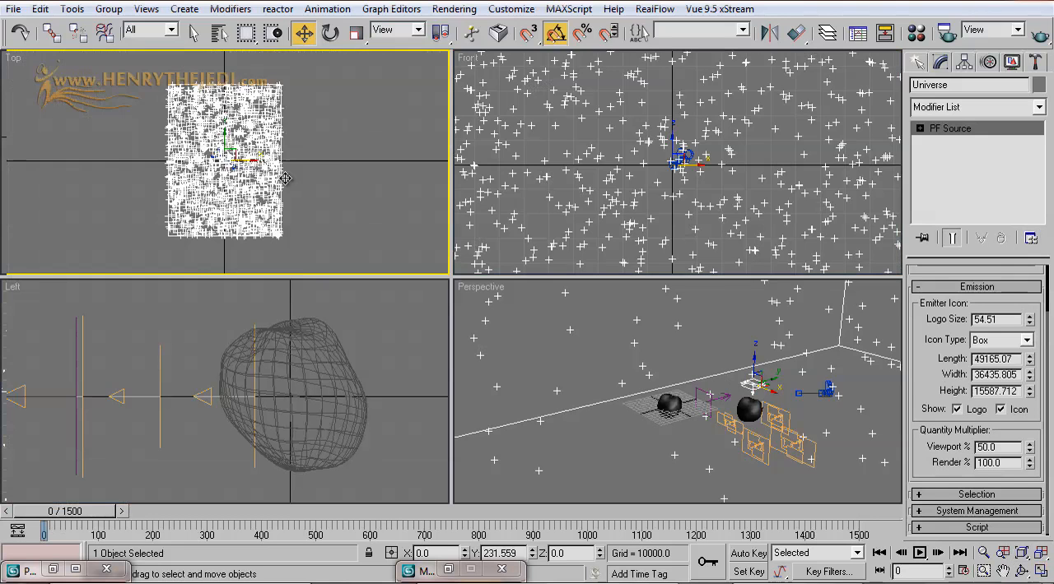
scroll(344, 164, down, 3)
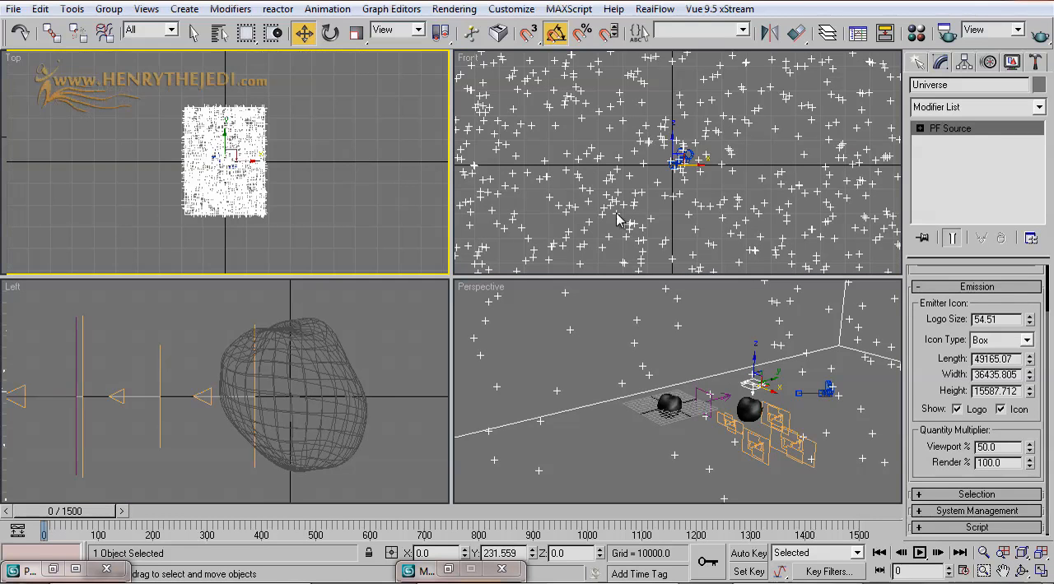
drag(1028, 363, 1031, 4)
scroll(341, 223, down, 6)
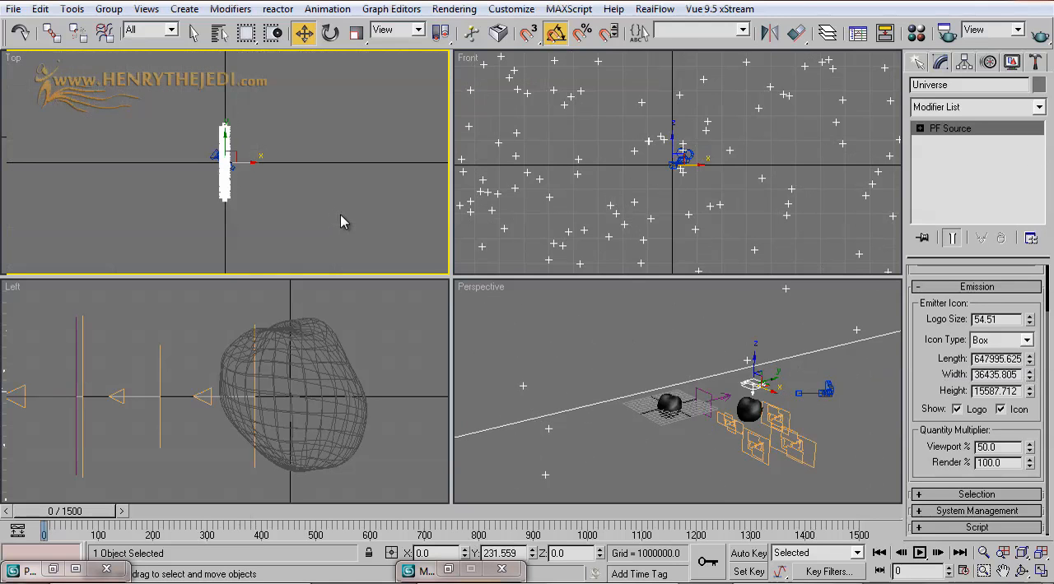
click(1040, 571)
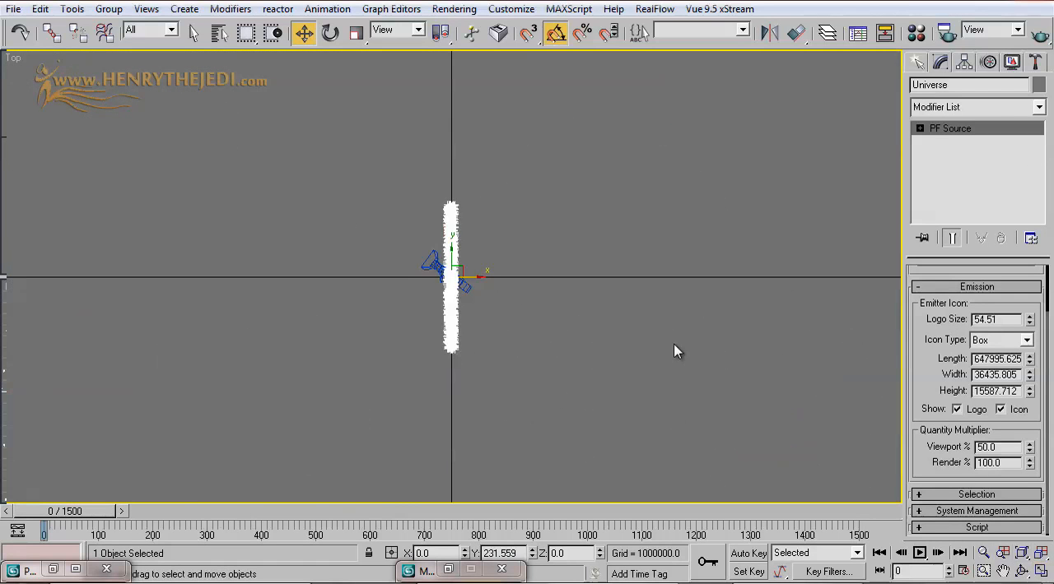
key(z)
drag(1028, 361, 1035, 186)
drag(1029, 375, 1033, 164)
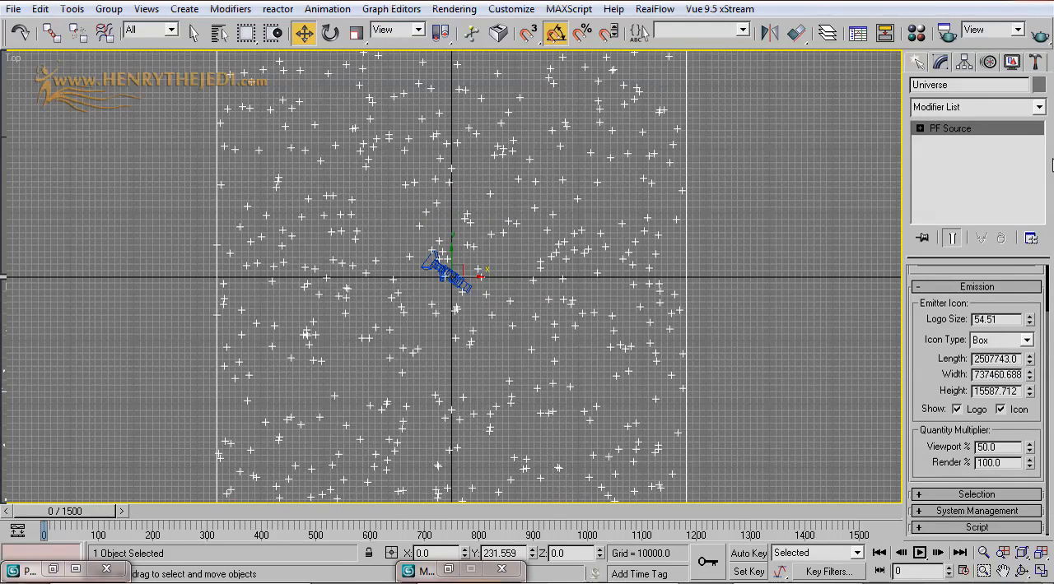
Step: Examine in the Perspective view how the Universe particle volume lies around the asteroids and camera
click(1042, 570)
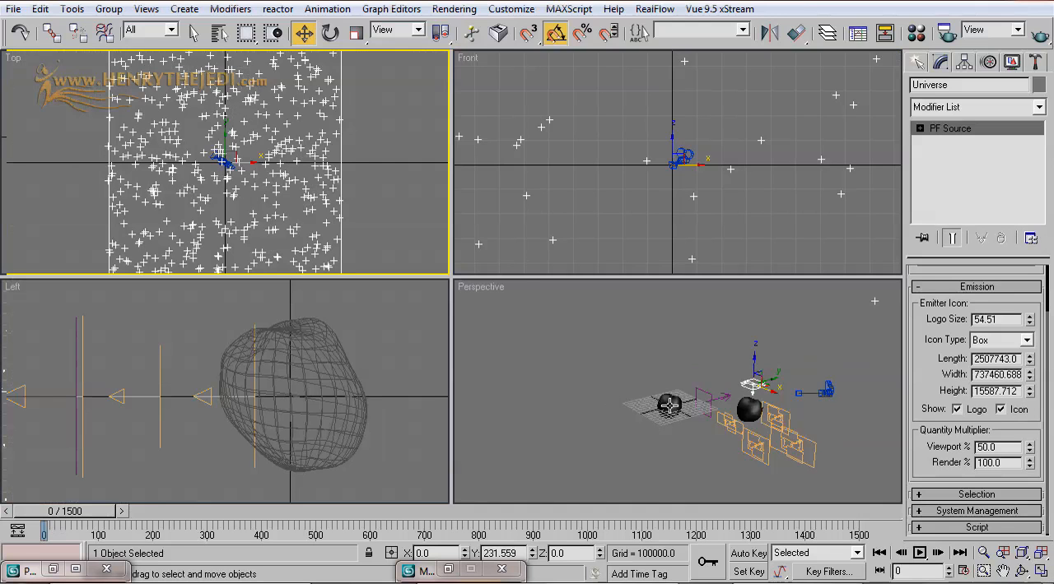
middle_click(590, 372)
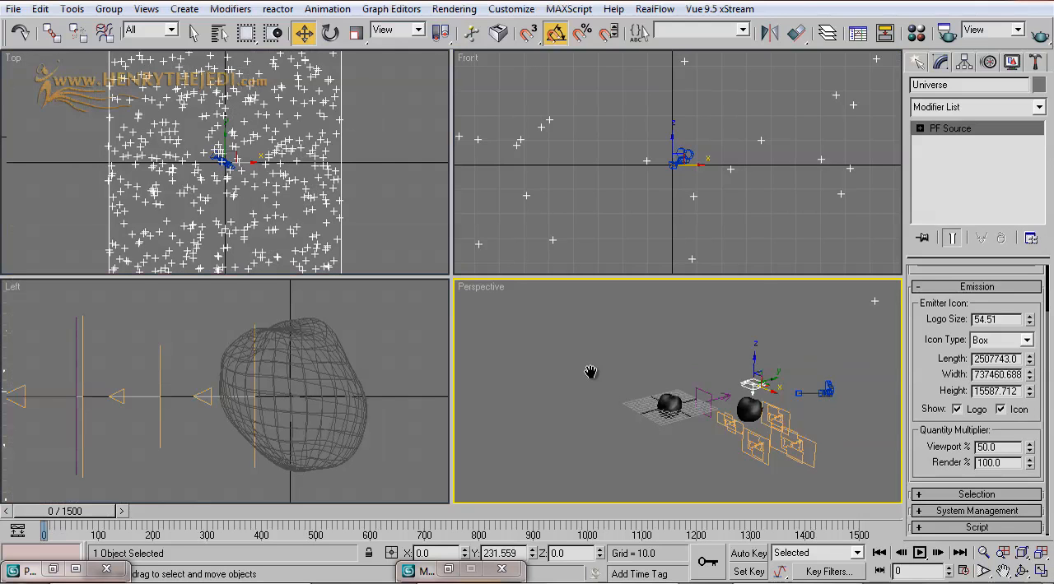
click(1039, 571)
click(1021, 571)
drag(491, 342, 527, 300)
scroll(528, 300, up, 3)
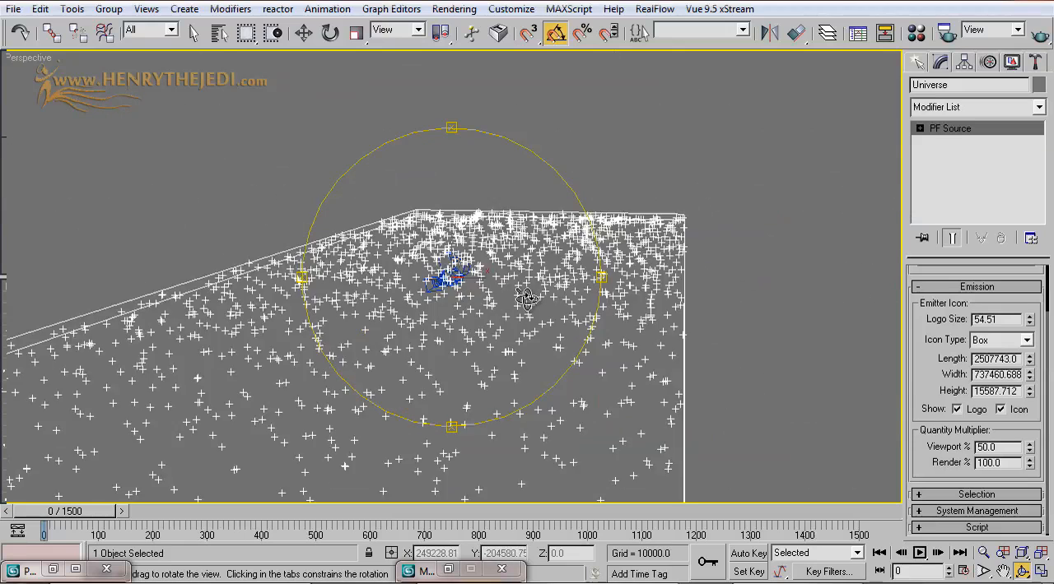
scroll(528, 299, down, 1)
scroll(488, 267, up, 2)
scroll(488, 267, up, 6)
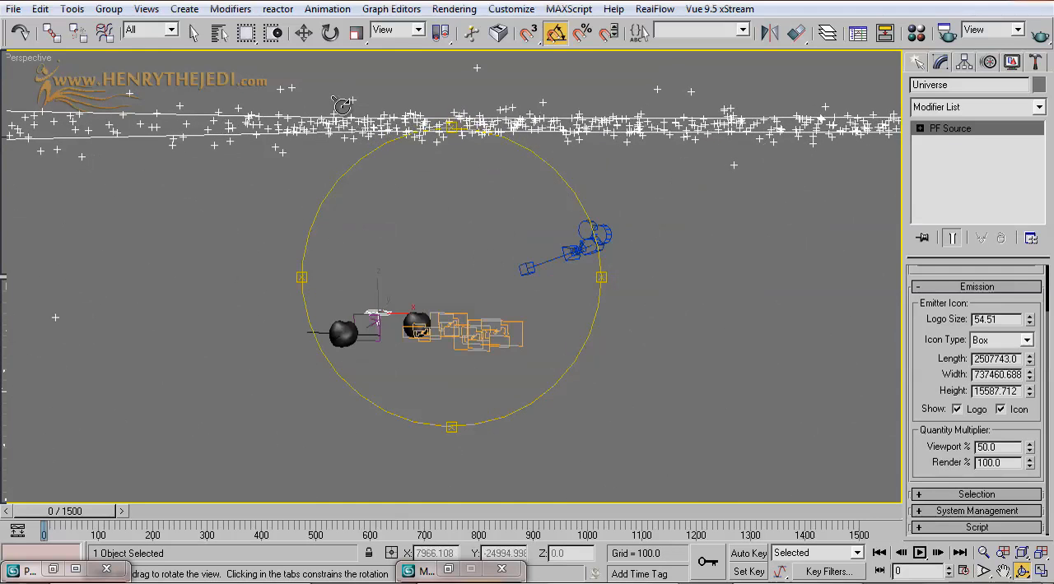
scroll(346, 112, down, 2)
Step: Increase the Universe emitter's height to about 414321
click(195, 31)
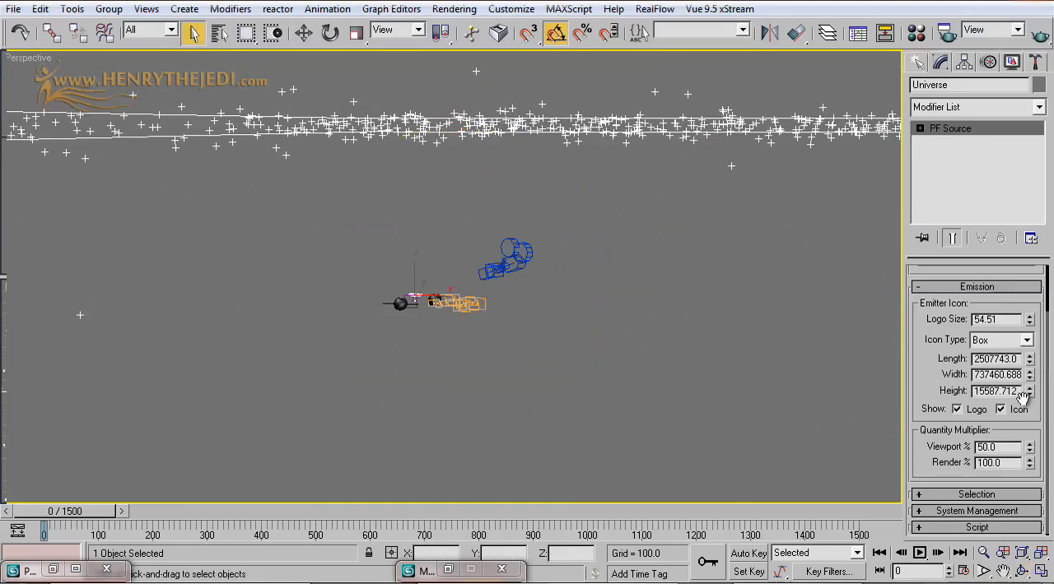
drag(1028, 393, 1029, 246)
drag(1051, 539, 1050, 178)
Step: Enlarge the Universe emitter to a length of about 46267860 and a width of about 14483728
click(1042, 572)
right_click(715, 204)
scroll(716, 203, down, 8)
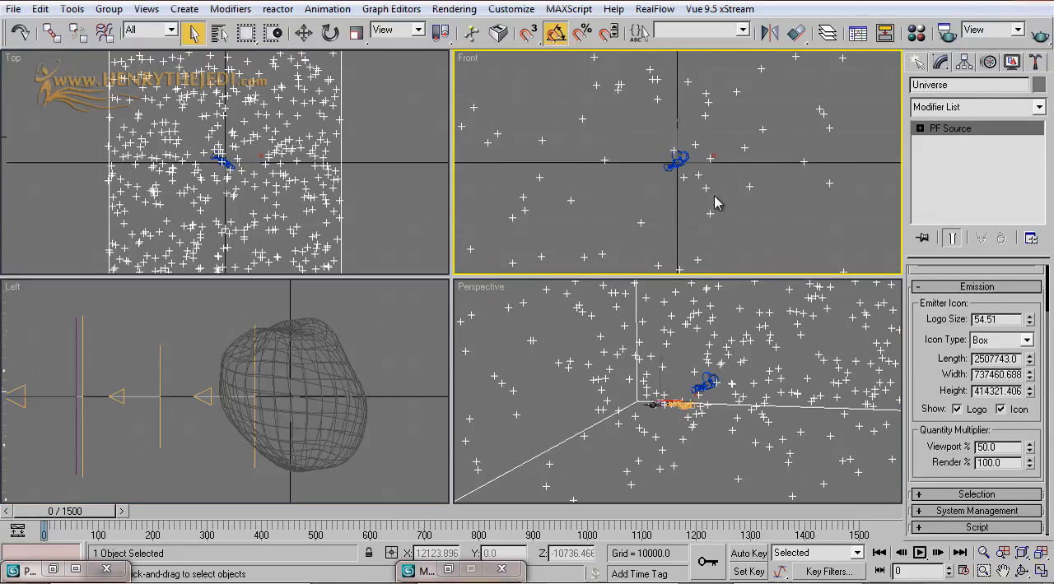
scroll(716, 203, up, 2)
drag(1029, 360, 1051, 171)
drag(1028, 375, 1033, 270)
scroll(287, 222, down, 3)
middle_drag(288, 223, 283, 206)
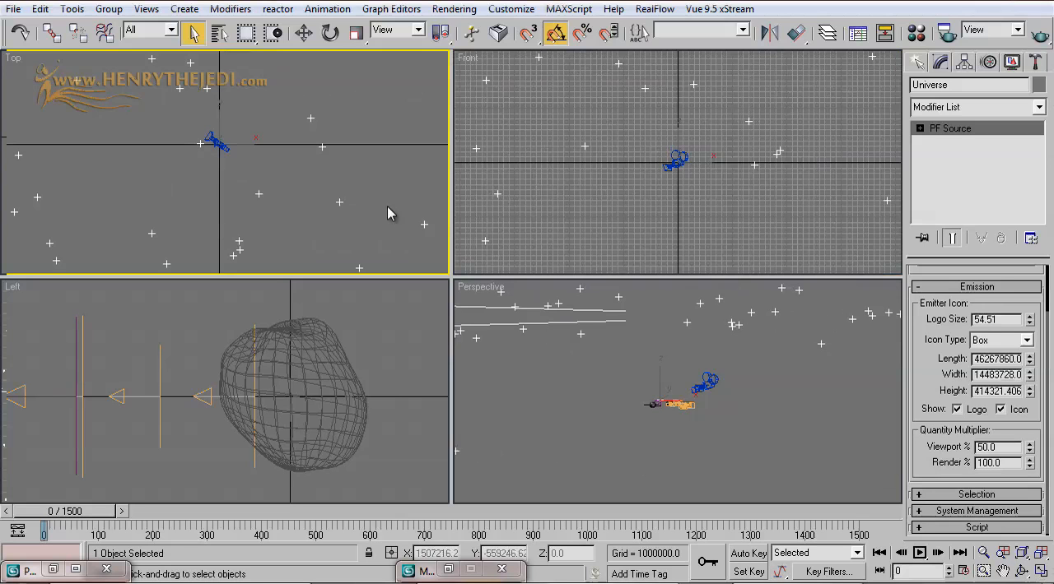
scroll(585, 179, down, 4)
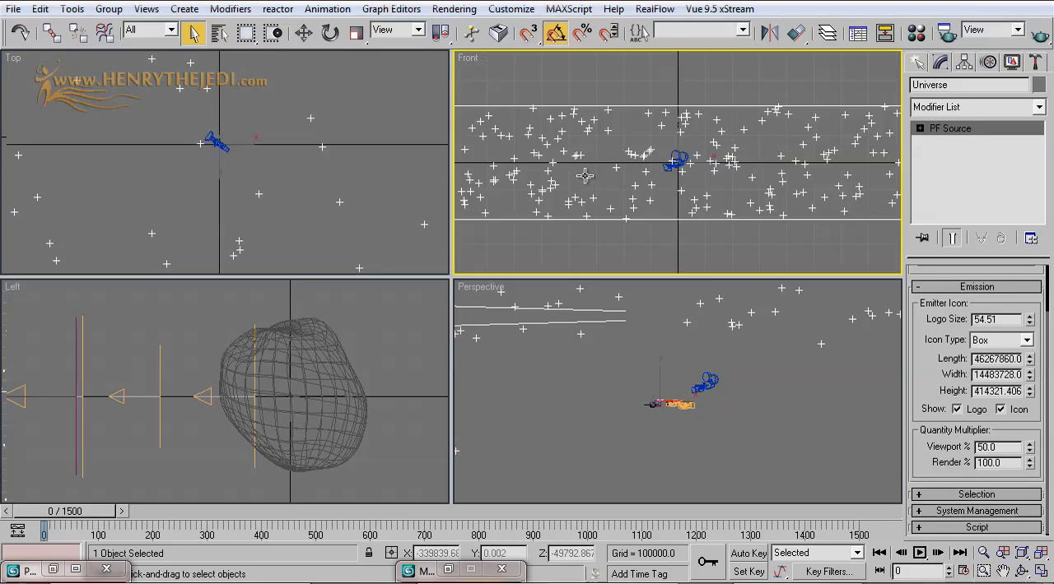
Step: Maximize the Perspective viewport and switch it to the Camera01 view
middle_click(764, 381)
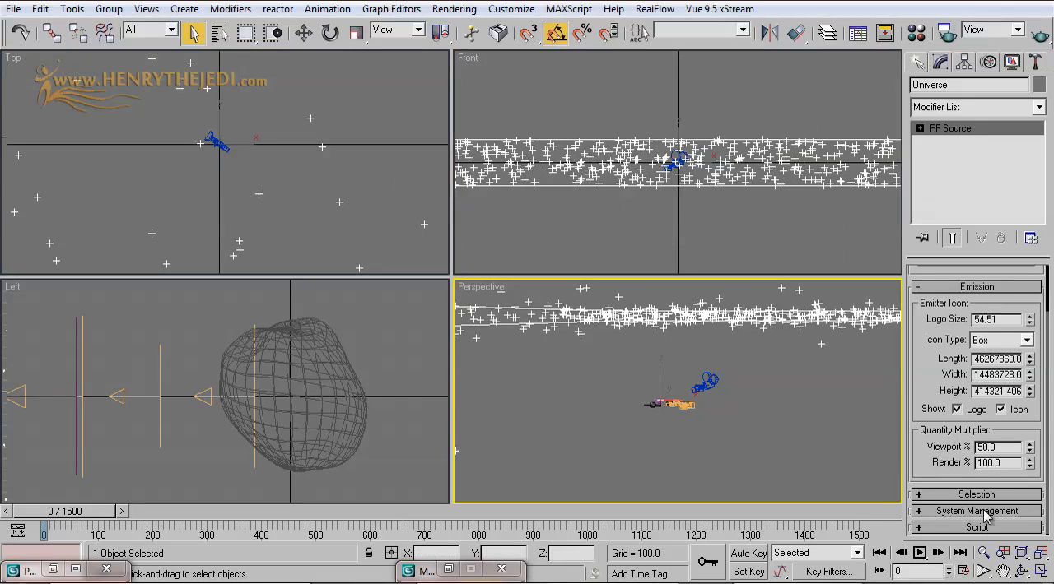
click(1040, 573)
middle_drag(607, 377, 644, 248)
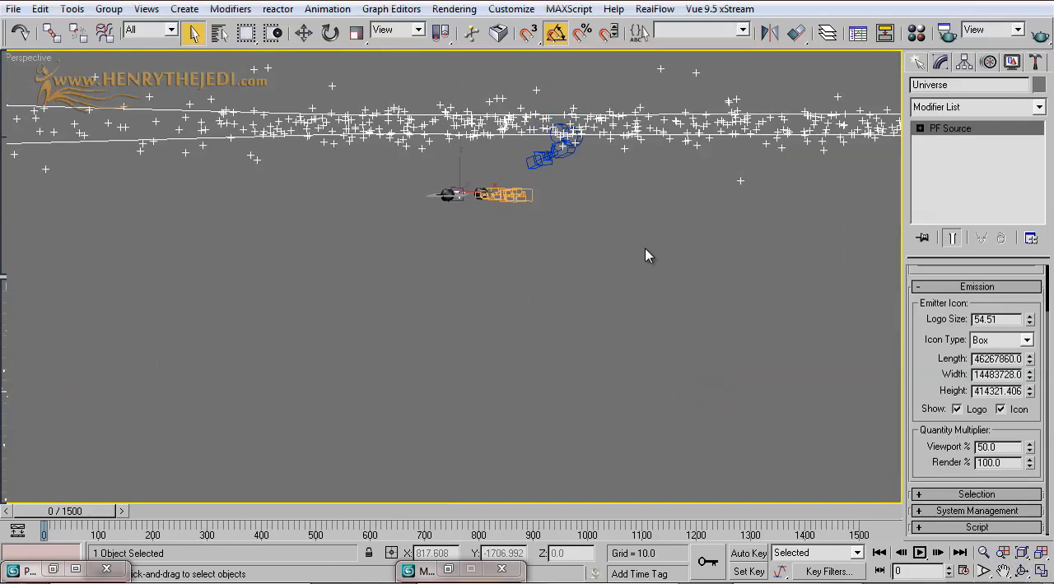
key(ctrl+z)
click(39, 9)
click(51, 45)
right_click(20, 59)
mouse_move(69, 66)
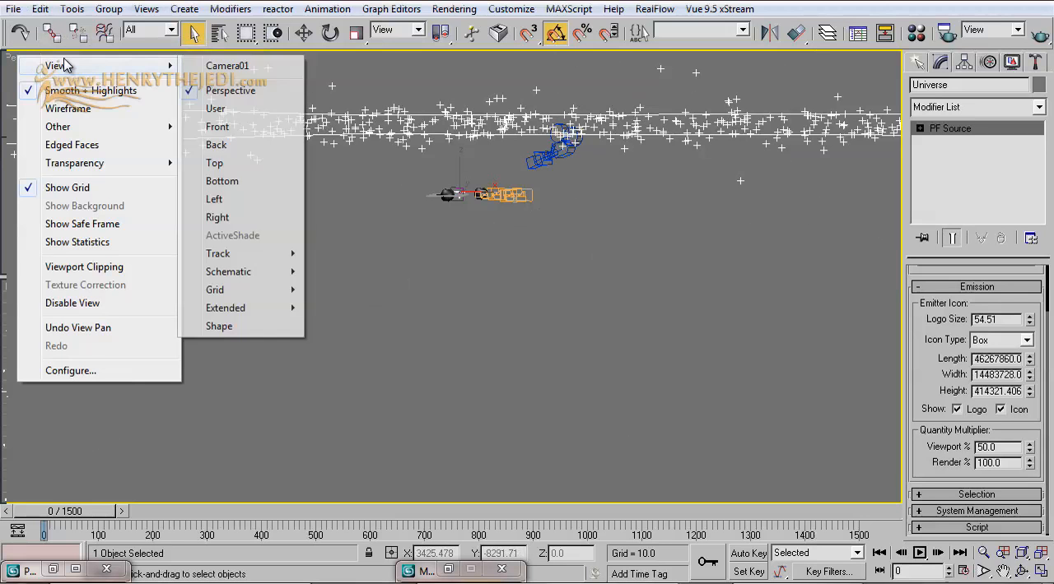
click(226, 66)
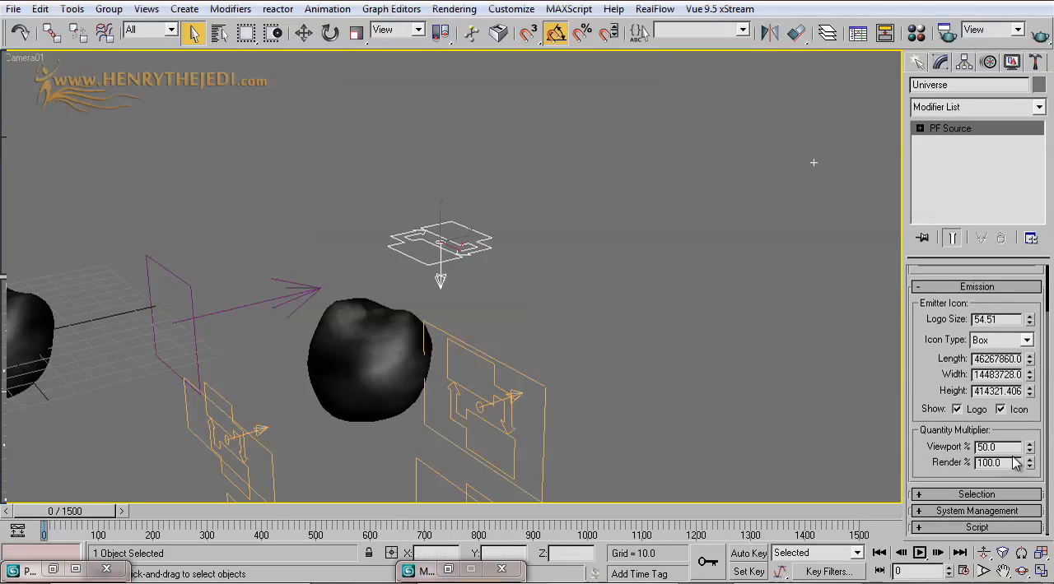
Step: Dolly Camera01 back from the asteroids and orbit it to a lower angle that frames the distant Universe particles
click(984, 554)
drag(533, 362, 635, 148)
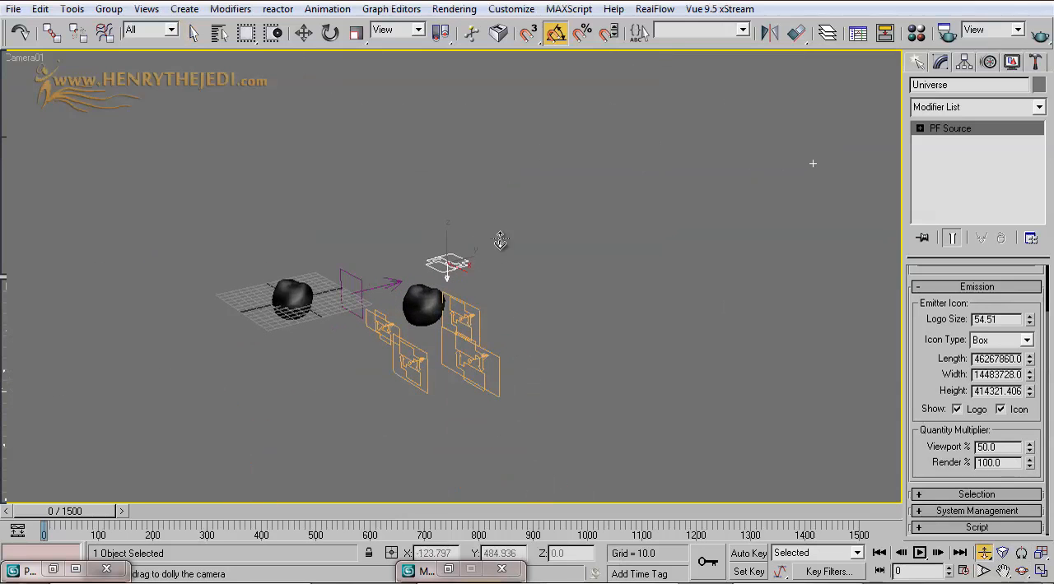
middle_drag(469, 355, 515, 288)
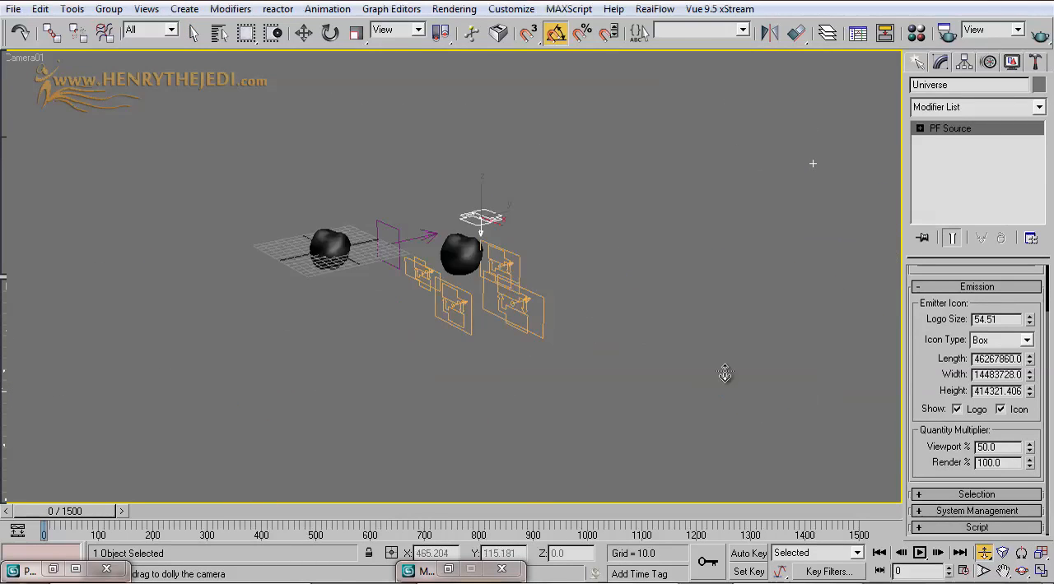
click(1022, 570)
drag(531, 384, 524, 358)
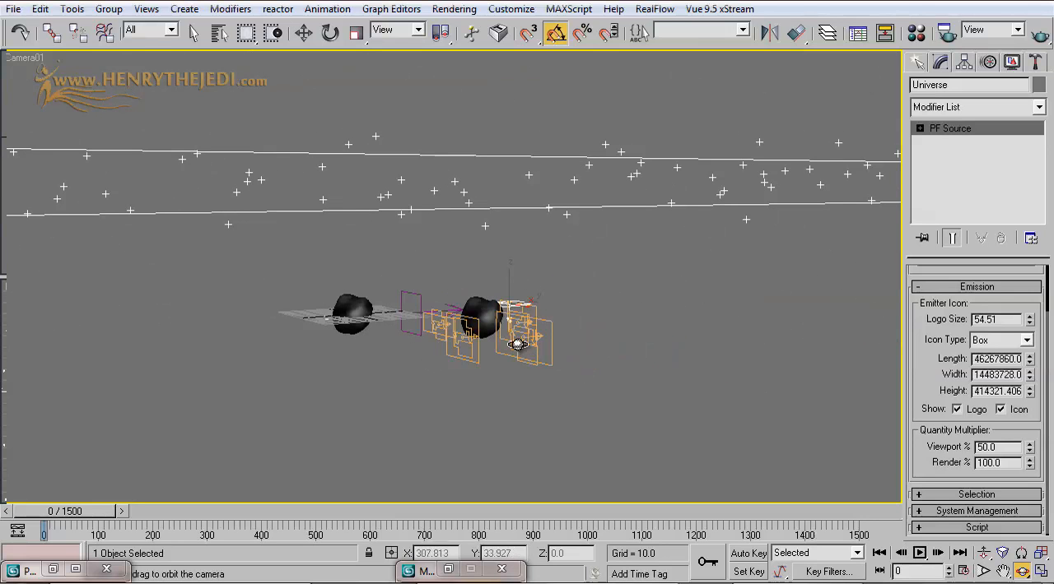
click(195, 34)
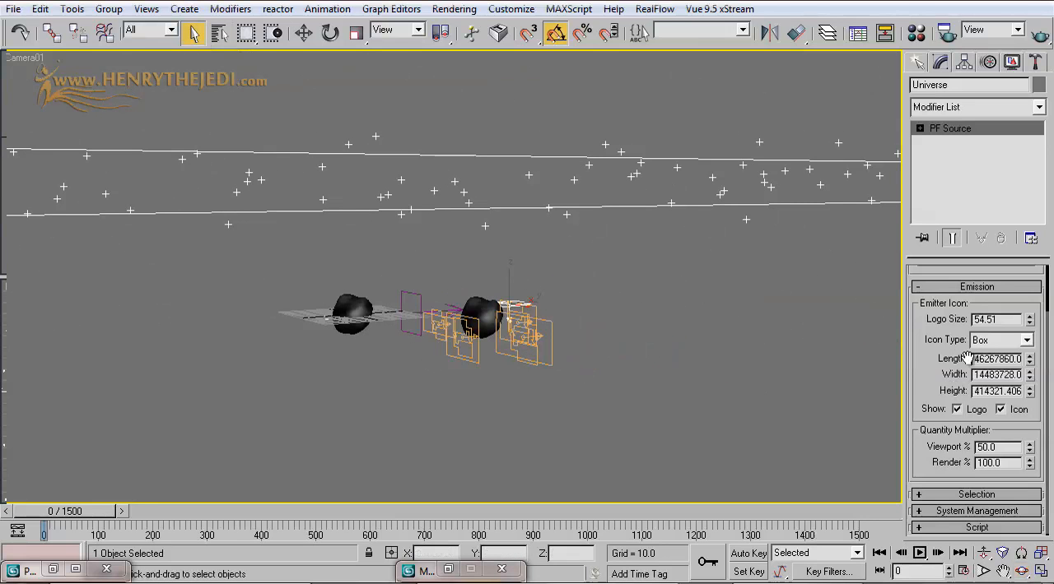
click(1040, 572)
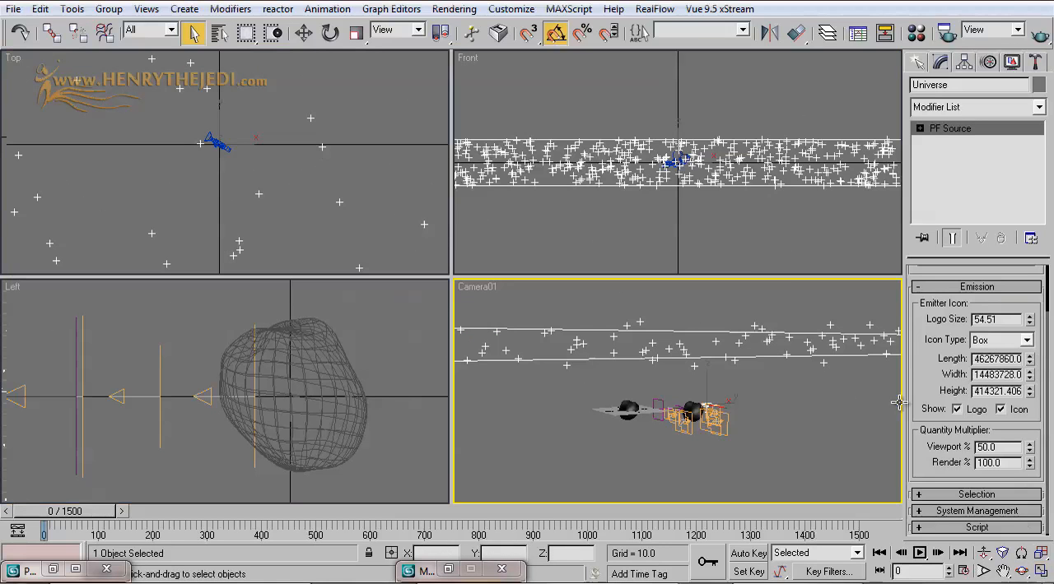
Step: Resize the Universe emitter to a width of about 6662515 and a length of about 91610368
right_click(760, 254)
middle_drag(531, 191, 466, 192)
right_click(323, 193)
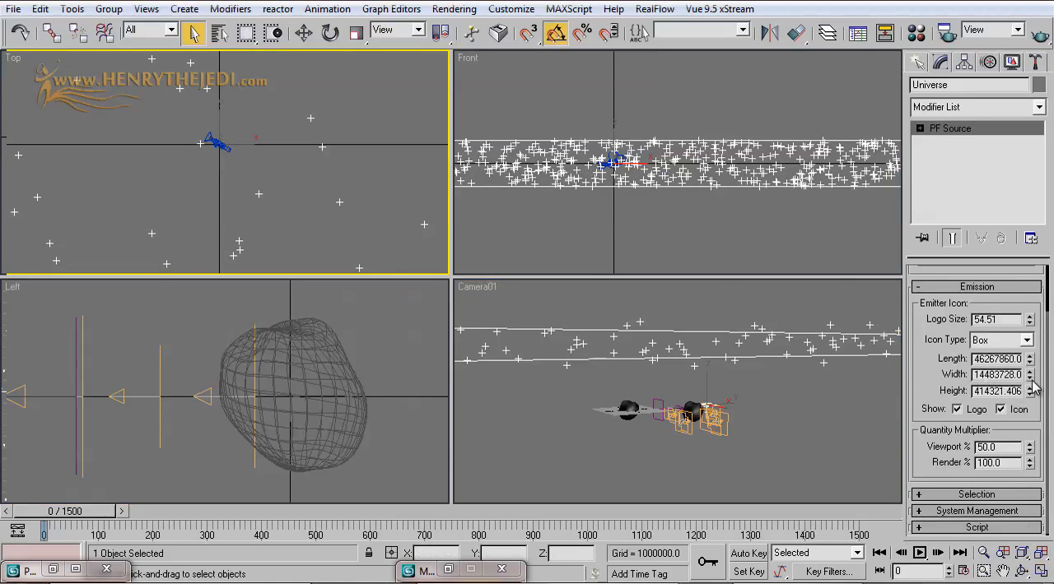
drag(1035, 380, 1026, 418)
drag(1030, 362, 1050, 275)
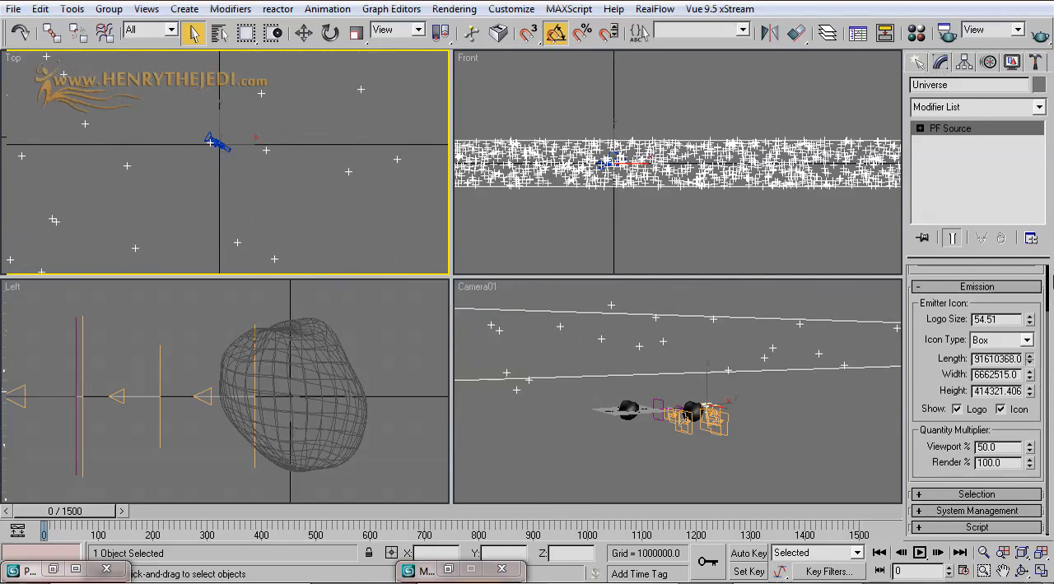
Step: Maximize the Camera01 view and increase the Universe emitter's height to about 1085522
right_click(770, 370)
click(1040, 571)
drag(1029, 394, 1032, 429)
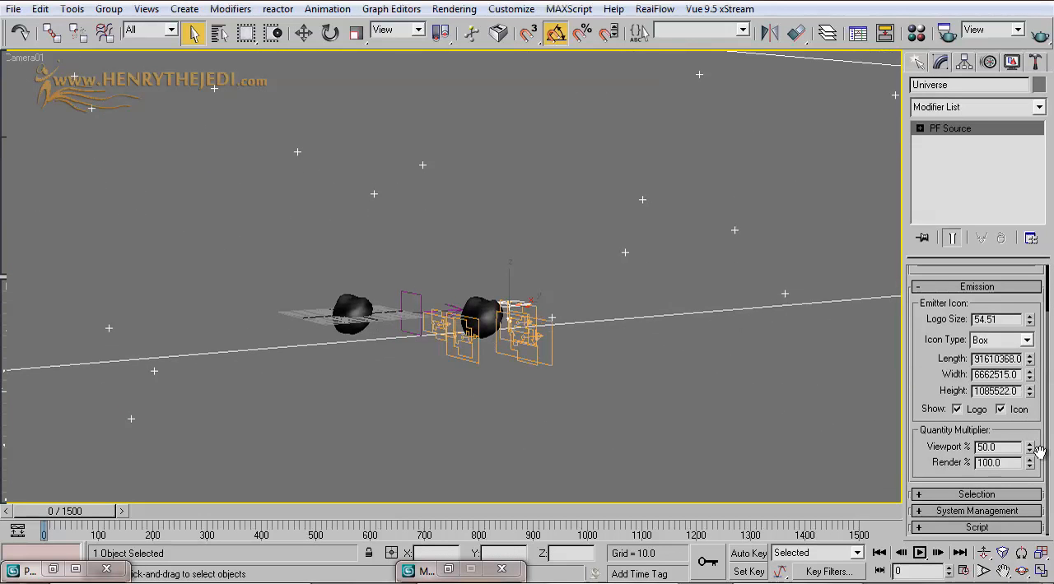
Step: Orbit Camera01 slightly around the asteroids, then test-render frame 0 and close the rendered image
click(1022, 571)
mouse_move(498, 326)
mouse_down()
mouse_move(593, 313)
mouse_move(388, 328)
mouse_move(343, 306)
mouse_move(331, 317)
mouse_move(404, 328)
mouse_move(473, 311)
mouse_move(505, 324)
mouse_up()
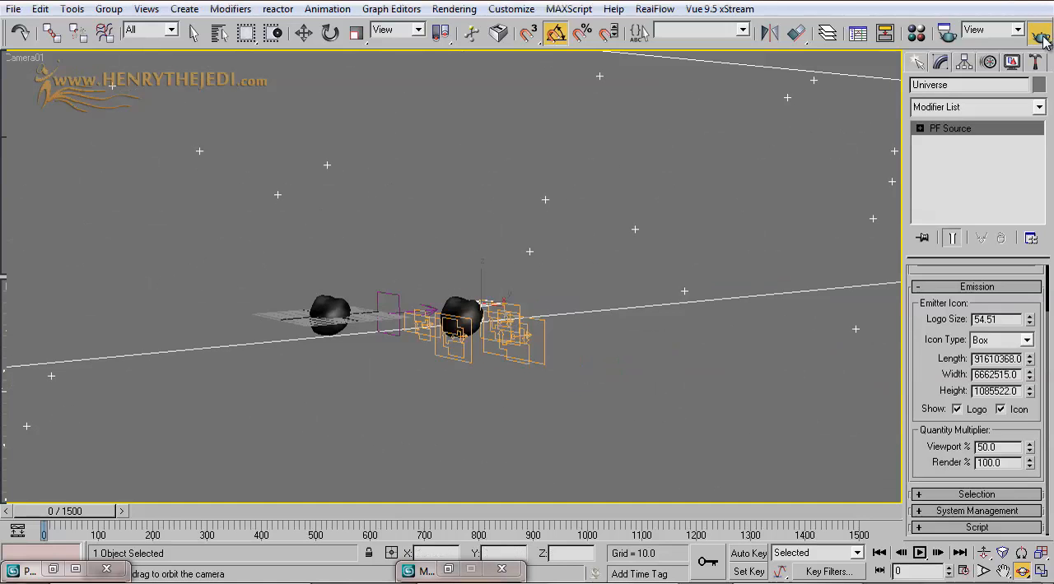
click(1040, 38)
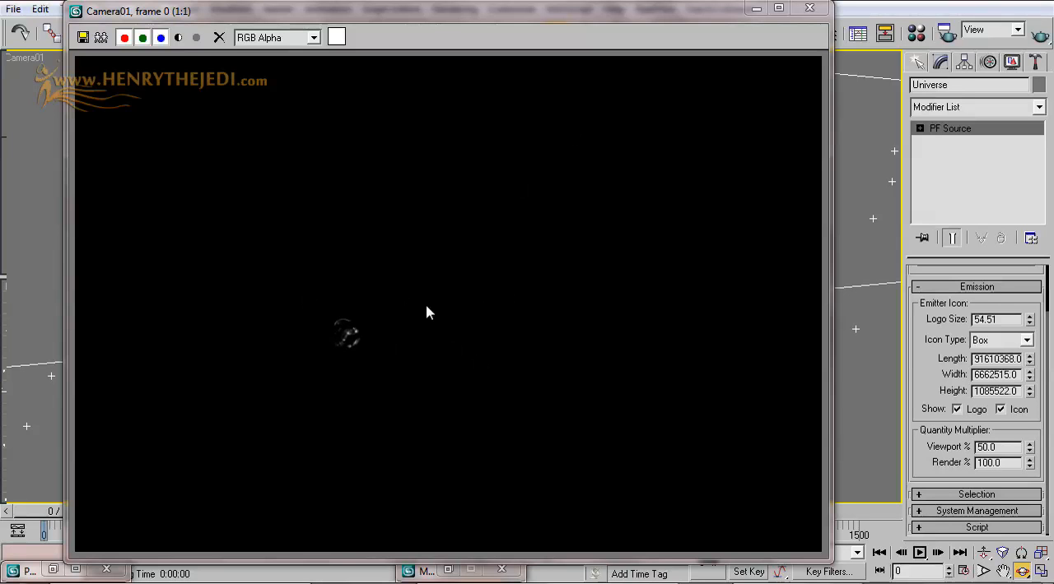
click(179, 41)
click(179, 41)
click(811, 9)
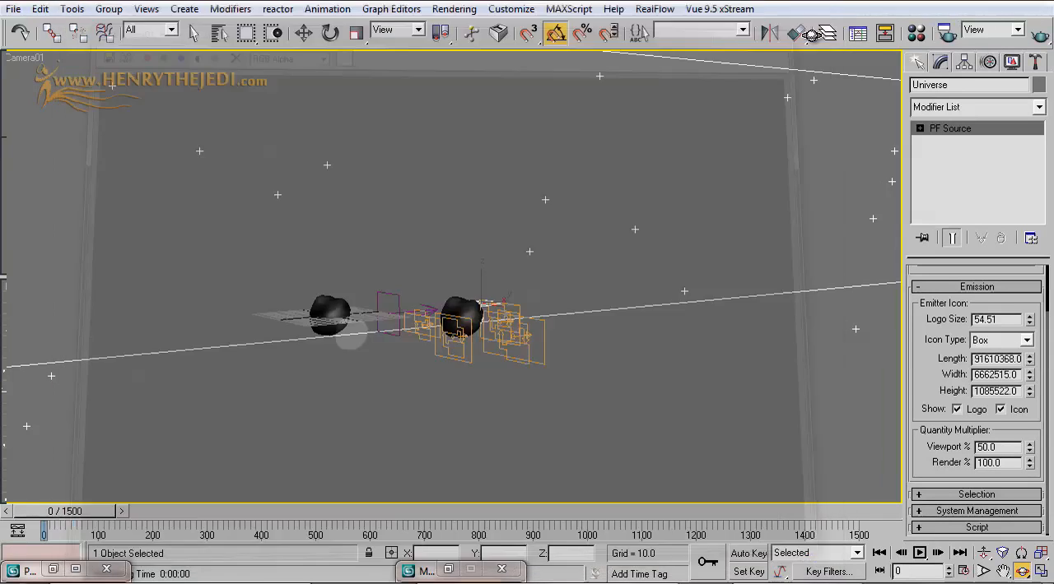
click(194, 32)
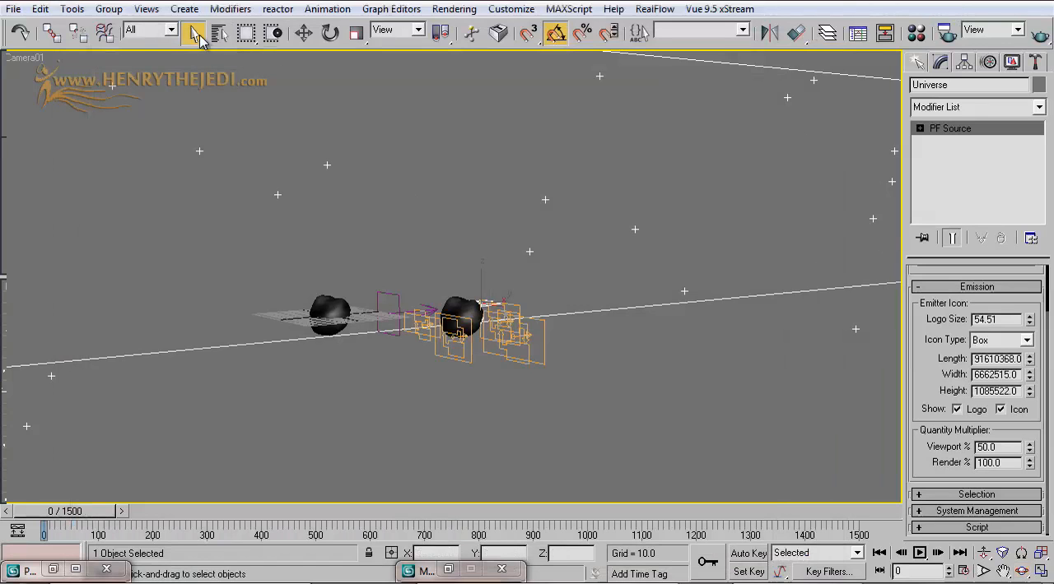